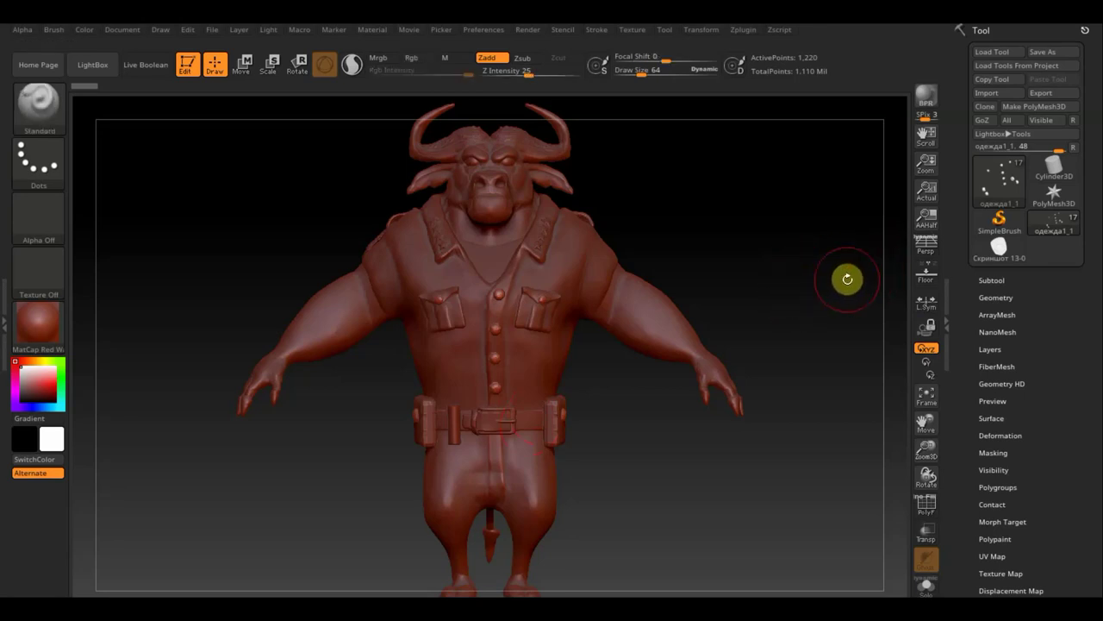
Zoom out until the whole uniformed buffalo character fits in the view.
left_click_drag(838, 296, 832, 285, "alt")
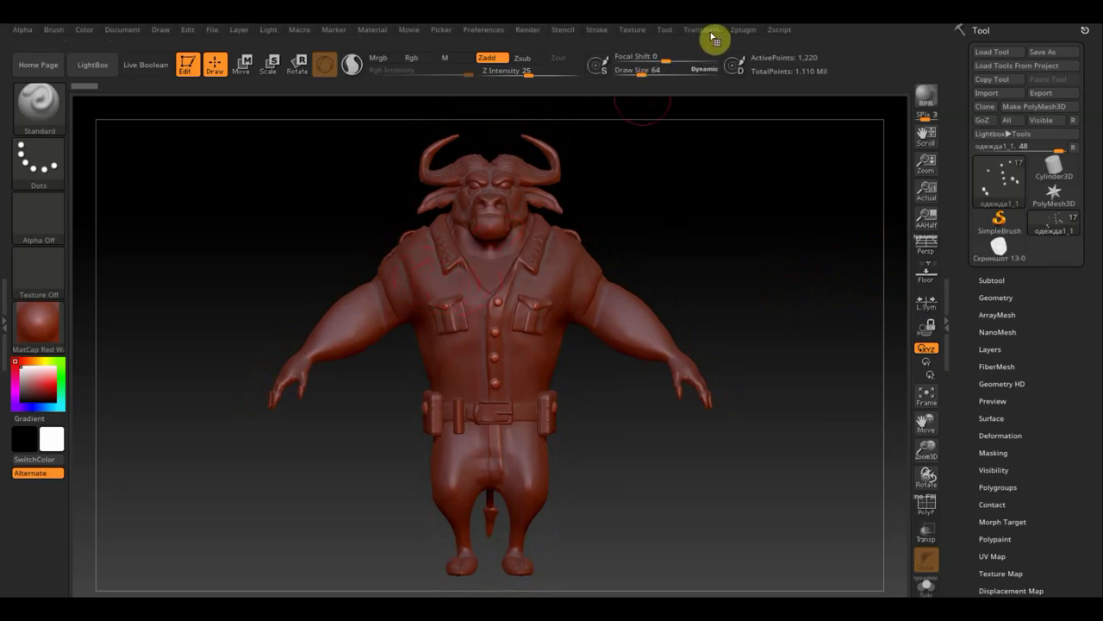
Create a 3D text mesh reading 'BOGO' with the Text 3D & Vector Shapes plugin.
left_click(741, 34)
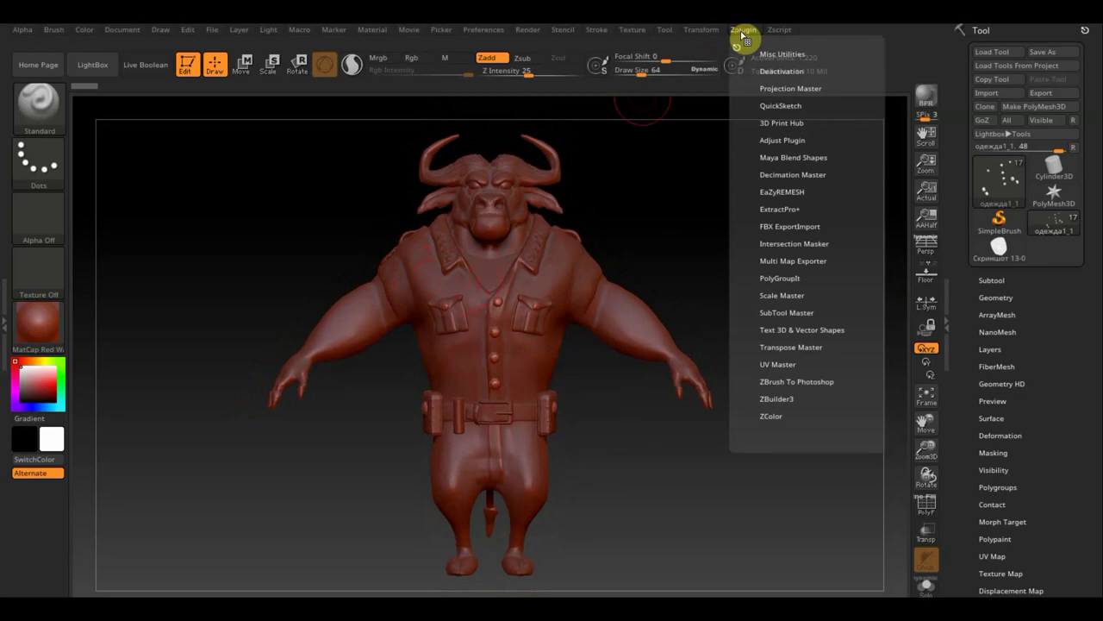
left_click(791, 330)
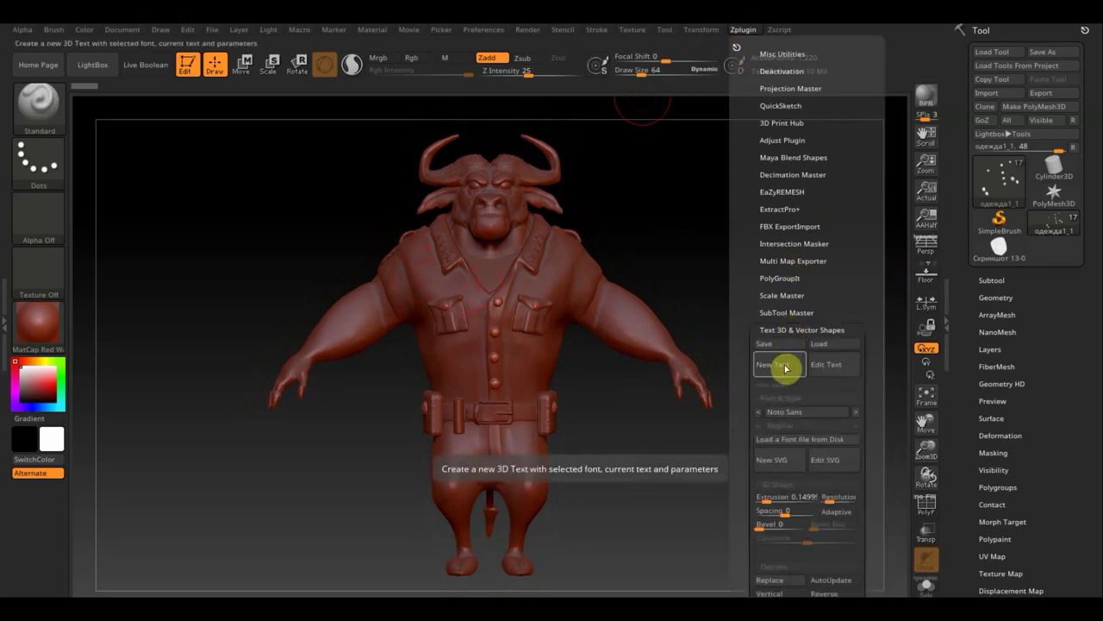
left_click(773, 363)
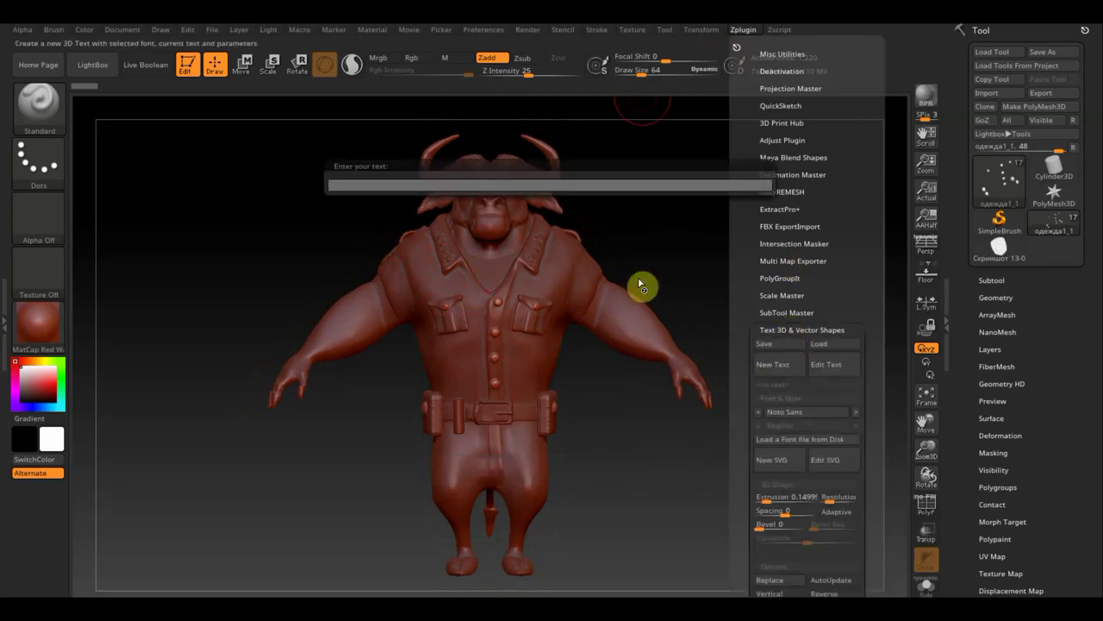
key("shift")
type("B")
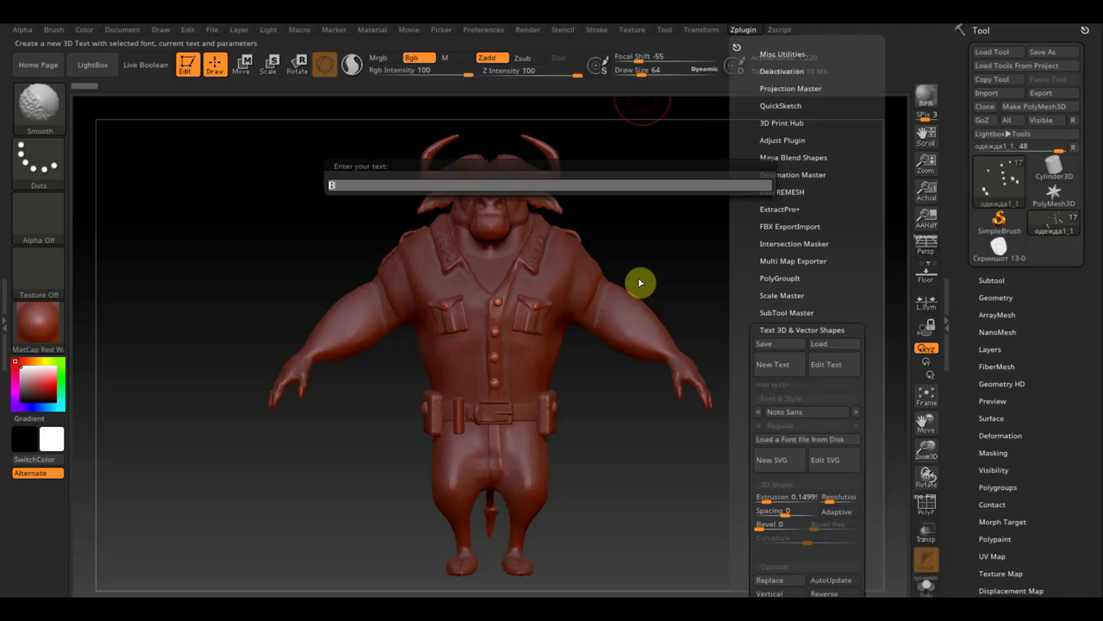
type("OGO")
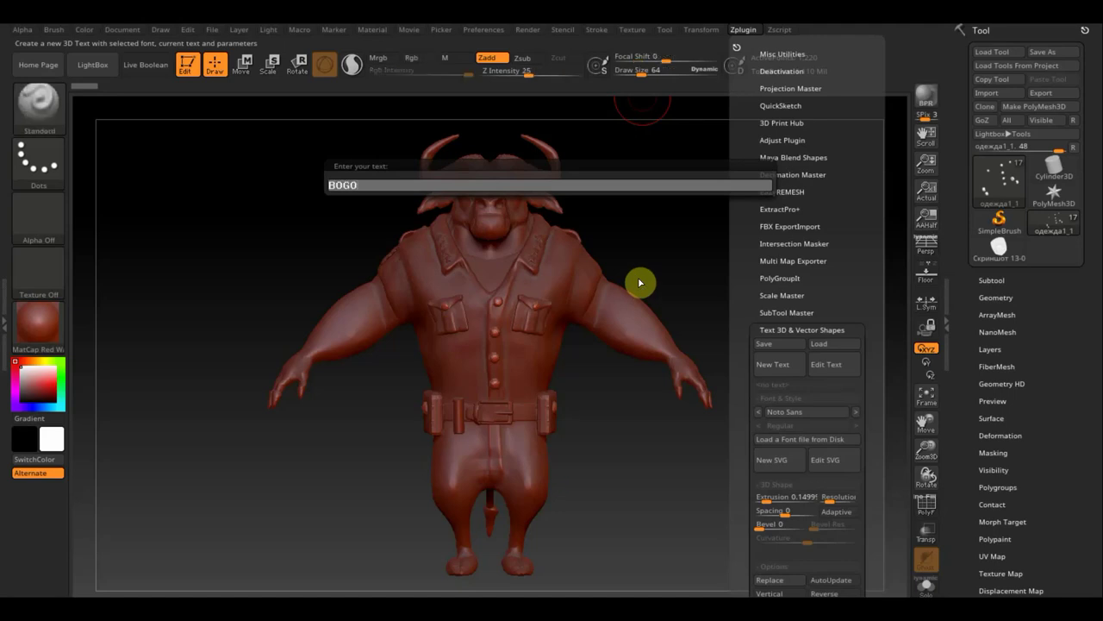
key("Return")
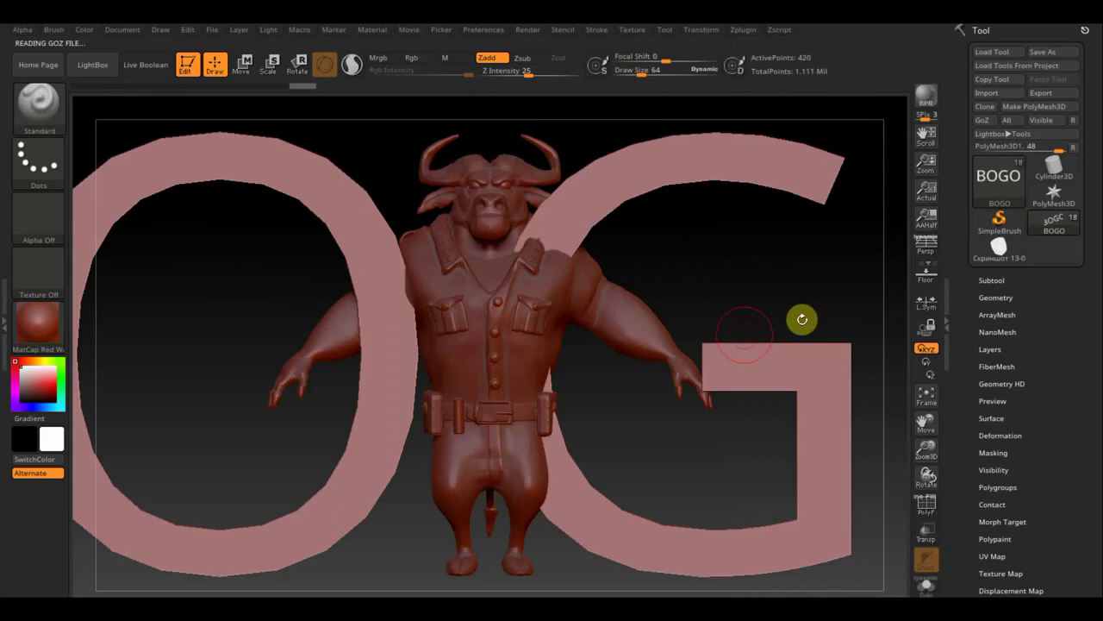
Frame the BOGO text, try DynaMesh on it, then undo the remesh.
left_click(928, 400)
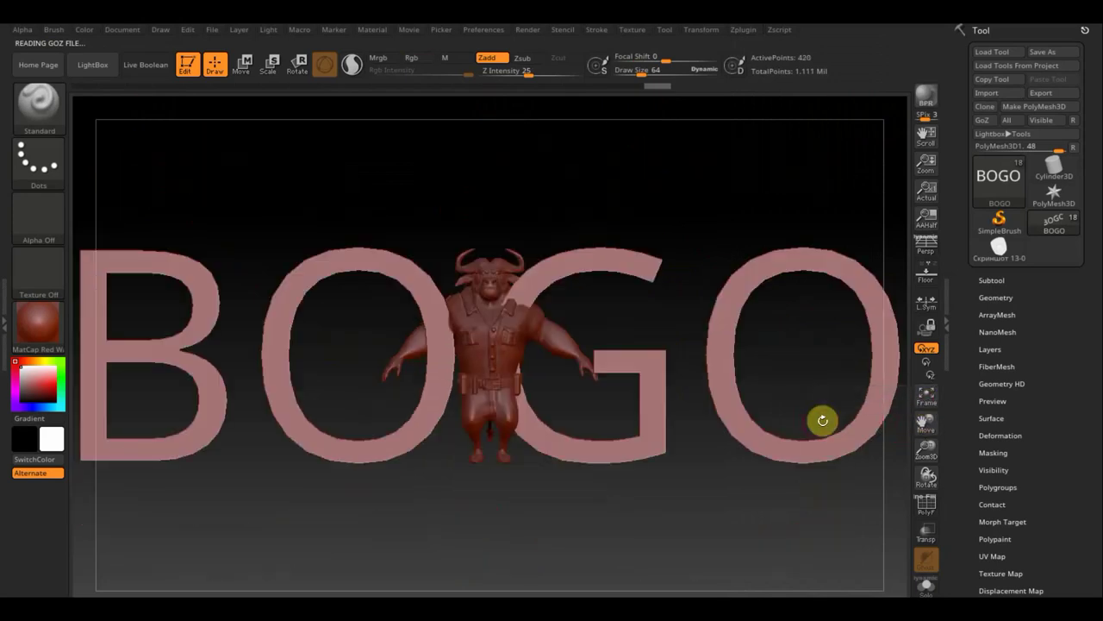
left_click(993, 280)
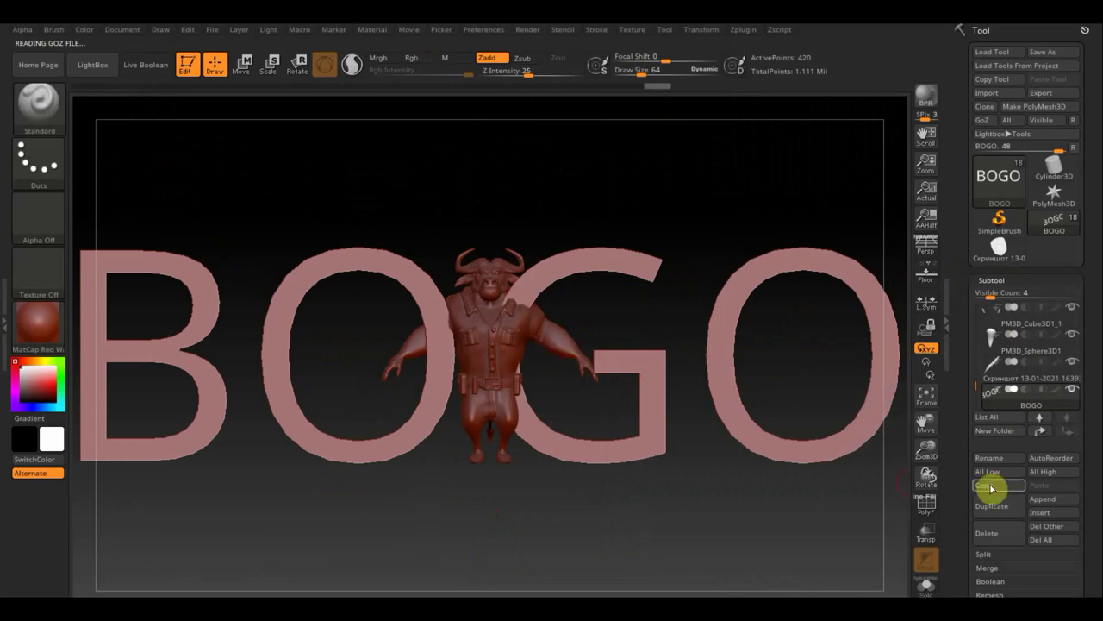
scroll(1097, 569, "down", 3)
scroll(1091, 481, "down", 2)
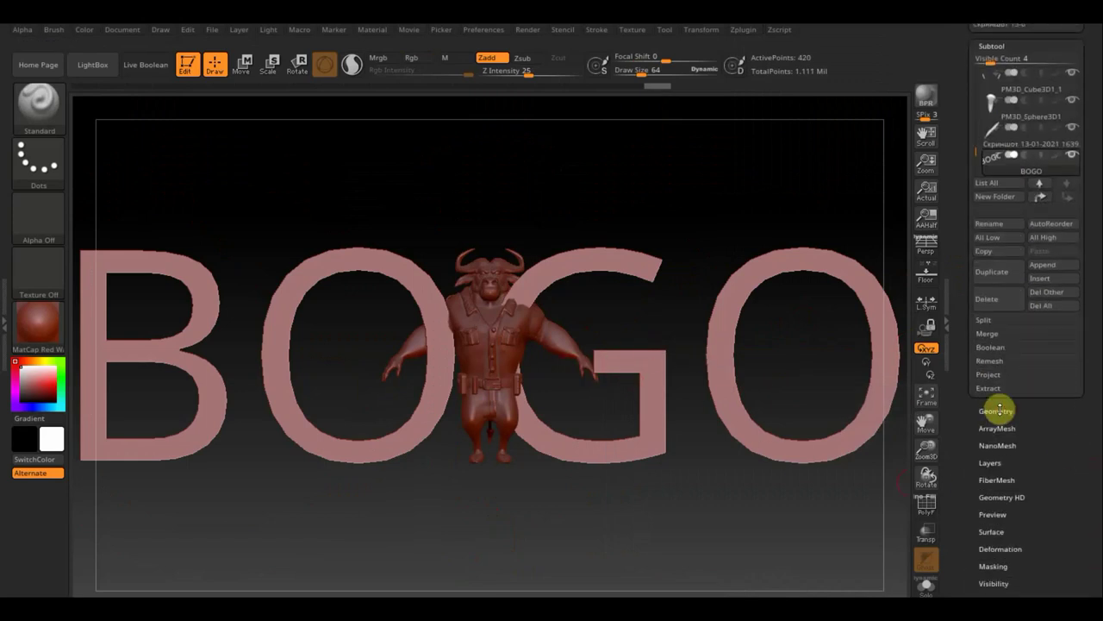
left_click(995, 411)
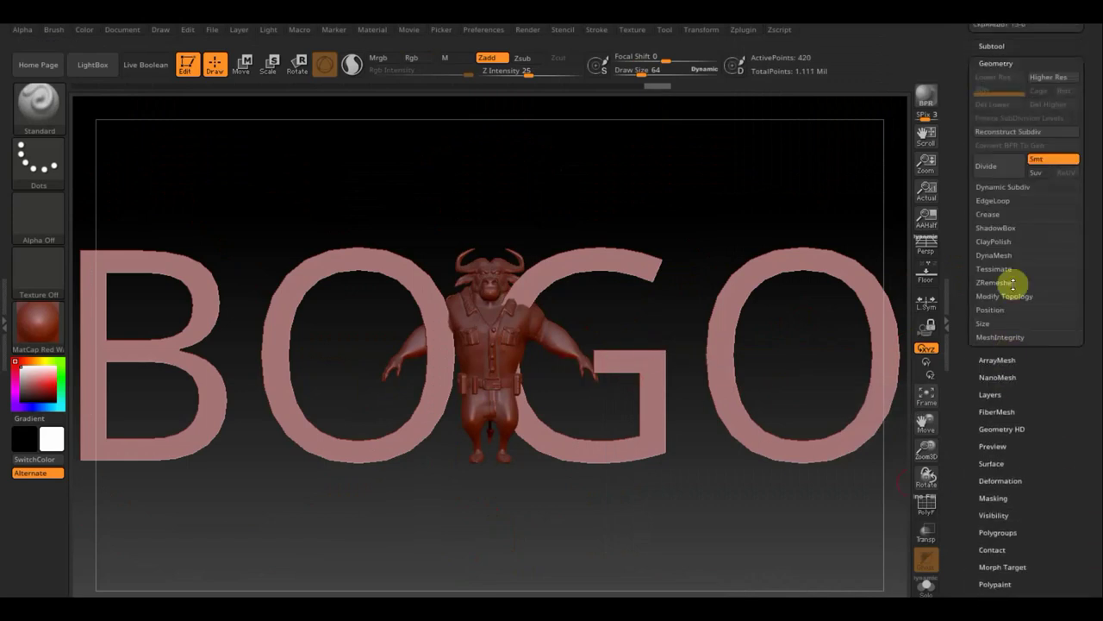
left_click(995, 214)
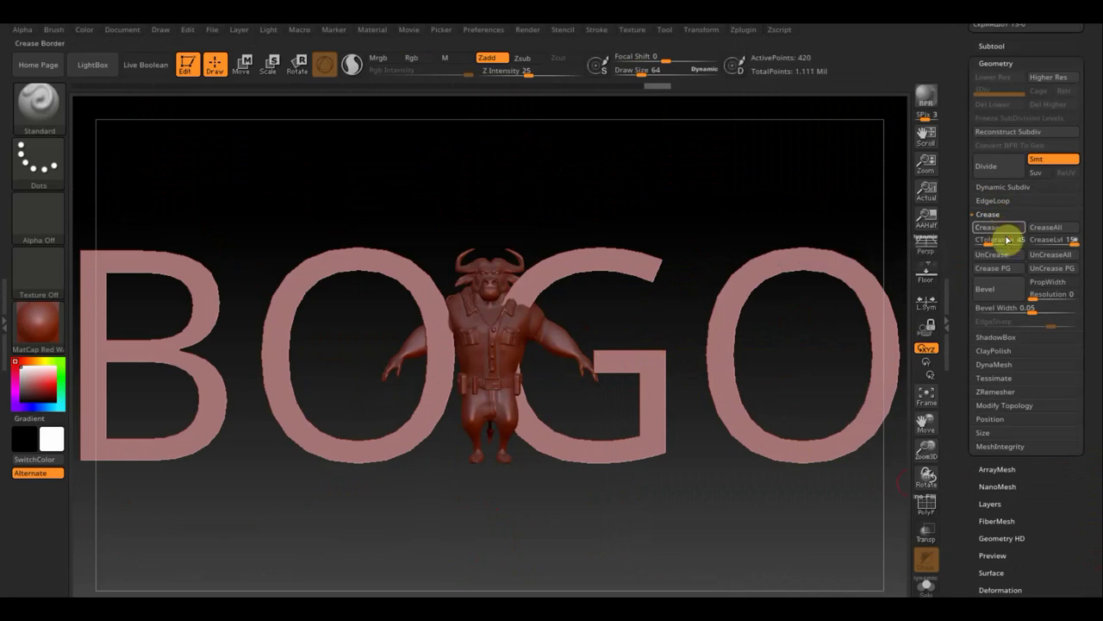
left_click(996, 364)
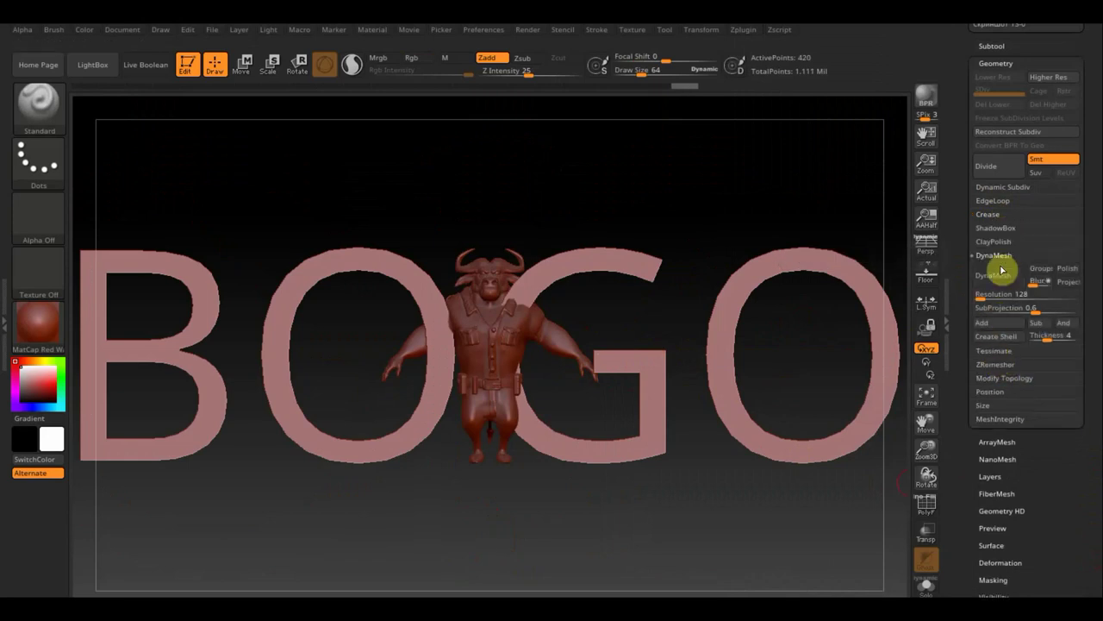
left_click(983, 296)
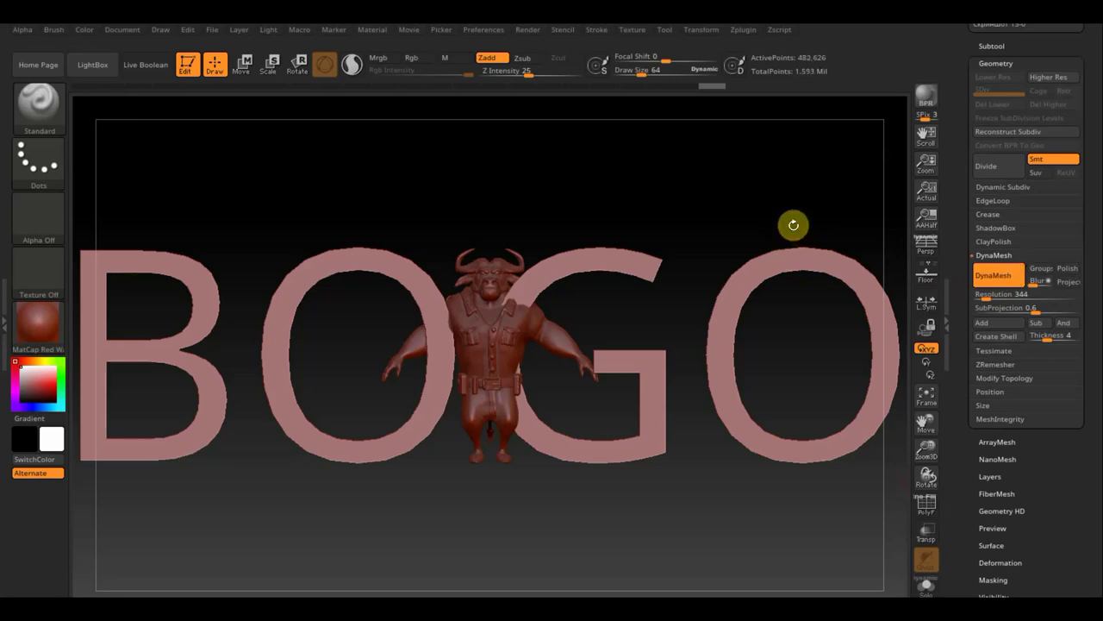
key("ctrl+z")
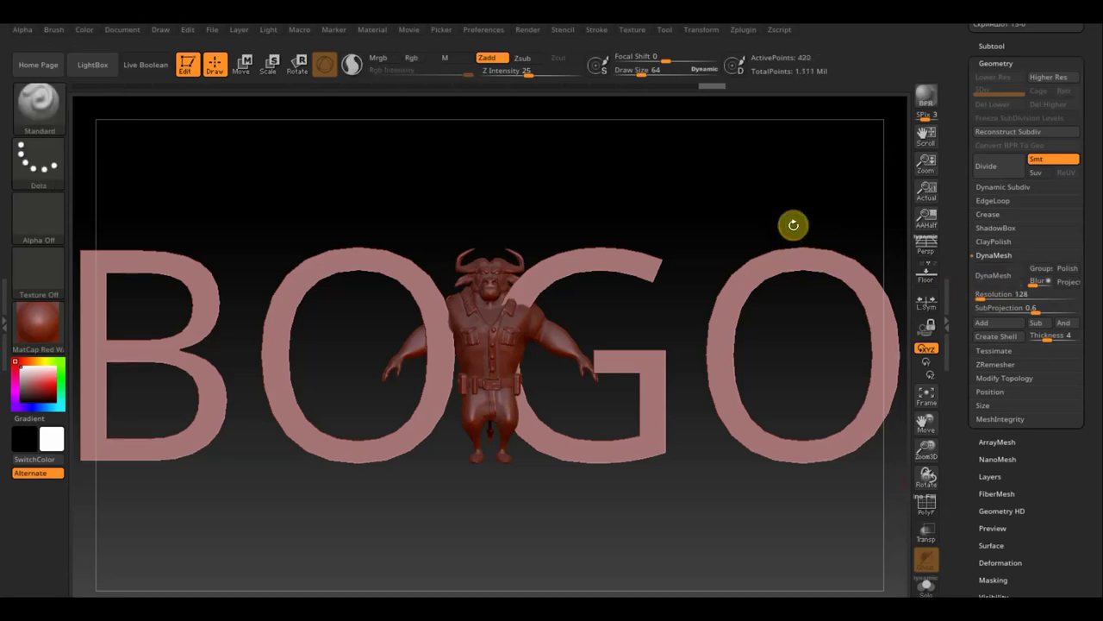
key("ctrl+z")
Crease the edges of the BOGO text mesh with Geometry > Crease.
key("n")
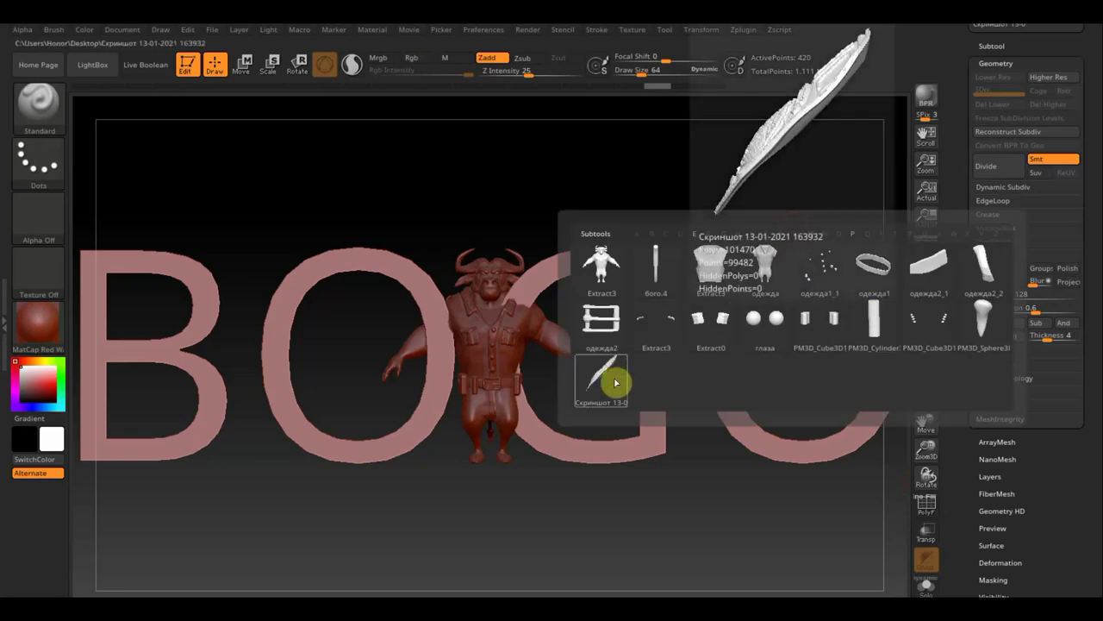
left_click(993, 45)
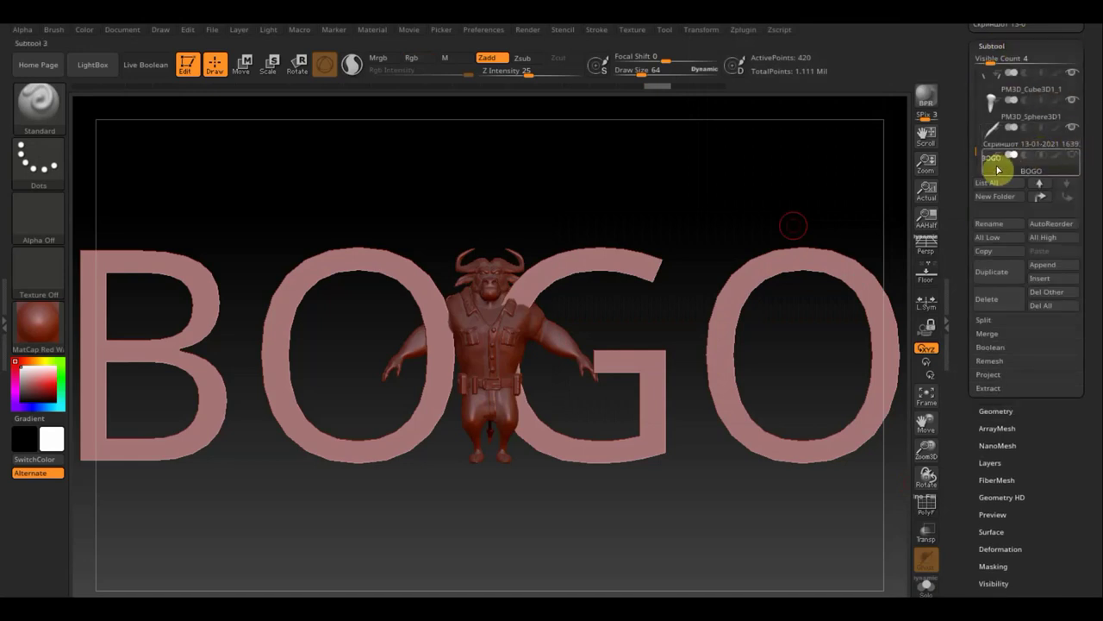
left_click(999, 410)
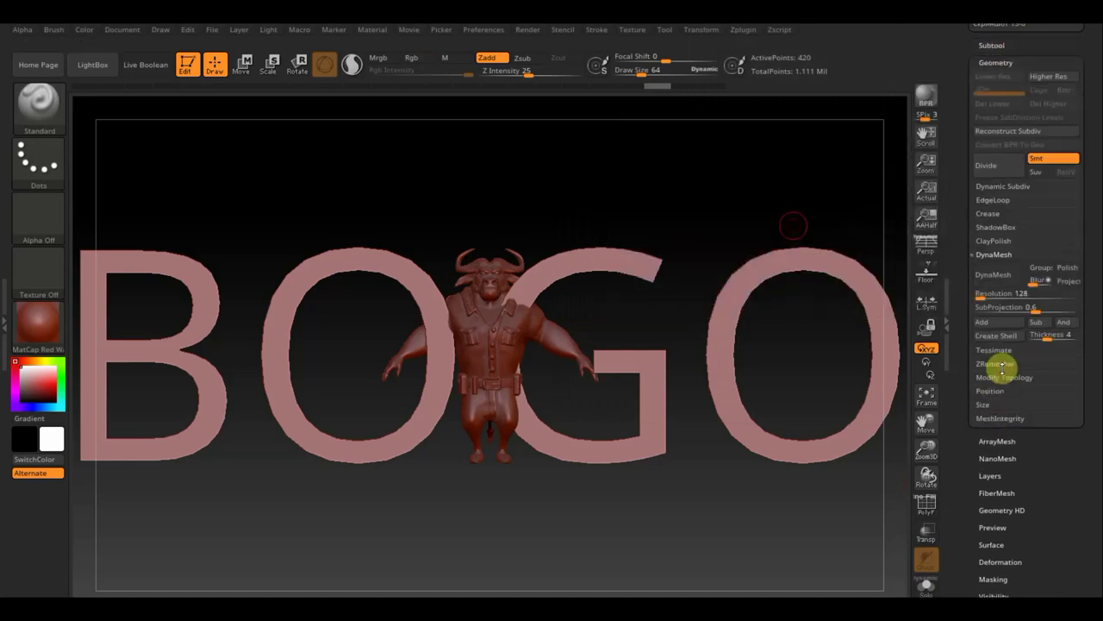
left_click(997, 216)
left_click(995, 226)
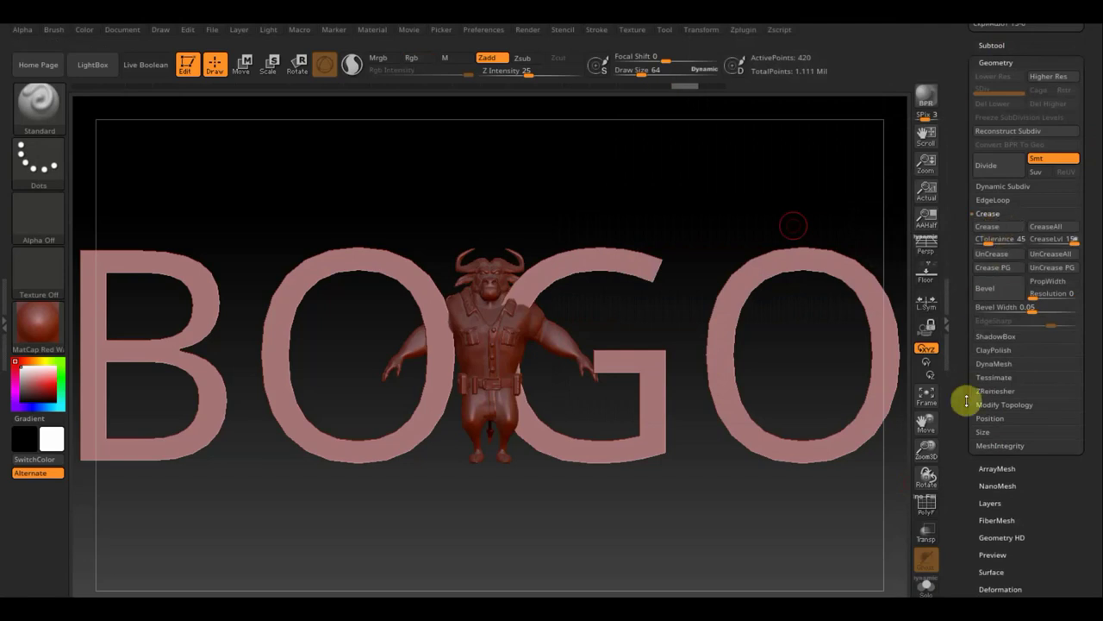
Turn on PolyF, test DynaMesh at 312 and undo, then remesh BOGO at resolution 128.
left_click(928, 505)
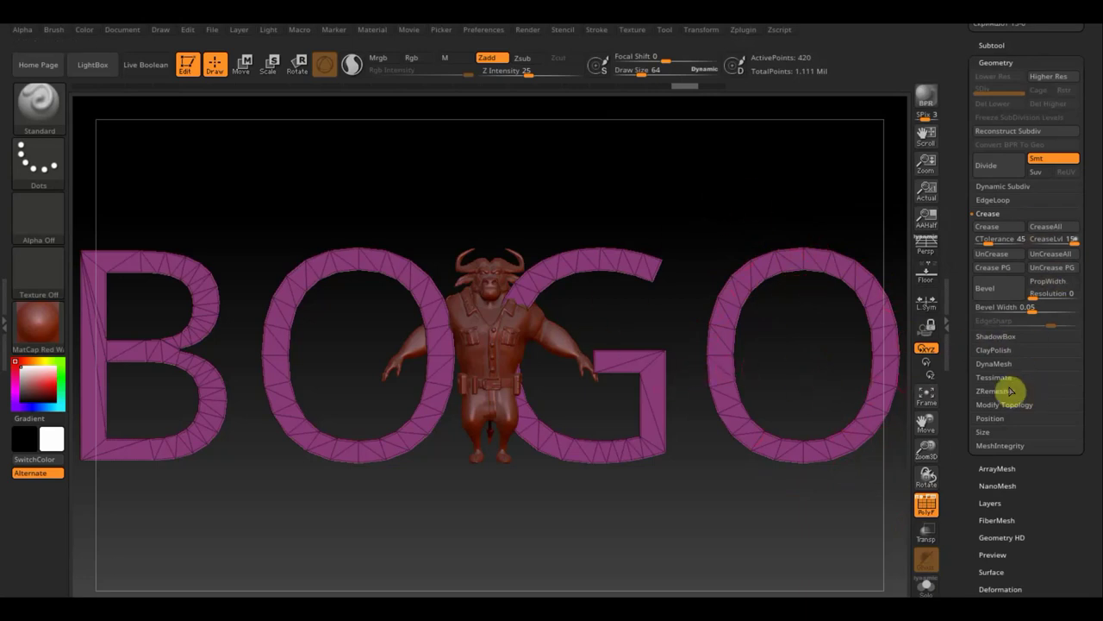
left_click(996, 364)
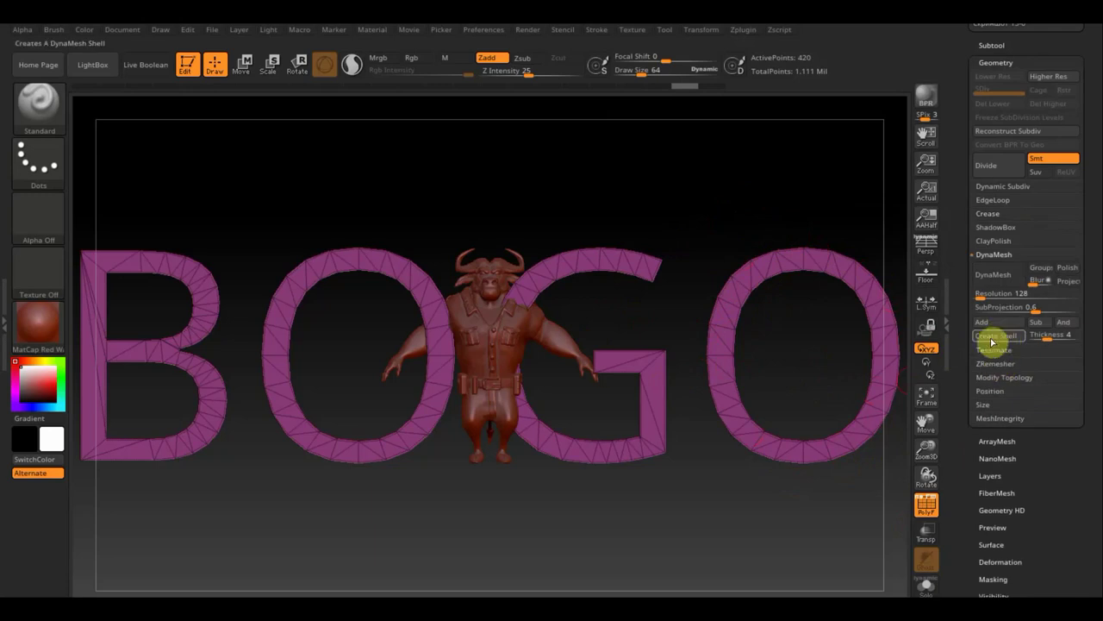
left_click_drag(985, 296, 985, 296)
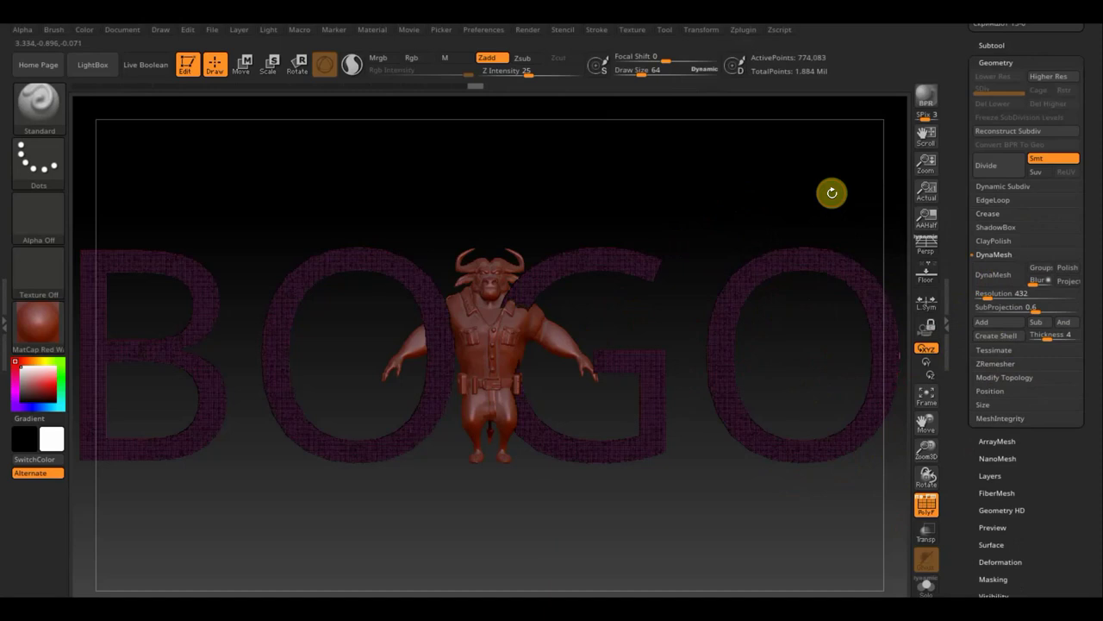
left_click_drag(832, 193, 873, 191, "ctrl")
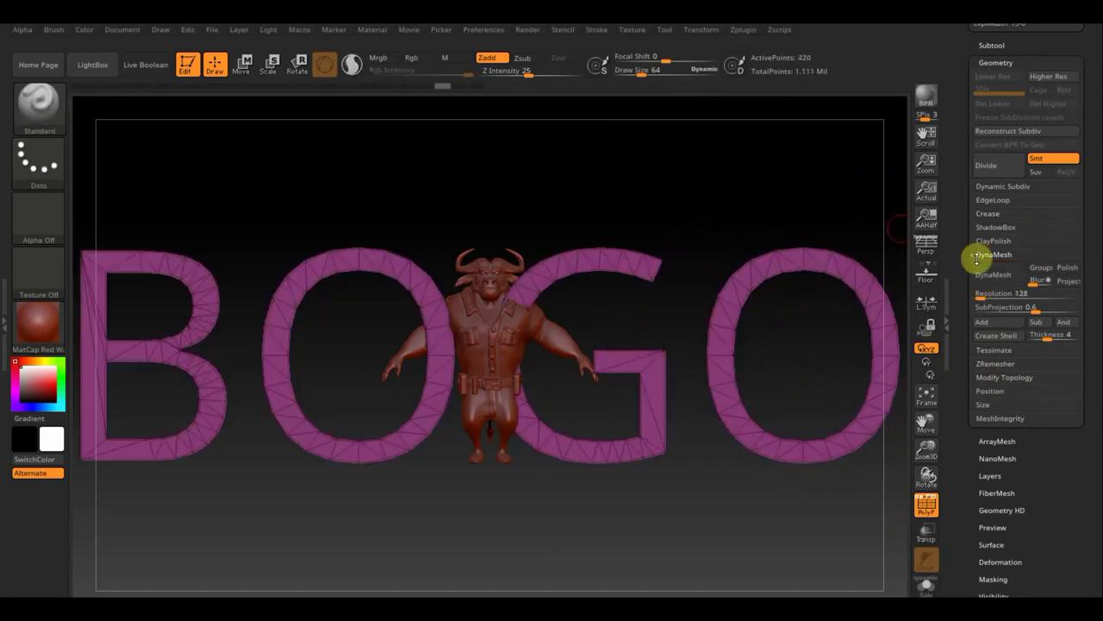
left_click_drag(984, 294, 992, 276)
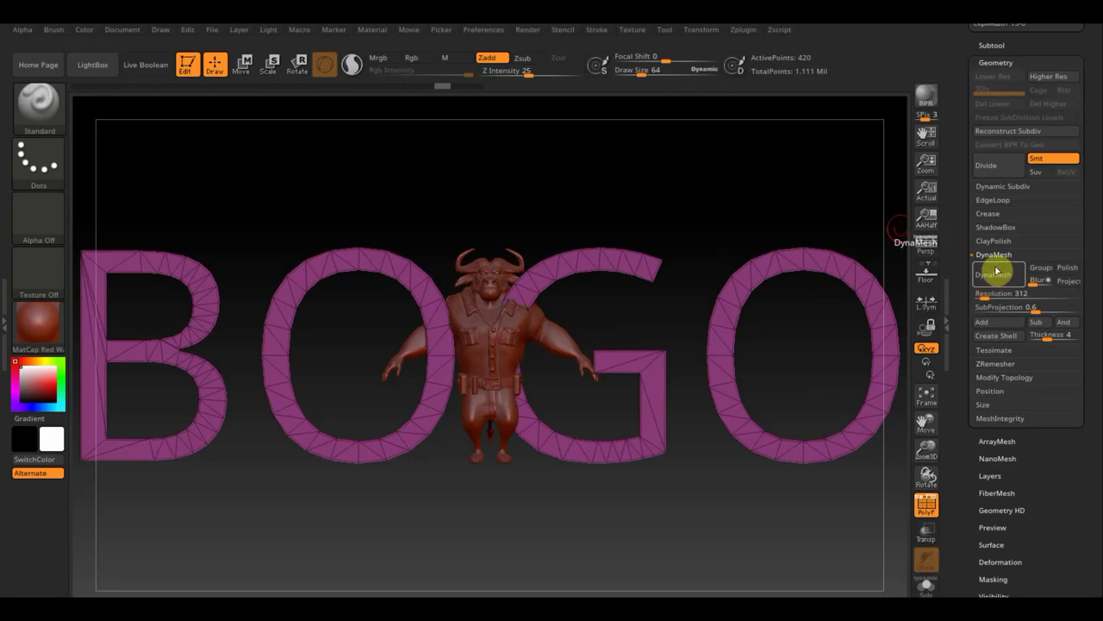
left_click(995, 271)
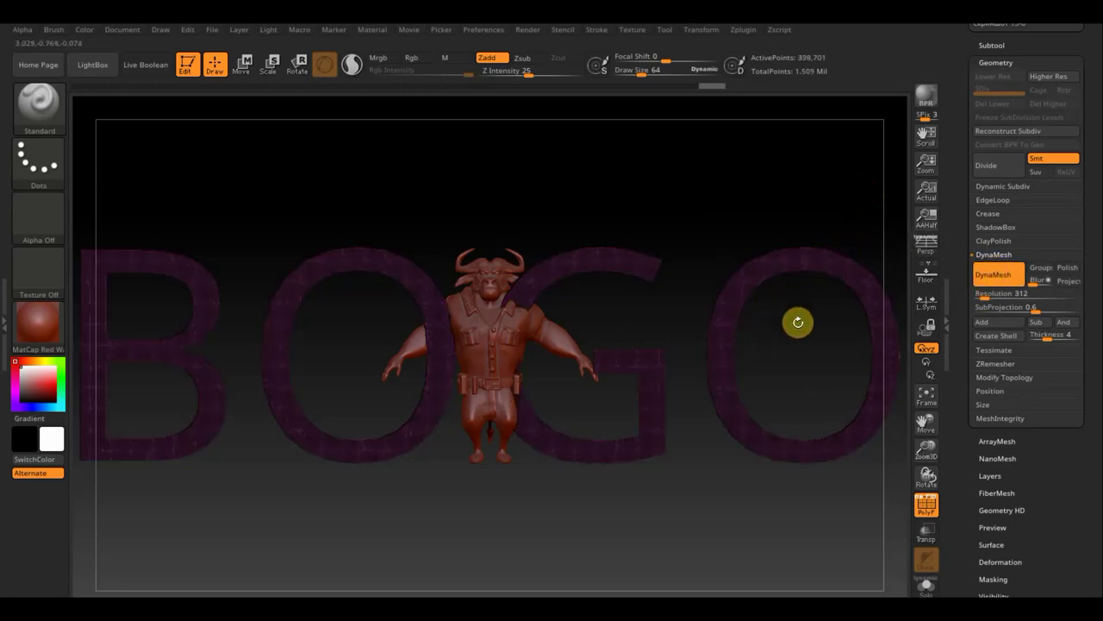
key("ctrl+z")
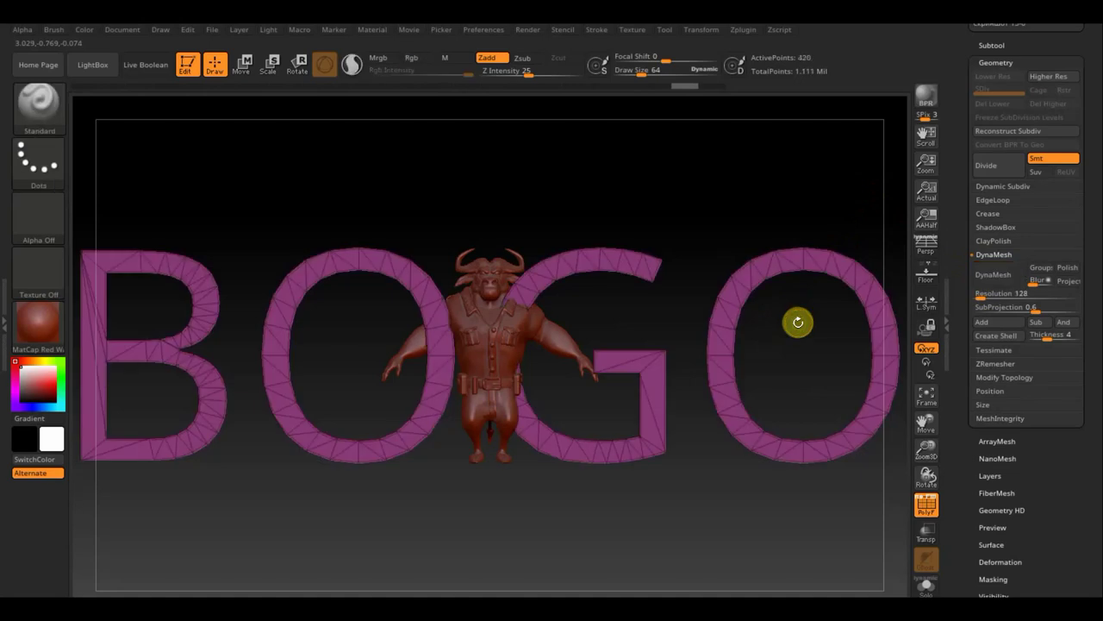
left_click(998, 276)
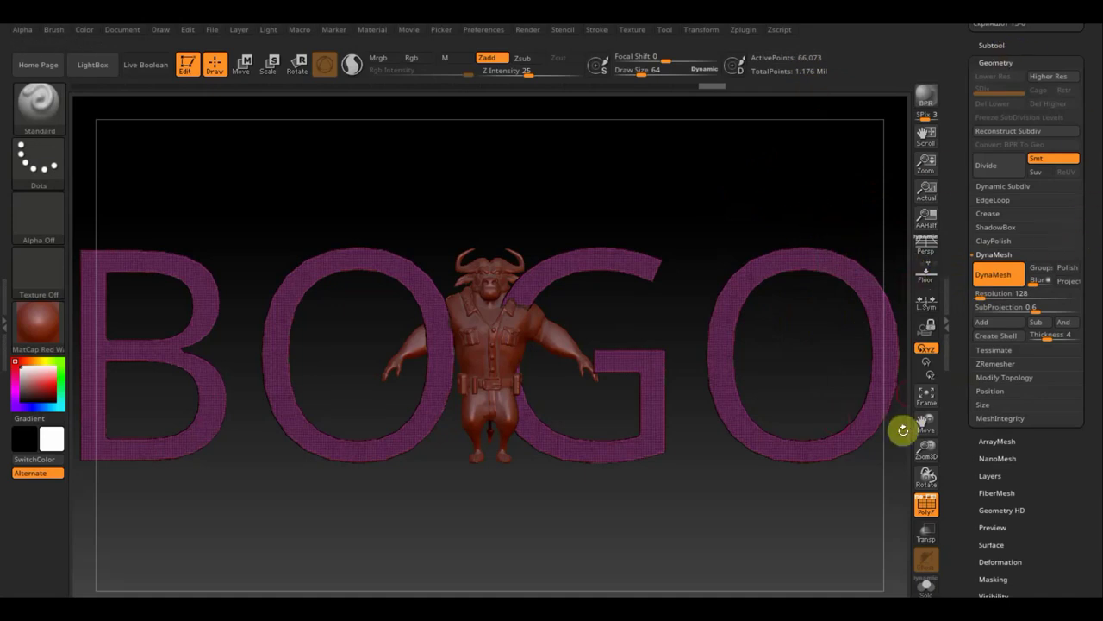
Shrink BOGO to about three quarters, lift it above the head, deepen it along Z, face front.
left_click(243, 64)
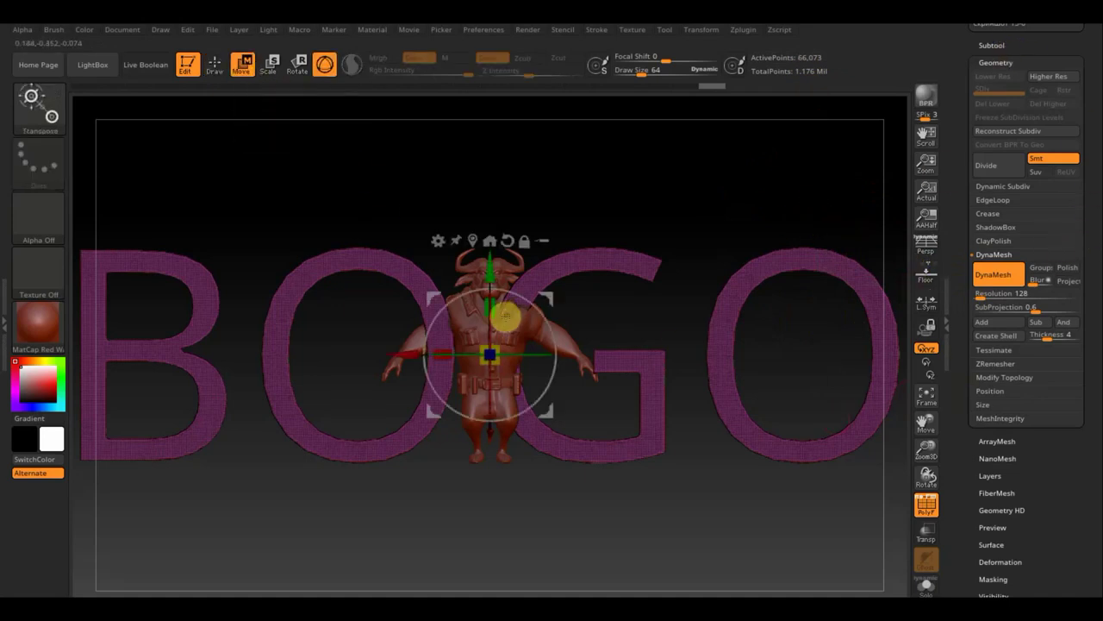
mouse_move(489, 354)
left_mouse_down()
mouse_move(361, 275)
mouse_move(370, 268)
left_mouse_up()
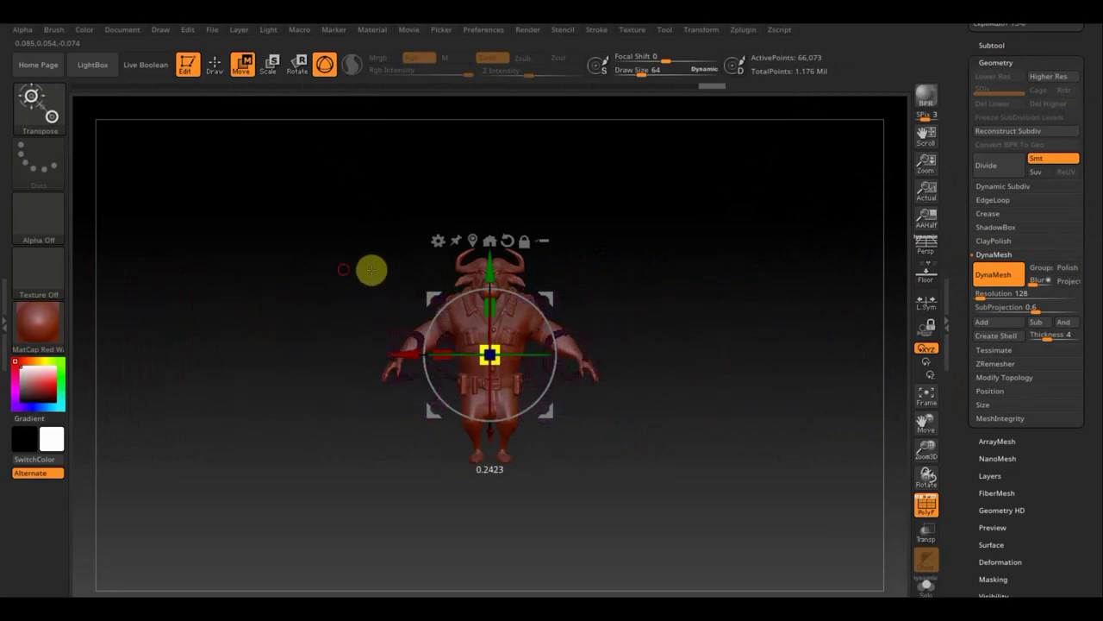
left_click_drag(490, 264, 495, 138)
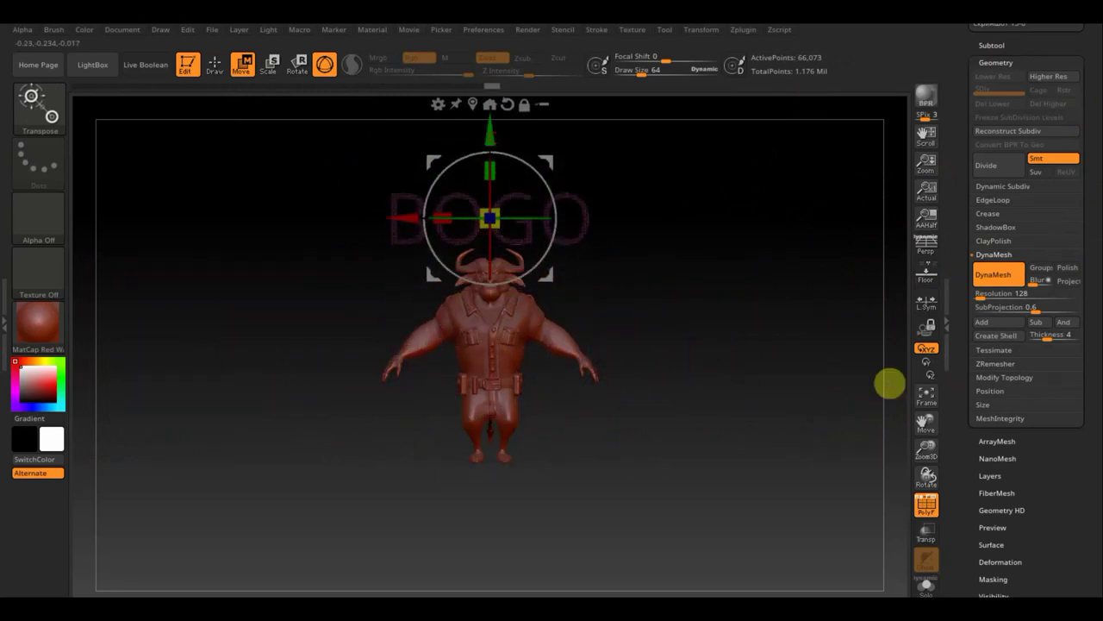
left_click(927, 505)
mouse_move(726, 383)
left_mouse_down("alt")
mouse_move(732, 489)
mouse_move(665, 480)
mouse_move(680, 474)
left_mouse_up("alt")
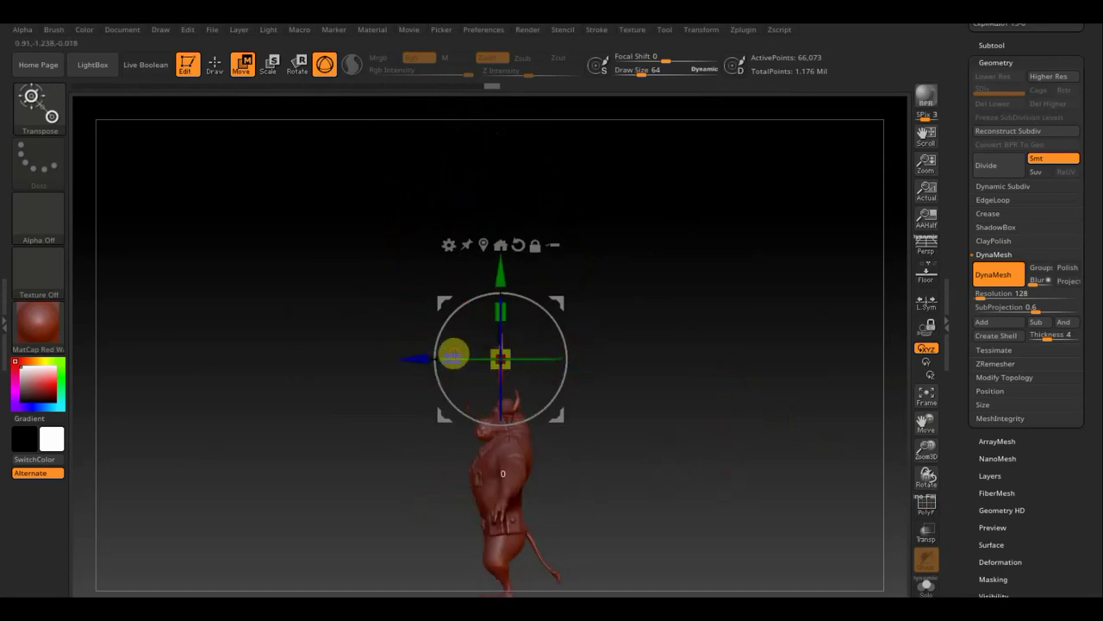
left_click_drag(455, 354, 413, 354)
left_click_drag(675, 357, 739, 374)
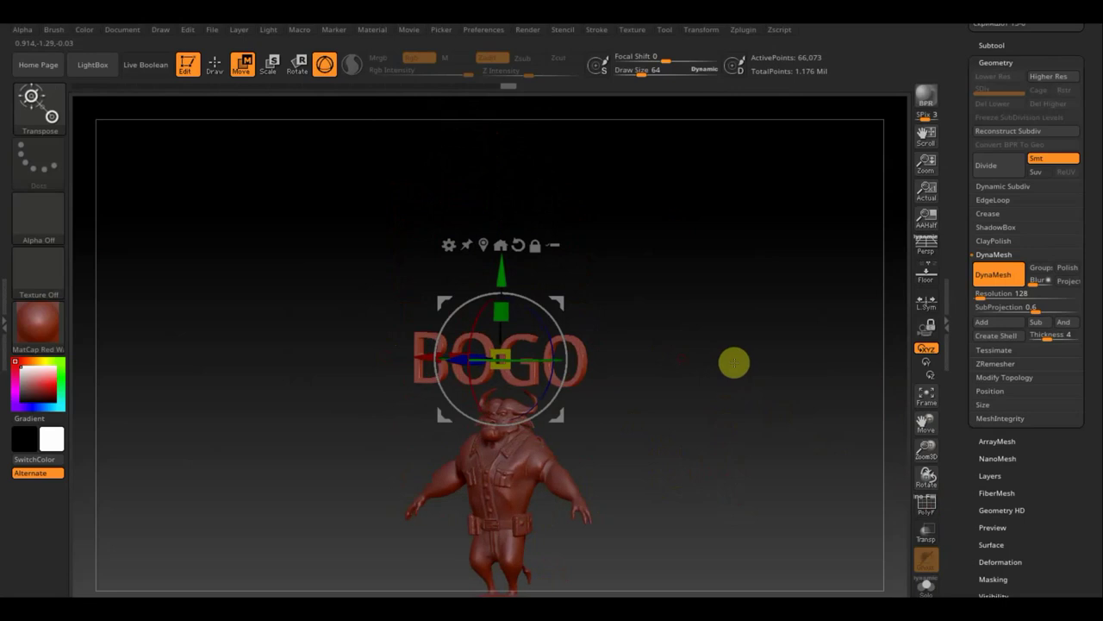
Append a Cube3D subtool and make it the active subtool.
left_click(991, 45)
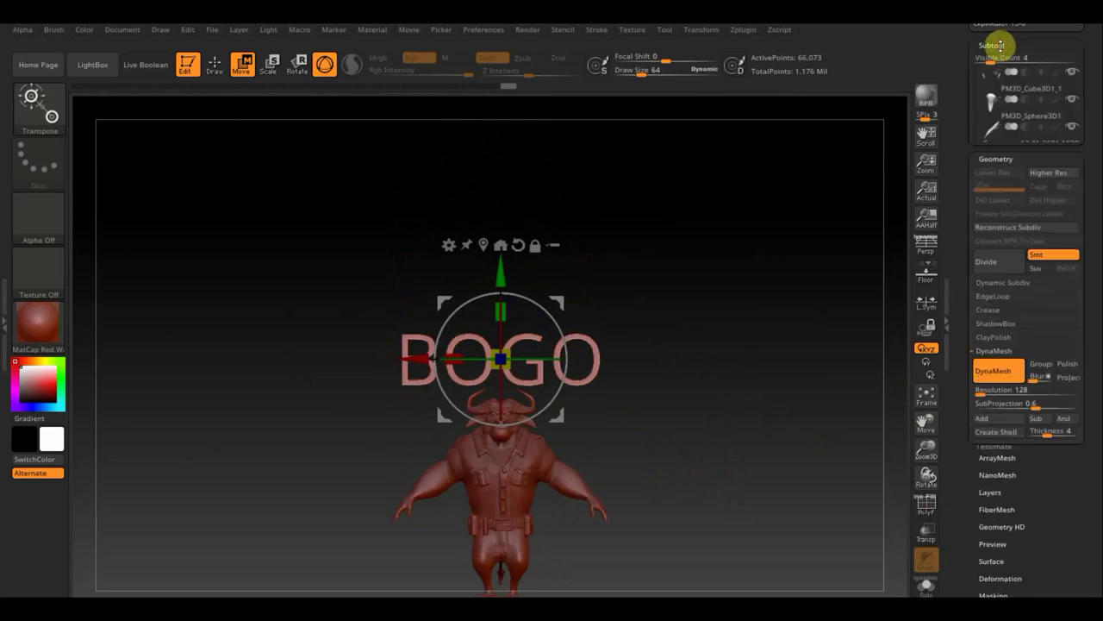
left_click(1043, 264)
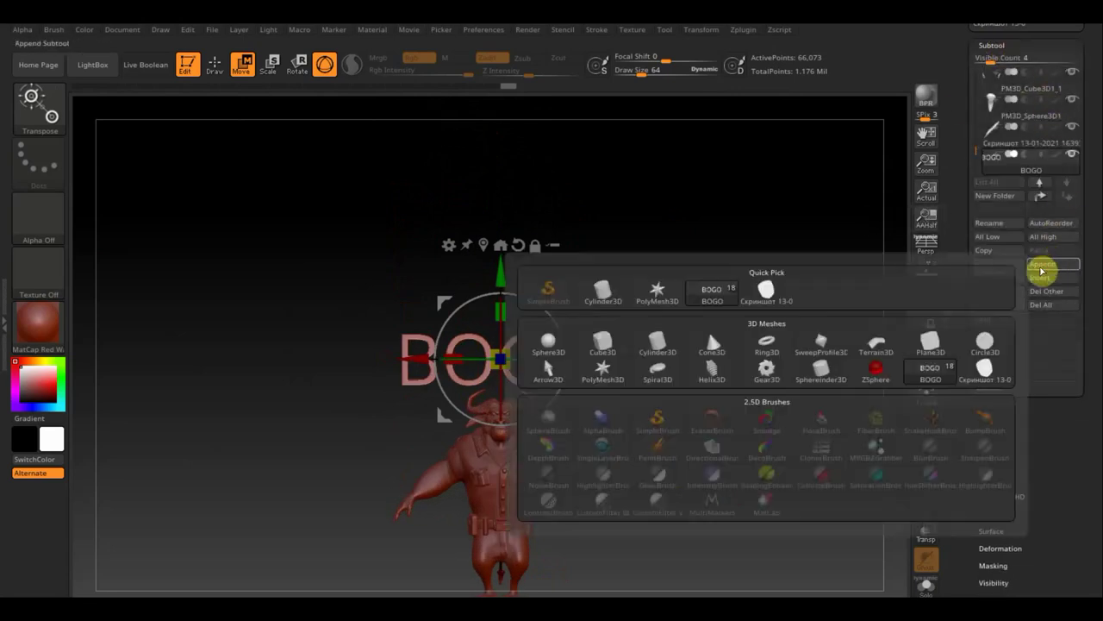
left_click(602, 344)
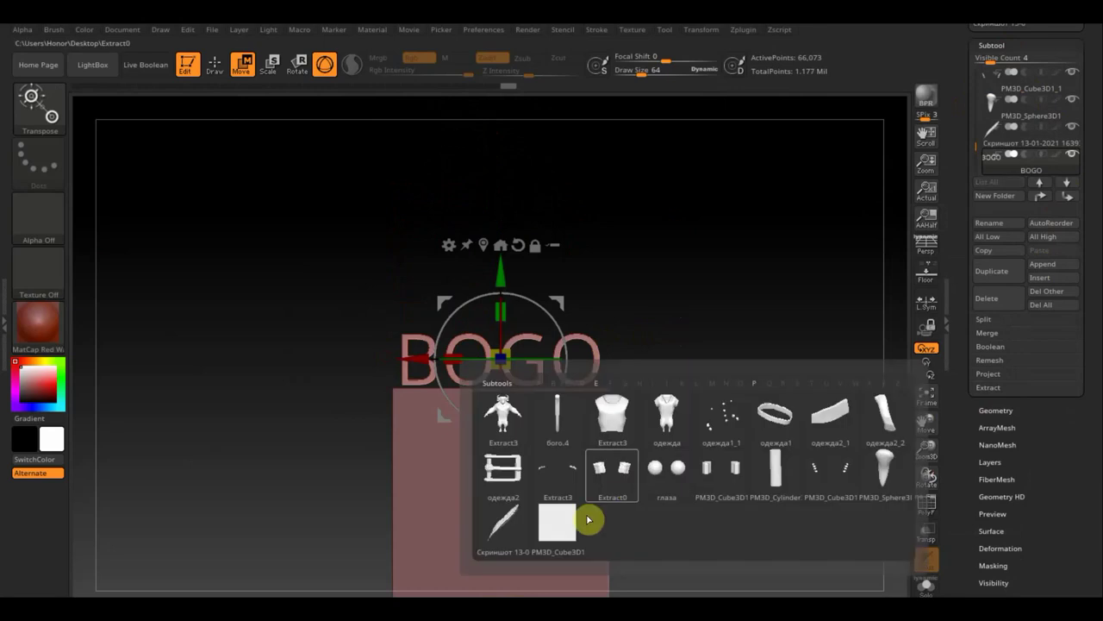
left_click(592, 517)
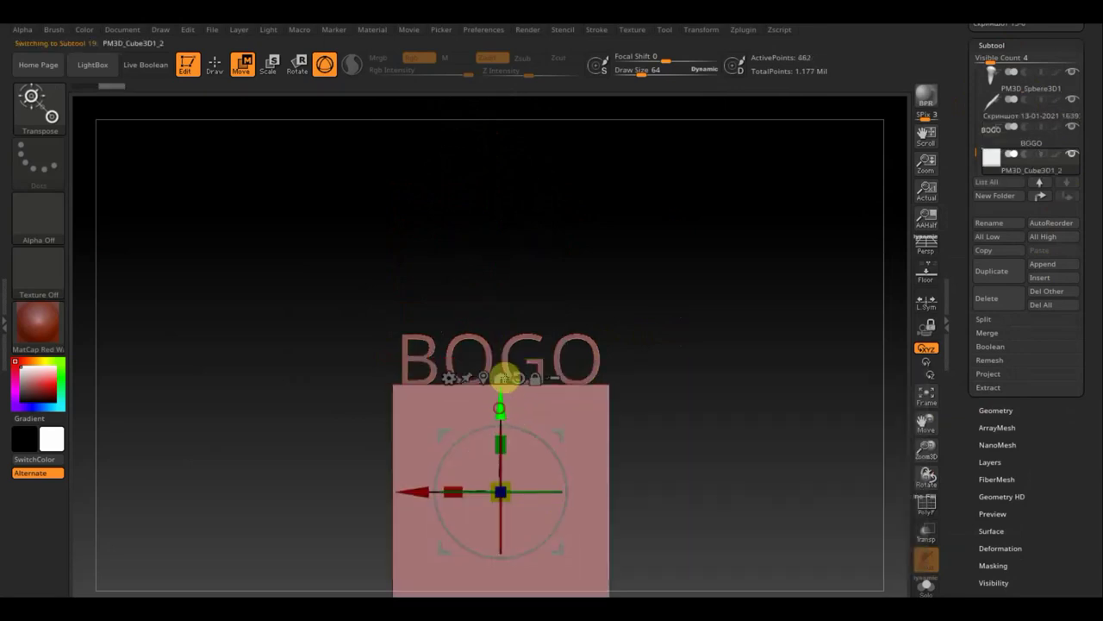
Move the cube above the head and flatten it thin in depth and height.
left_click_drag(502, 407, 509, 296)
mouse_move(702, 355)
left_mouse_down()
mouse_move(636, 357)
mouse_move(675, 364)
left_mouse_up()
left_click_drag(458, 379, 592, 371)
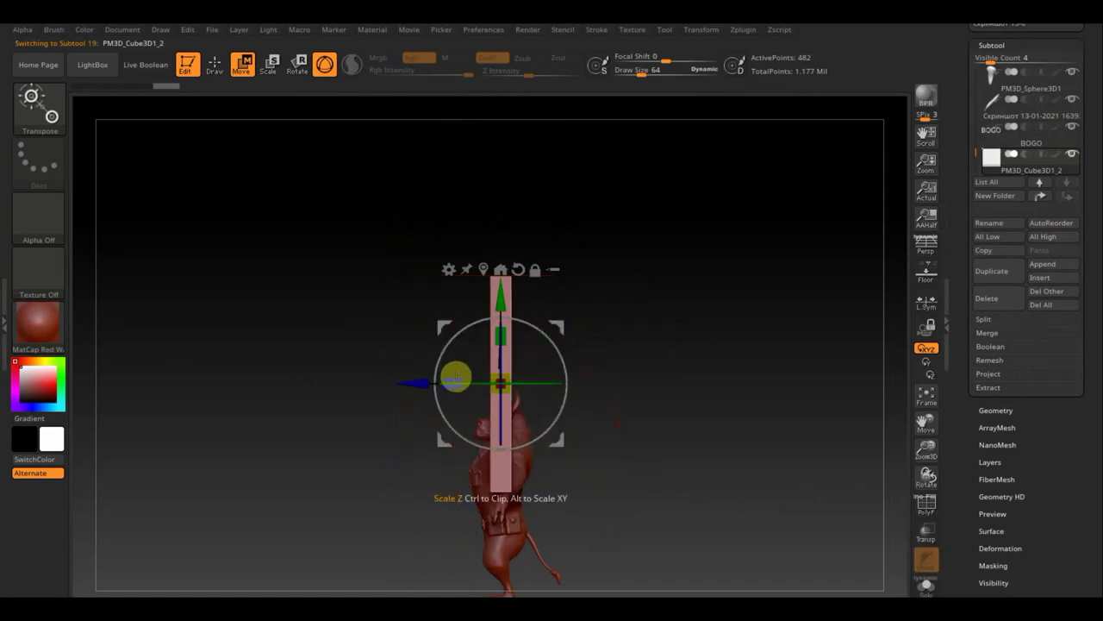
left_click_drag(468, 377, 488, 379)
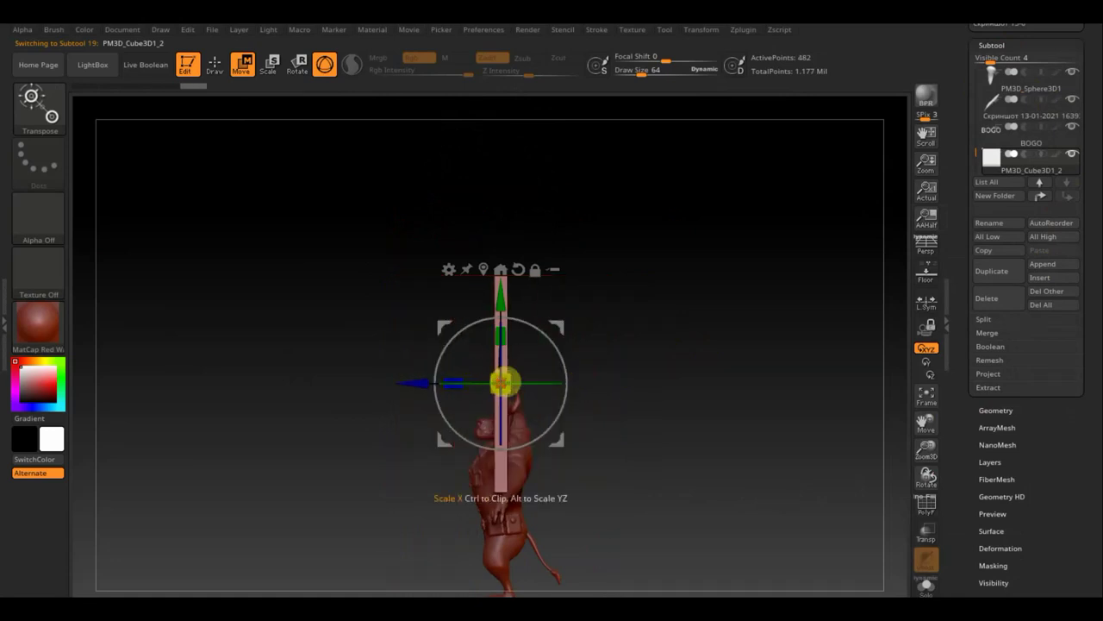
left_click_drag(678, 369, 707, 369)
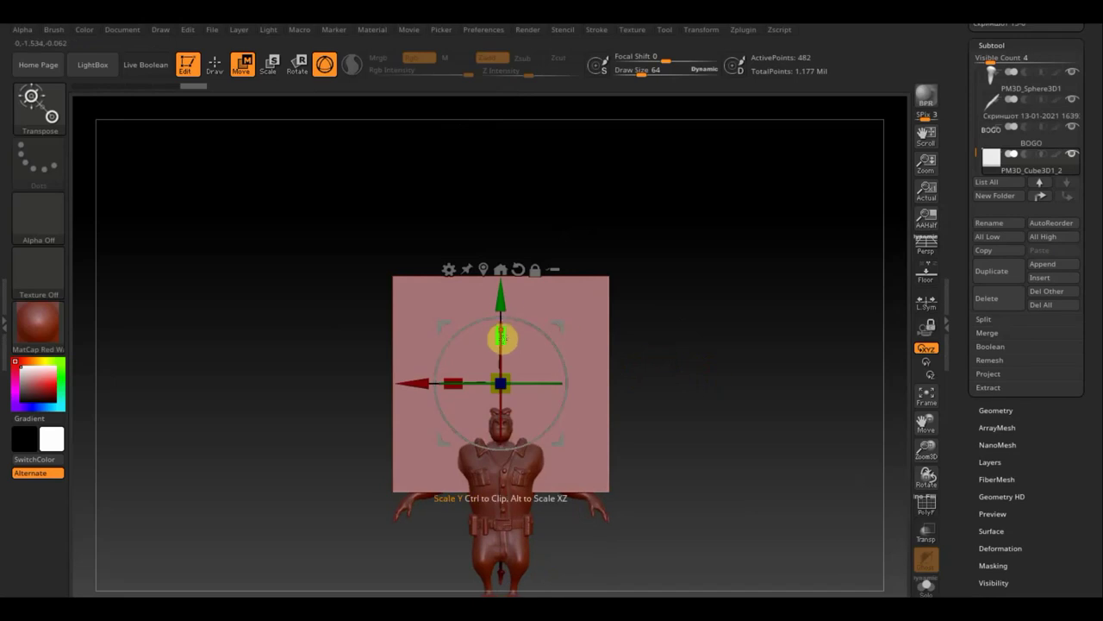
left_click_drag(506, 334, 512, 417)
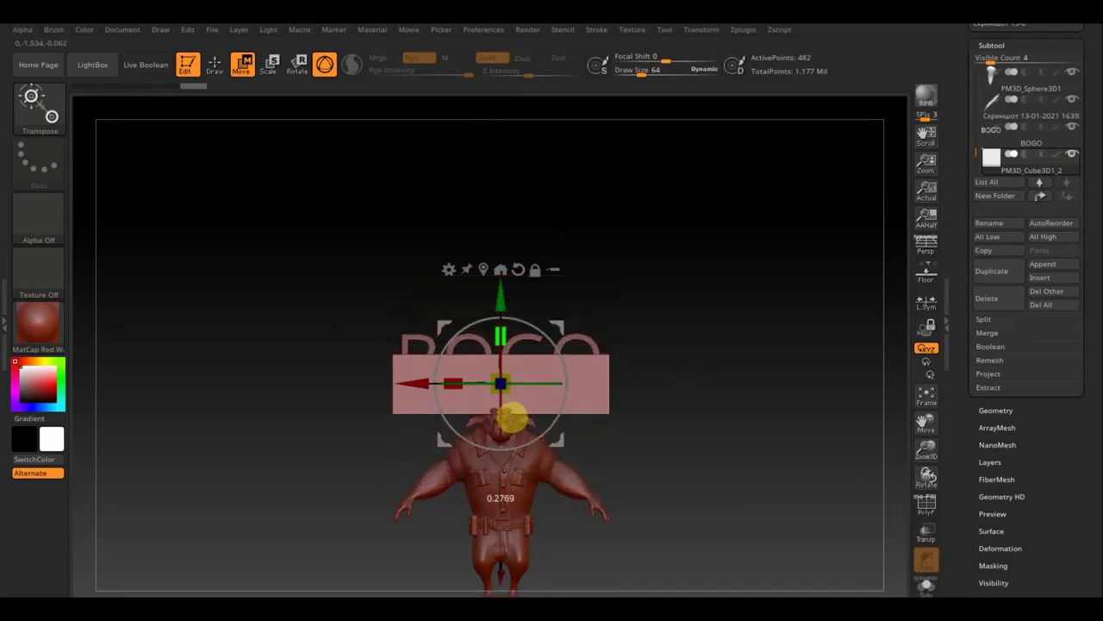
left_click_drag(604, 310, 603, 293)
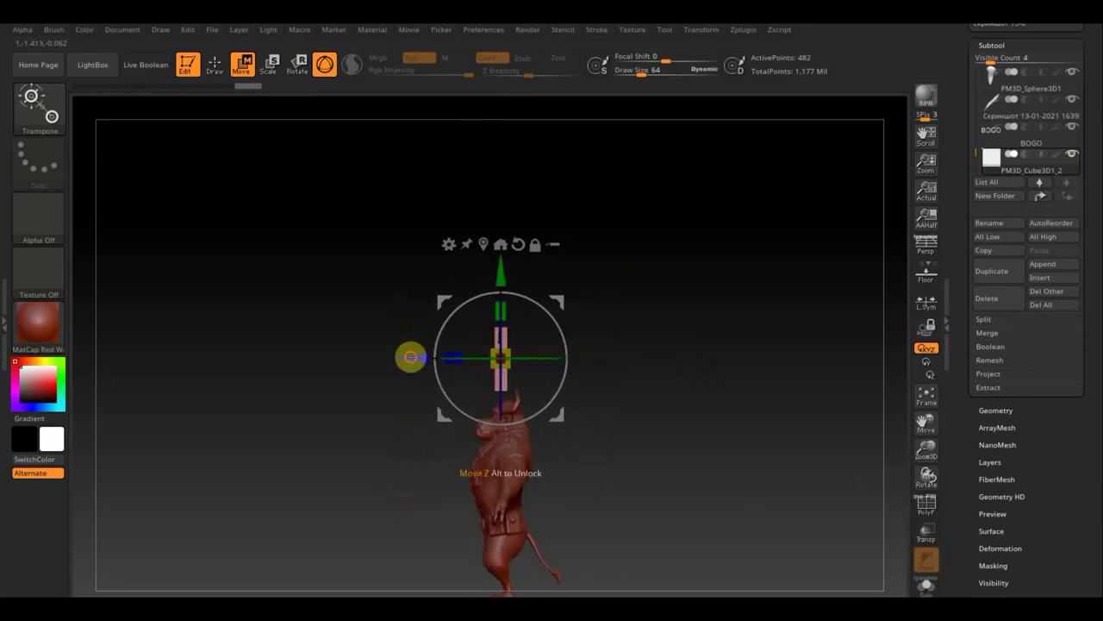
Push the slab back behind the BOGO text and stretch it wider along X.
left_click_drag(408, 355, 422, 359)
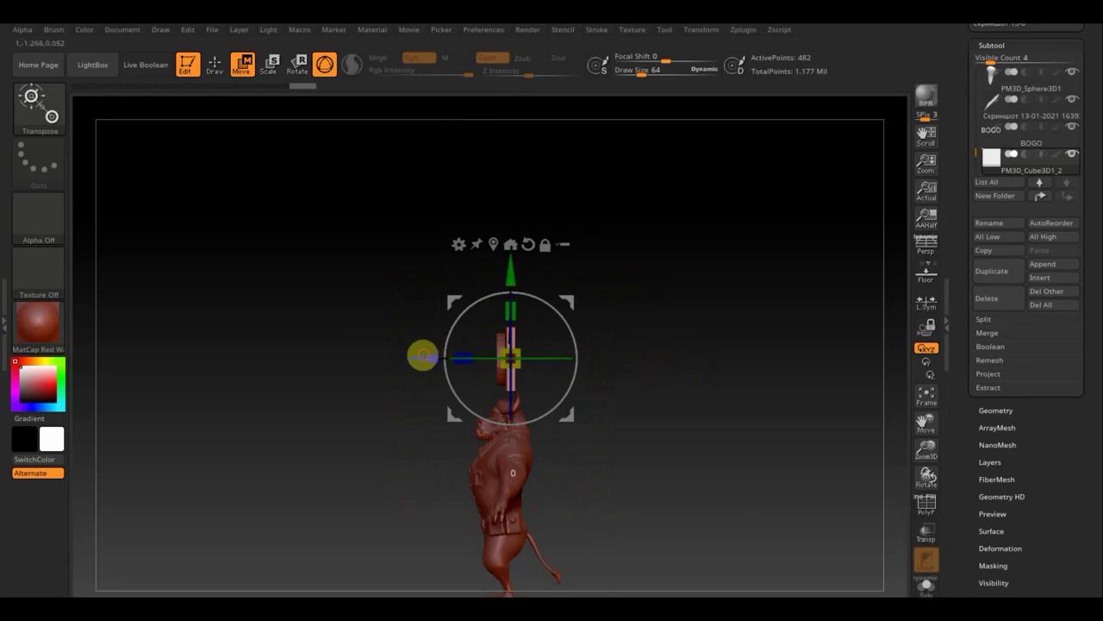
left_click_drag(422, 354, 420, 354)
mouse_move(599, 342)
left_mouse_down()
mouse_move(685, 350)
mouse_move(687, 410)
mouse_move(670, 342)
left_mouse_up()
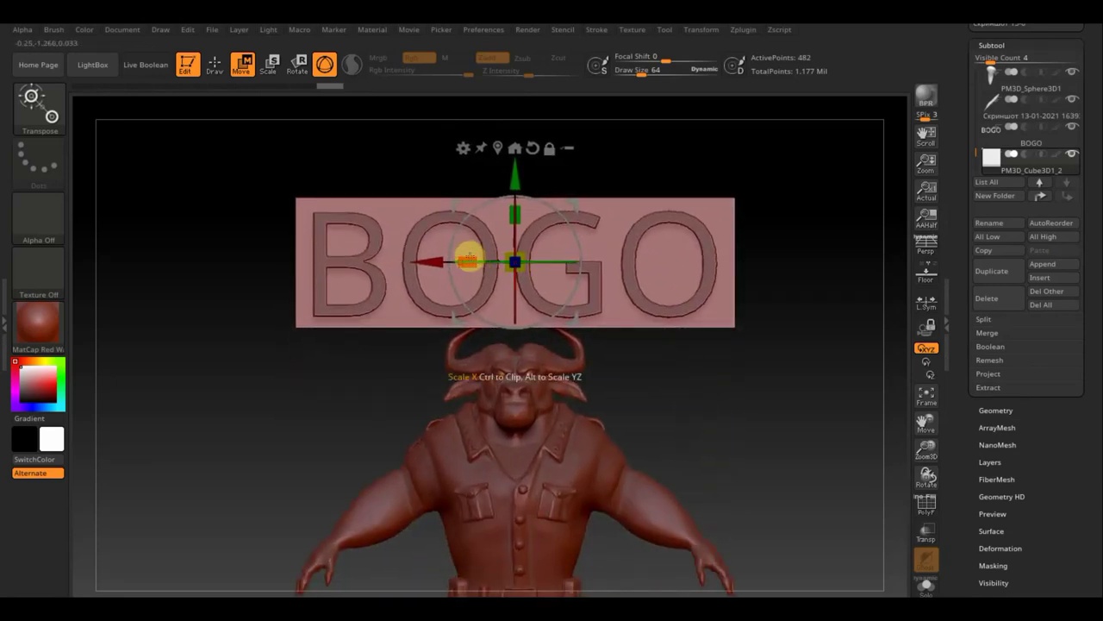
left_click_drag(467, 258, 385, 263)
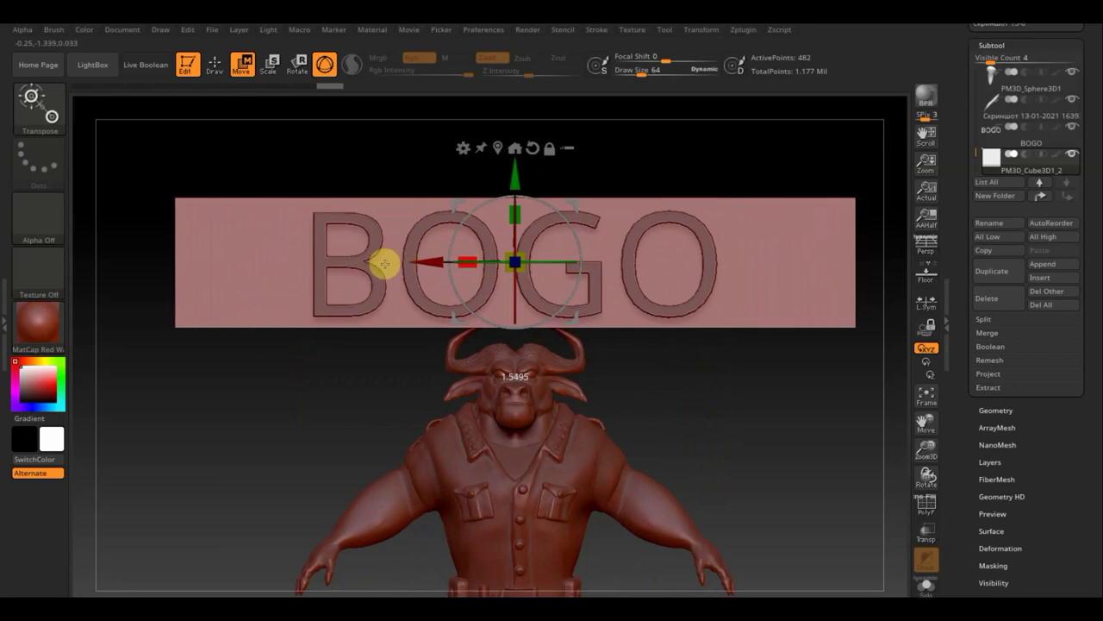
right_click_drag(647, 408, 618, 347, "ctrl")
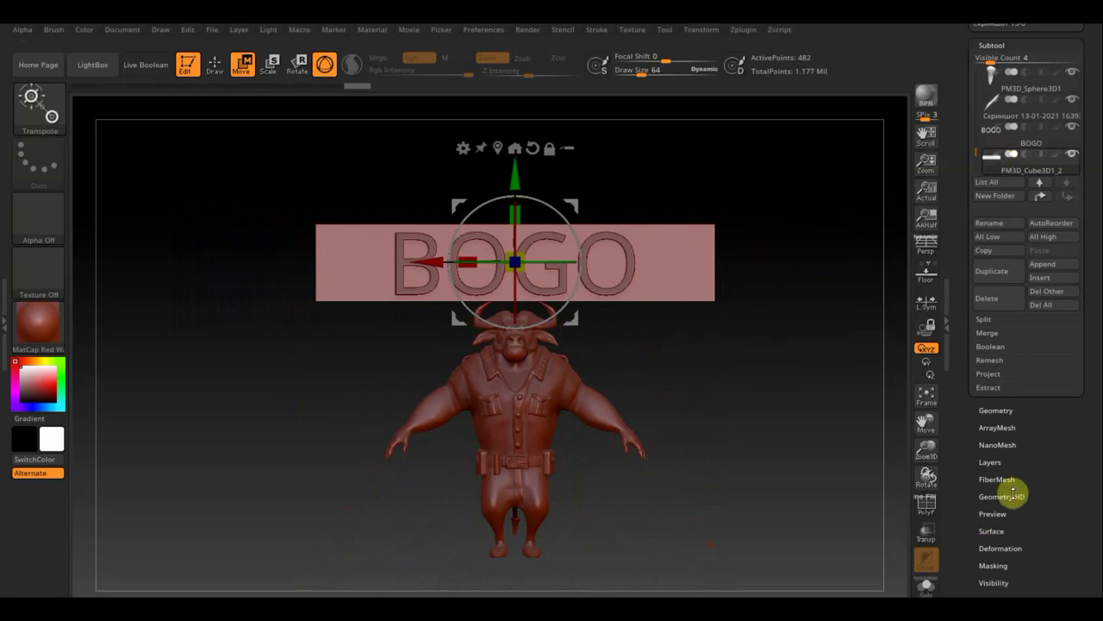
DynaMesh the plate at resolution 408, undo it, then remesh at 224 instead.
left_click(996, 410)
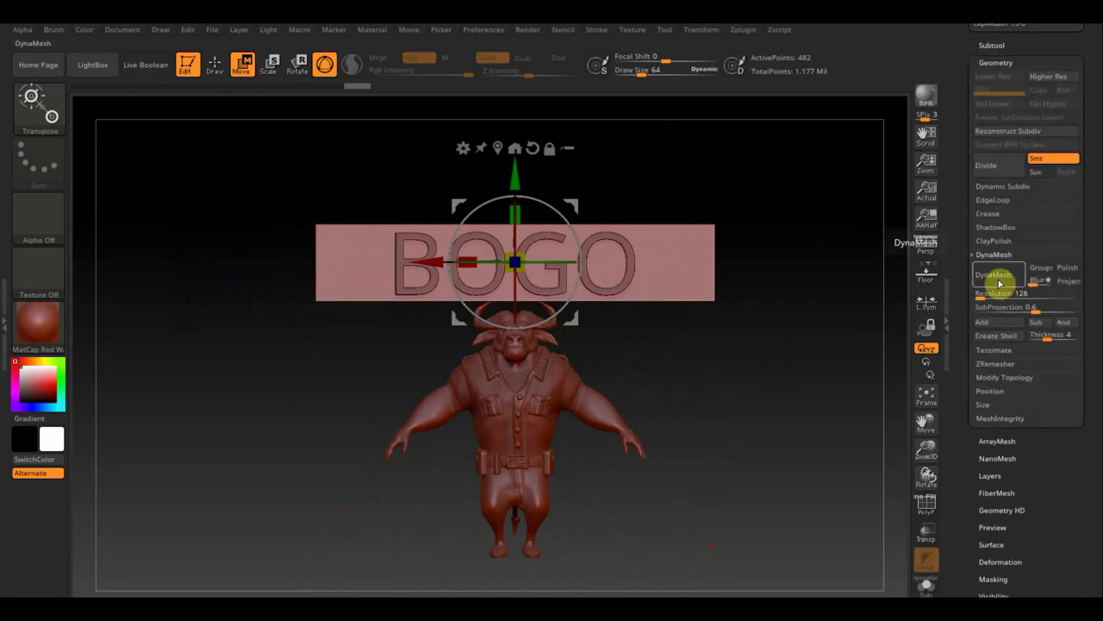
left_click_drag(983, 294, 991, 281)
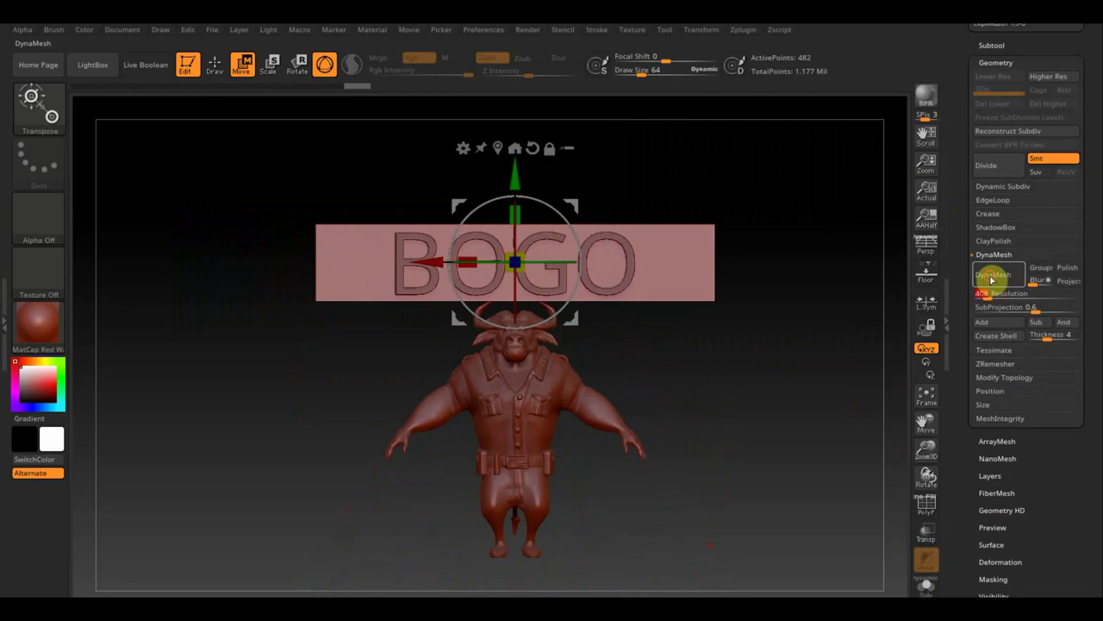
left_click(991, 276)
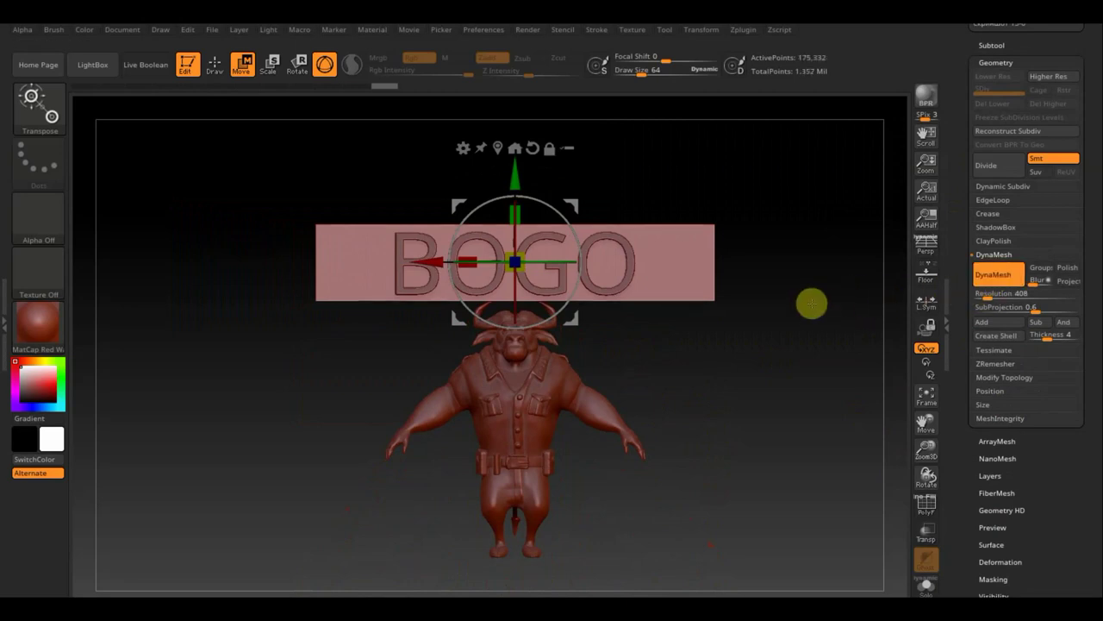
key("ctrl+z")
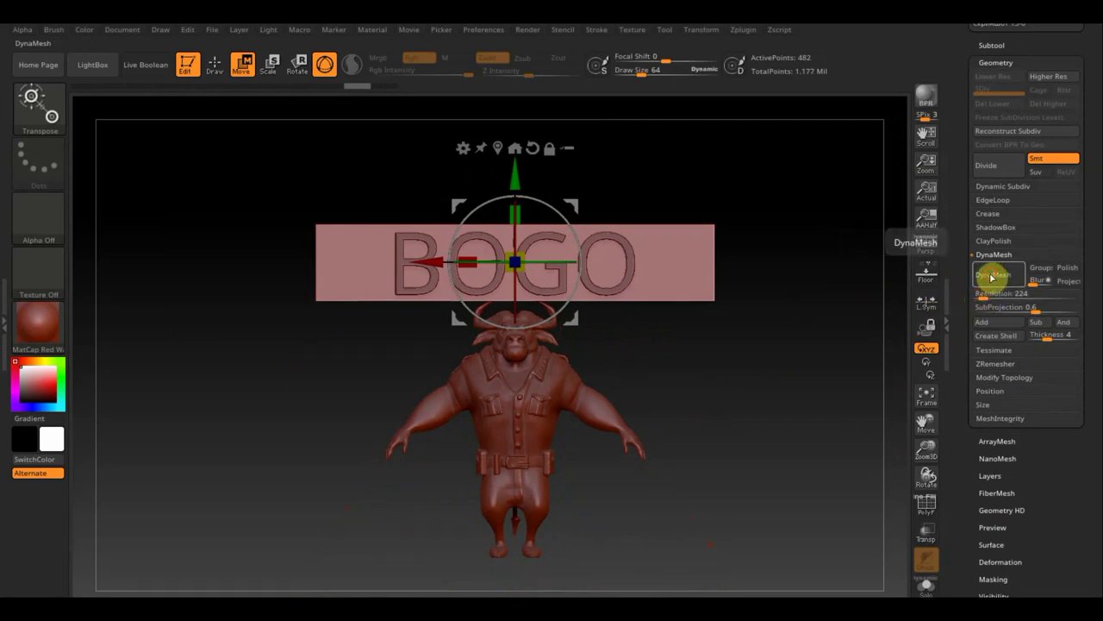
left_click(987, 274)
mouse_move(776, 317)
left_mouse_down()
mouse_move(741, 322)
mouse_move(770, 317)
left_mouse_up()
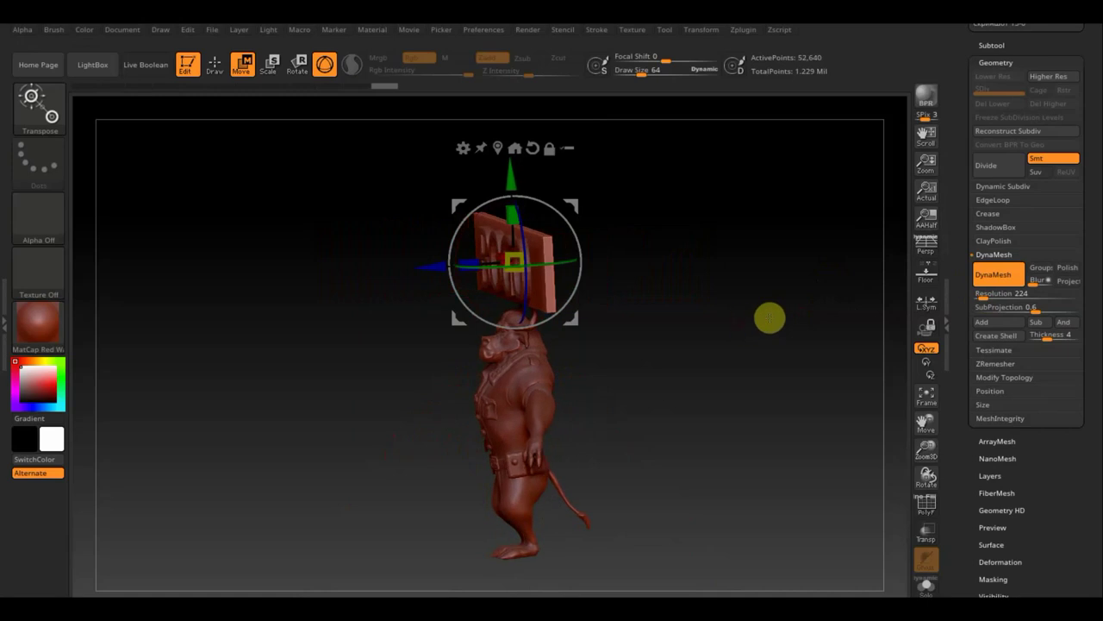
Select BOGO and start a MergeDown with the plate, then cancel it.
left_click(991, 44)
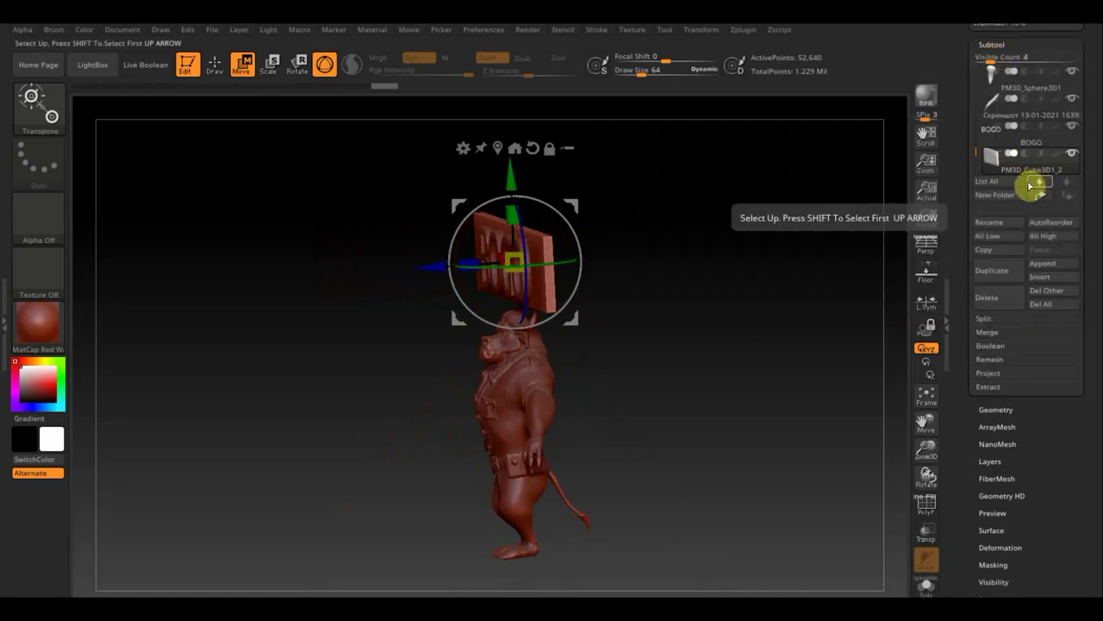
mouse_move(1026, 156)
left_click(1000, 140)
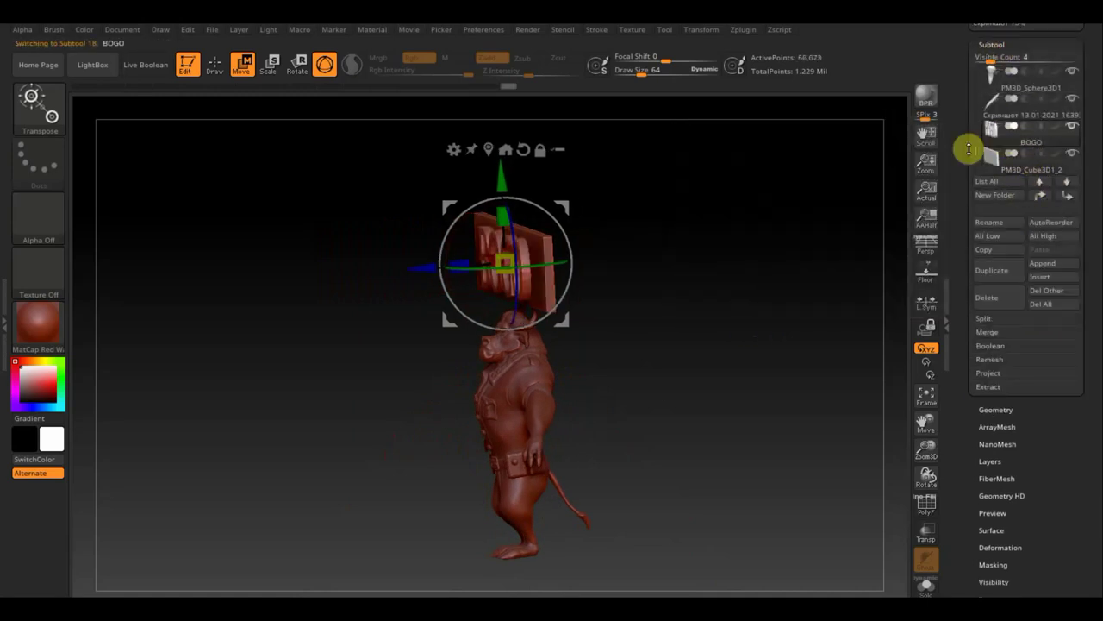
left_click(988, 336)
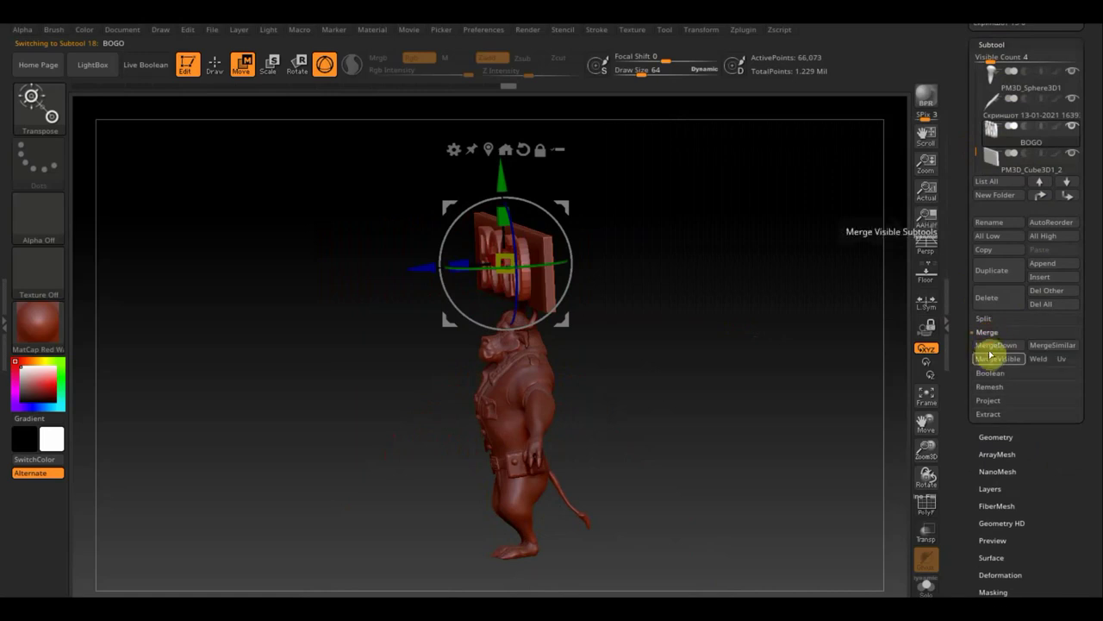
left_click(988, 354)
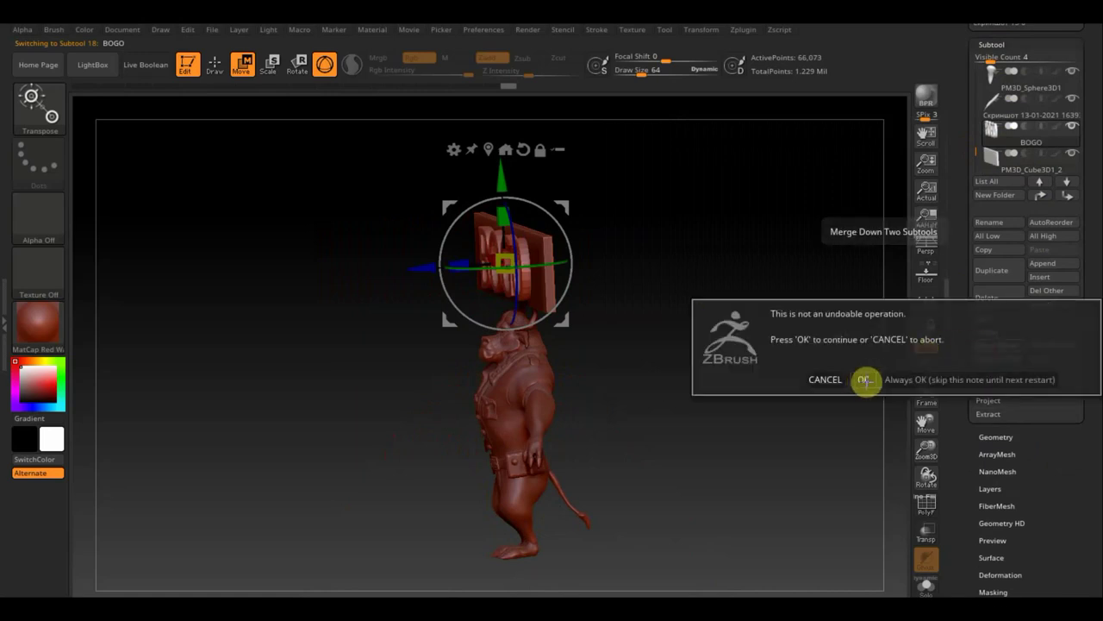
left_click(825, 379)
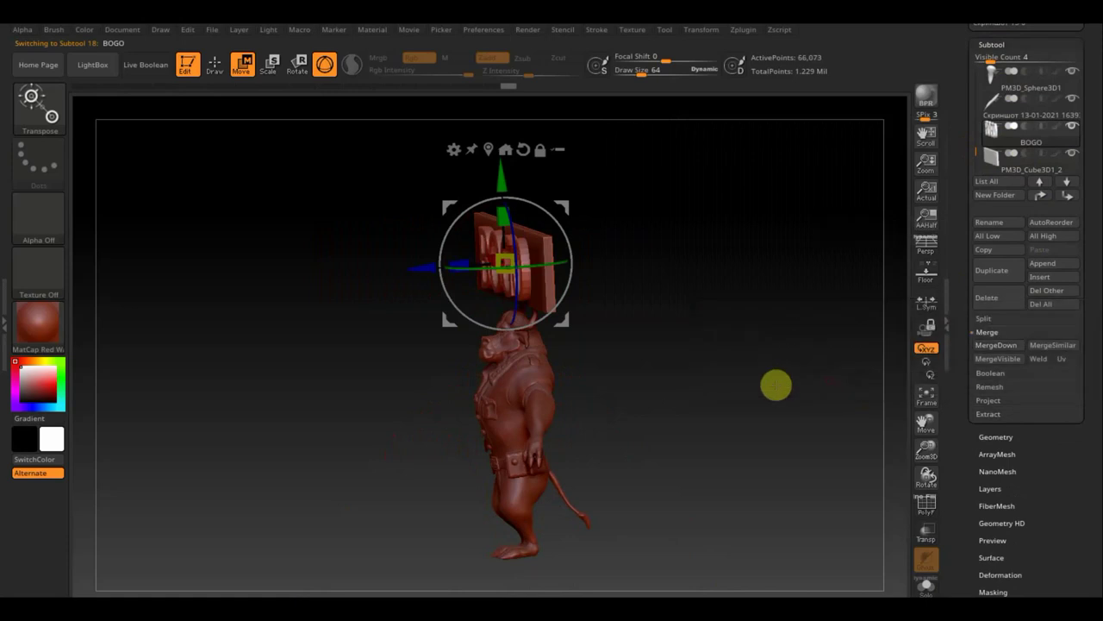
left_click_drag(776, 382, 756, 375, "shift")
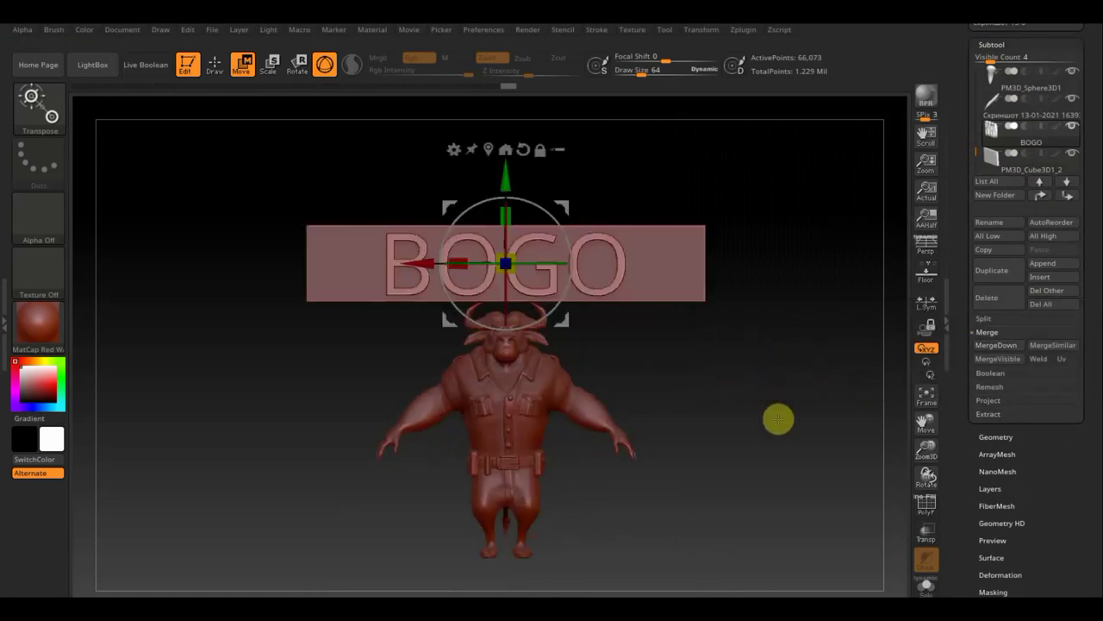
Hide the PM3D_Cube3D1_2 plate subtool and reselect the BOGO subtool.
scroll(783, 440, "up", 3)
scroll(780, 424, "down", 1)
scroll(780, 424, "down", 2)
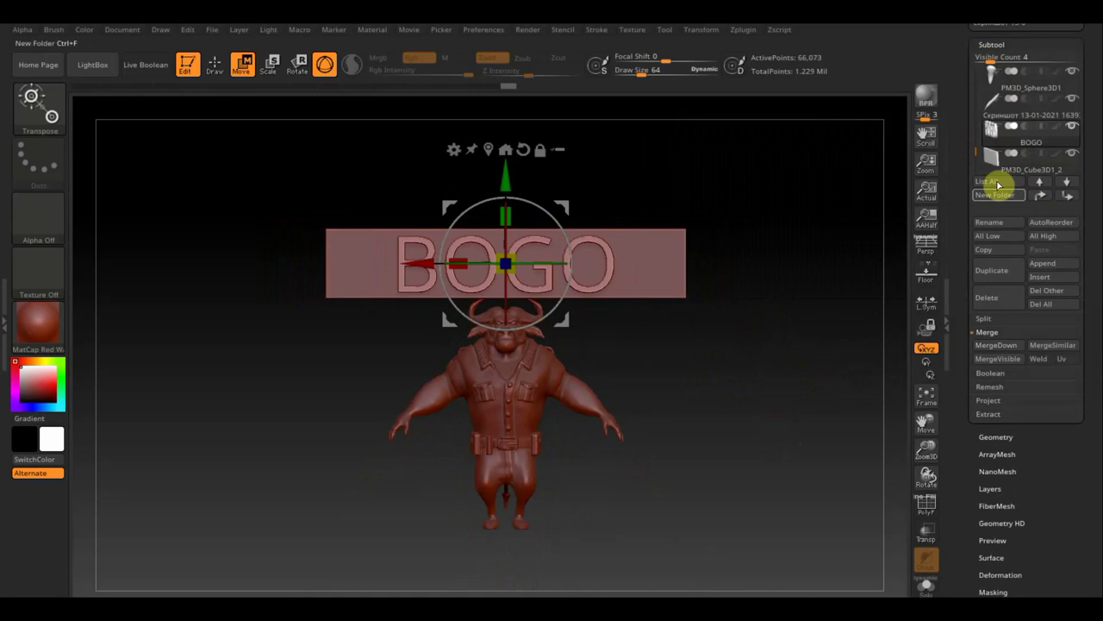
left_click(1074, 154)
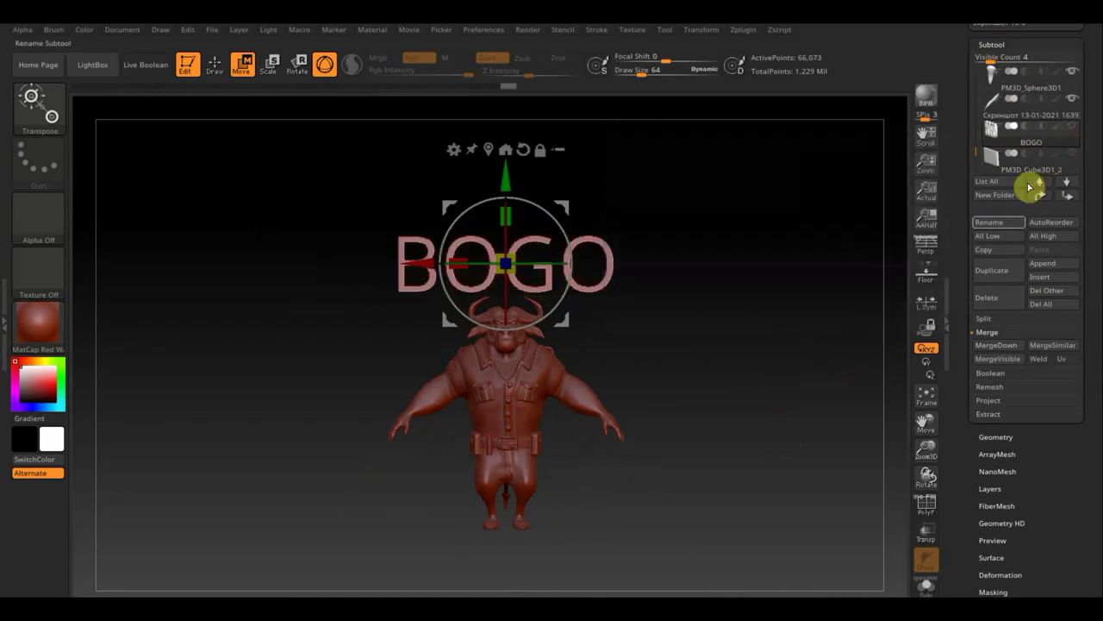
left_click(1004, 127)
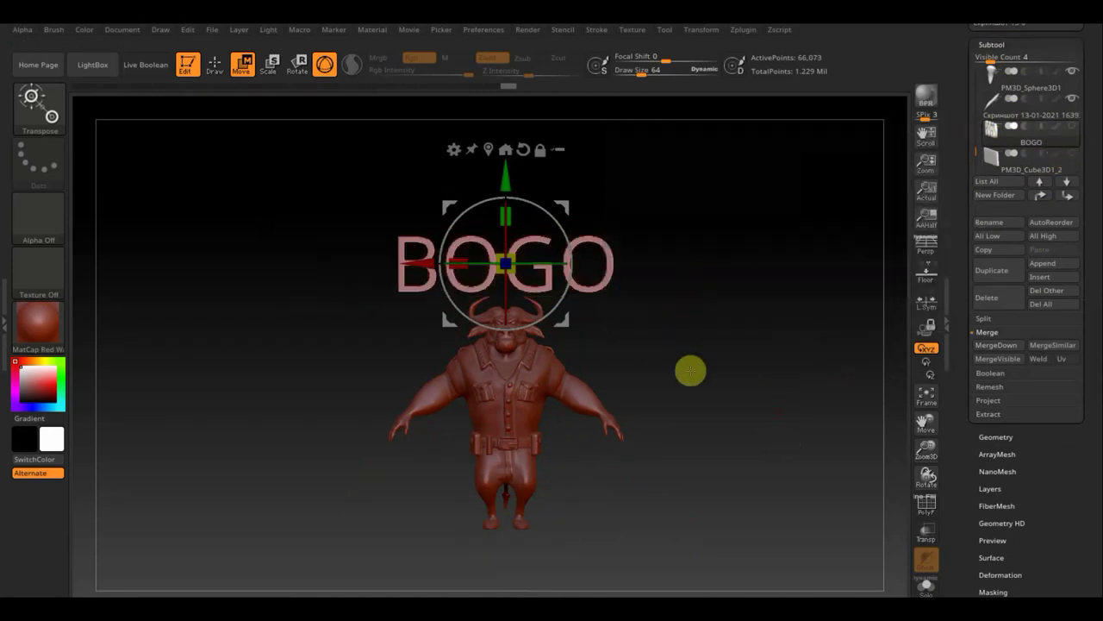
key("F1")
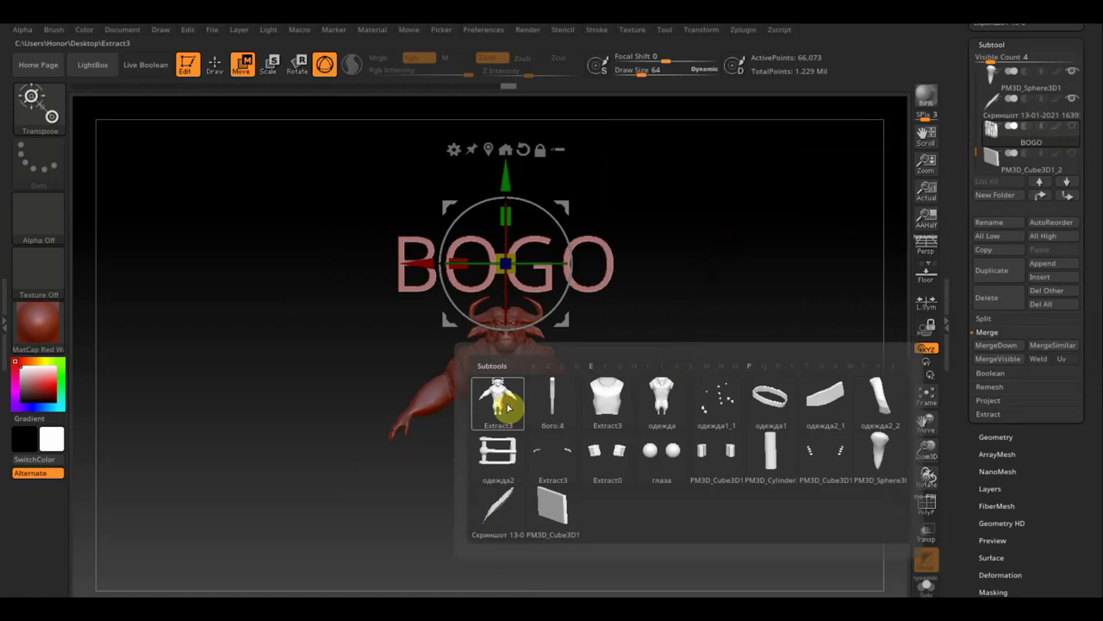
Select Extract3, hide the shirt and belt subtool, frame the body, and switch to Draw mode.
left_click(503, 399)
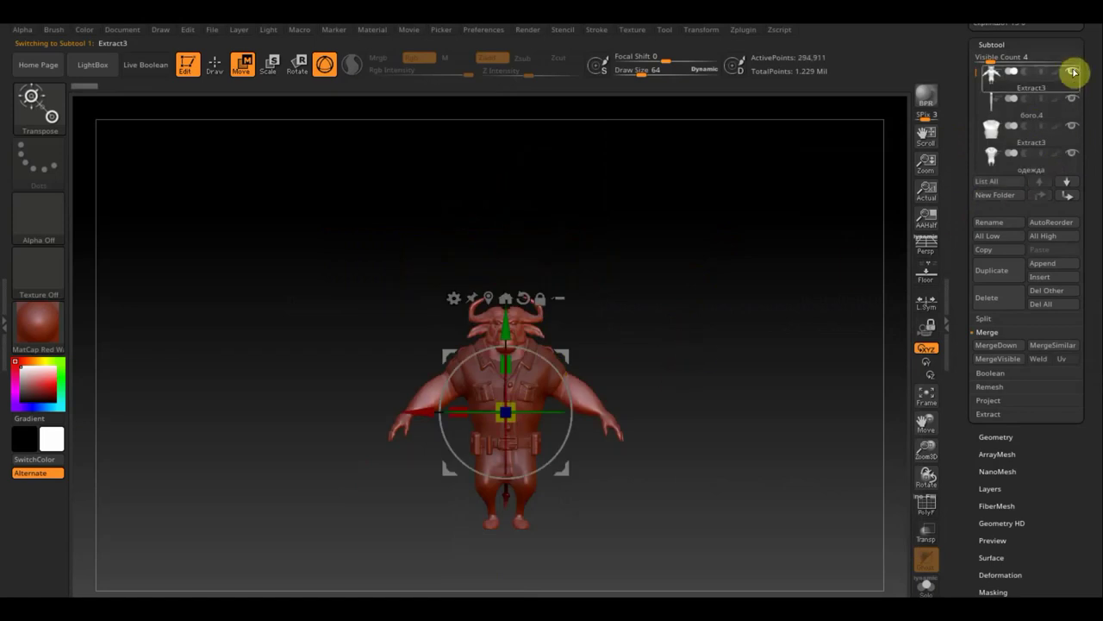
left_click(1073, 71)
key("f")
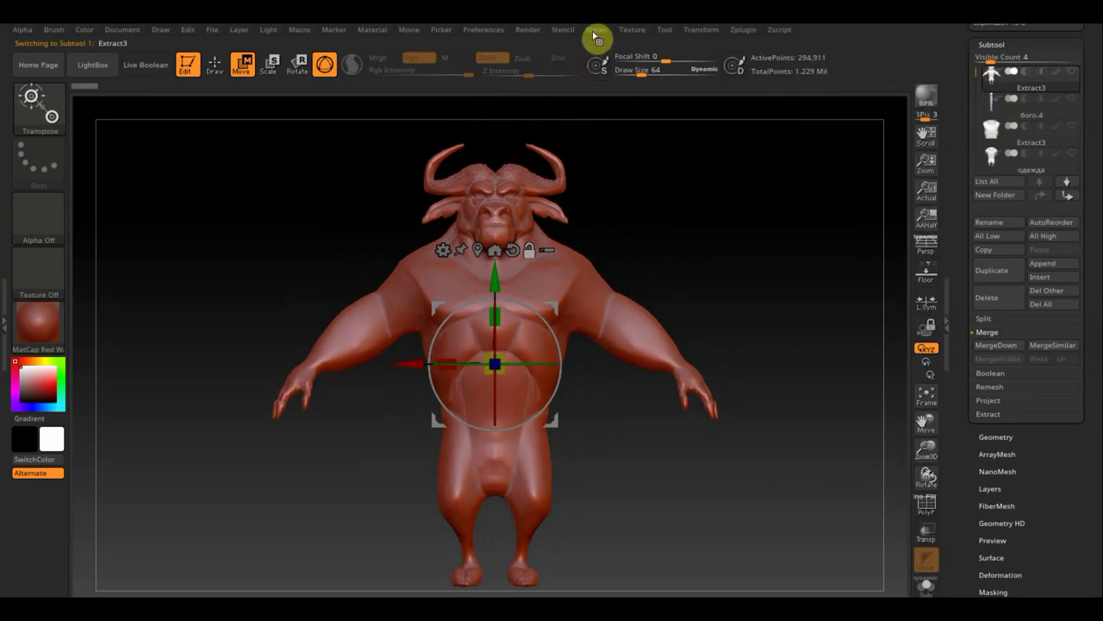
left_click(215, 64)
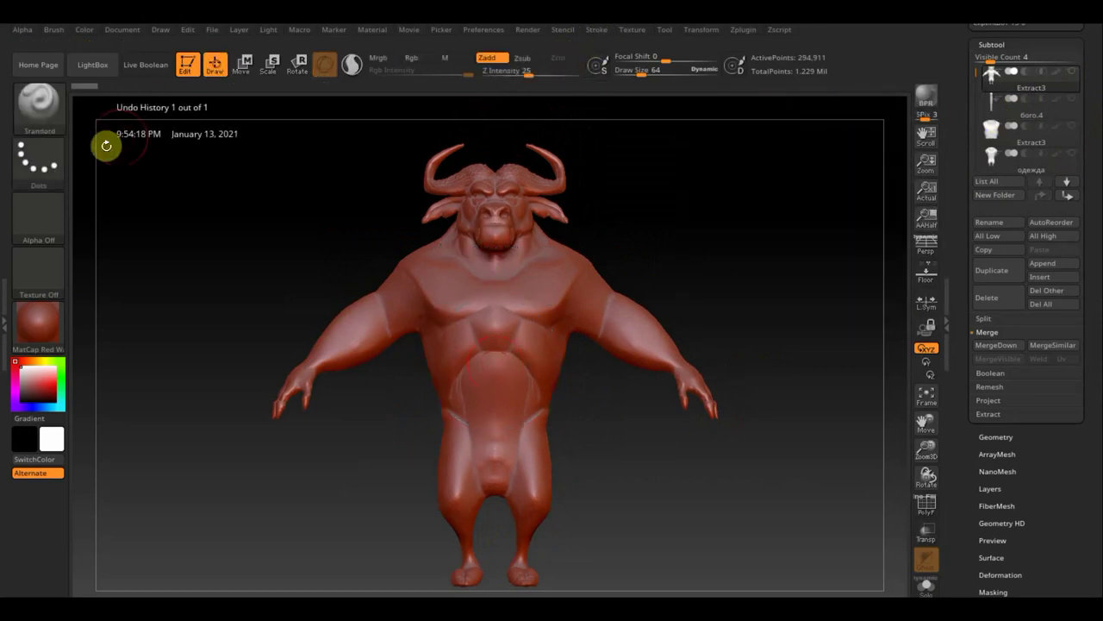
Import the brushes-fur image as the brush alpha and set the stroke to DragRect.
left_click(44, 227)
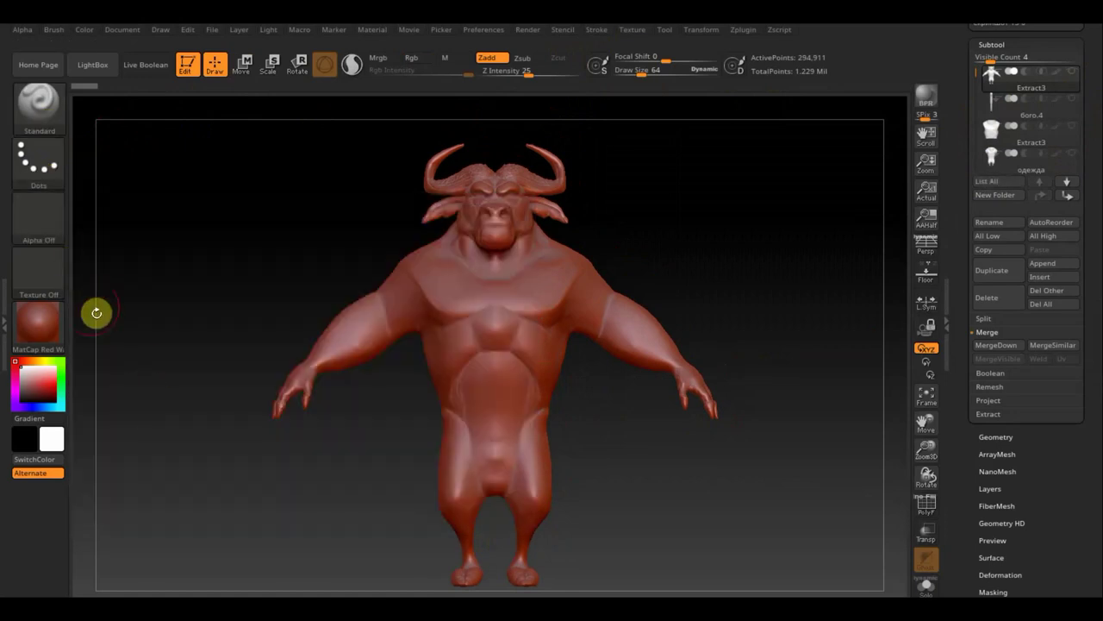
left_click(50, 229)
left_click(110, 509)
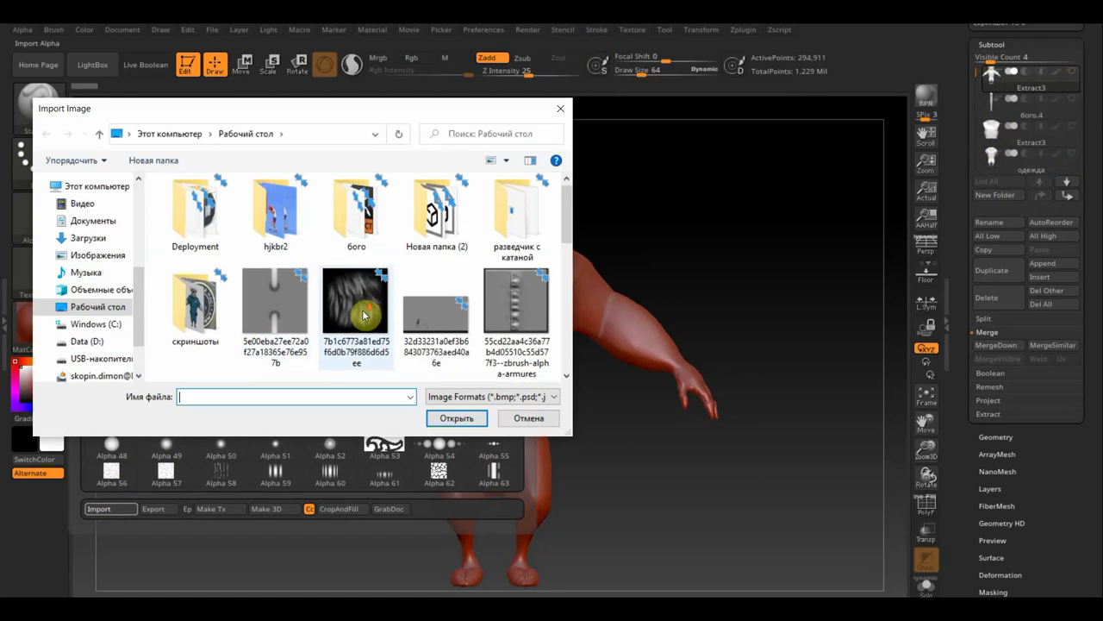
scroll(372, 316, "down", 2)
left_click(195, 302)
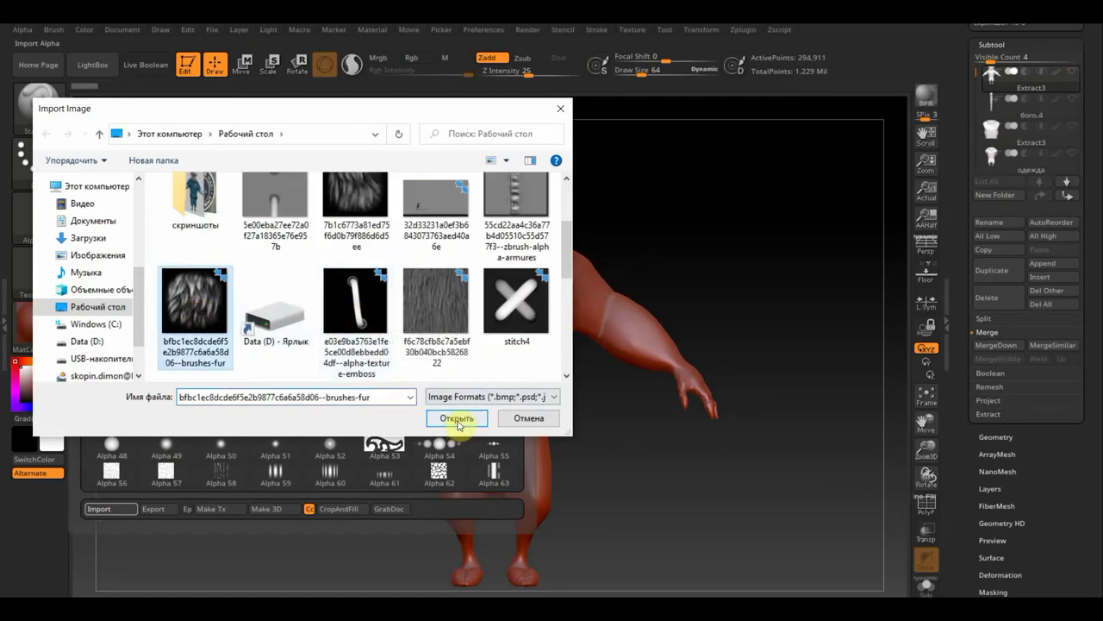
left_click(457, 418)
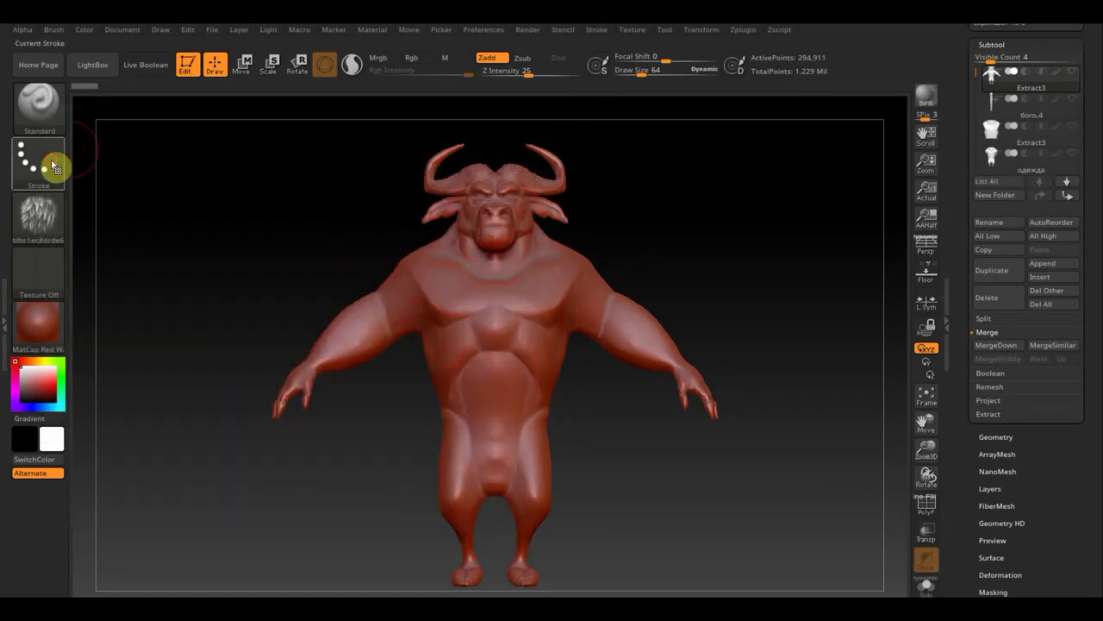
left_click(52, 165)
left_click(166, 183)
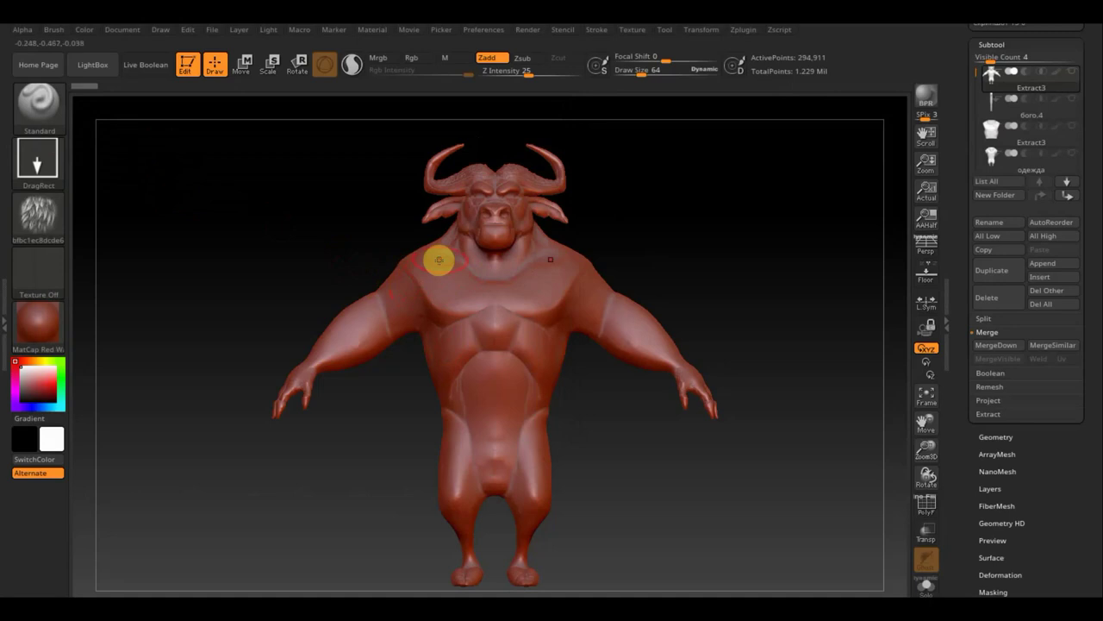
Shrink the brush to size 39 and stamp fur over the chest, neck and shoulders.
mouse_move(578, 236)
left_mouse_down()
mouse_move(638, 232)
mouse_move(657, 333)
left_mouse_up()
left_click_drag(726, 198, 699, 364, "alt")
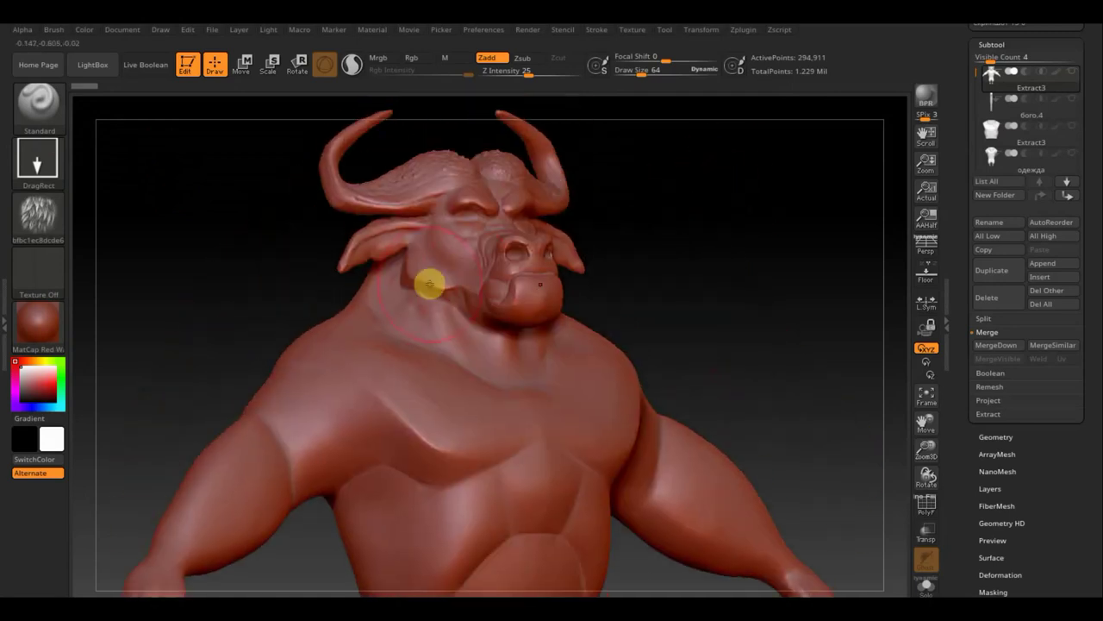
left_click_drag(635, 74, 637, 75)
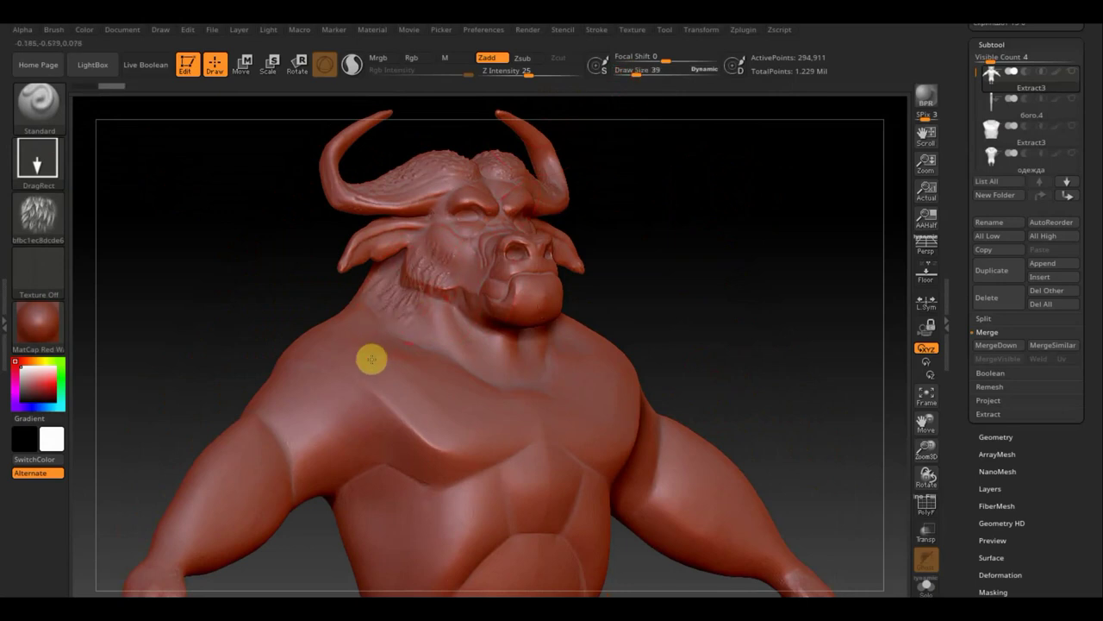
left_click_drag(448, 362, 469, 349)
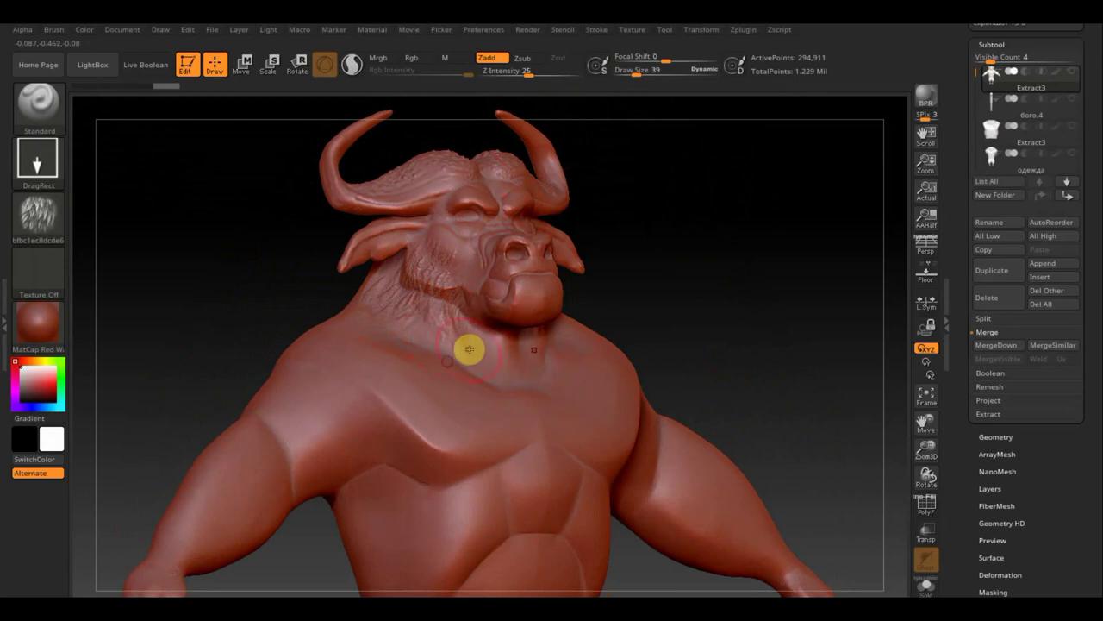
mouse_move(685, 295)
left_mouse_down("shift")
mouse_move(737, 301)
mouse_move(730, 247)
mouse_move(415, 362)
left_mouse_up("shift")
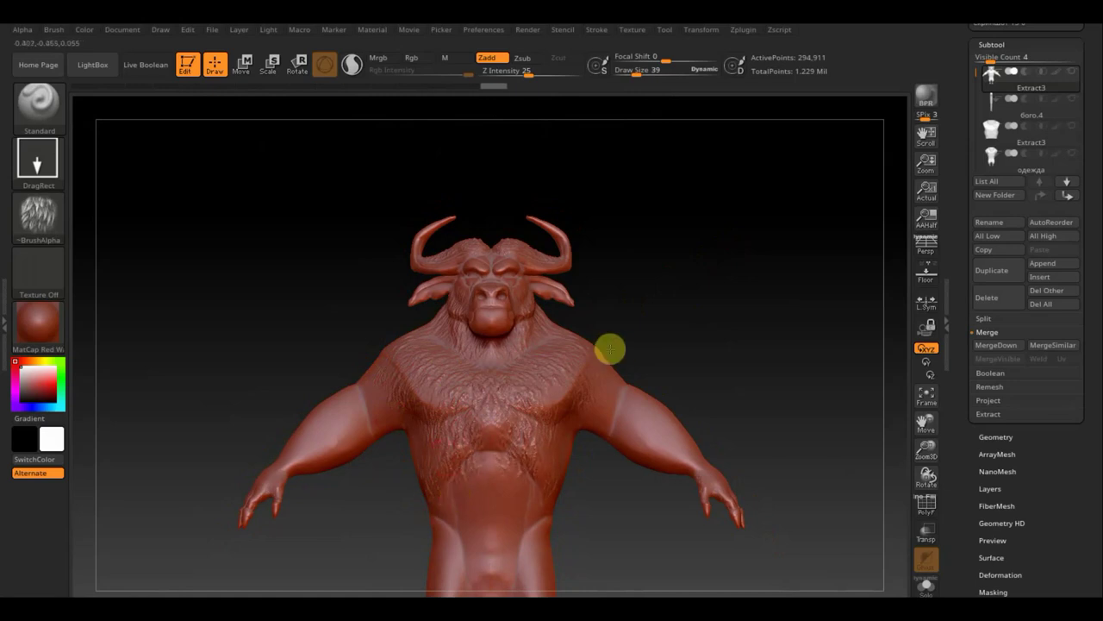
mouse_move(627, 347)
left_mouse_down()
mouse_move(660, 337)
mouse_move(658, 357)
mouse_move(522, 440)
left_mouse_up()
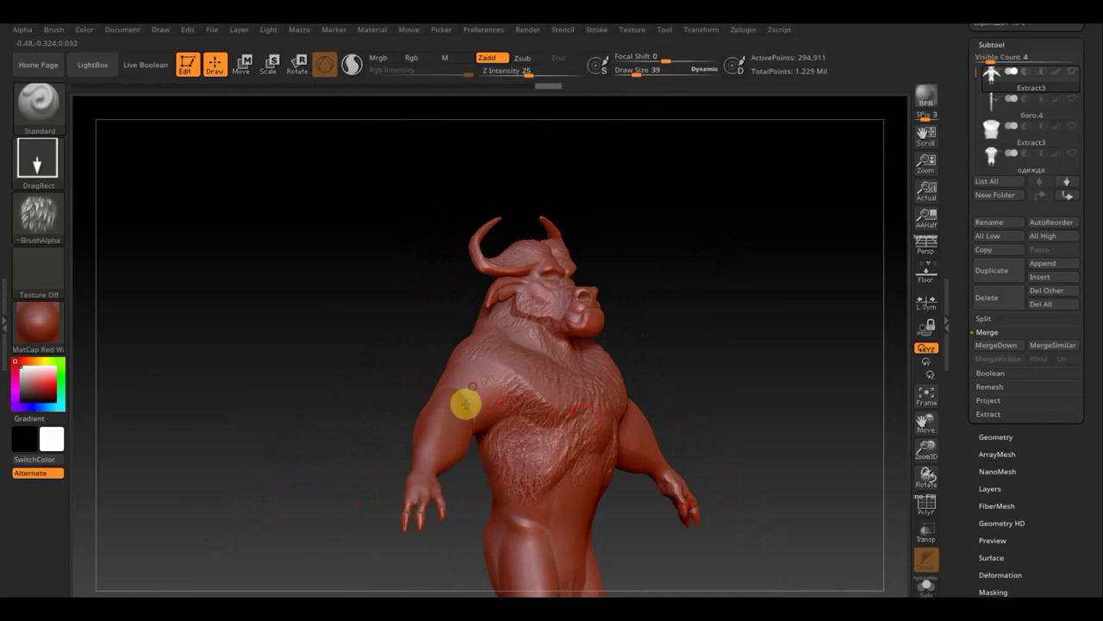
mouse_move(468, 382)
left_mouse_down()
mouse_move(396, 303)
mouse_move(446, 293)
mouse_move(475, 328)
mouse_move(596, 215)
mouse_move(509, 291)
mouse_move(532, 327)
mouse_move(626, 236)
mouse_move(492, 336)
left_mouse_up()
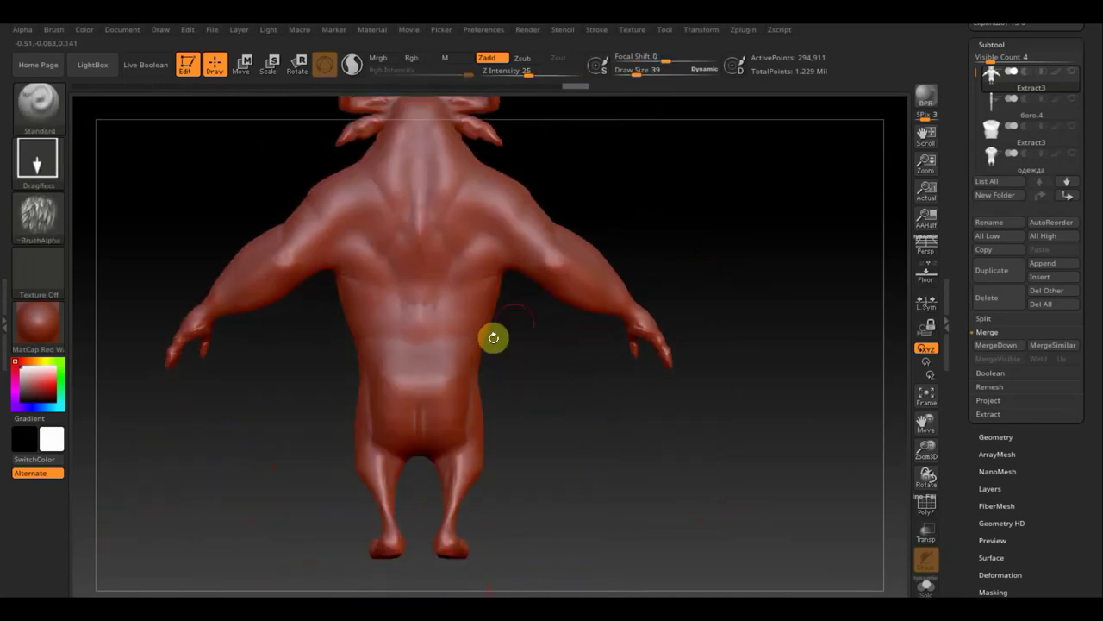
Stamp fur texture across the lower back and up toward the neck.
mouse_move(447, 372)
left_mouse_down()
mouse_move(450, 407)
mouse_move(438, 360)
mouse_move(448, 328)
mouse_move(456, 369)
mouse_move(437, 328)
mouse_move(477, 288)
mouse_move(468, 332)
mouse_move(438, 250)
mouse_move(438, 307)
mouse_move(461, 256)
mouse_move(485, 238)
mouse_move(475, 271)
mouse_move(485, 198)
mouse_move(461, 172)
left_mouse_up()
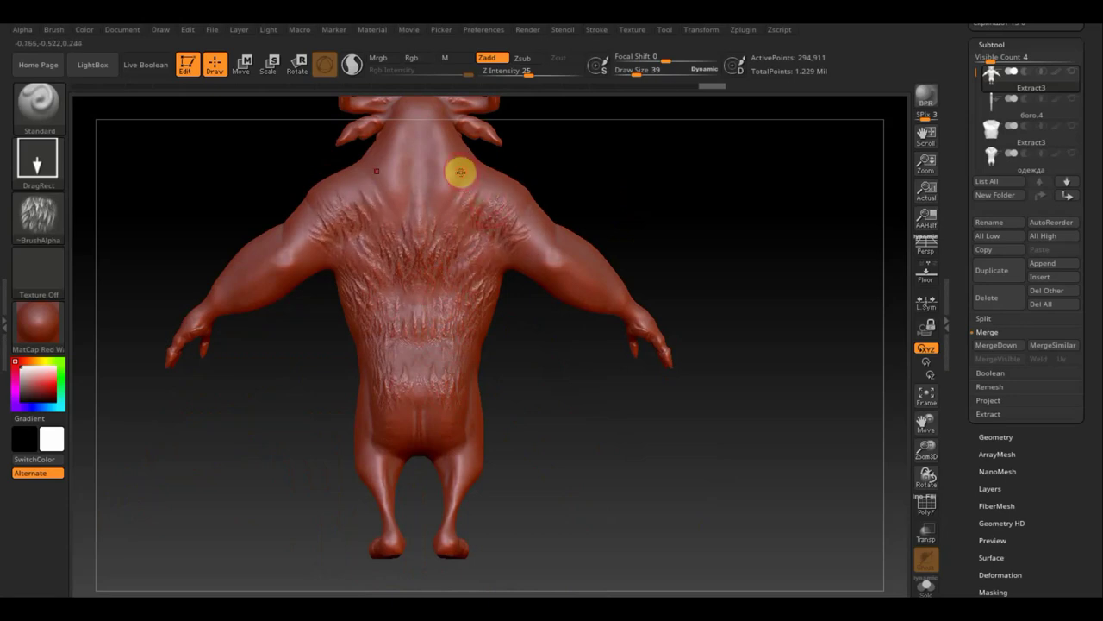
mouse_move(479, 211)
left_mouse_down()
mouse_move(418, 189)
mouse_move(423, 226)
mouse_move(429, 150)
mouse_move(441, 152)
left_mouse_up()
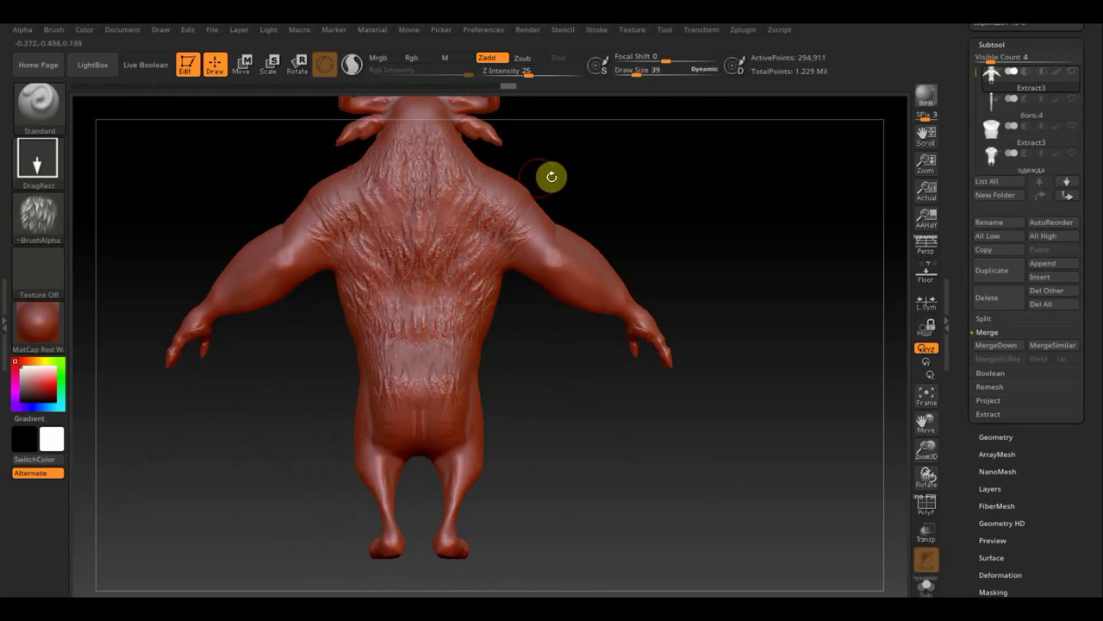
left_click_drag(571, 216, 506, 229)
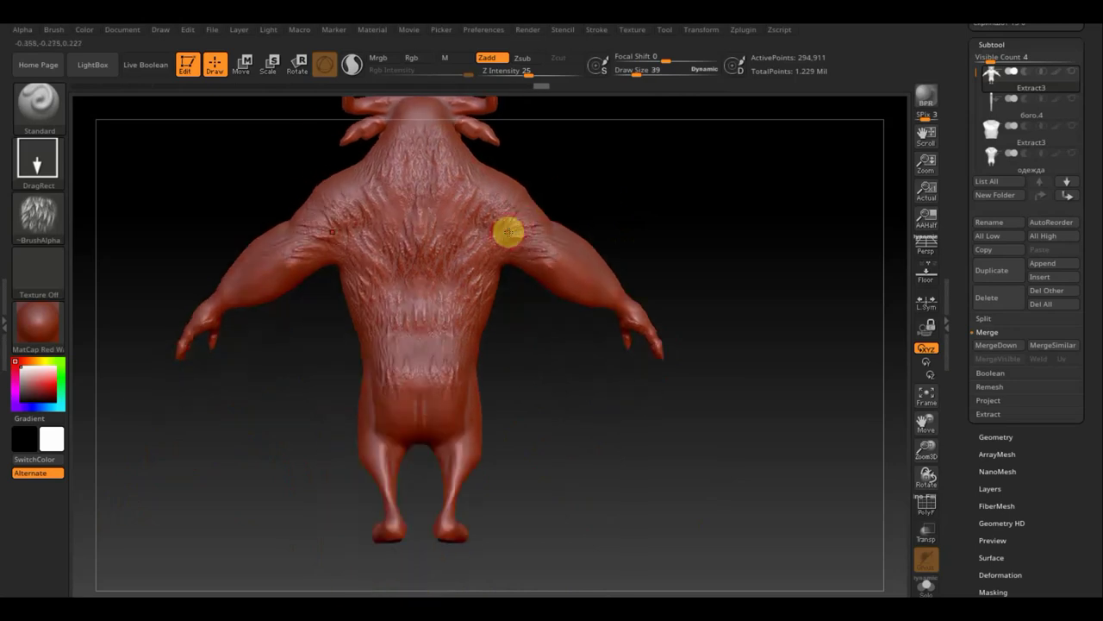
left_click(640, 188, "ctrl")
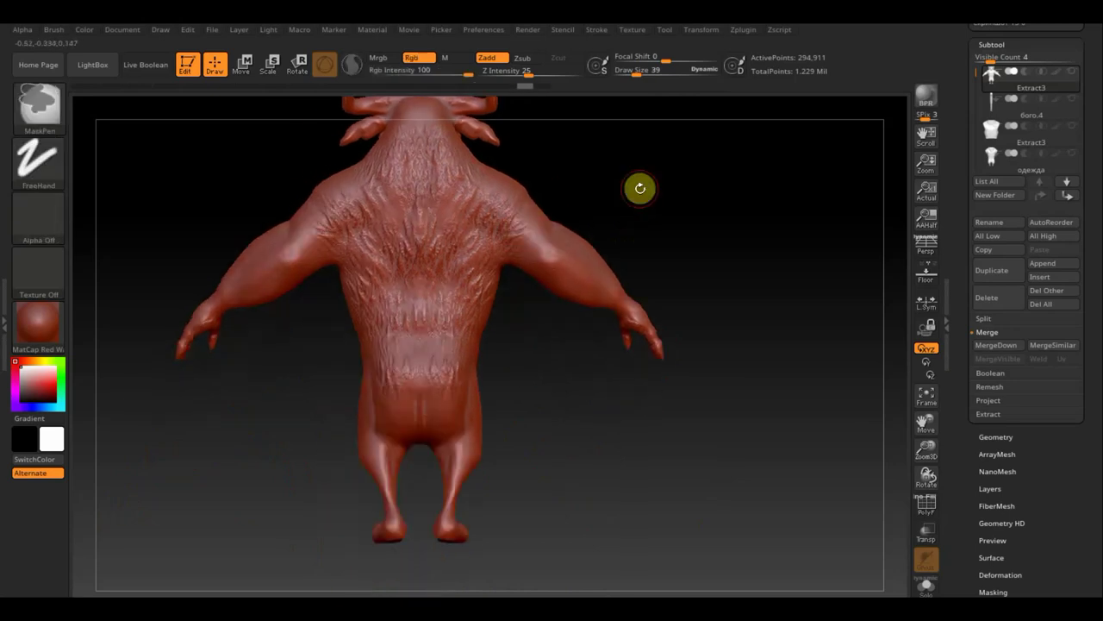
mouse_move(692, 238)
left_mouse_down()
mouse_move(658, 236)
mouse_move(664, 215)
mouse_move(717, 285)
mouse_move(514, 294)
left_mouse_up()
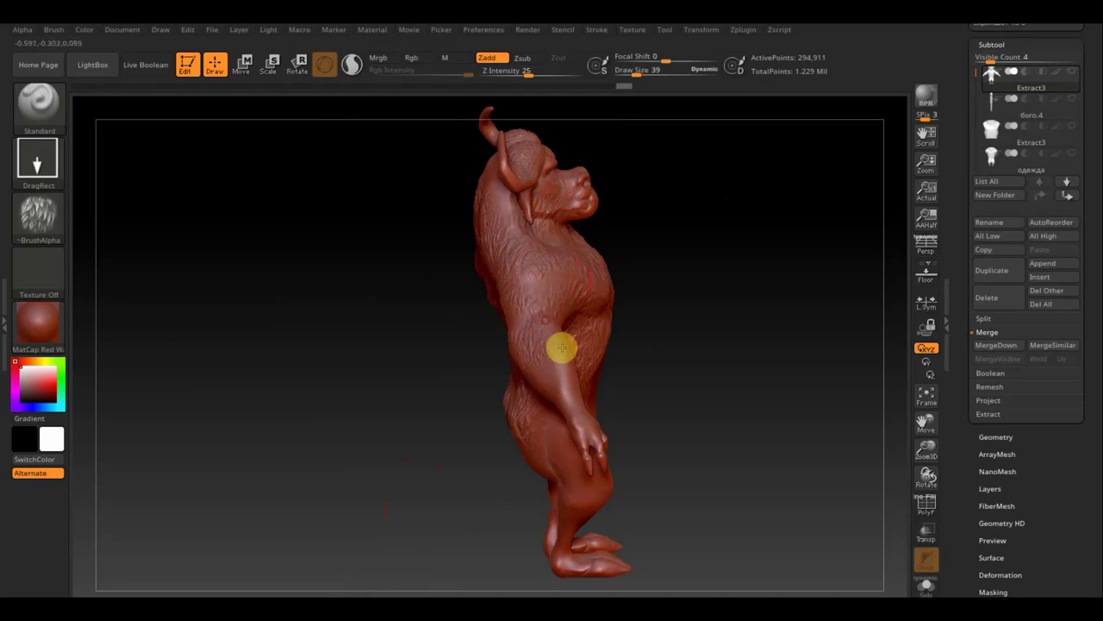
Add fur to the wrist, undoing one stray stroke.
mouse_move(662, 354)
left_mouse_down()
mouse_move(555, 335)
mouse_move(562, 359)
mouse_move(592, 330)
mouse_move(543, 395)
left_mouse_up()
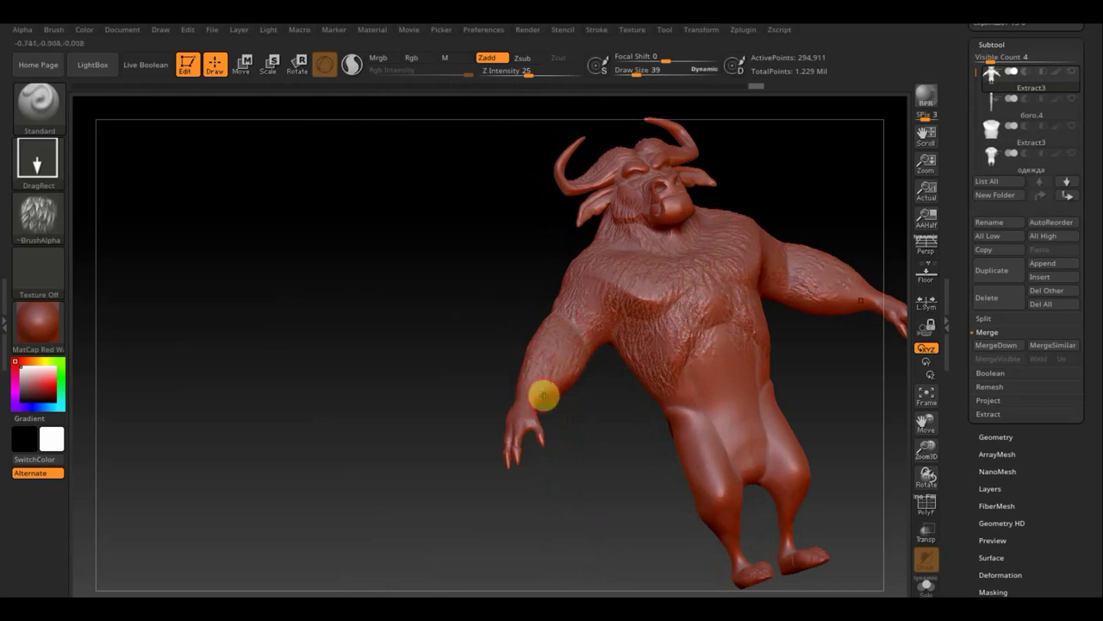
right_click_drag(524, 388, 517, 337)
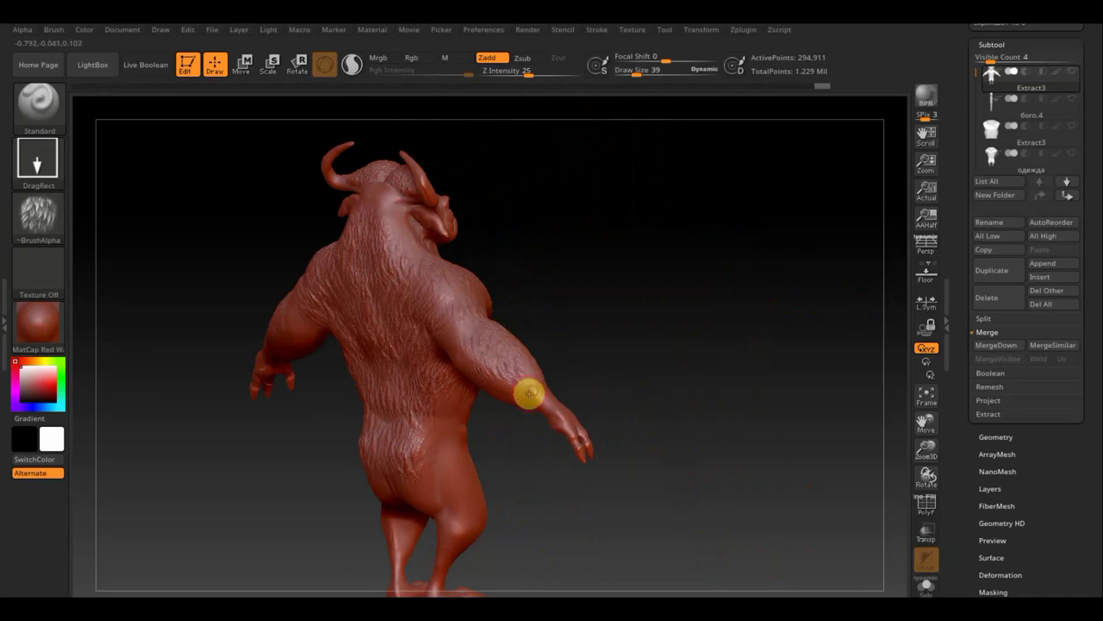
left_click_drag(538, 405, 524, 374)
mouse_move(542, 394)
right_mouse_down()
mouse_move(611, 333)
mouse_move(547, 359)
right_mouse_up()
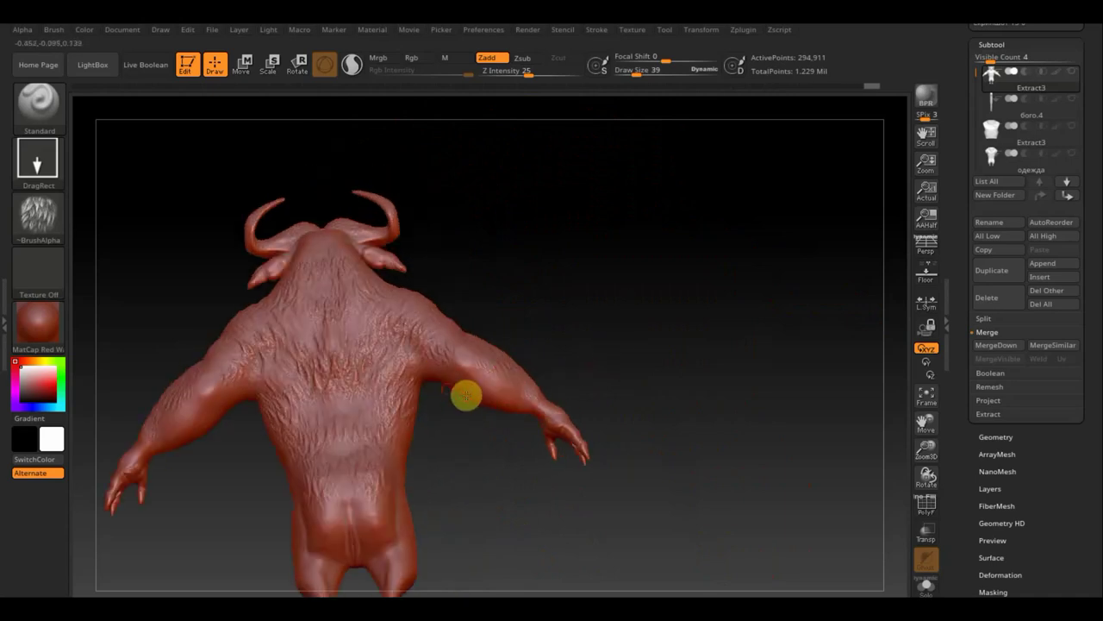
key("ctrl+z")
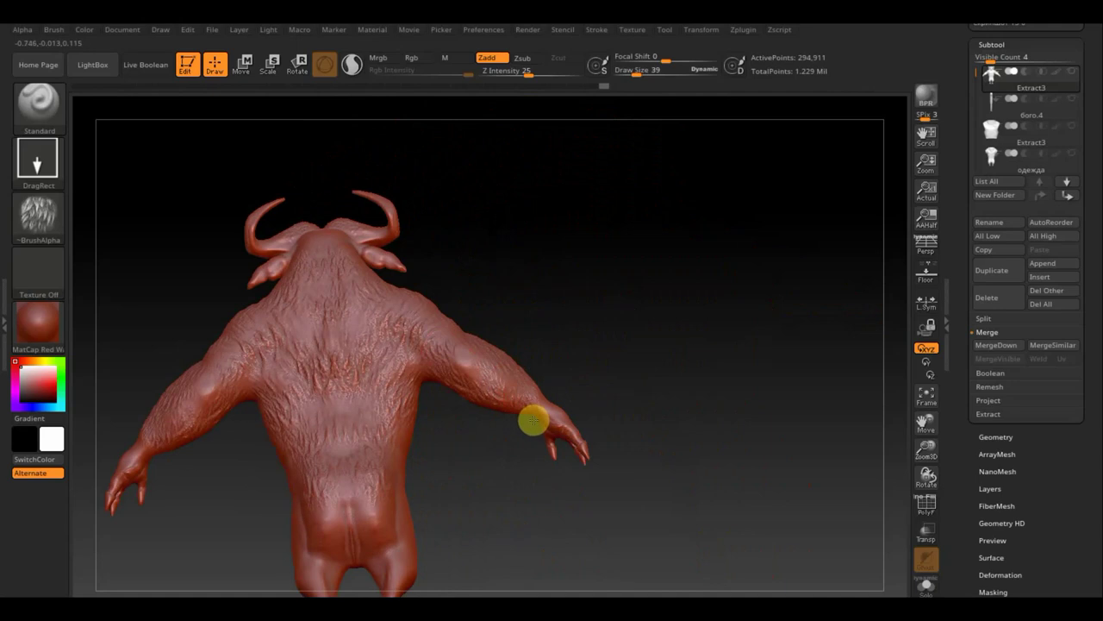
Stamp fur onto both thighs and between them, ending with the bull facing front.
mouse_move(448, 443)
right_mouse_down()
mouse_move(441, 456)
mouse_move(522, 337)
mouse_move(462, 405)
right_mouse_up()
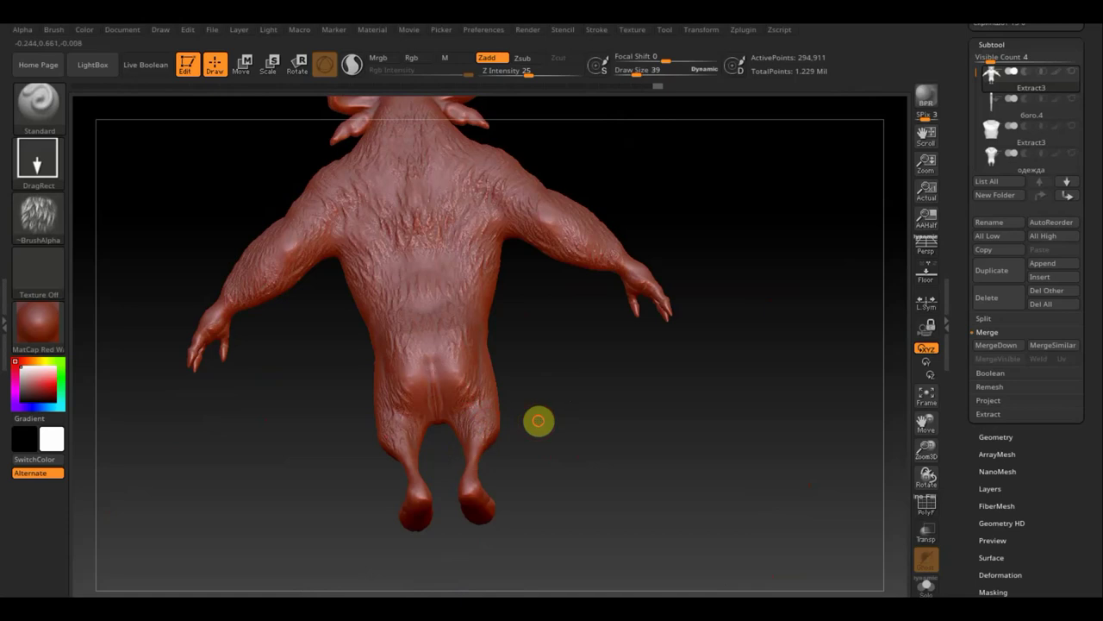
mouse_move(537, 419)
right_mouse_down()
mouse_move(475, 426)
mouse_move(498, 356)
right_mouse_up()
mouse_move(489, 395)
left_mouse_down()
mouse_move(539, 335)
mouse_move(529, 379)
mouse_move(540, 301)
mouse_move(538, 321)
left_mouse_up()
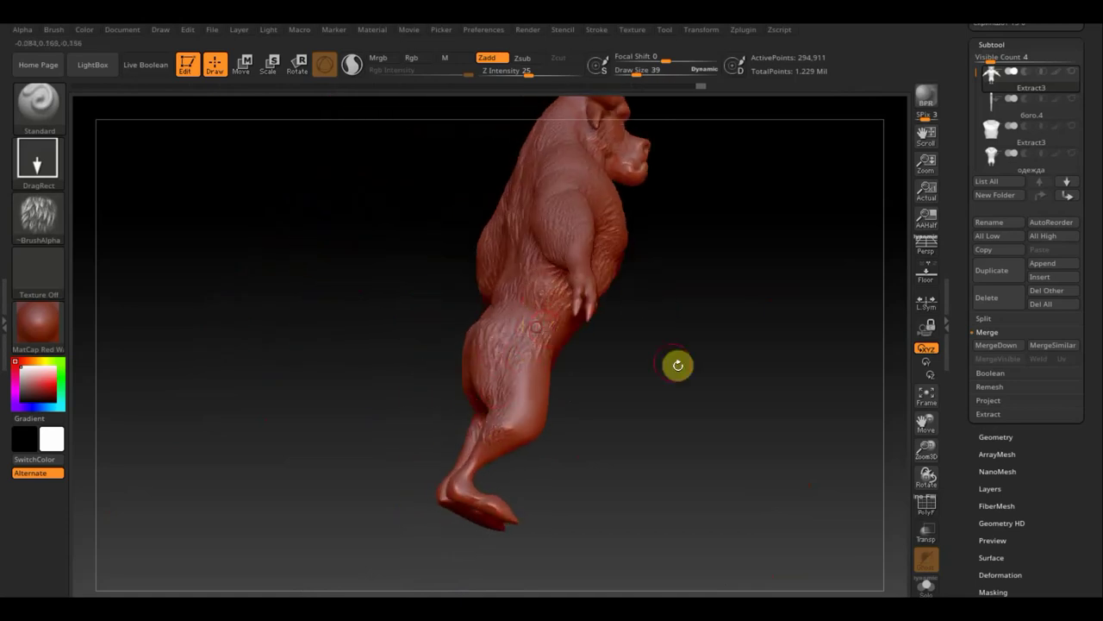
mouse_move(677, 365)
right_mouse_down()
mouse_move(629, 337)
mouse_move(699, 420)
right_mouse_up()
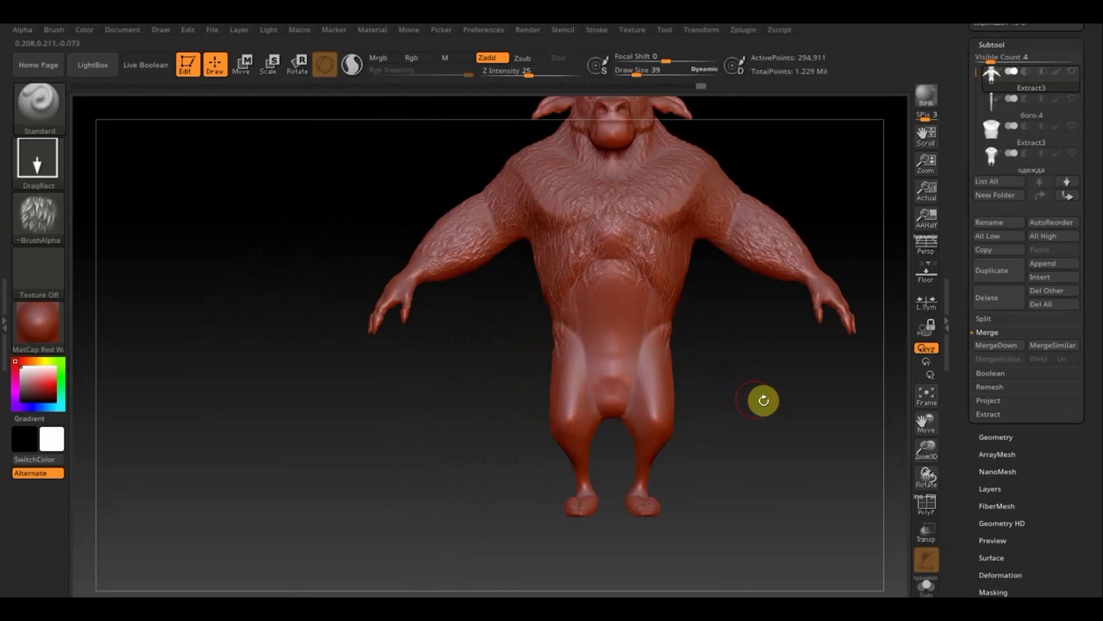
mouse_move(764, 399)
right_mouse_down()
mouse_move(665, 370)
mouse_move(672, 406)
mouse_move(573, 347)
right_mouse_up()
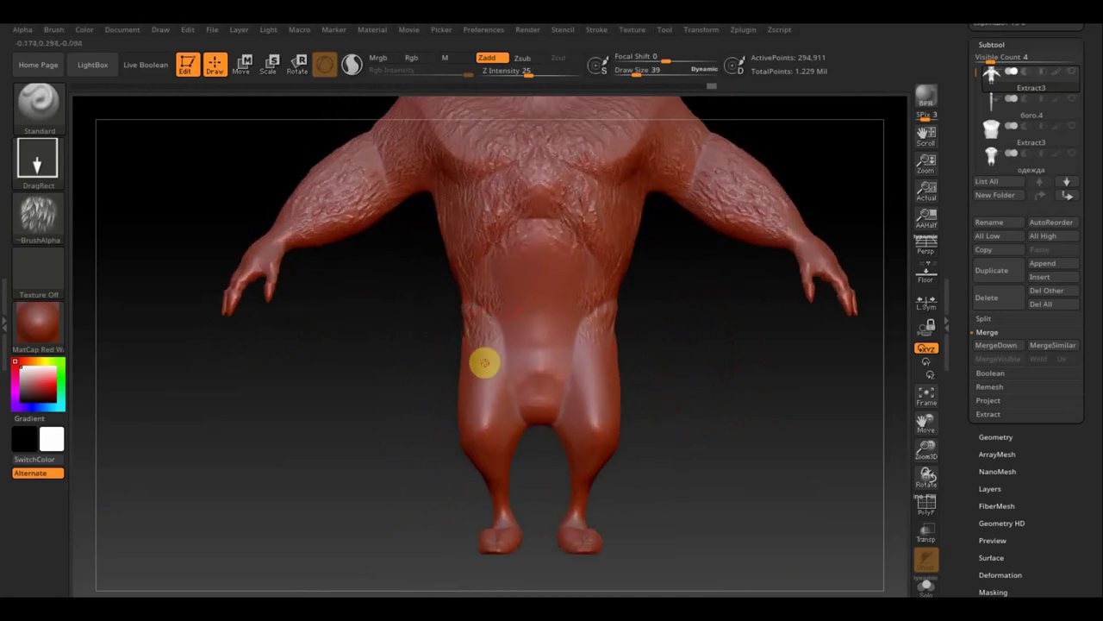
mouse_move(486, 383)
left_mouse_down()
mouse_move(477, 377)
mouse_move(475, 430)
mouse_move(494, 411)
mouse_move(509, 435)
left_mouse_up()
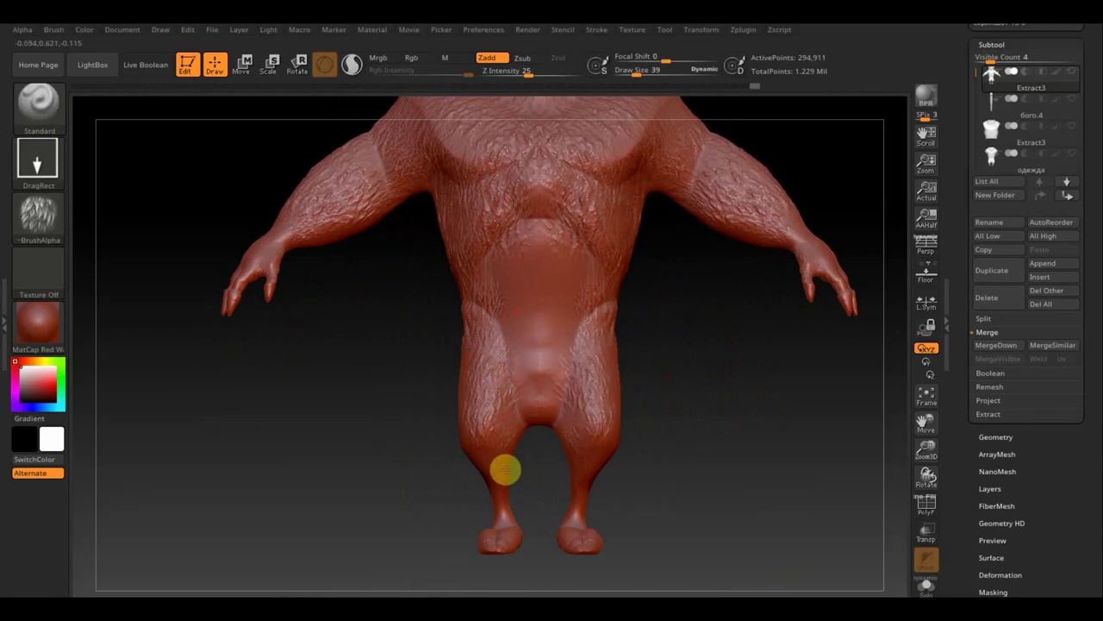
mouse_move(592, 377)
left_mouse_down()
mouse_move(532, 374)
mouse_move(526, 422)
left_mouse_up()
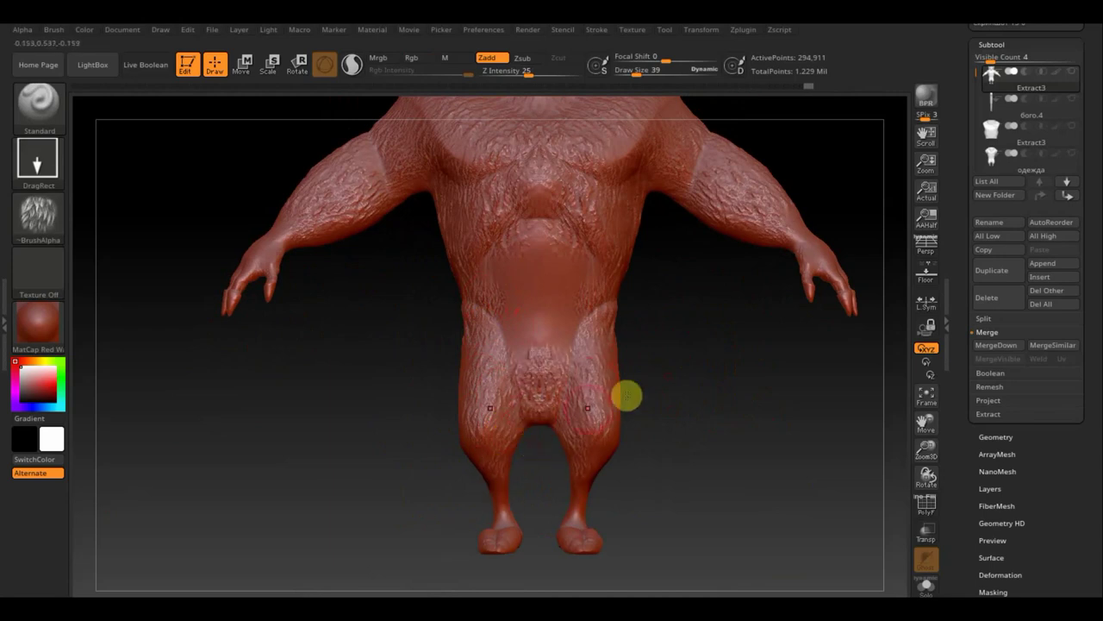
key("shift")
mouse_move(696, 352)
left_mouse_down("alt")
mouse_move(652, 435)
mouse_move(536, 290)
left_mouse_up("alt")
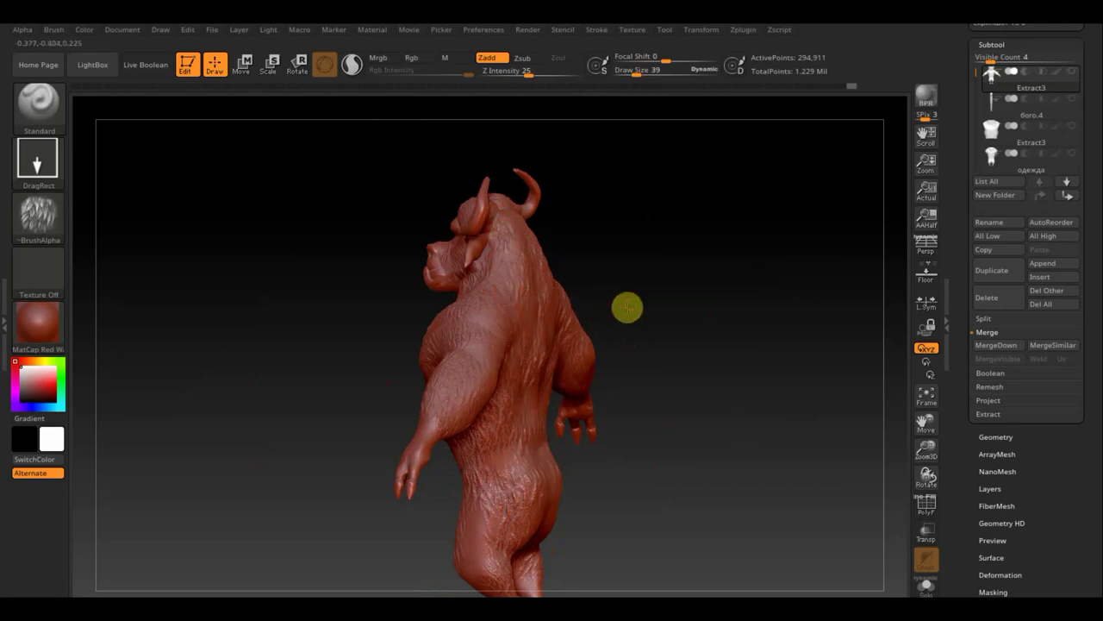
mouse_move(628, 308)
left_mouse_down()
mouse_move(572, 307)
mouse_move(733, 280)
mouse_move(722, 297)
left_mouse_up()
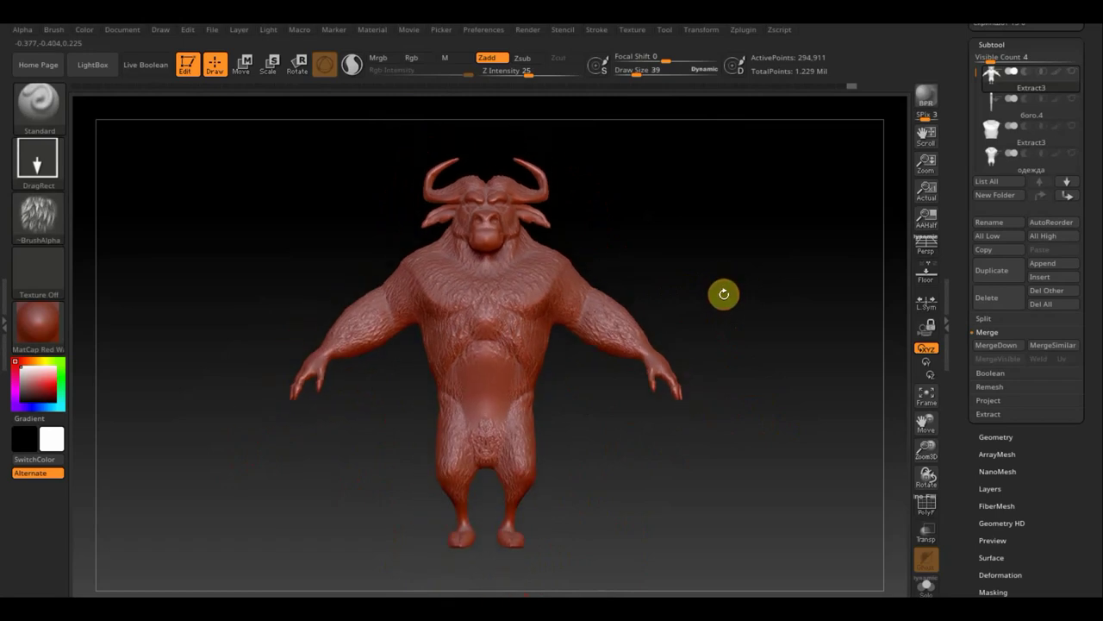
Turn the brush alpha off and switch the stroke to FreeHand.
left_click(43, 221)
left_click(107, 233)
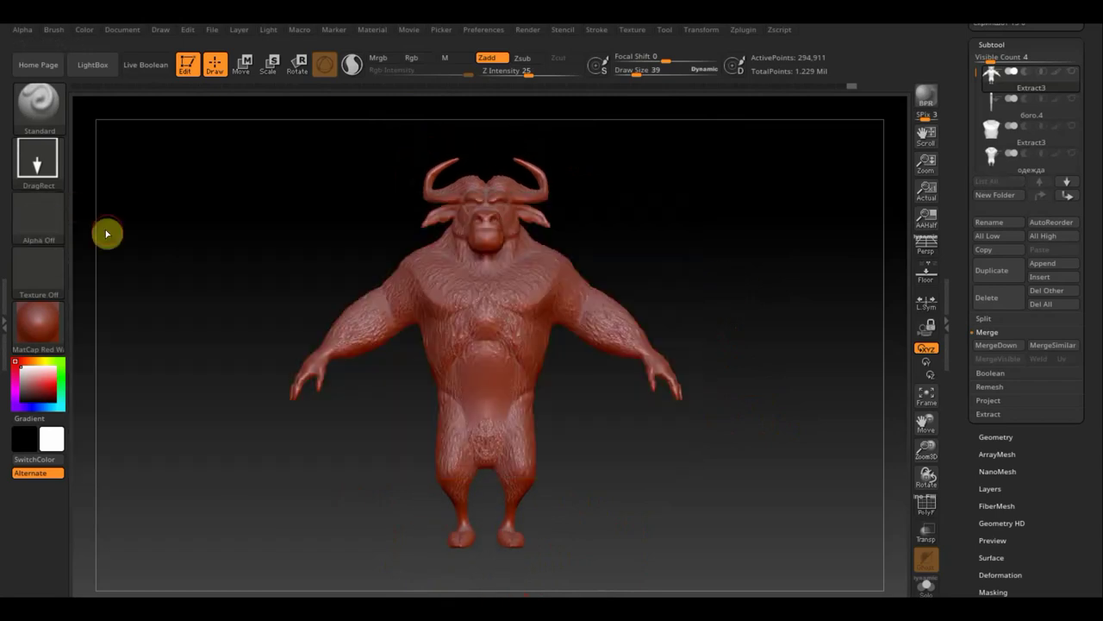
left_click(49, 170)
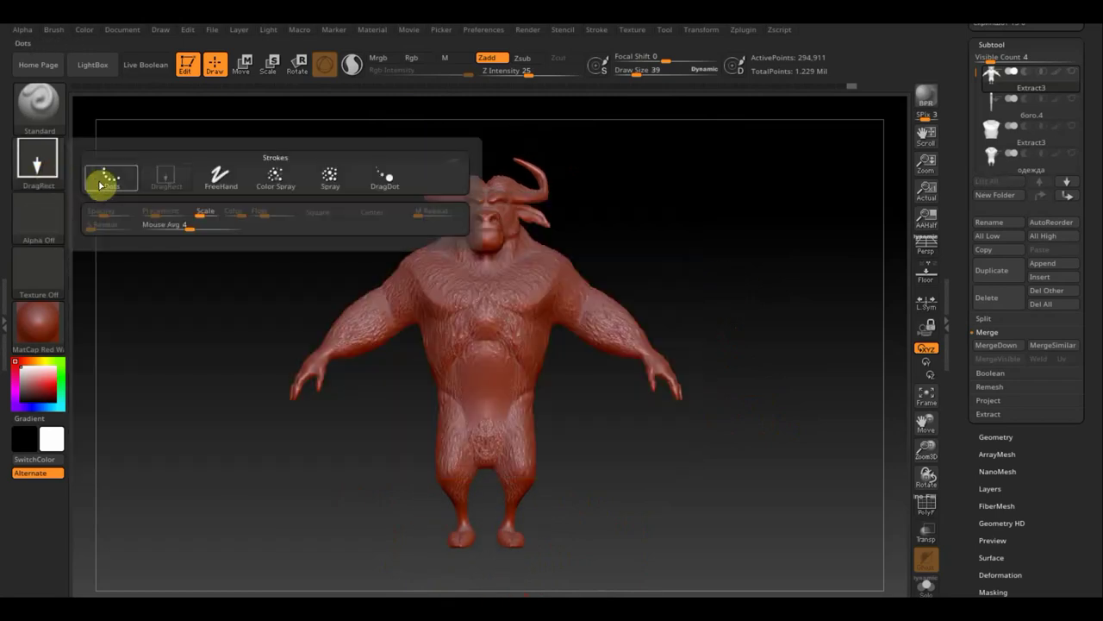
left_click(216, 175)
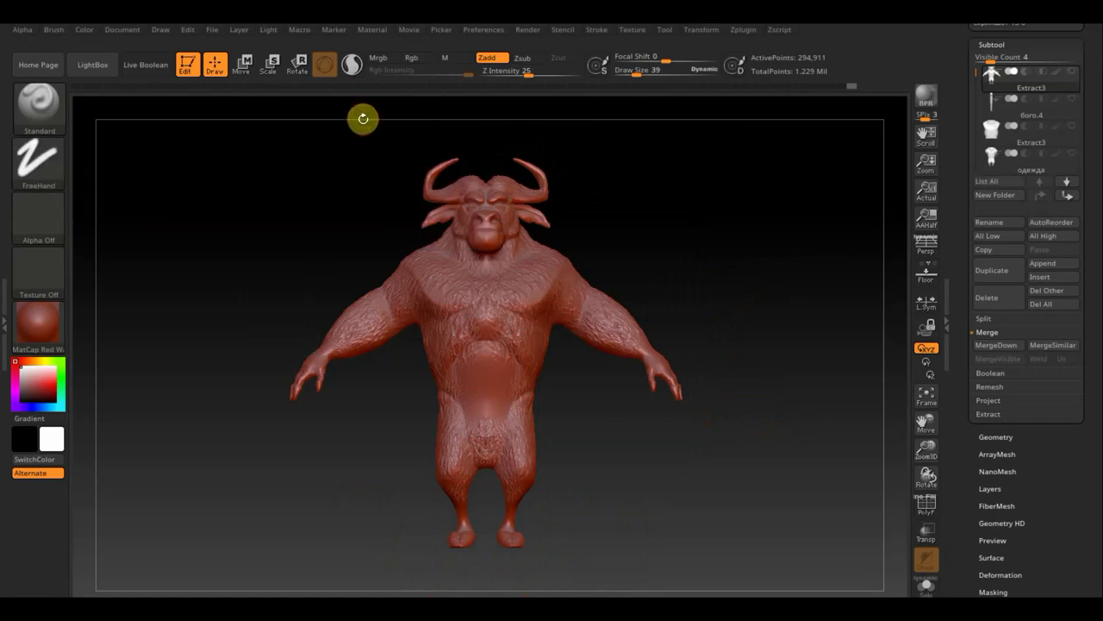
Import the front-view bull reference screenshot as a texture.
left_click(632, 31)
left_click(660, 110)
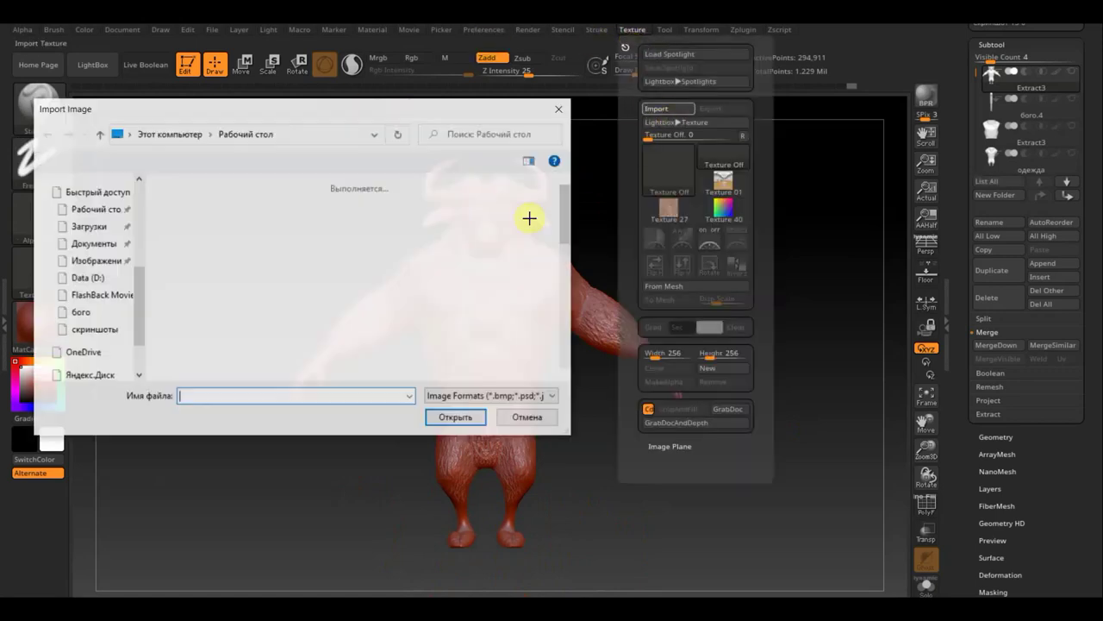
scroll(377, 309, "down", 3)
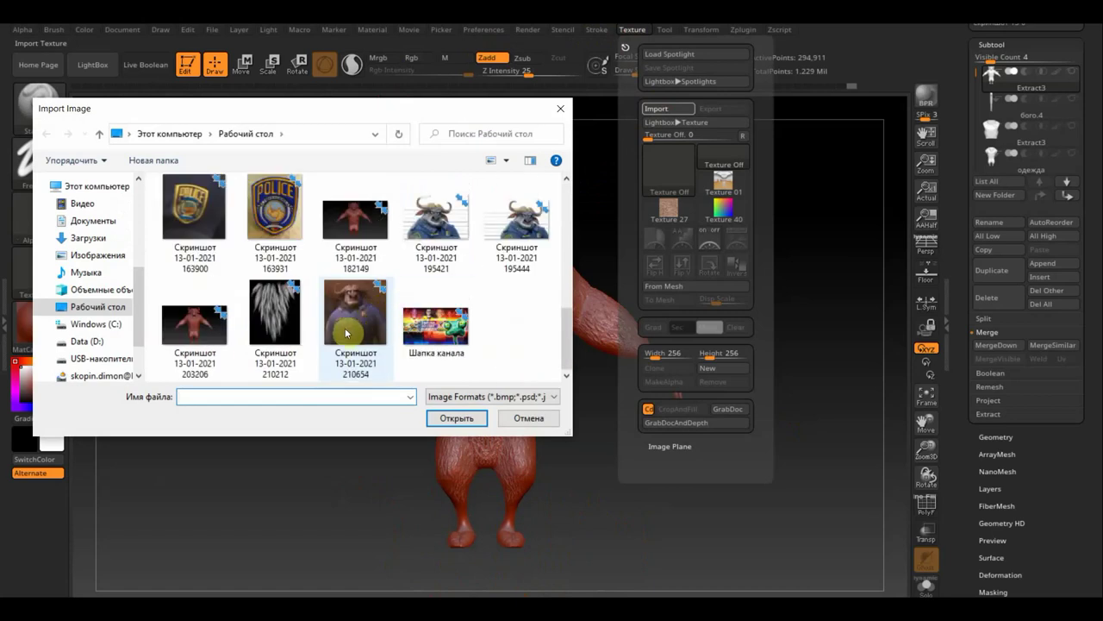
left_click(440, 239)
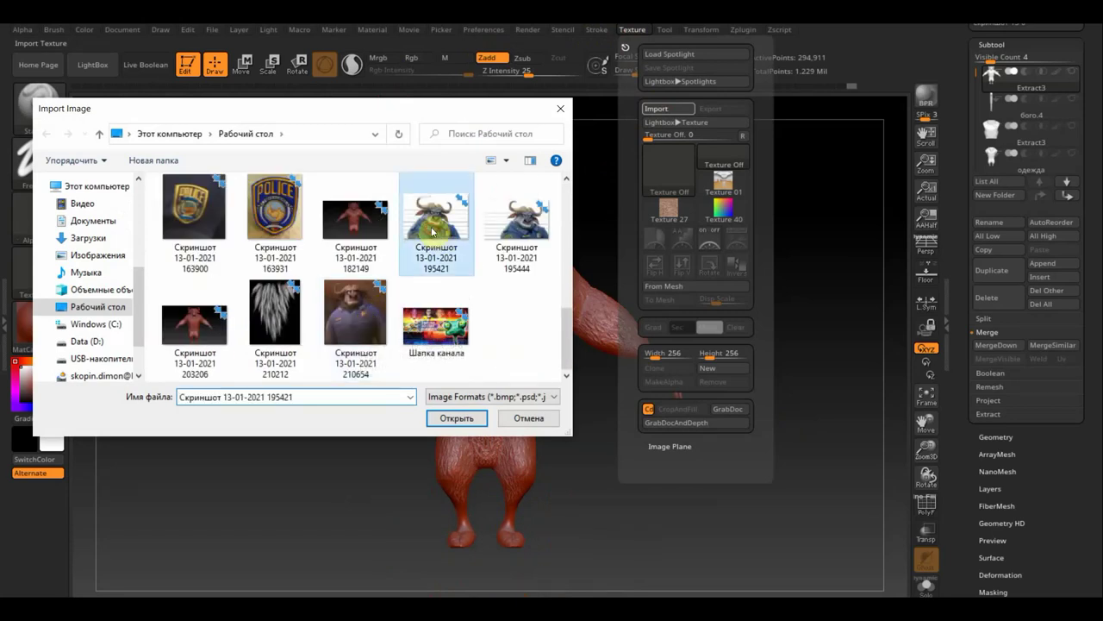
left_click(455, 418)
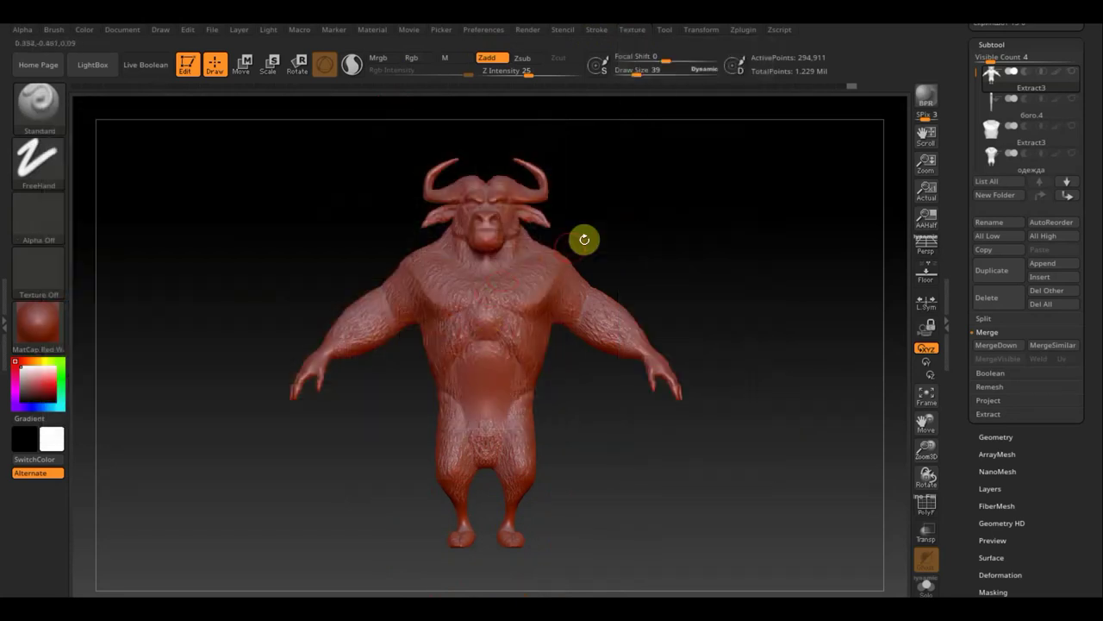
left_click(642, 29)
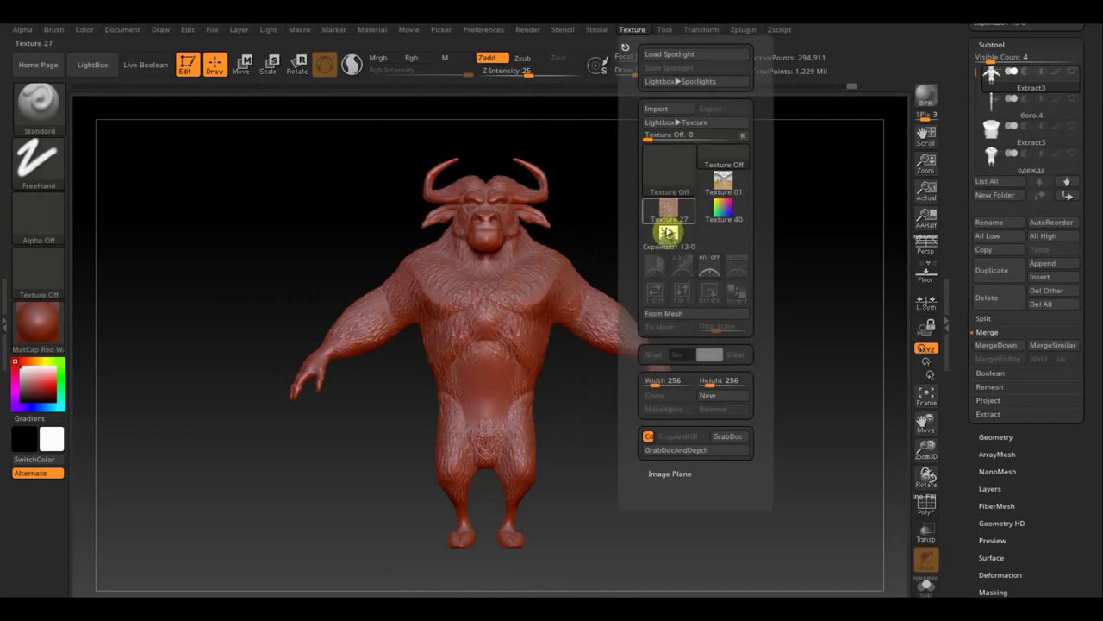
Load the reference screenshot into Spotlight, scale it and align it with the model's head.
left_click(669, 233)
left_click(709, 266)
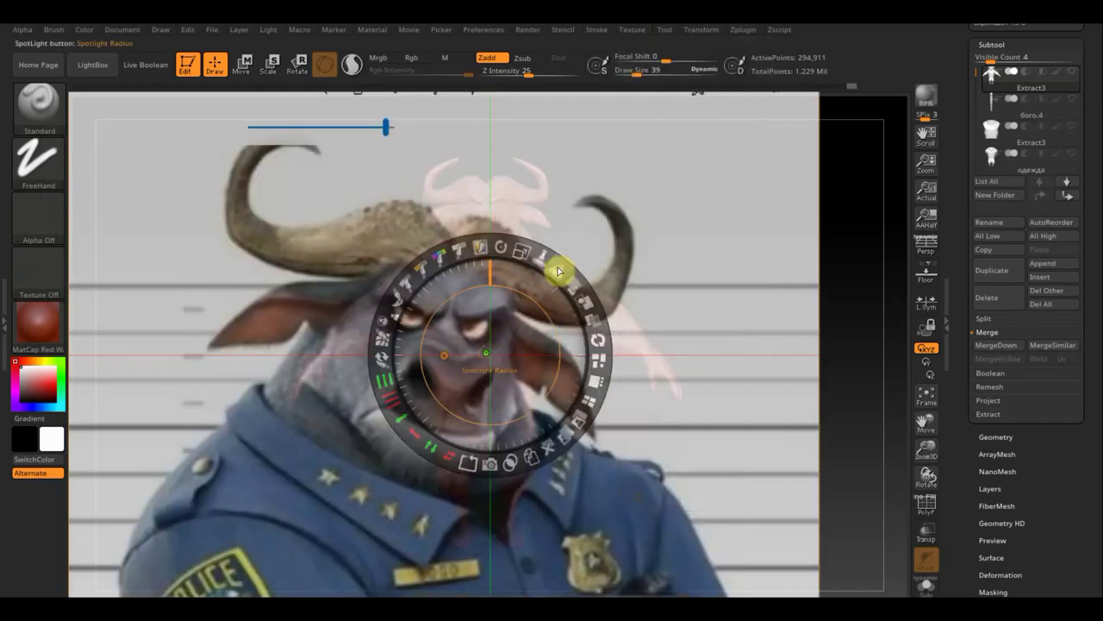
mouse_move(508, 247)
left_mouse_down()
mouse_move(496, 239)
mouse_move(505, 275)
mouse_move(546, 222)
left_mouse_up()
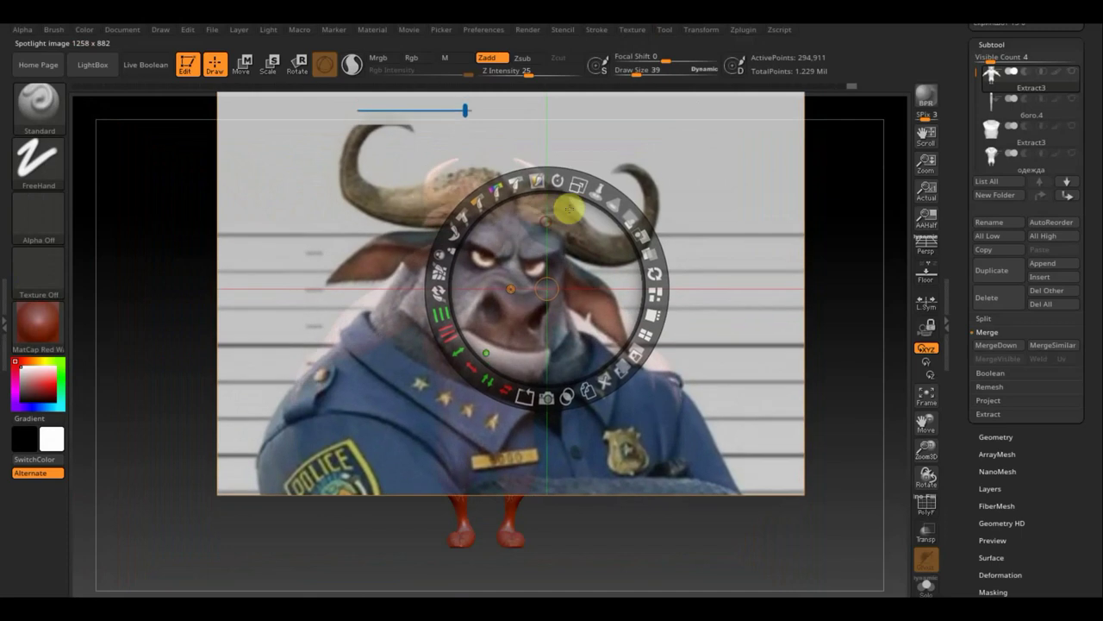
mouse_move(566, 183)
left_mouse_down()
mouse_move(507, 172)
mouse_move(523, 154)
left_mouse_up()
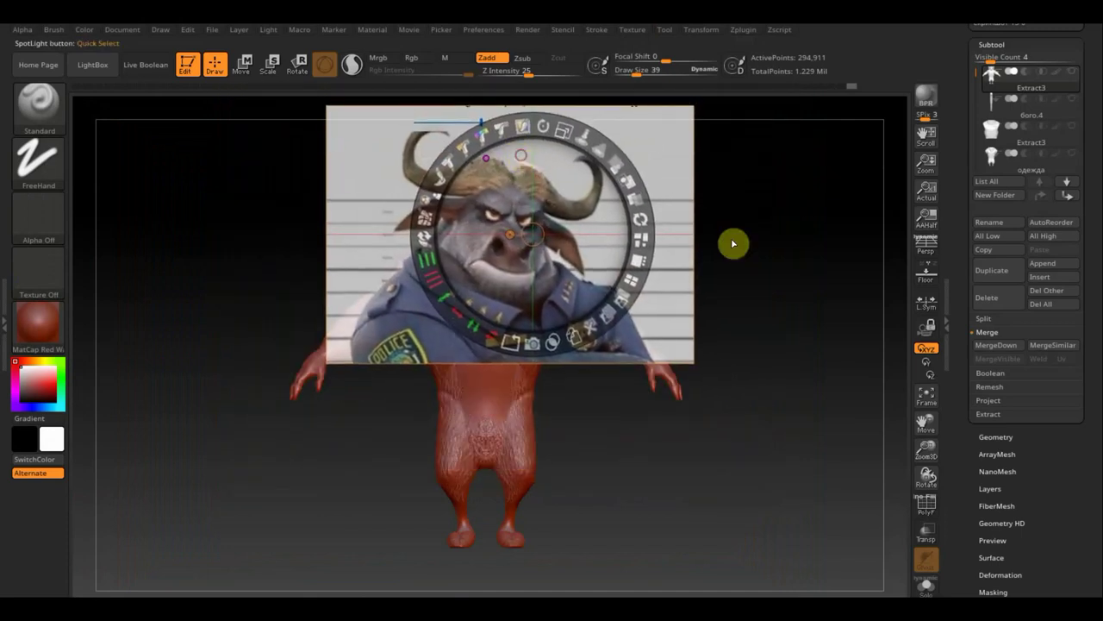
left_click(766, 271)
key("z")
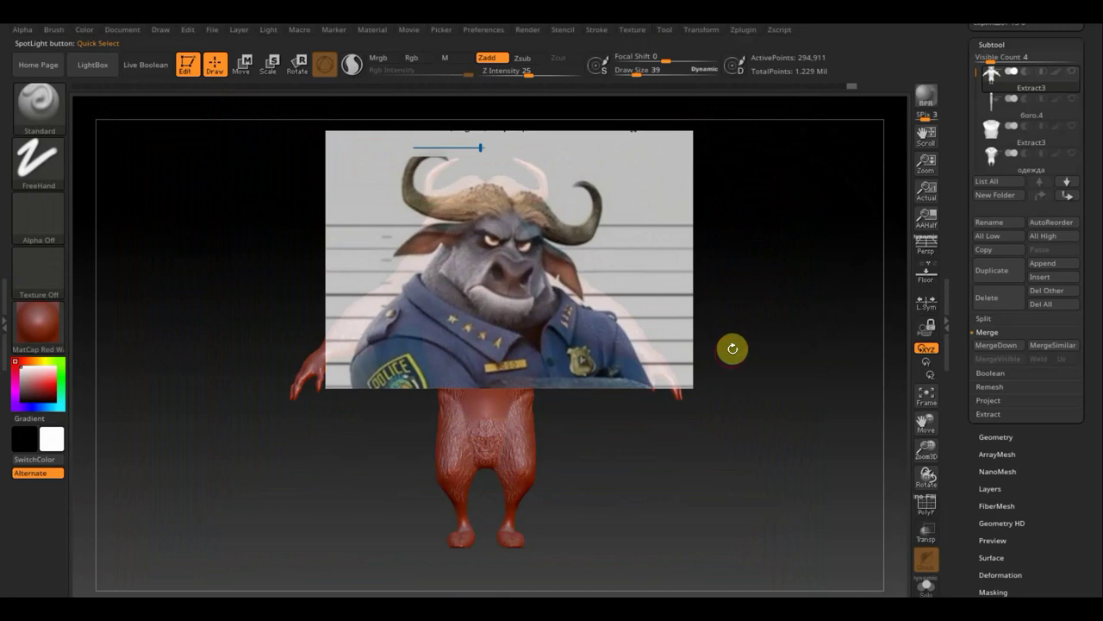
left_click_drag(749, 348, 774, 455, "alt")
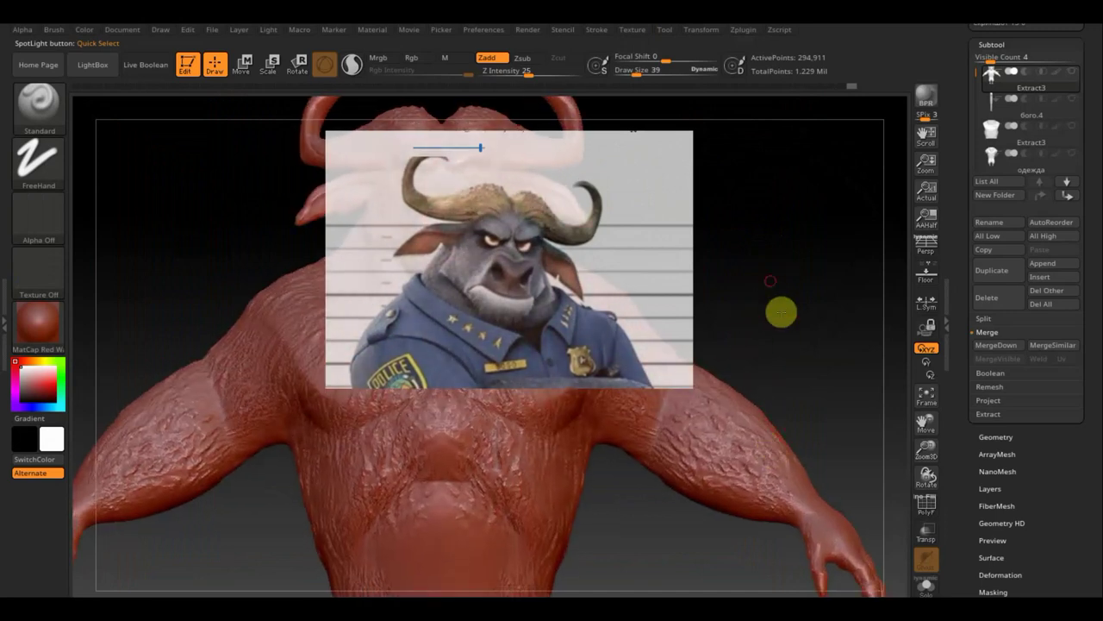
mouse_move(781, 310)
left_mouse_down("alt")
mouse_move(783, 351)
mouse_move(784, 320)
mouse_move(798, 372)
mouse_move(752, 337)
left_mouse_up("alt")
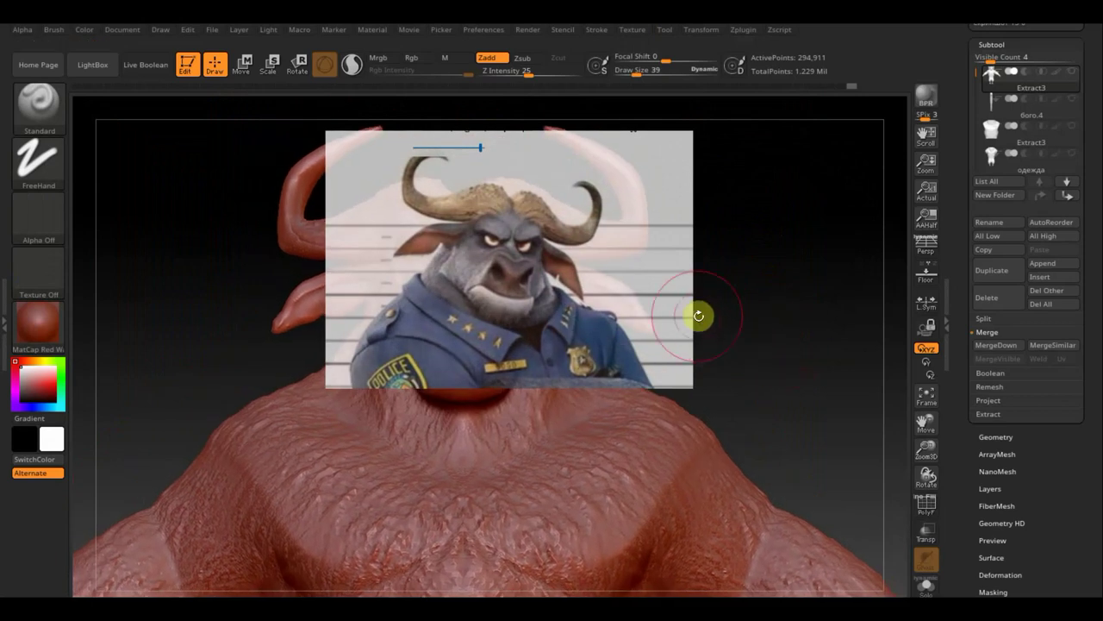
Enlarge the Spotlight reference and set its opacity to full.
key("z")
mouse_move(791, 161)
left_mouse_down()
mouse_move(820, 202)
mouse_move(808, 271)
mouse_move(830, 288)
mouse_move(874, 239)
mouse_move(854, 238)
mouse_move(775, 187)
mouse_move(799, 207)
mouse_move(806, 284)
mouse_move(724, 258)
mouse_move(736, 253)
mouse_move(740, 265)
left_mouse_up()
left_click(869, 255)
key("z")
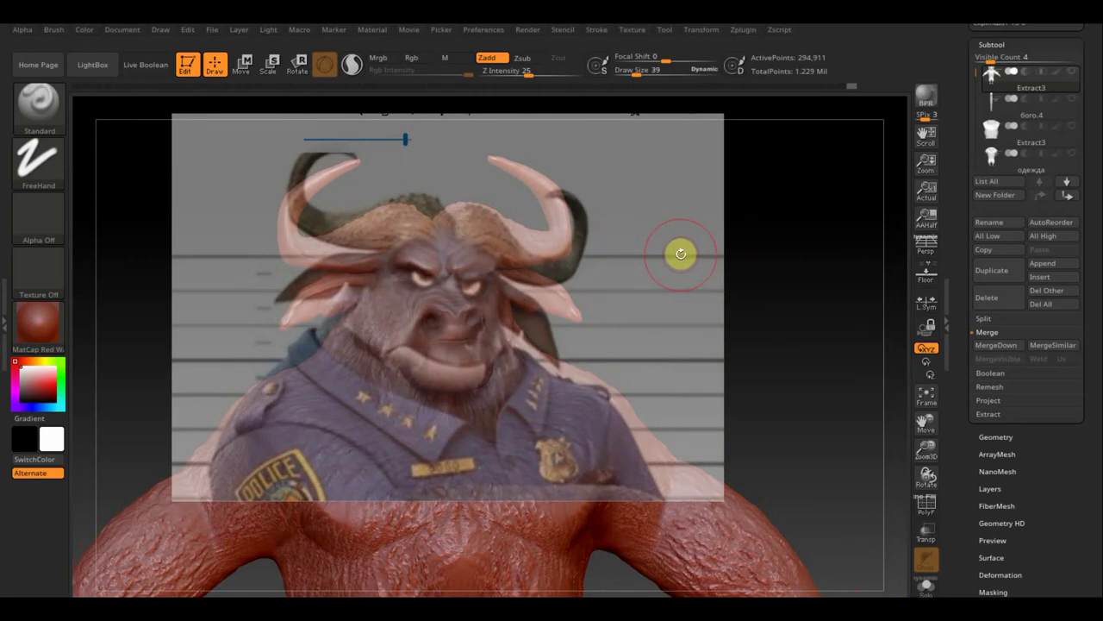
key("z")
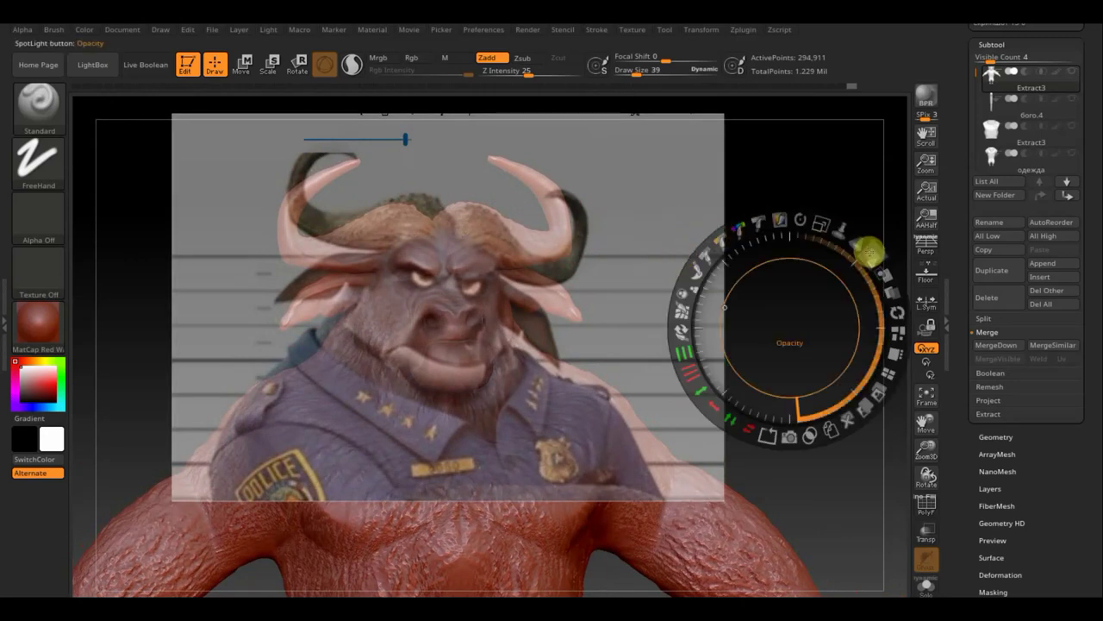
left_click_drag(868, 250, 869, 352)
key("z")
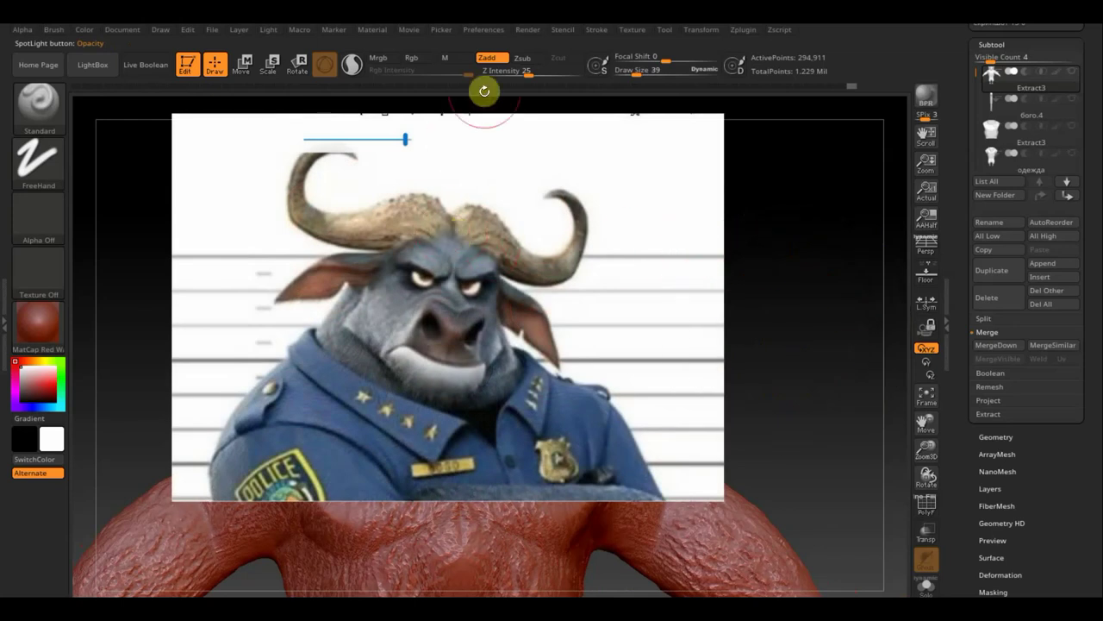
Enable Rgb painting to project the reference colours onto the head, then hide the reference.
left_click(418, 59)
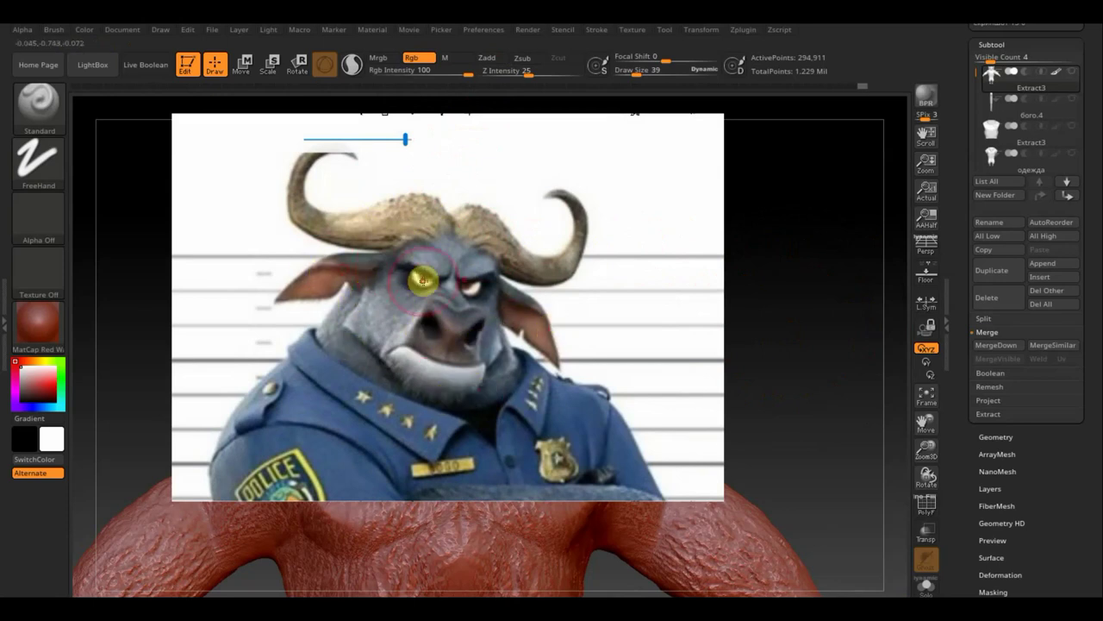
key("shift+z")
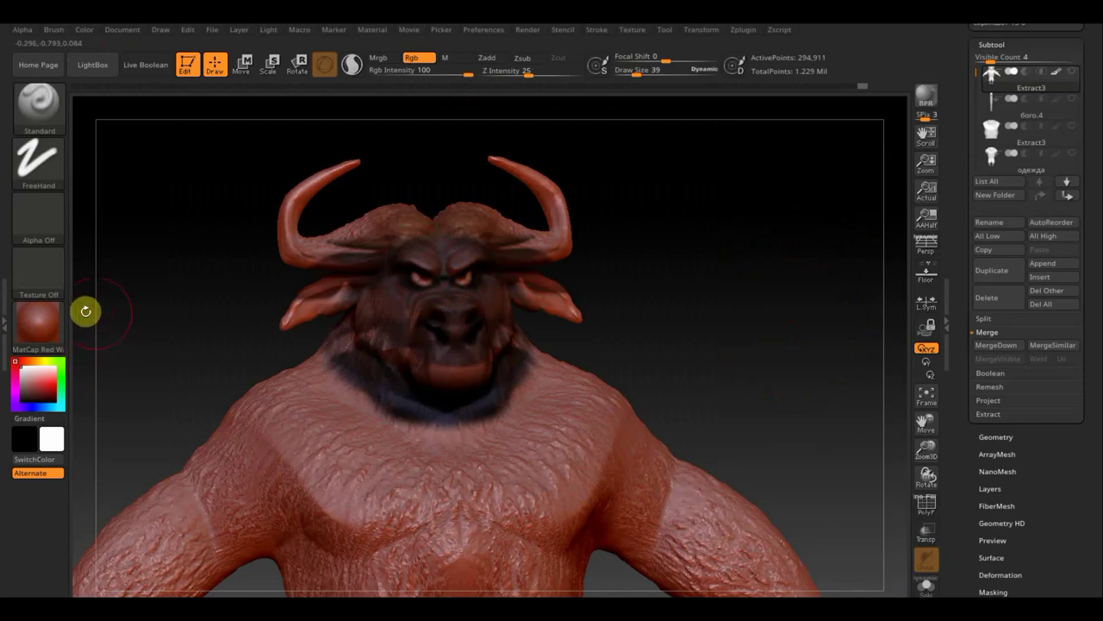
left_click(44, 332)
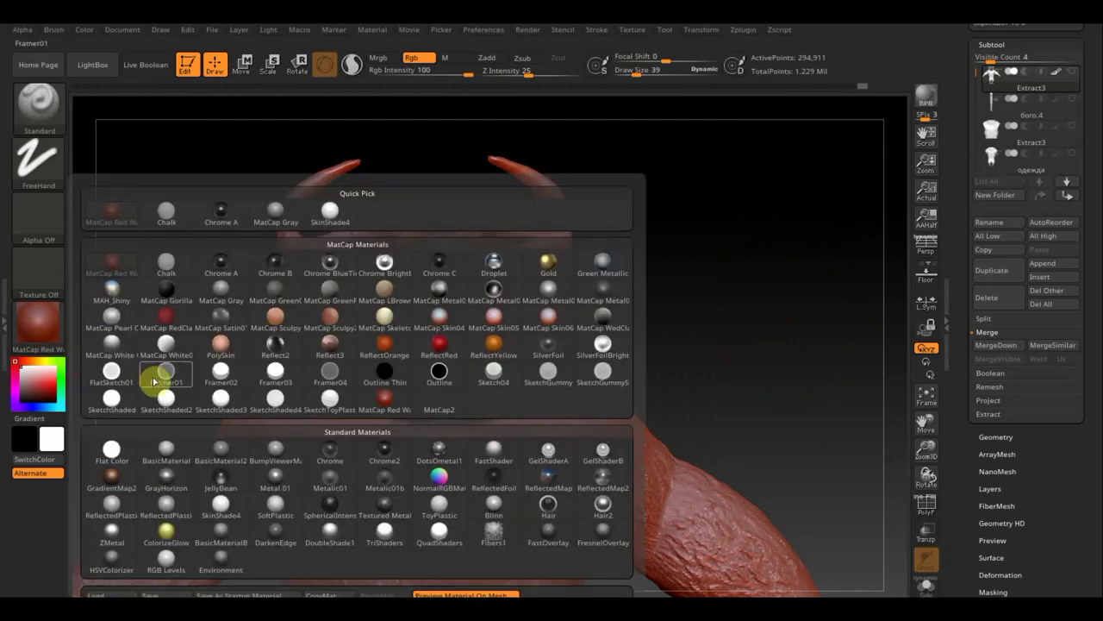
Preview in SketchShaded2, sample the tan head fur and paint it over the horns.
left_click(170, 394)
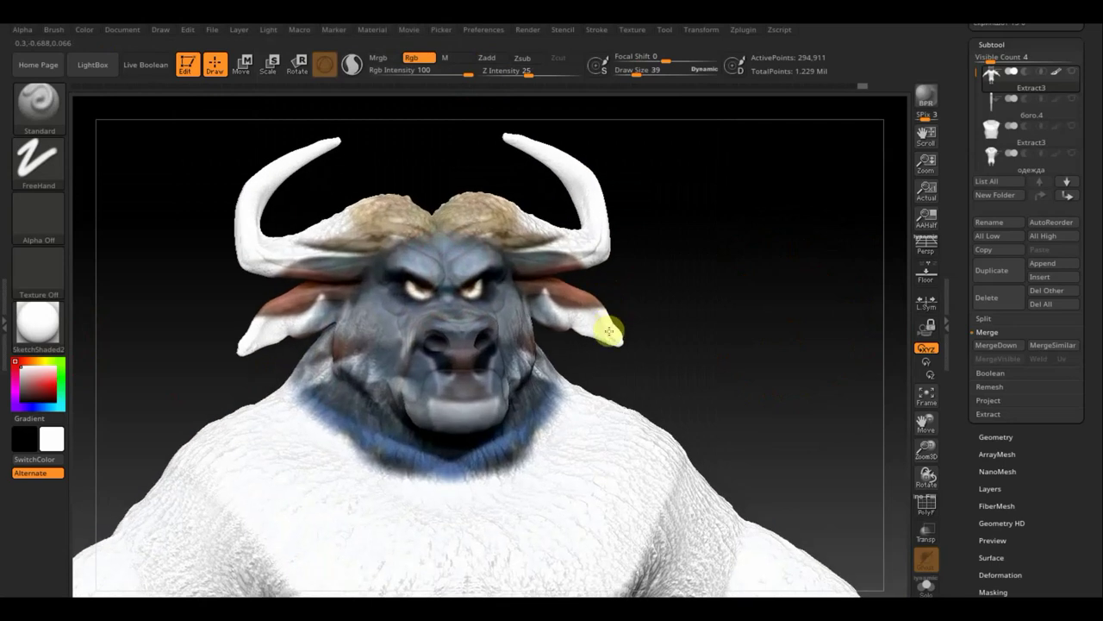
scroll(603, 315, "up", 5)
left_click_drag(651, 65, 629, 74)
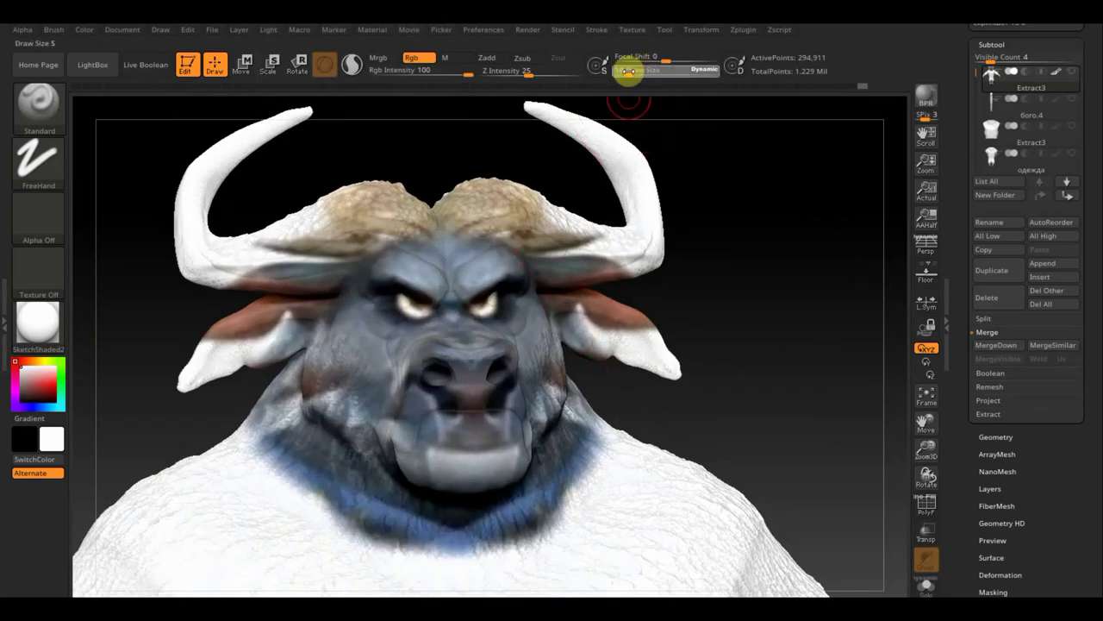
key("c")
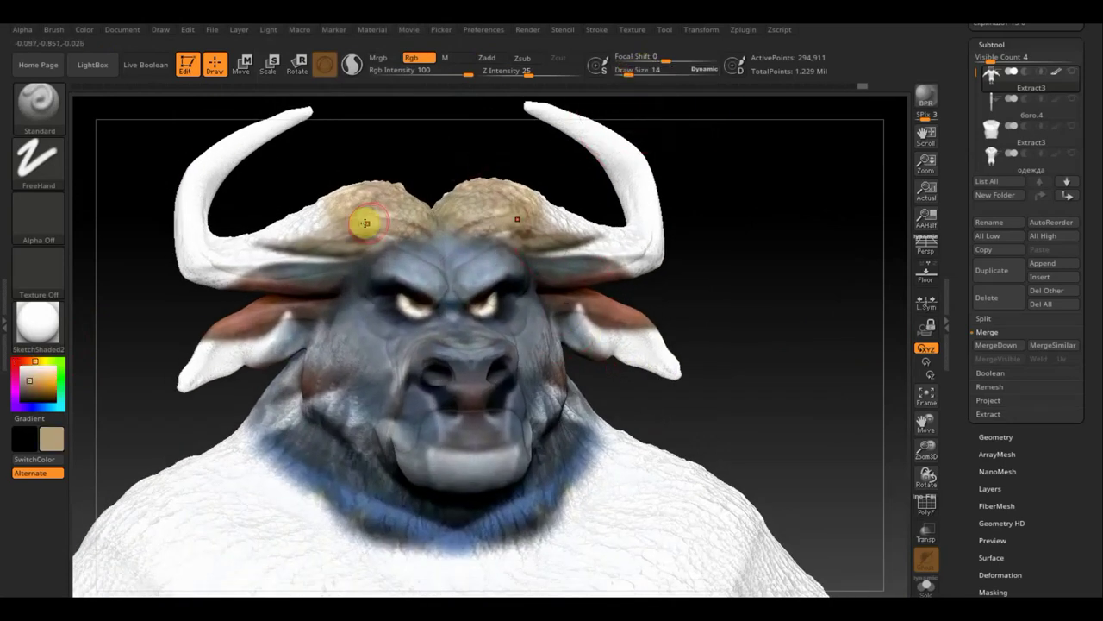
left_click_drag(365, 217, 285, 226)
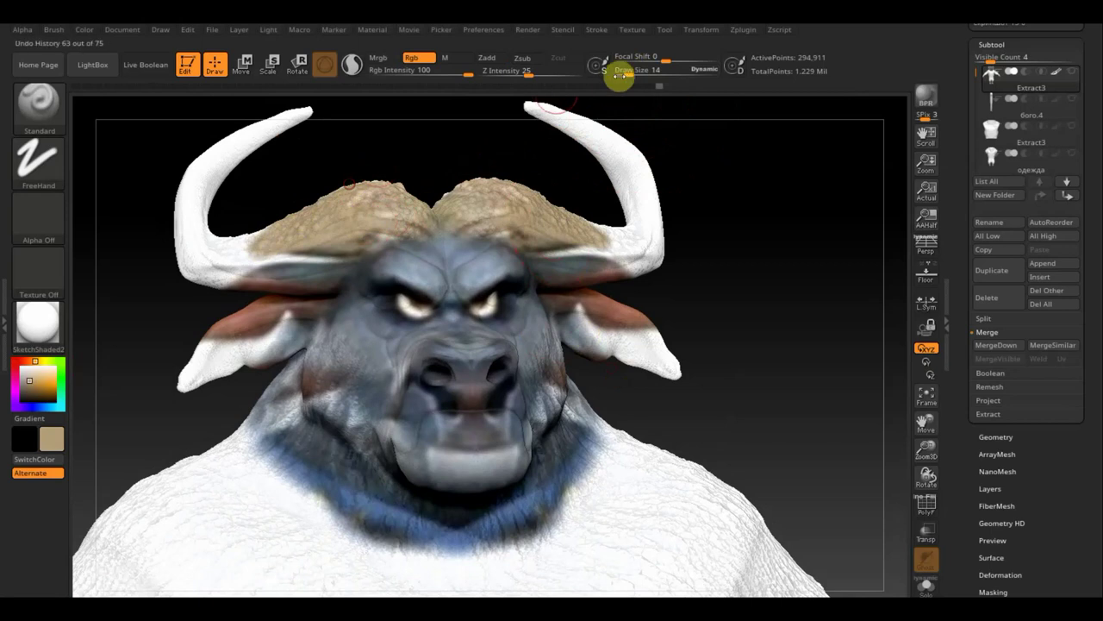
left_click_drag(615, 74, 570, 114)
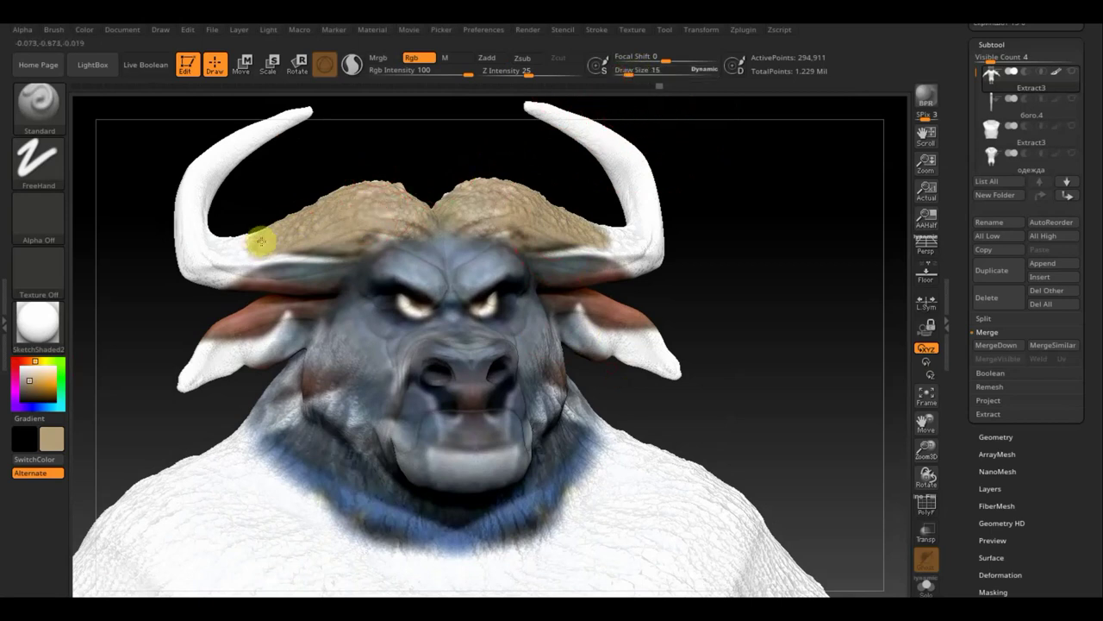
left_click_drag(623, 78, 635, 74)
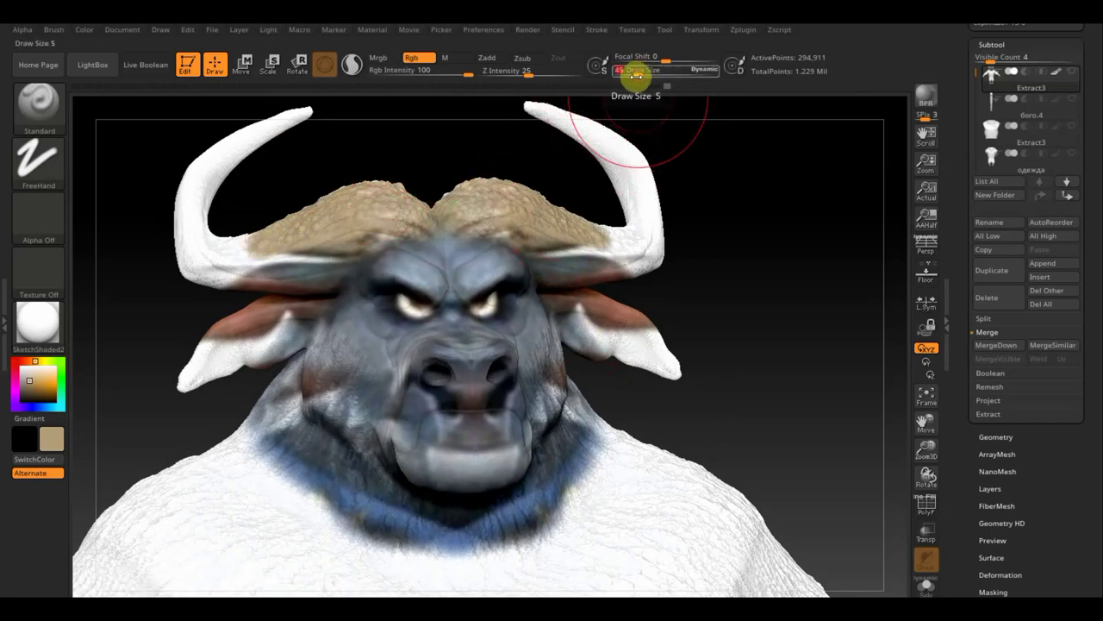
mouse_move(288, 158)
left_mouse_down()
mouse_move(298, 117)
mouse_move(194, 164)
mouse_move(271, 111)
mouse_move(198, 172)
mouse_move(251, 261)
mouse_move(302, 254)
mouse_move(303, 239)
left_mouse_up()
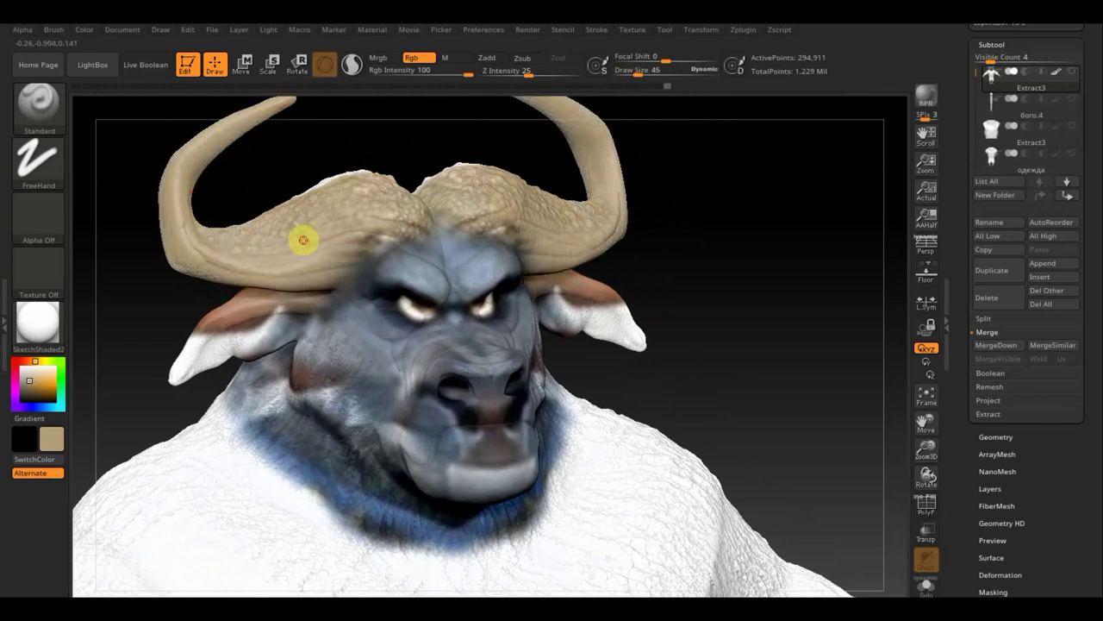
Paint the glowing eyes, brow and reddish cheeks grey-blue at brush size 19.
left_click_drag(636, 73, 629, 72)
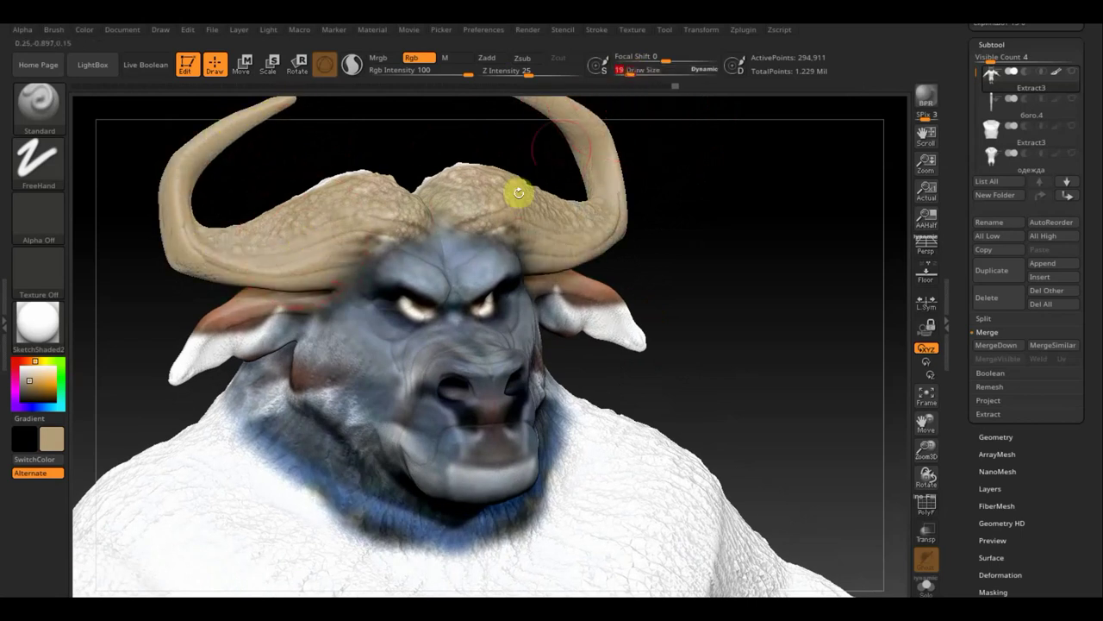
key("c")
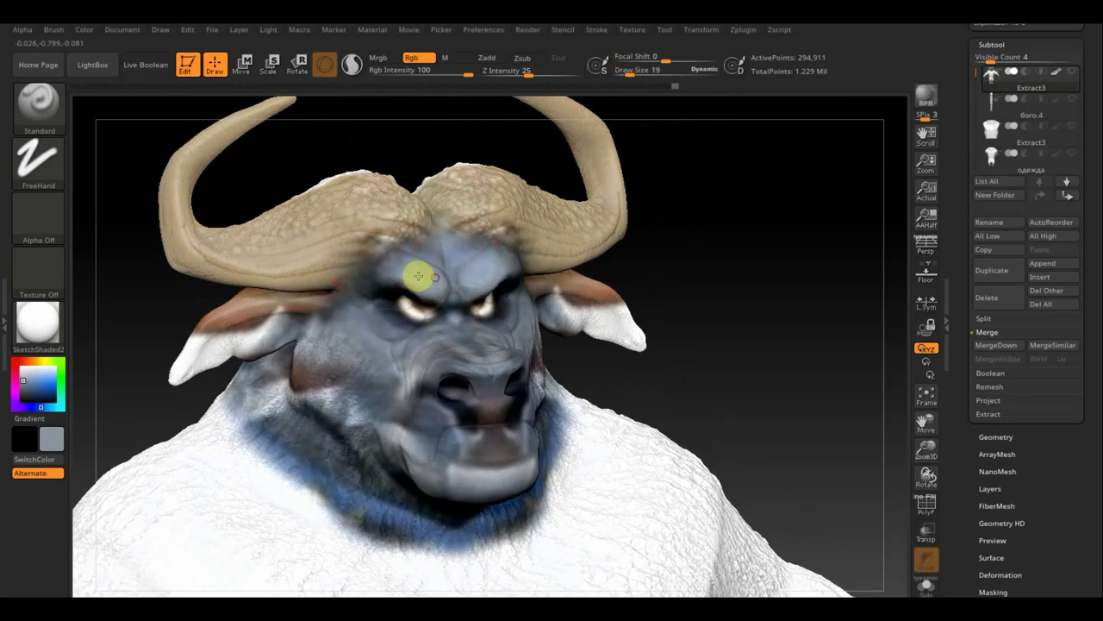
mouse_move(418, 276)
left_mouse_down()
mouse_move(437, 303)
mouse_move(484, 287)
mouse_move(484, 298)
mouse_move(436, 316)
mouse_move(369, 288)
mouse_move(405, 303)
left_mouse_up()
key("c")
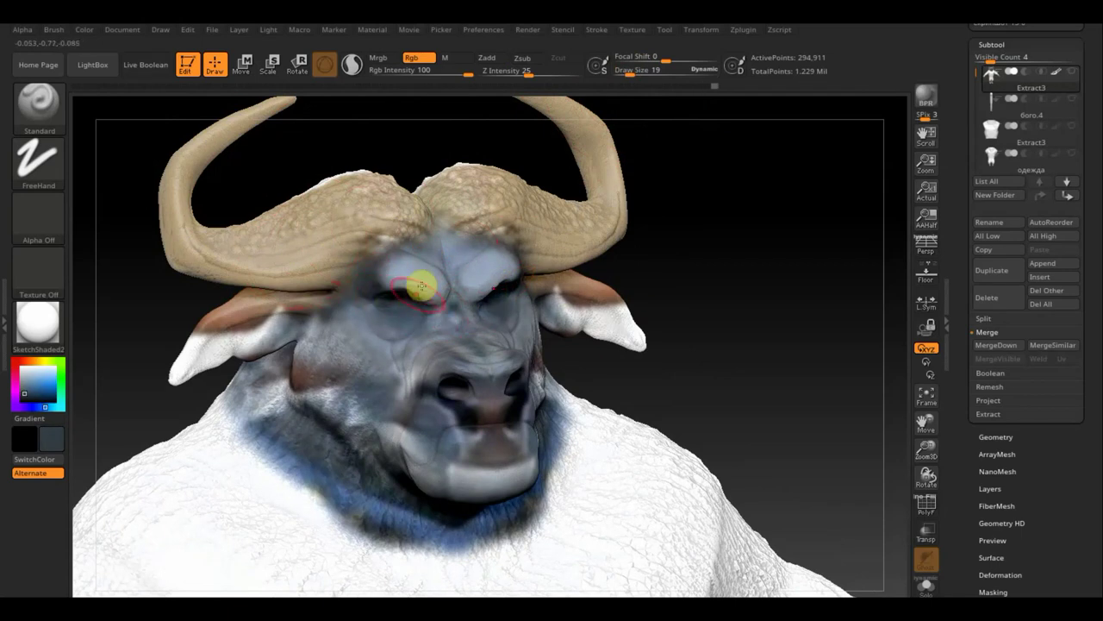
key("c")
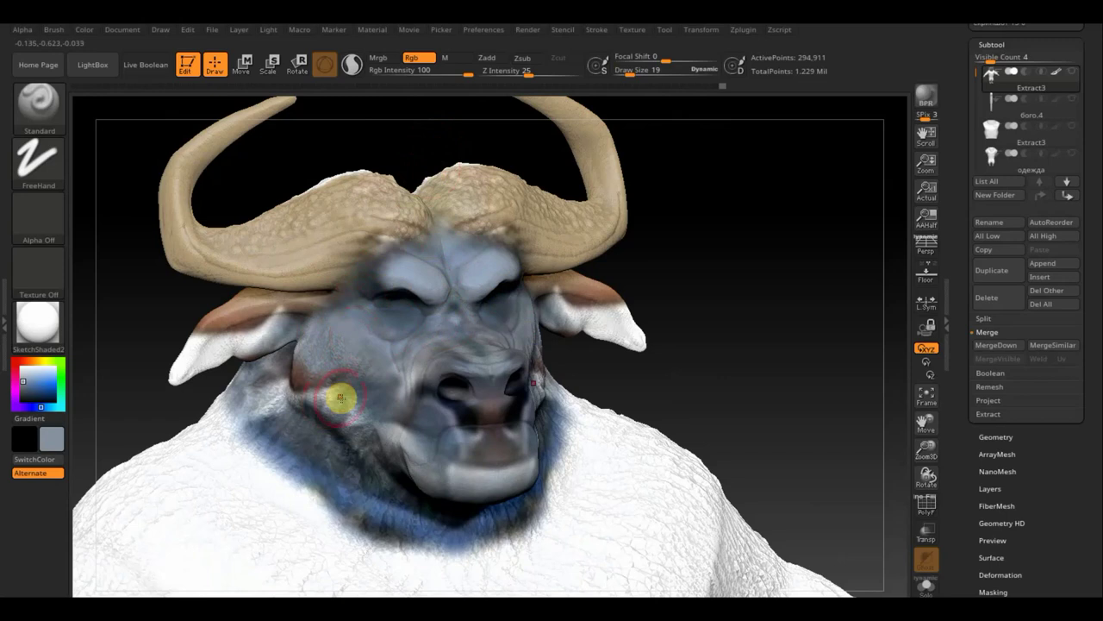
mouse_move(344, 372)
left_mouse_down()
mouse_move(320, 374)
mouse_move(301, 350)
mouse_move(257, 376)
mouse_move(296, 399)
mouse_move(266, 423)
mouse_move(394, 405)
left_mouse_up()
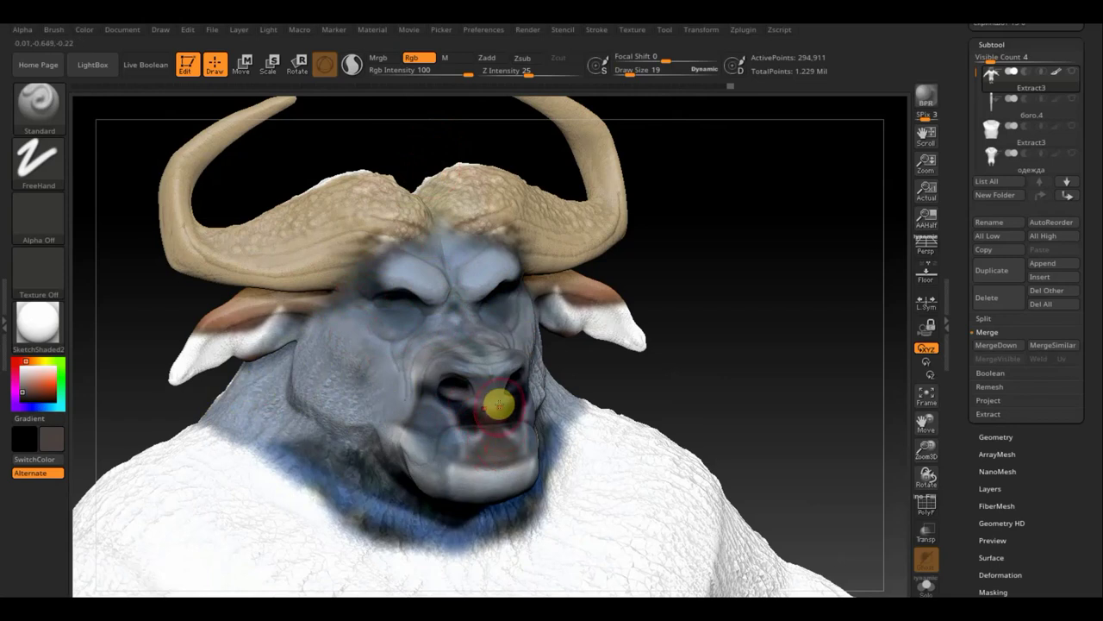
Lighten the mouth and lower lip, and paint a darker tone along the nose.
left_click_drag(493, 397, 470, 397)
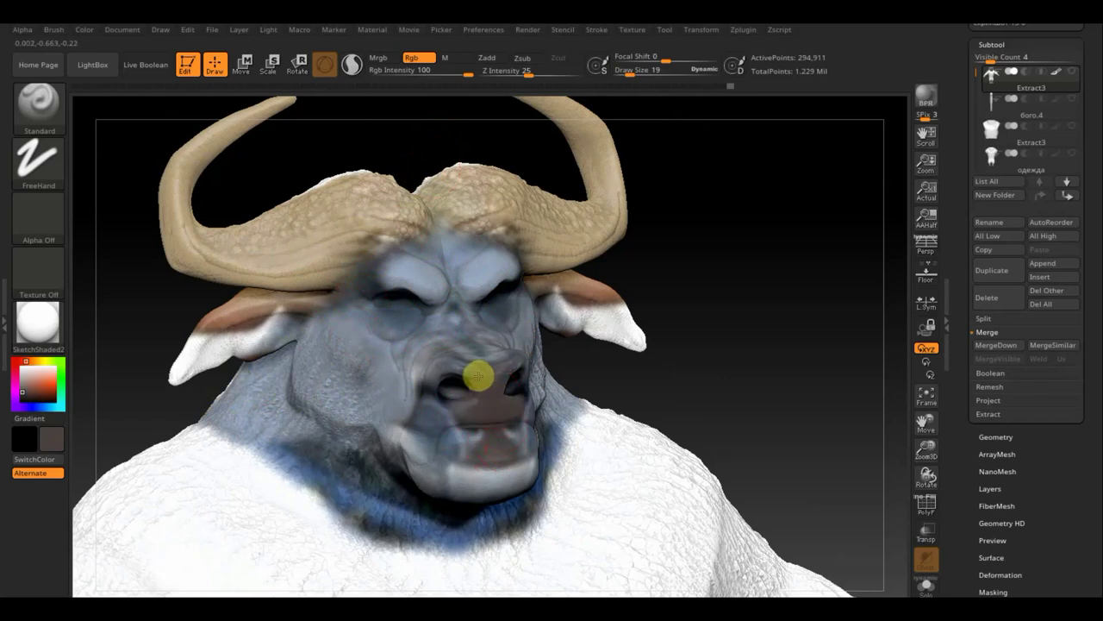
key("c")
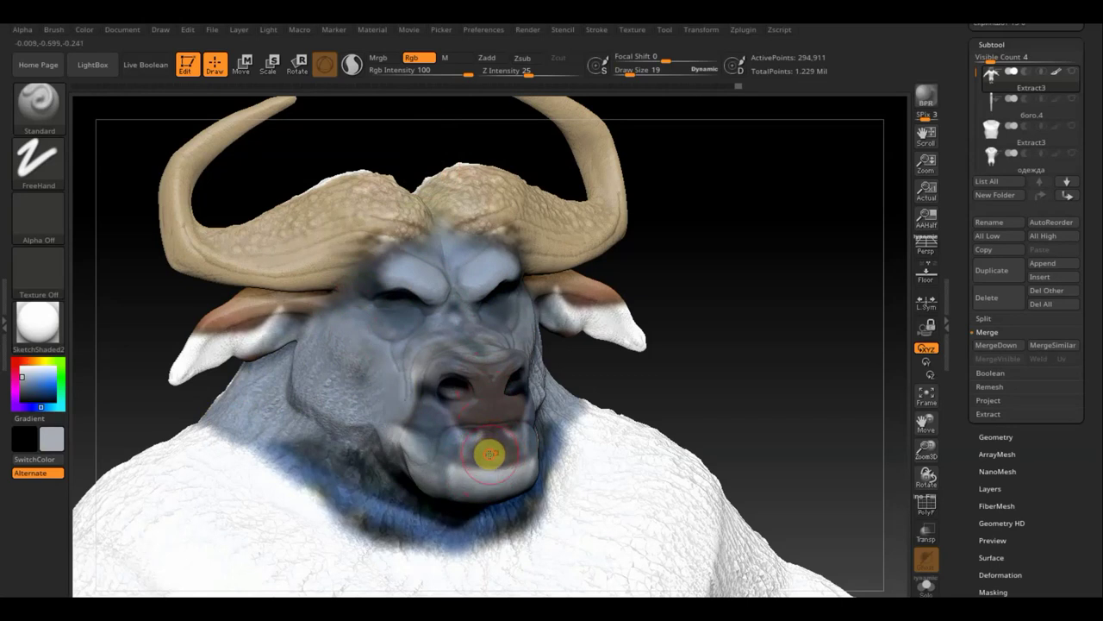
mouse_move(488, 454)
left_mouse_down()
mouse_move(456, 451)
mouse_move(493, 445)
mouse_move(464, 477)
mouse_move(418, 465)
mouse_move(436, 423)
mouse_move(397, 439)
mouse_move(411, 450)
left_mouse_up()
key("c")
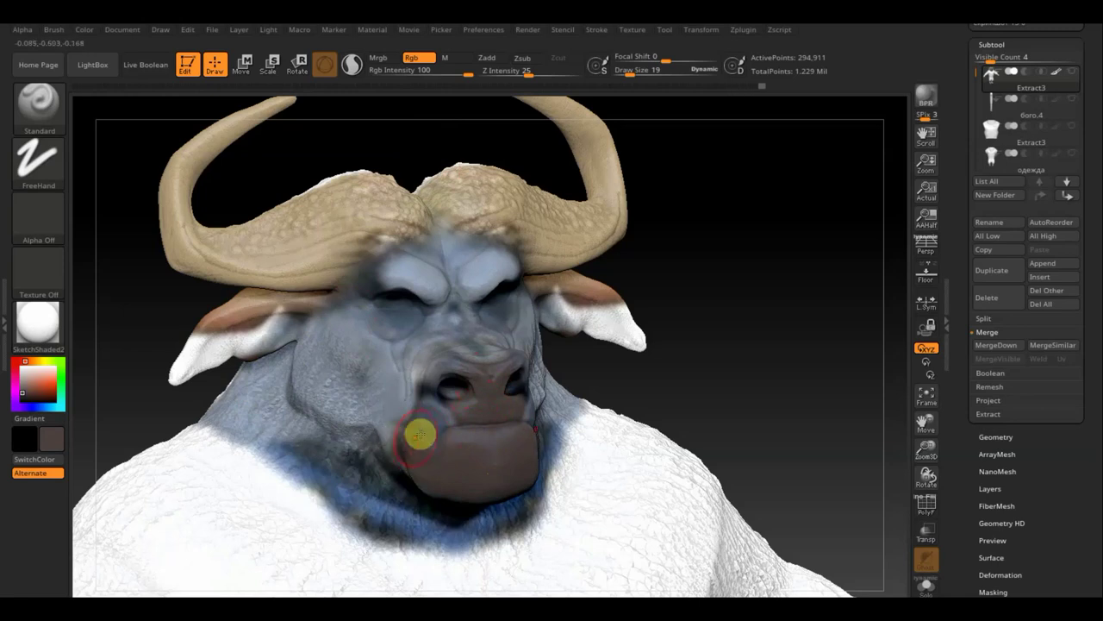
left_click_drag(500, 388, 525, 398)
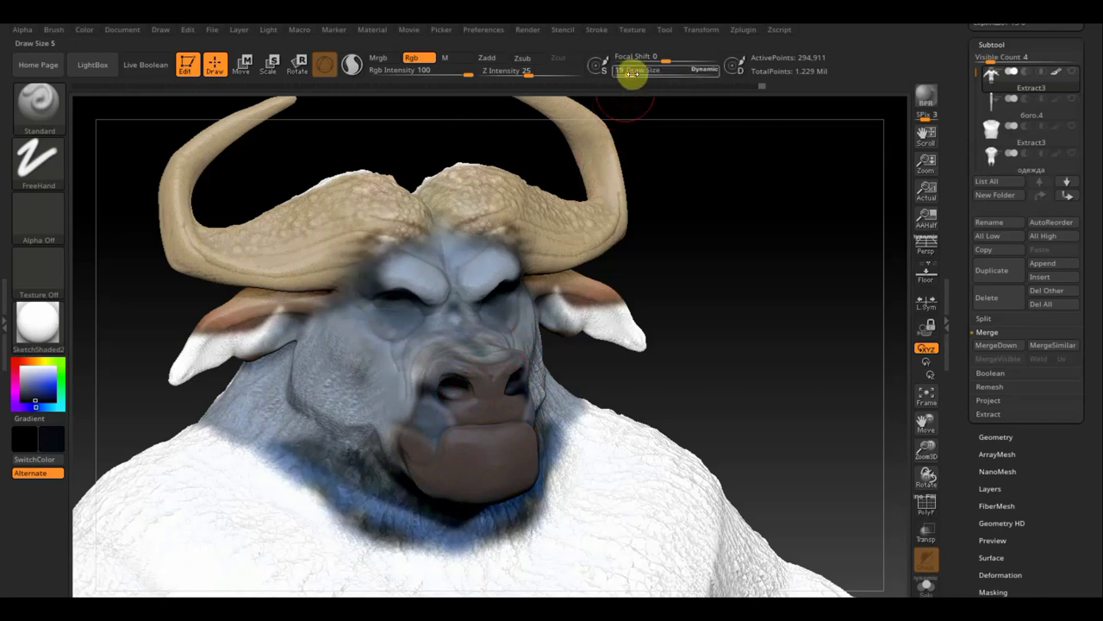
left_click_drag(634, 70, 629, 75)
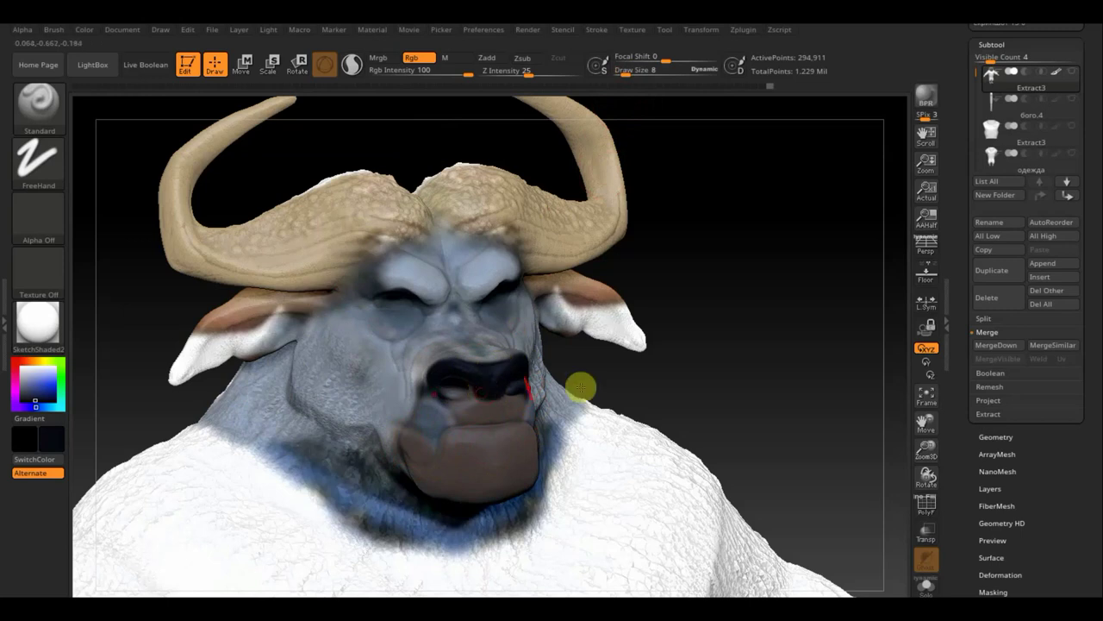
mouse_move(692, 370)
left_mouse_down()
mouse_move(628, 387)
mouse_move(670, 444)
mouse_move(460, 370)
left_mouse_up()
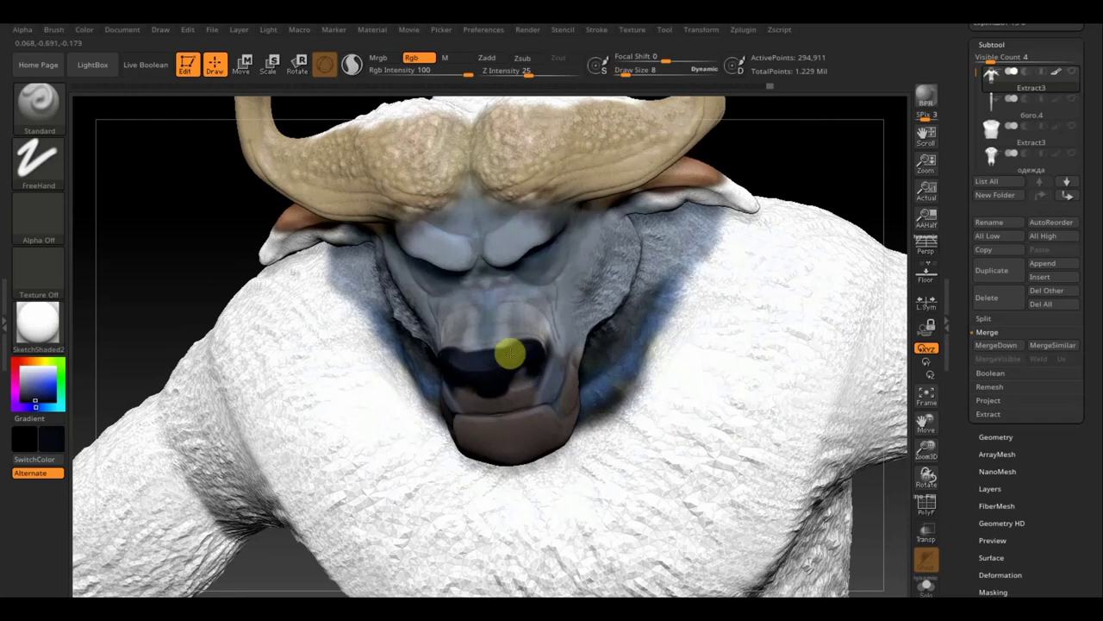
mouse_move(842, 181)
left_mouse_down()
mouse_move(837, 113)
mouse_move(840, 187)
left_mouse_up()
left_click_drag(849, 239, 825, 267)
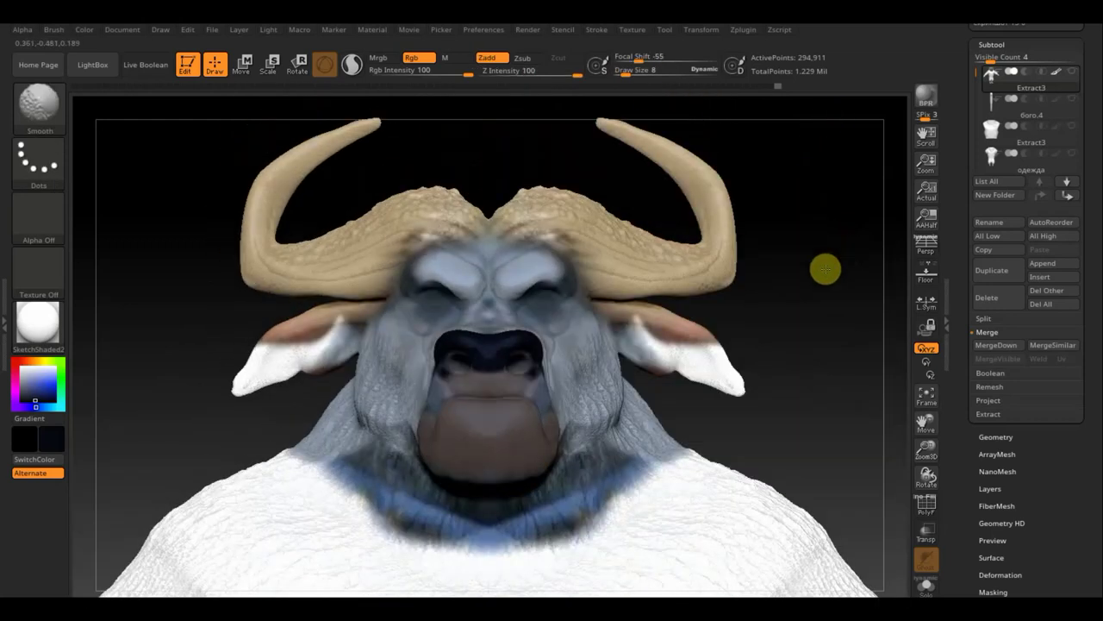
Paint both ears brown, then darken their bases near the horns at Rgb Intensity 30.
key("c")
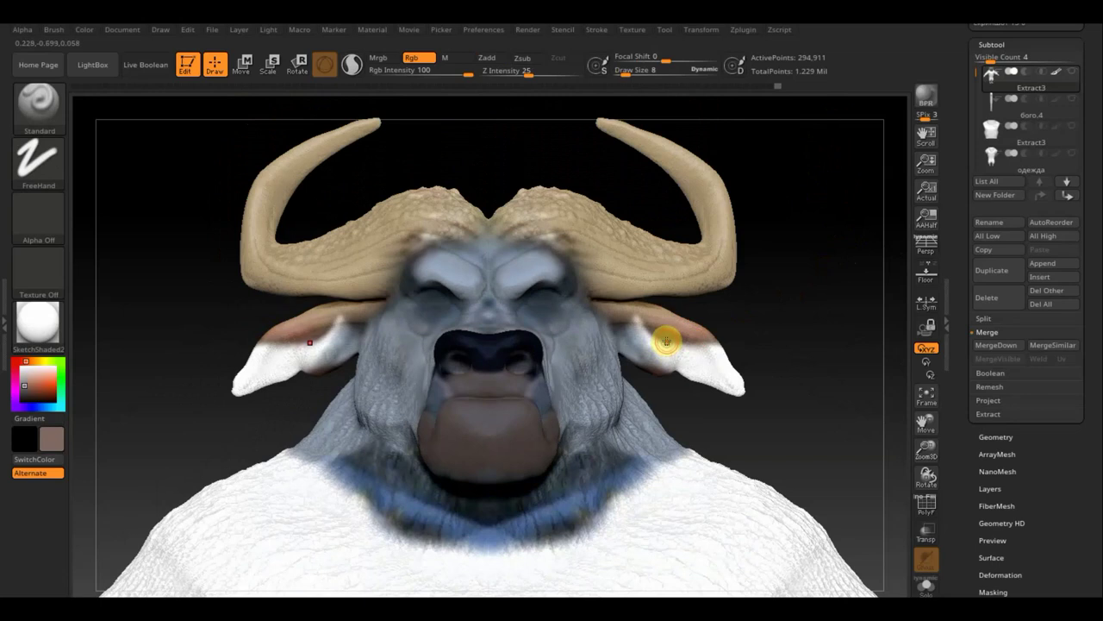
mouse_move(653, 331)
left_mouse_down()
mouse_move(670, 345)
mouse_move(670, 334)
mouse_move(619, 331)
mouse_move(721, 361)
mouse_move(732, 394)
mouse_move(646, 360)
mouse_move(662, 318)
mouse_move(710, 337)
mouse_move(624, 312)
mouse_move(729, 327)
mouse_move(766, 357)
left_mouse_up()
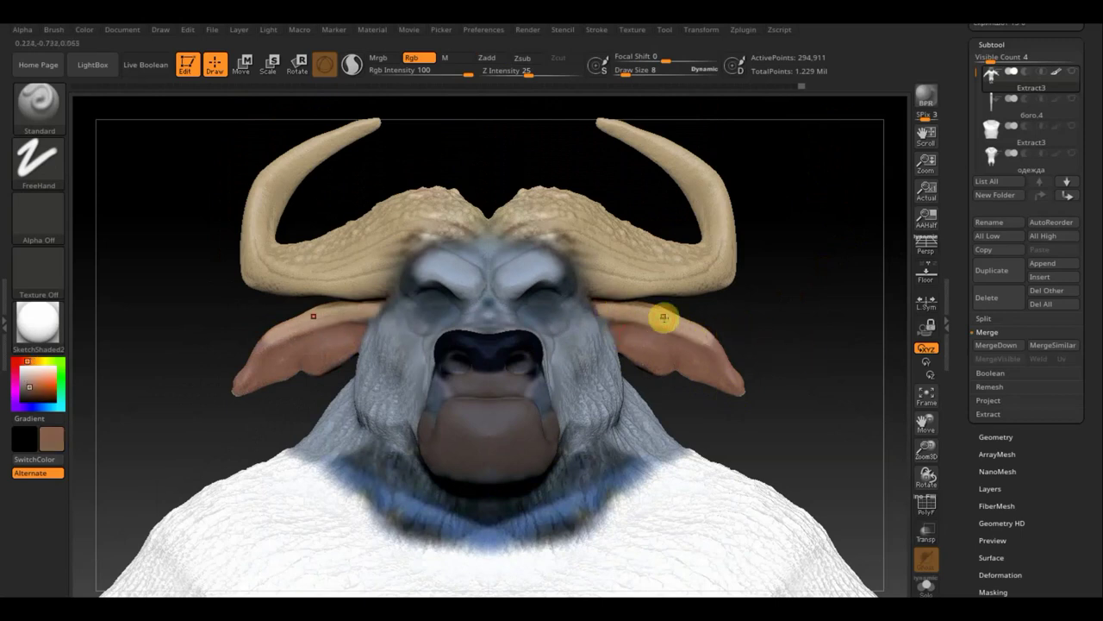
mouse_move(663, 318)
left_mouse_down()
mouse_move(622, 305)
mouse_move(692, 301)
left_mouse_up()
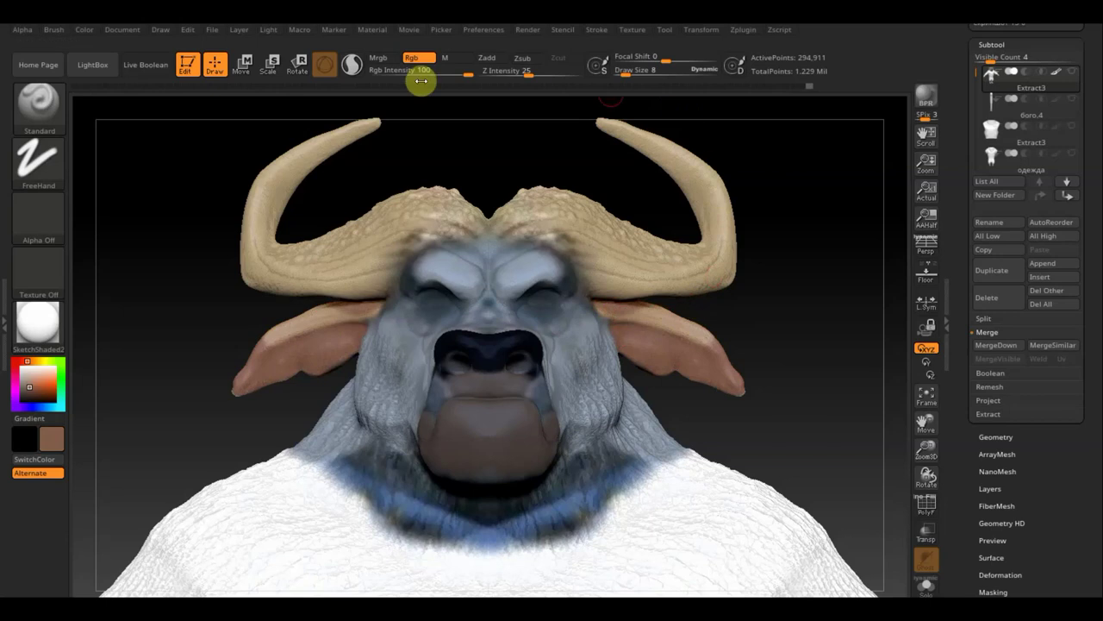
left_click_drag(463, 78, 414, 76)
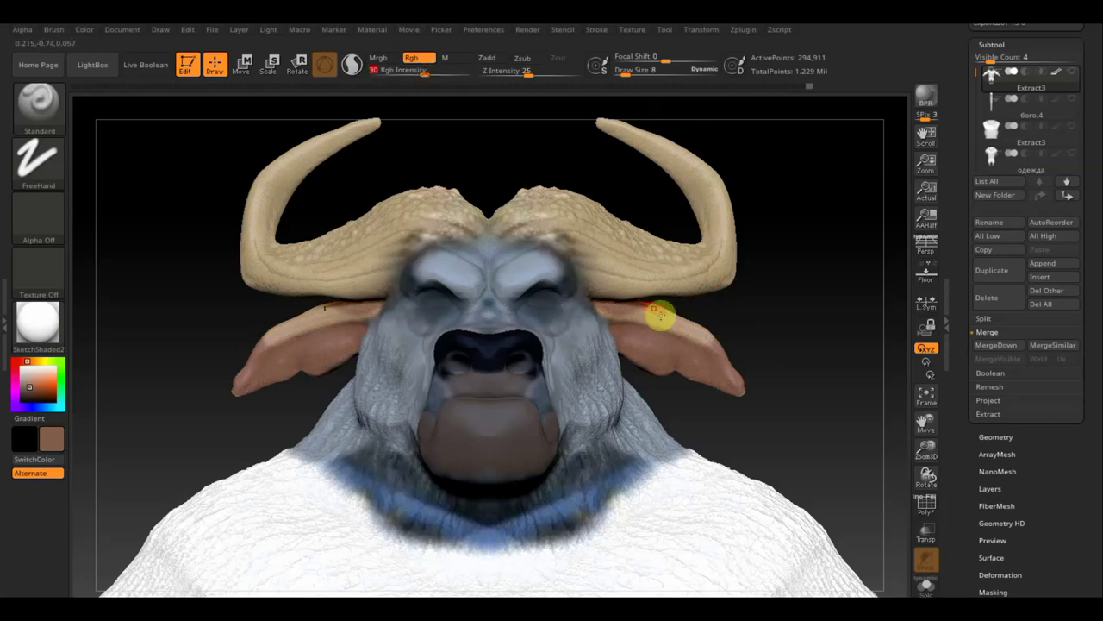
mouse_move(664, 316)
left_mouse_down()
mouse_move(615, 308)
mouse_move(707, 334)
mouse_move(625, 319)
left_mouse_up()
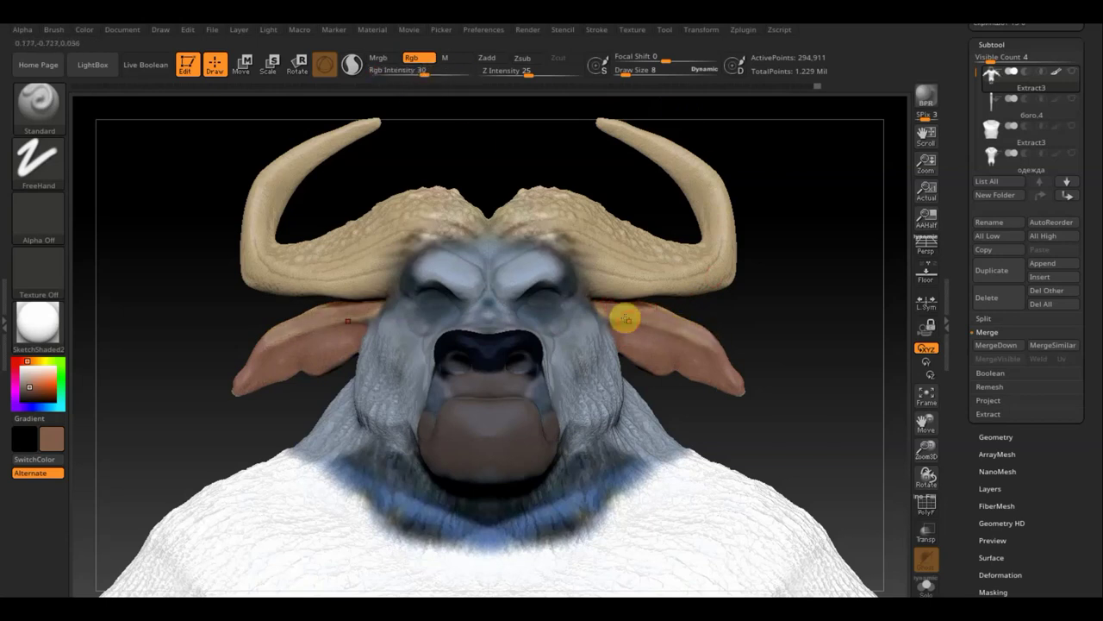
left_click_drag(593, 278, 693, 278)
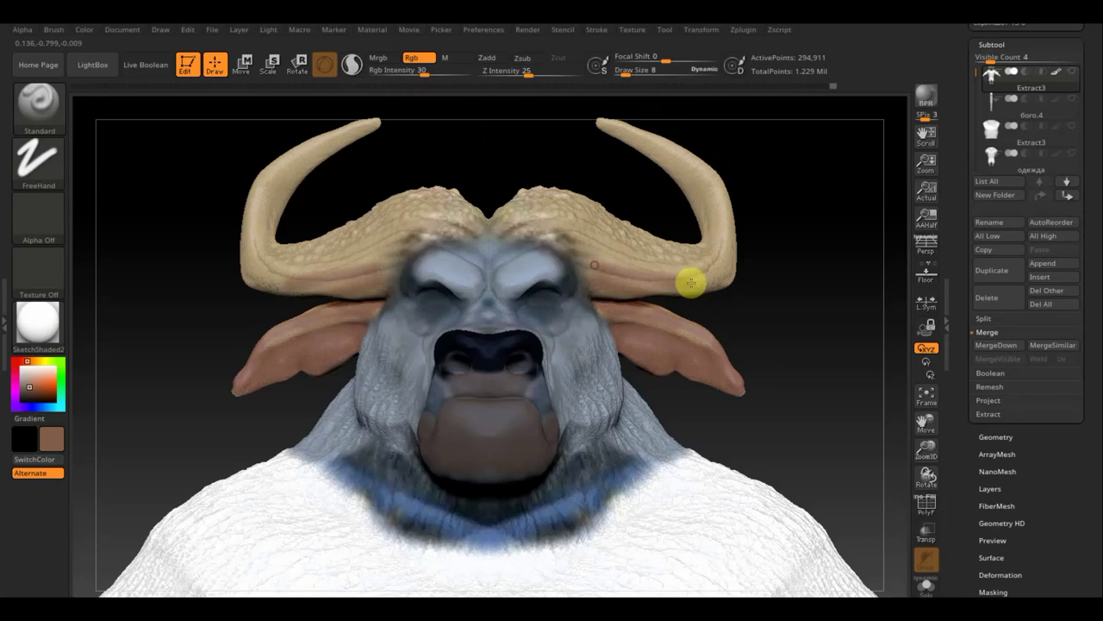
mouse_move(538, 231)
left_mouse_down()
mouse_move(526, 226)
mouse_move(679, 263)
mouse_move(722, 241)
mouse_move(638, 129)
mouse_move(598, 123)
mouse_move(670, 174)
left_mouse_up()
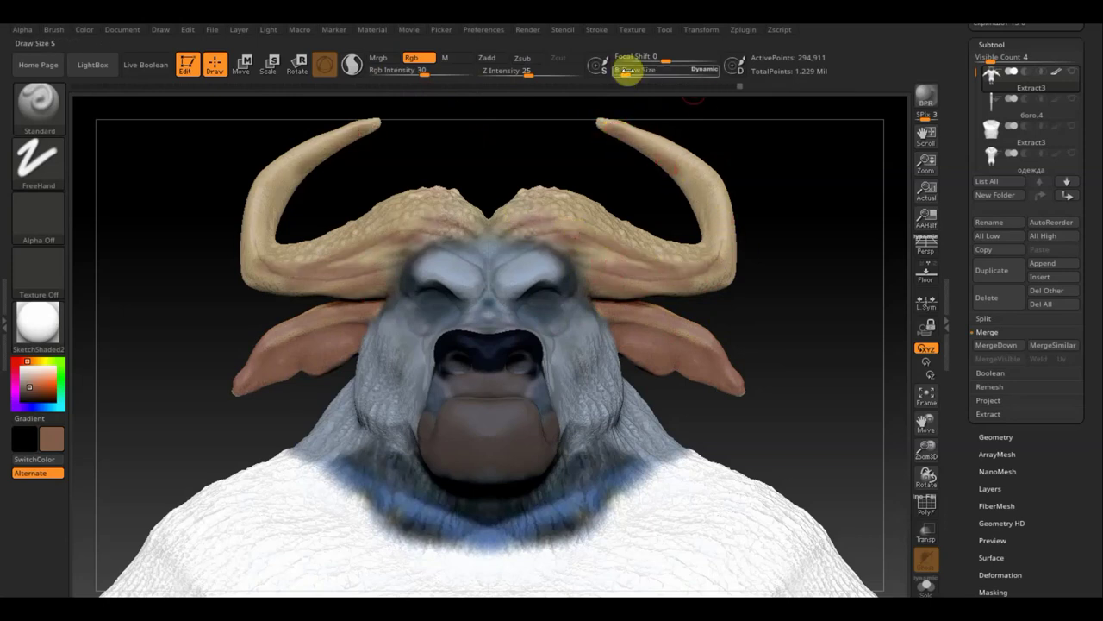
At Rgb Intensity 10, faintly tint the horns and brighten the neck fur, then raise intensity to 74.
left_click_drag(405, 73, 430, 82)
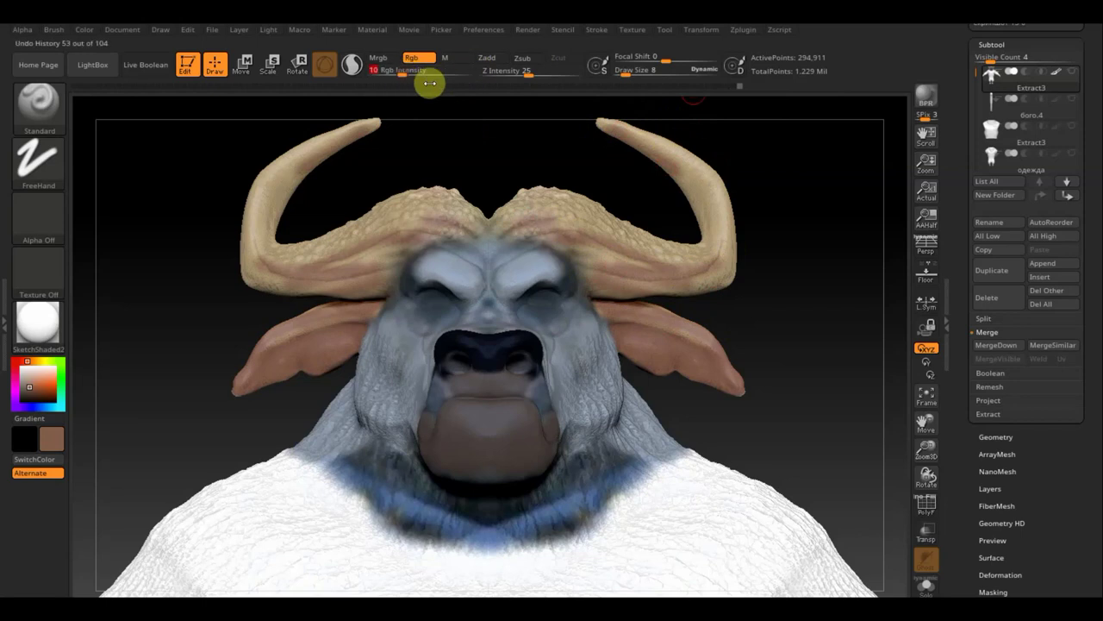
left_click_drag(867, 193, 857, 276, "alt")
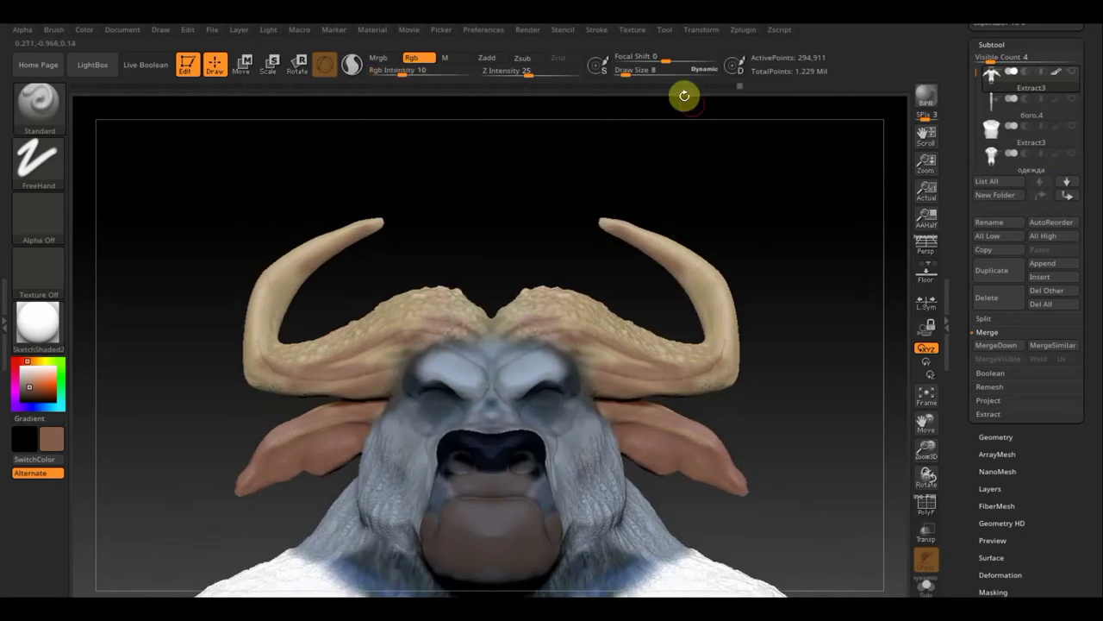
left_click_drag(627, 70, 634, 80)
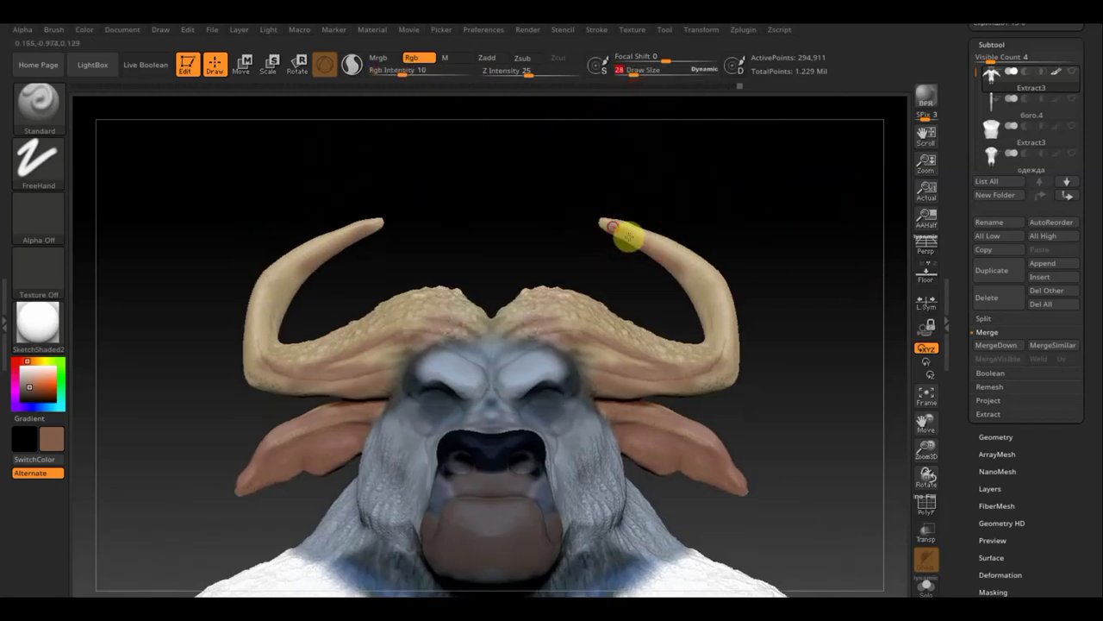
mouse_move(661, 249)
left_mouse_down()
mouse_move(733, 315)
mouse_move(697, 365)
mouse_move(572, 301)
mouse_move(524, 303)
left_mouse_up()
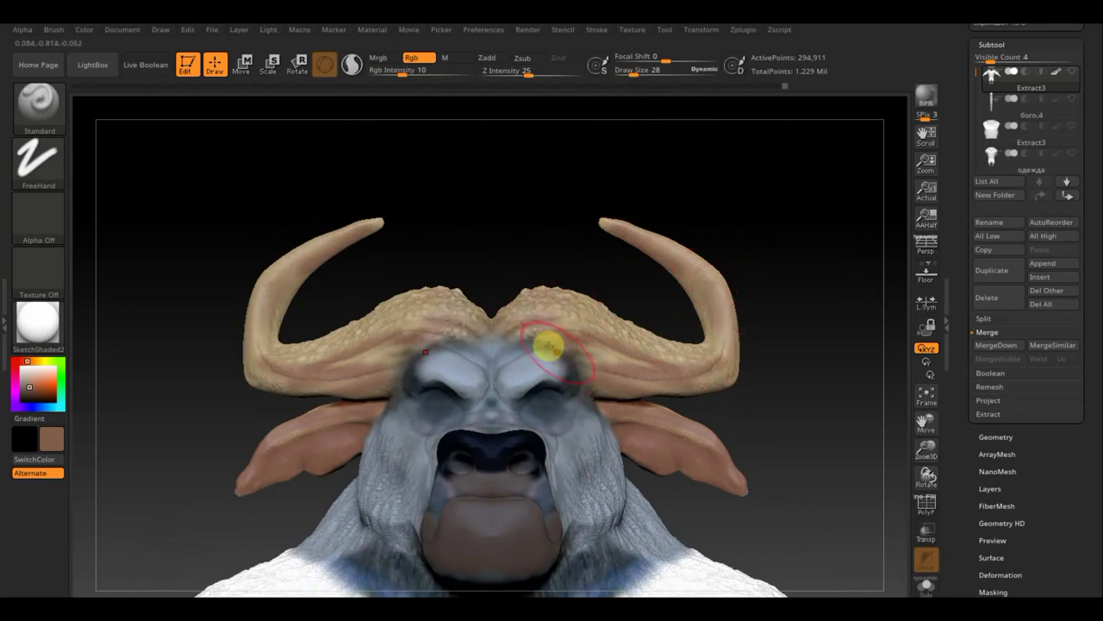
left_click_drag(542, 345, 665, 370)
right_click_drag(791, 441, 793, 325, "alt")
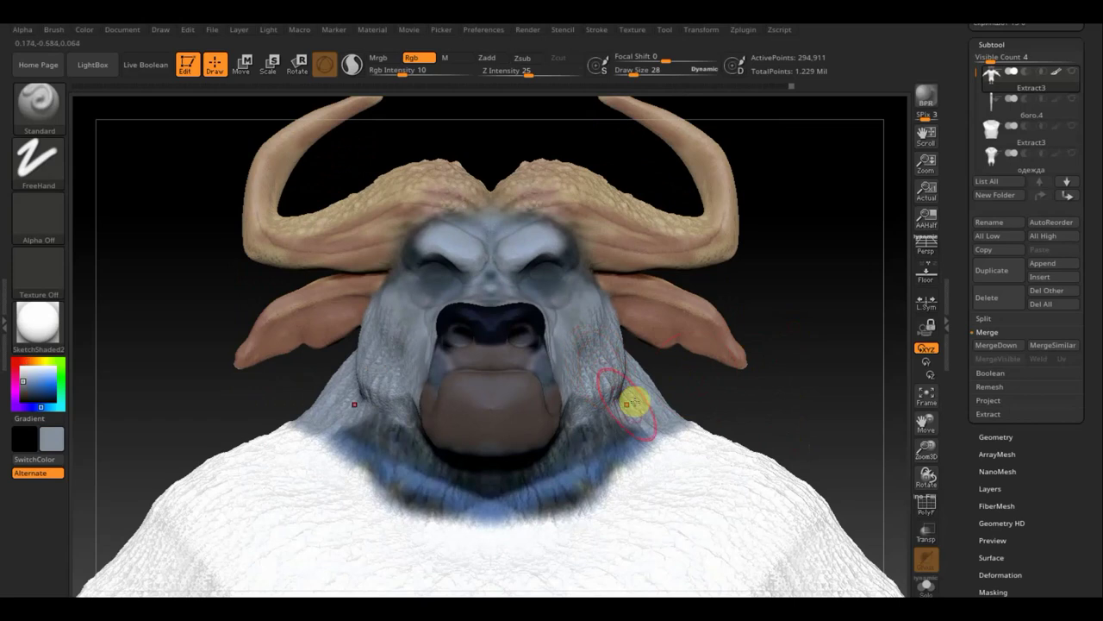
left_click_drag(594, 367, 655, 429)
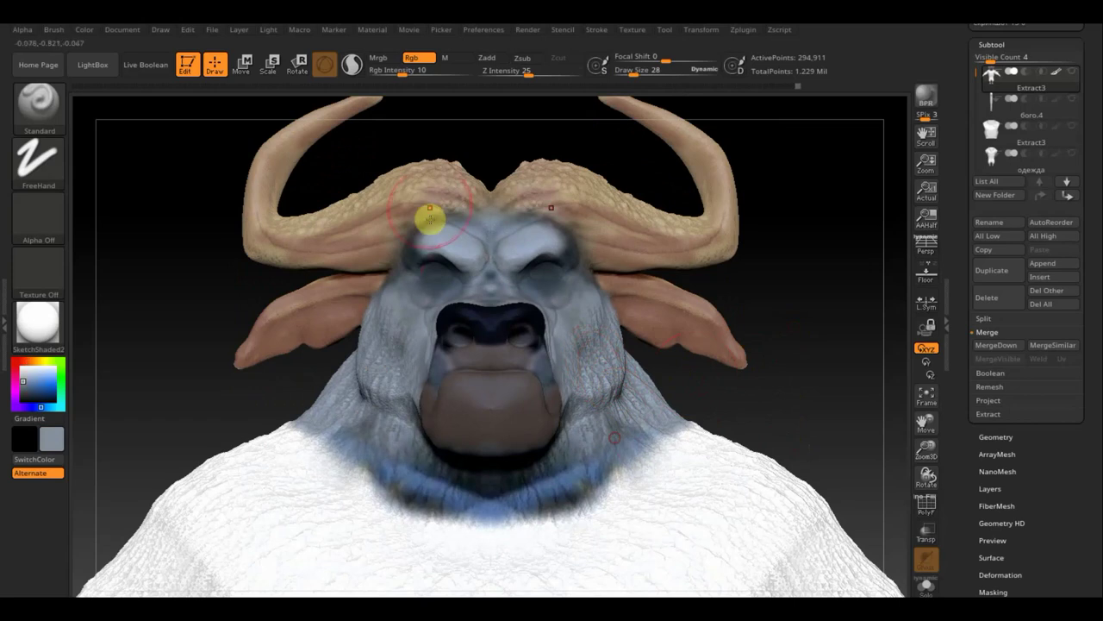
left_click_drag(440, 82, 454, 81)
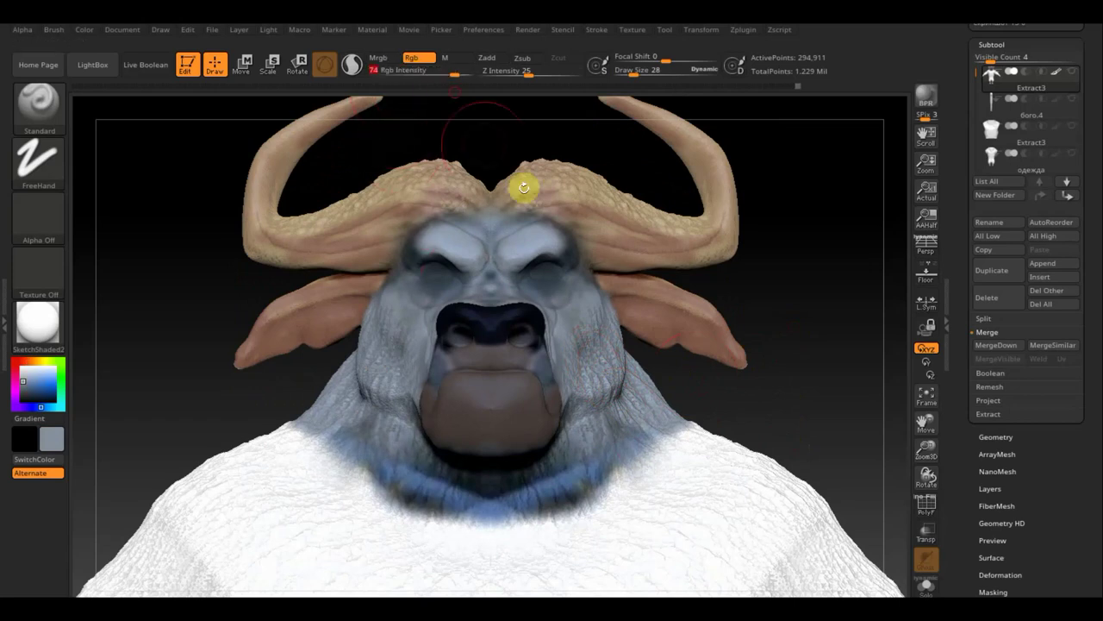
right_click_drag(834, 410, 569, 310, "ctrl")
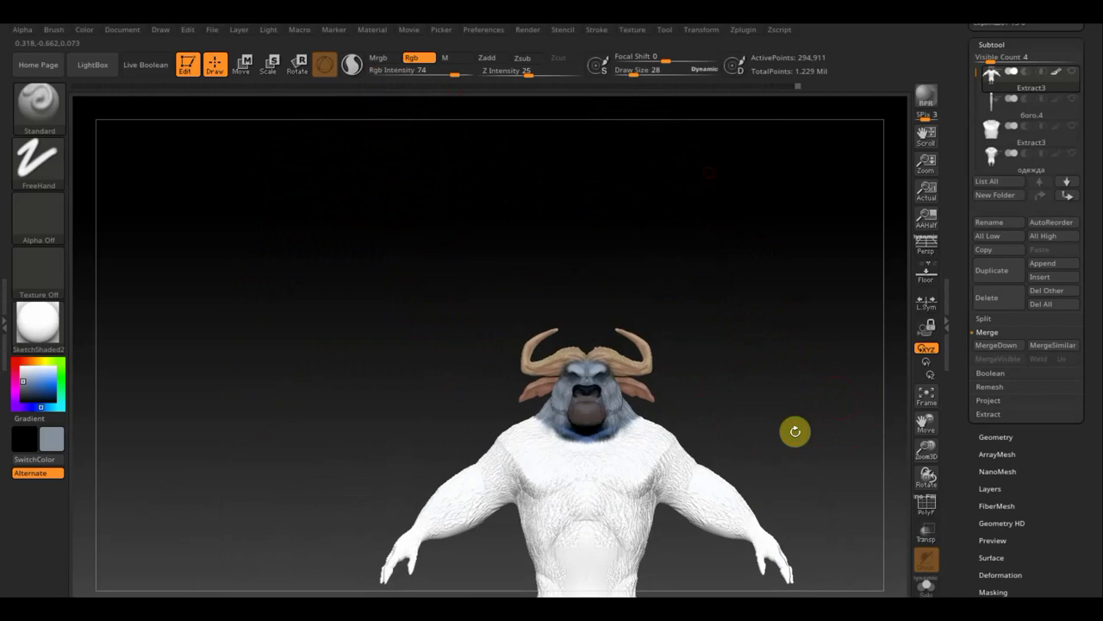
Paint the neck, shoulders, chest and belly grey-blue with a size-119 brush.
left_click_drag(568, 310, 505, 344)
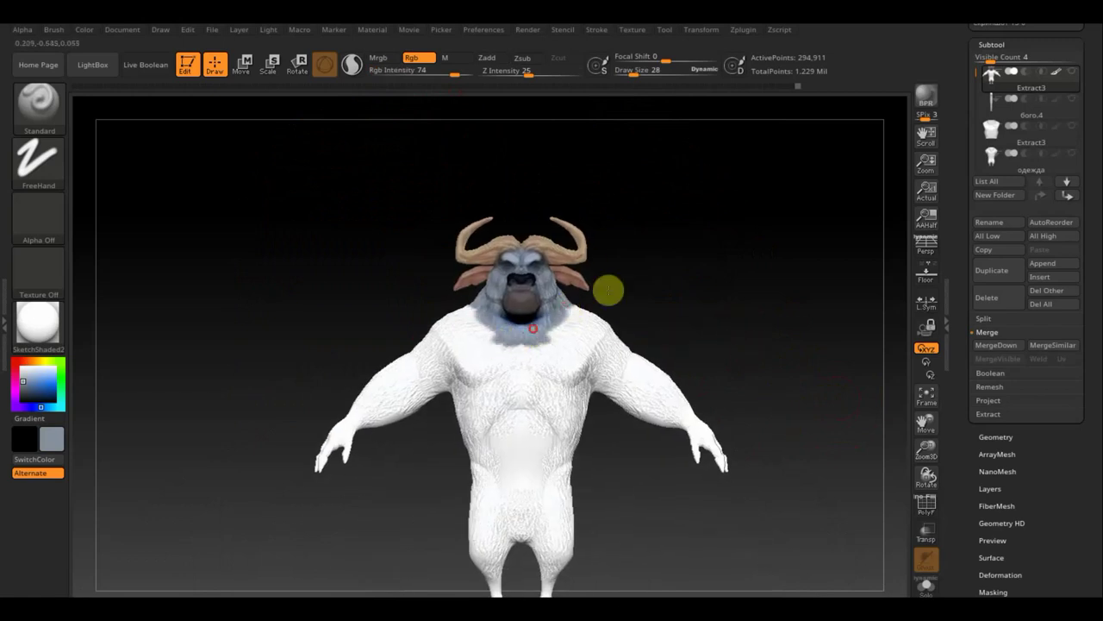
left_click_drag(639, 72, 652, 70)
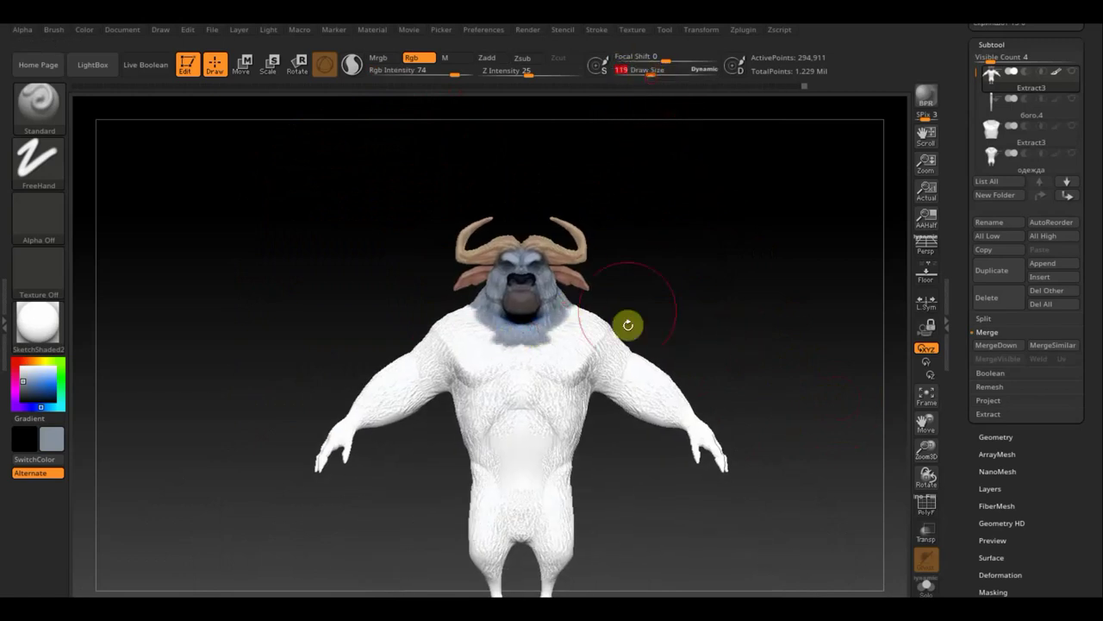
mouse_move(629, 320)
left_mouse_down()
mouse_move(592, 304)
mouse_move(512, 365)
mouse_move(596, 382)
mouse_move(606, 342)
mouse_move(732, 435)
left_mouse_up()
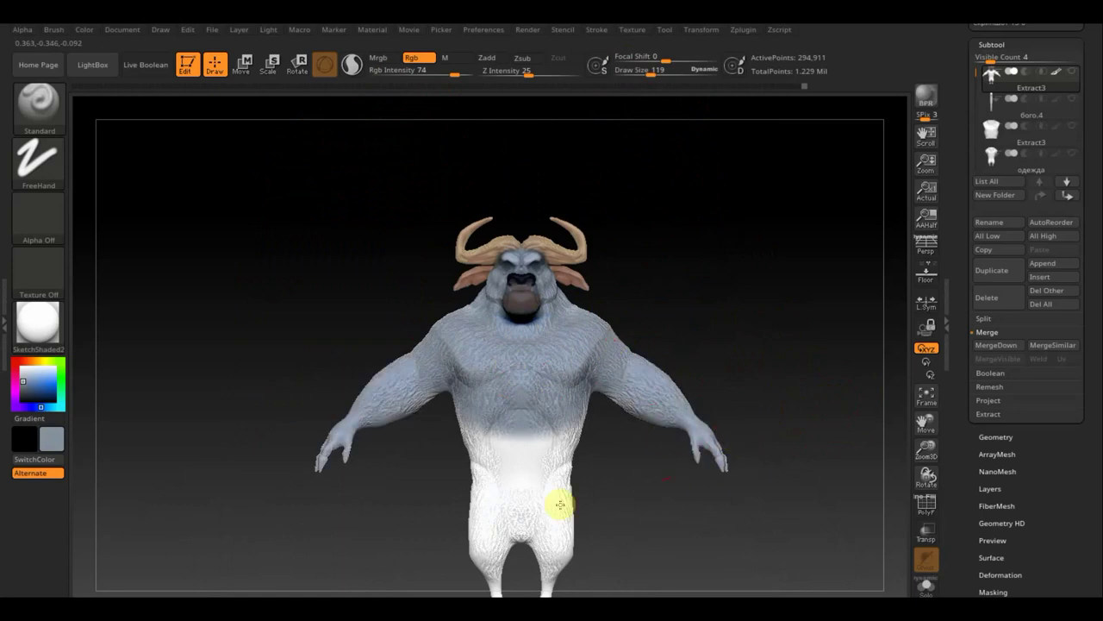
mouse_move(561, 505)
left_mouse_down()
mouse_move(561, 431)
mouse_move(460, 558)
mouse_move(601, 540)
mouse_move(638, 451)
mouse_move(522, 466)
mouse_move(450, 502)
mouse_move(488, 382)
mouse_move(500, 290)
mouse_move(473, 266)
mouse_move(488, 276)
mouse_move(399, 423)
mouse_move(514, 411)
mouse_move(515, 367)
mouse_move(492, 457)
mouse_move(532, 510)
mouse_move(492, 547)
mouse_move(519, 576)
left_mouse_up()
From the back view at brush size 36, paint the top of the head horn-tan.
mouse_move(652, 278)
left_mouse_down()
mouse_move(690, 276)
mouse_move(724, 424)
mouse_move(768, 307)
mouse_move(768, 362)
mouse_move(828, 524)
mouse_move(830, 483)
left_mouse_up()
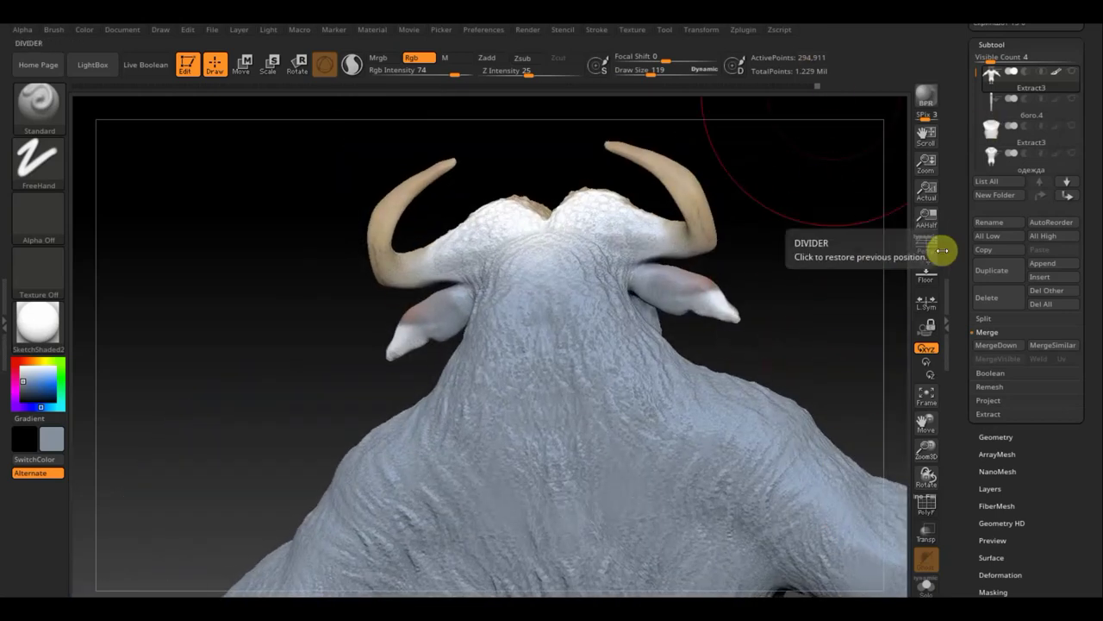
key("shift")
left_click_drag(877, 266, 862, 283, "shift")
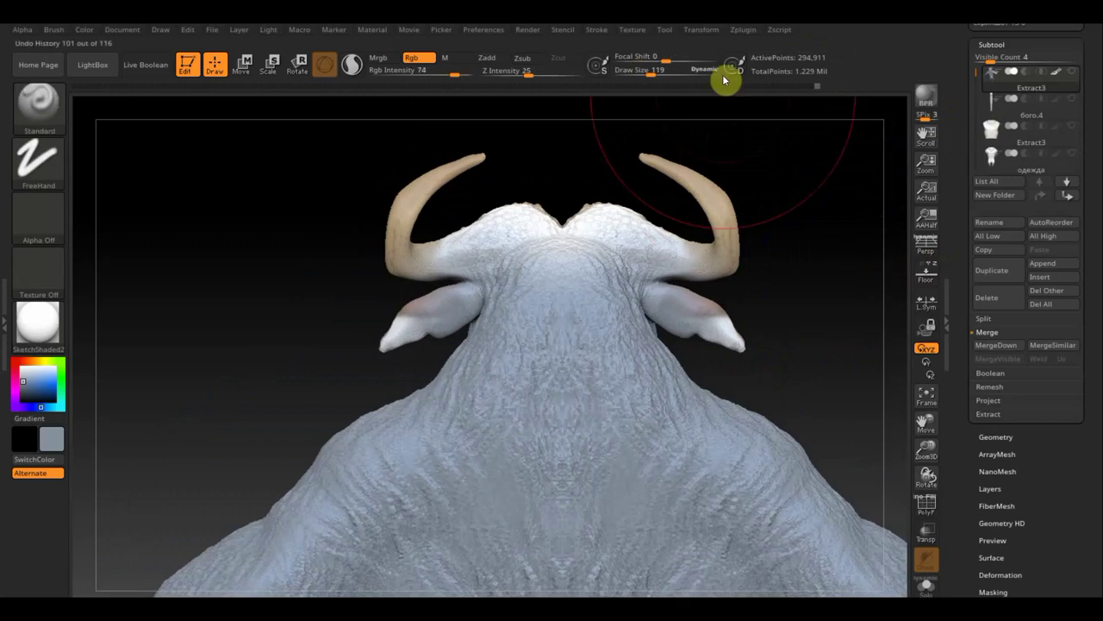
left_click_drag(667, 73, 636, 74)
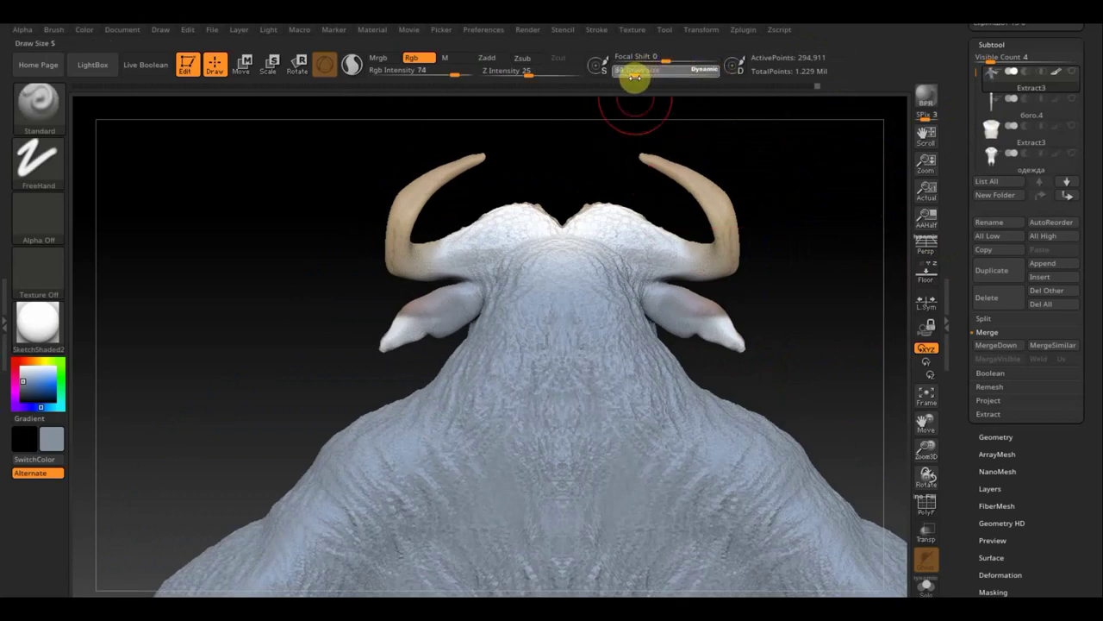
key("c")
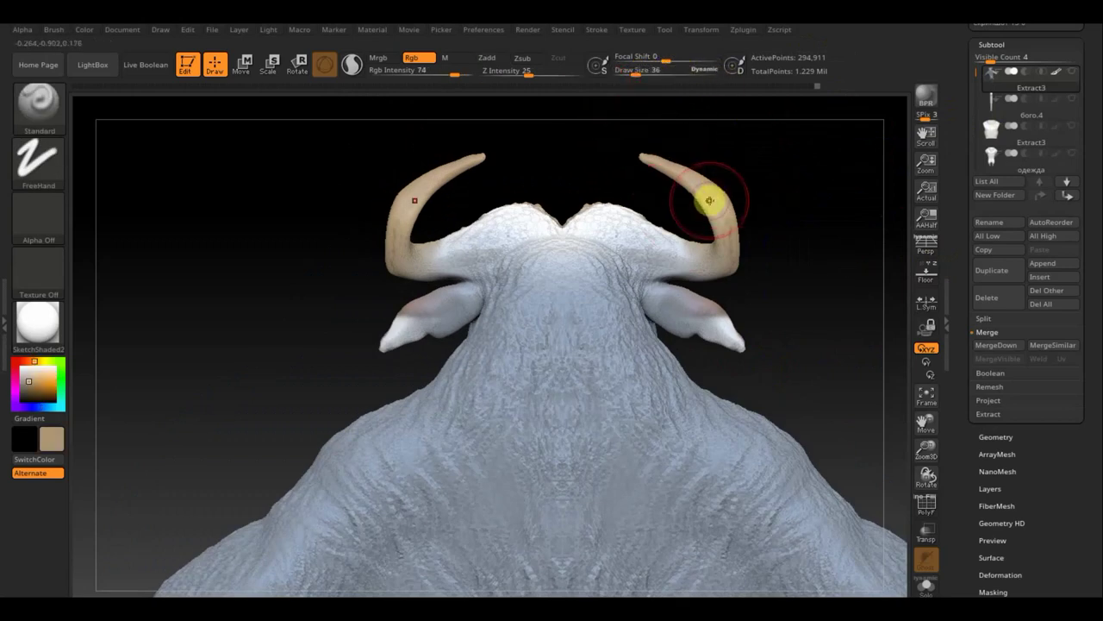
mouse_move(684, 253)
left_mouse_down()
mouse_move(571, 214)
mouse_move(643, 225)
left_mouse_up()
Tint both ears pinkish and touch up with the horn's tan colour.
mouse_move(707, 295)
left_mouse_down()
mouse_move(736, 325)
mouse_move(796, 303)
mouse_move(700, 306)
left_mouse_up()
key("c")
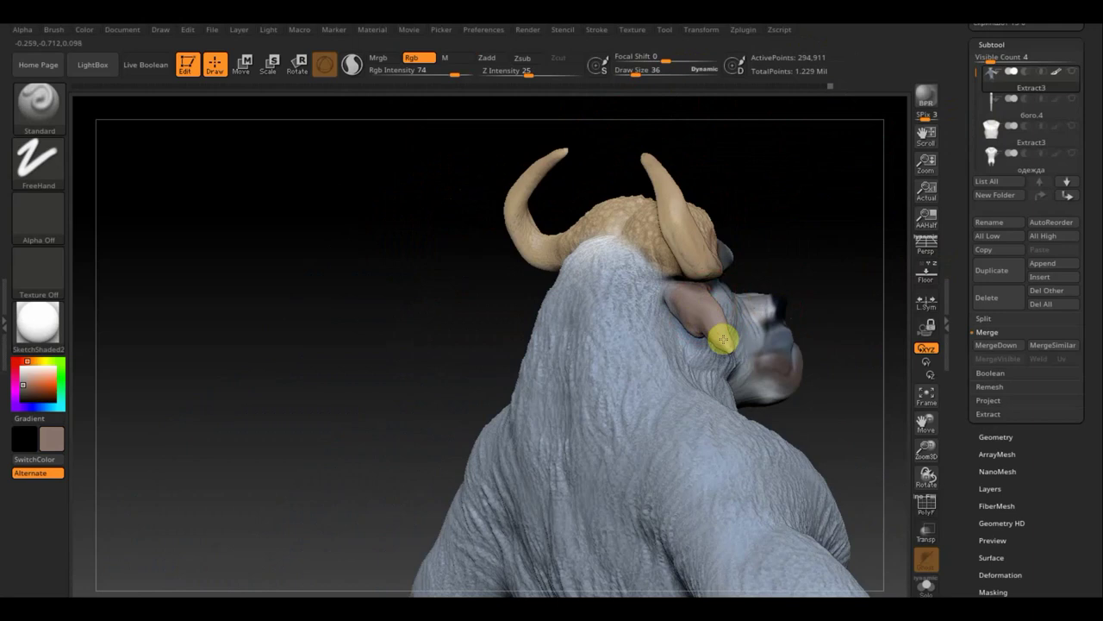
left_click_drag(788, 229, 715, 241)
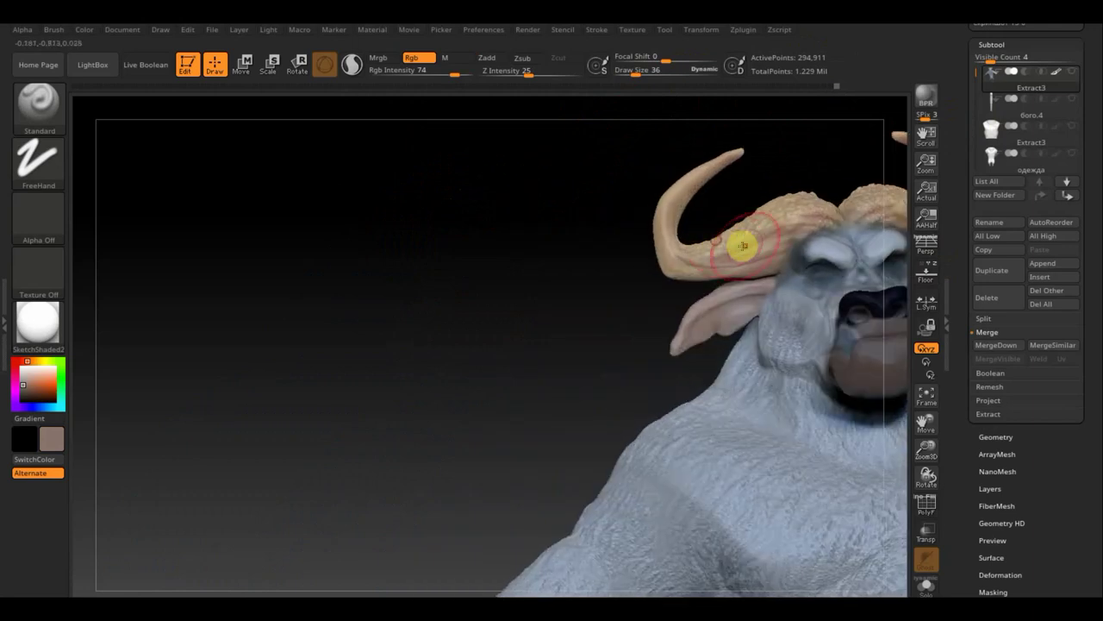
key("c")
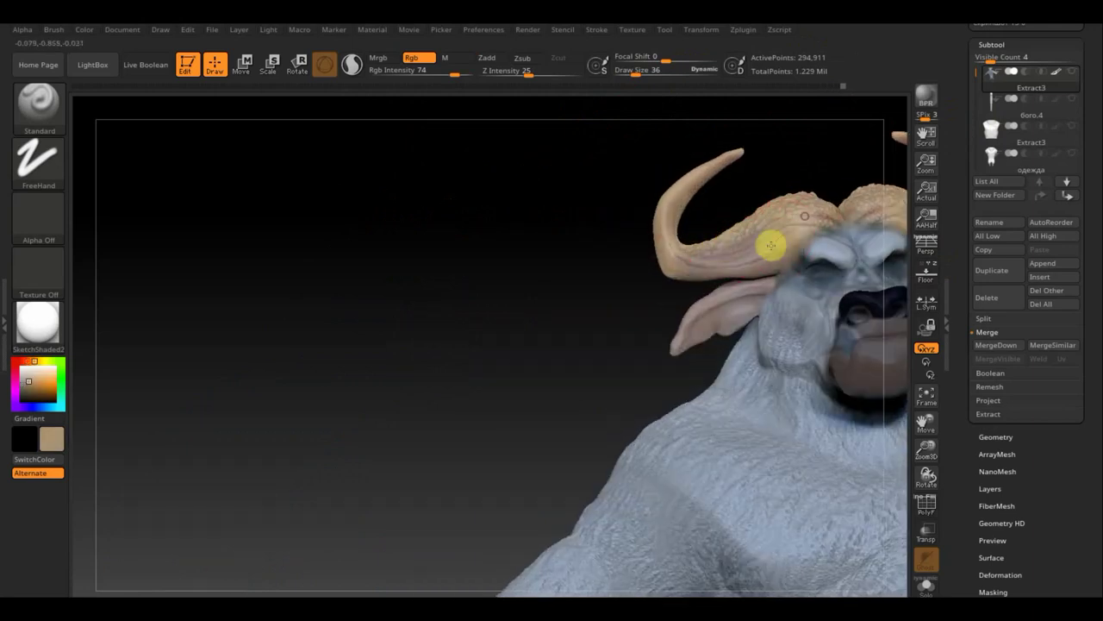
mouse_move(593, 245)
left_mouse_down()
mouse_move(592, 256)
mouse_move(438, 293)
mouse_move(419, 285)
left_mouse_up()
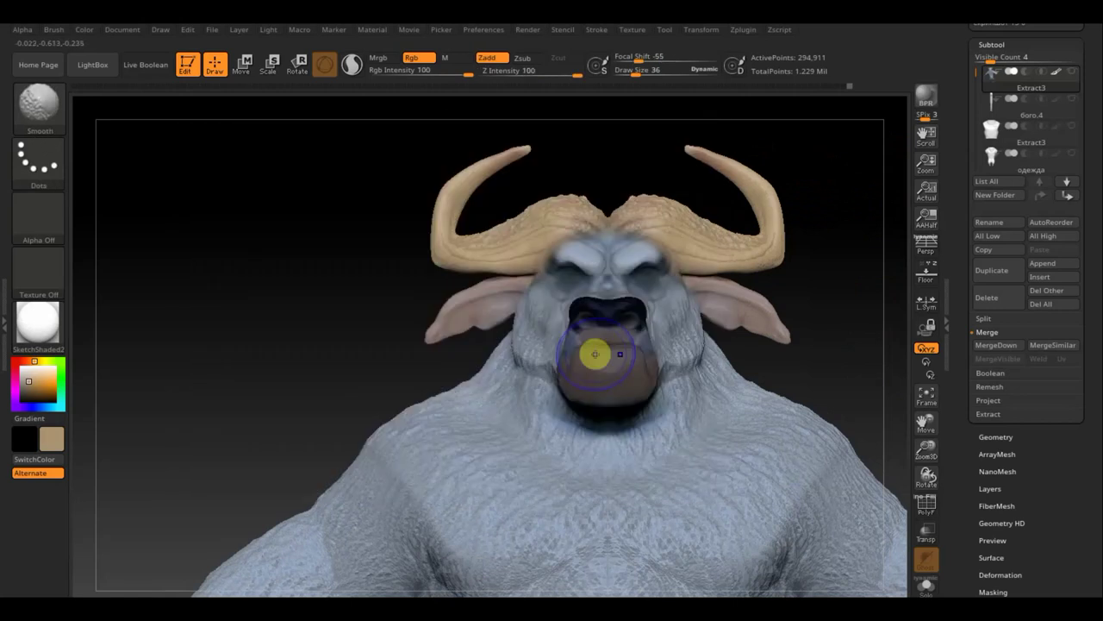
Lighten the brown mouth area with faint white paint at Rgb Intensity 8.
left_click(21, 366)
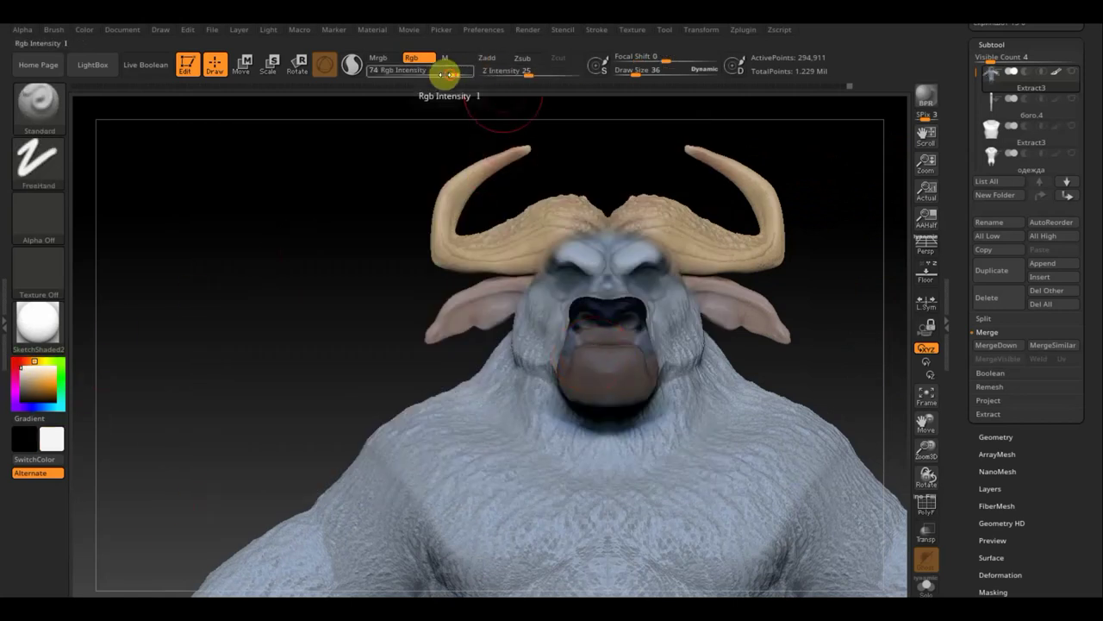
left_click_drag(447, 75, 399, 75)
left_click_drag(629, 69, 630, 73)
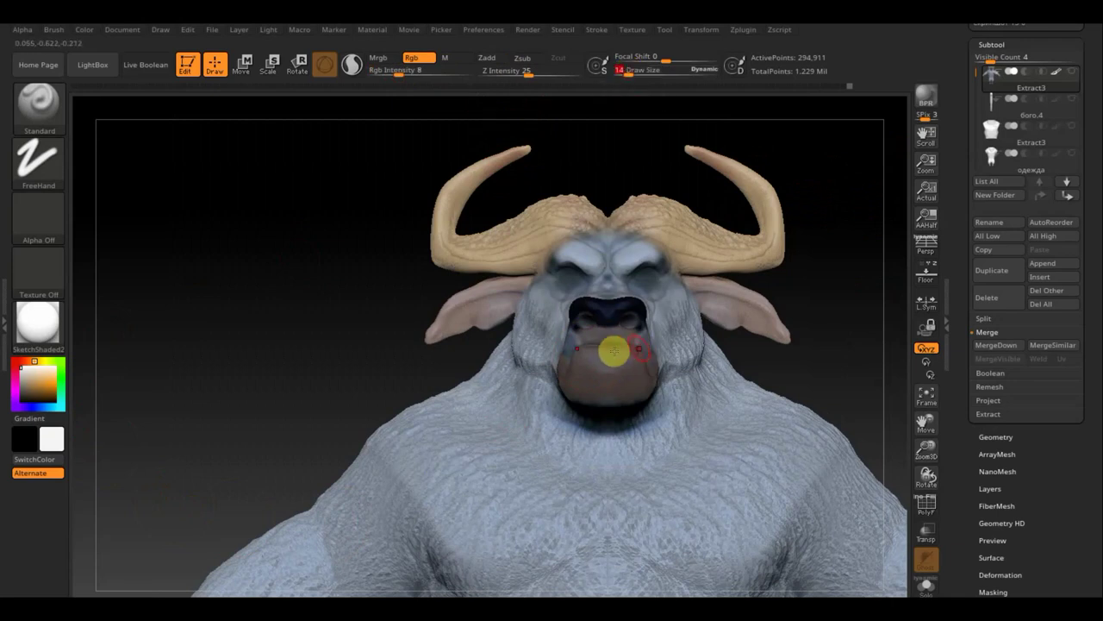
mouse_move(614, 350)
left_mouse_down()
mouse_move(584, 353)
mouse_move(619, 369)
left_mouse_up()
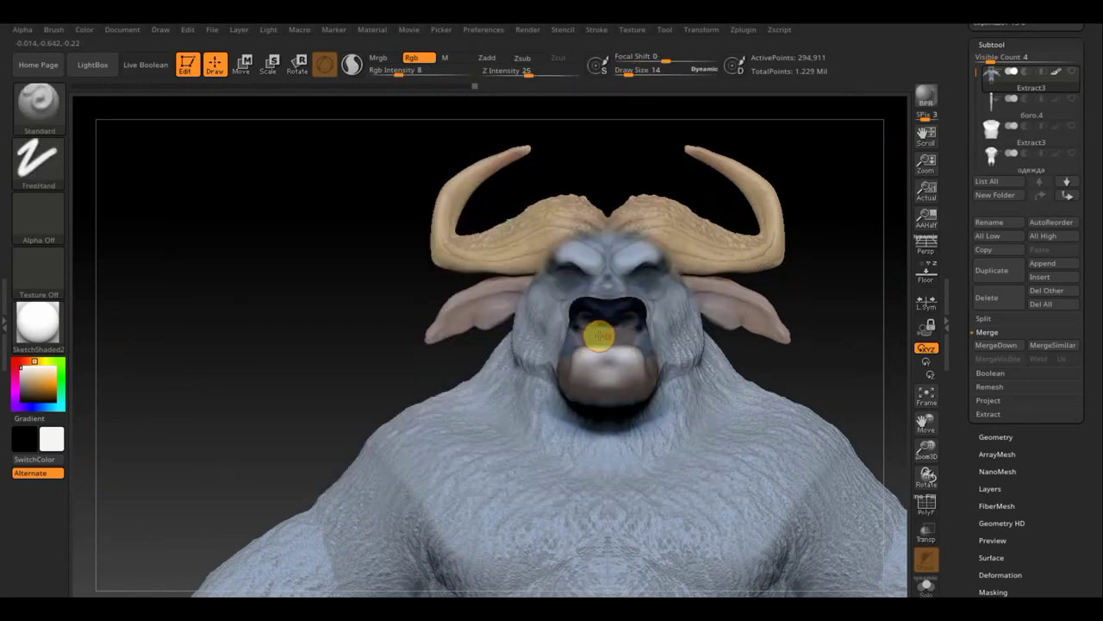
Sample dark brown to darken the nostrils, and set the secondary colour to black.
key("c")
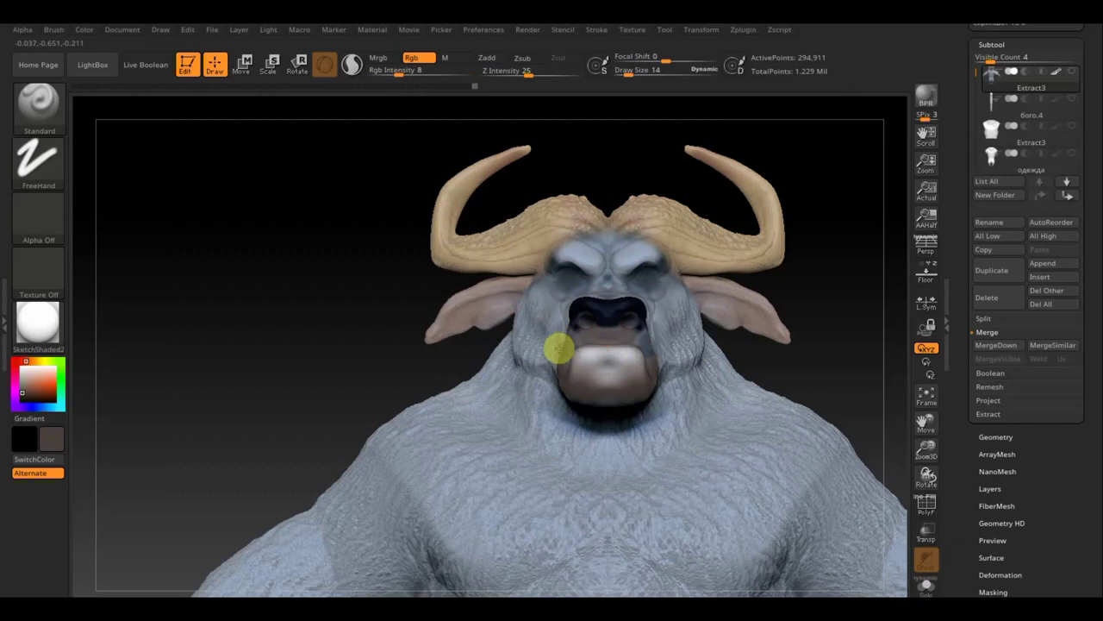
left_click(643, 346)
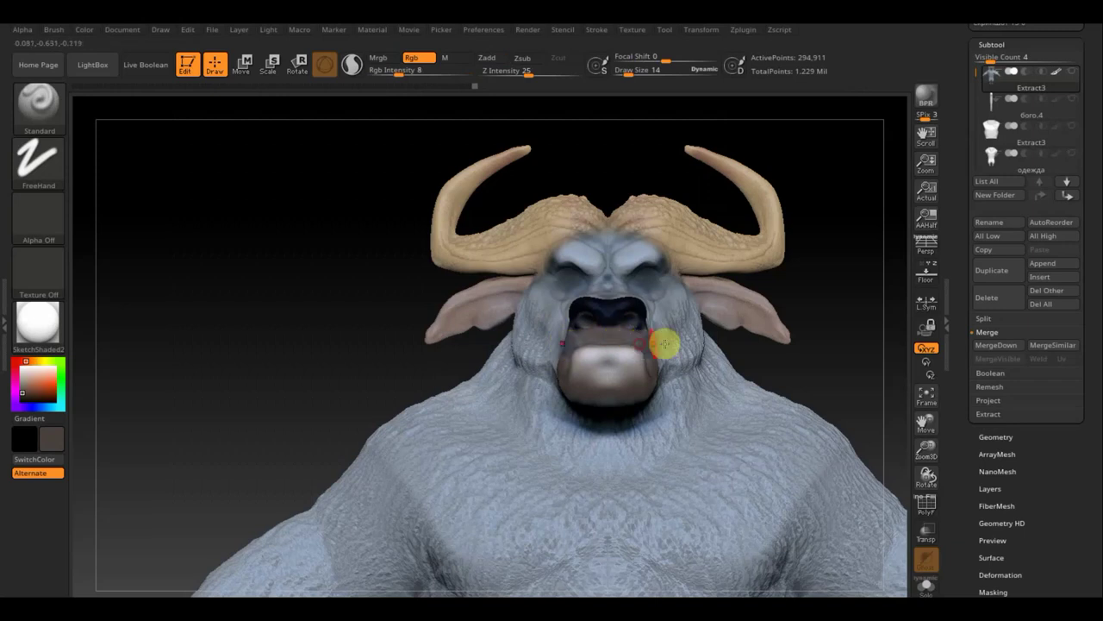
left_click(700, 354)
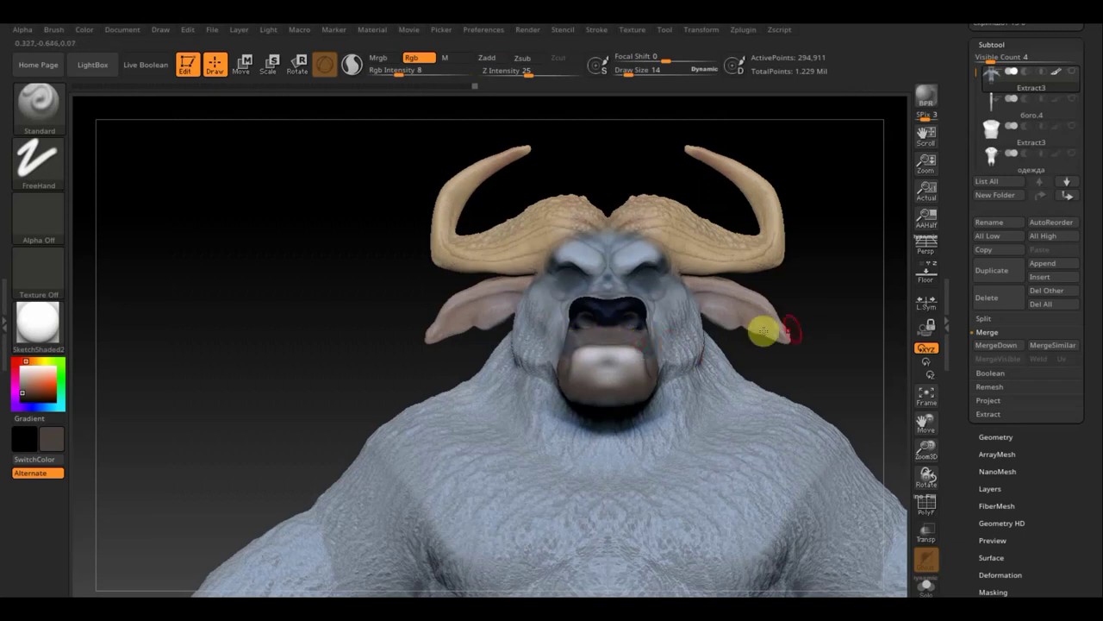
left_click(61, 444)
left_click(44, 522)
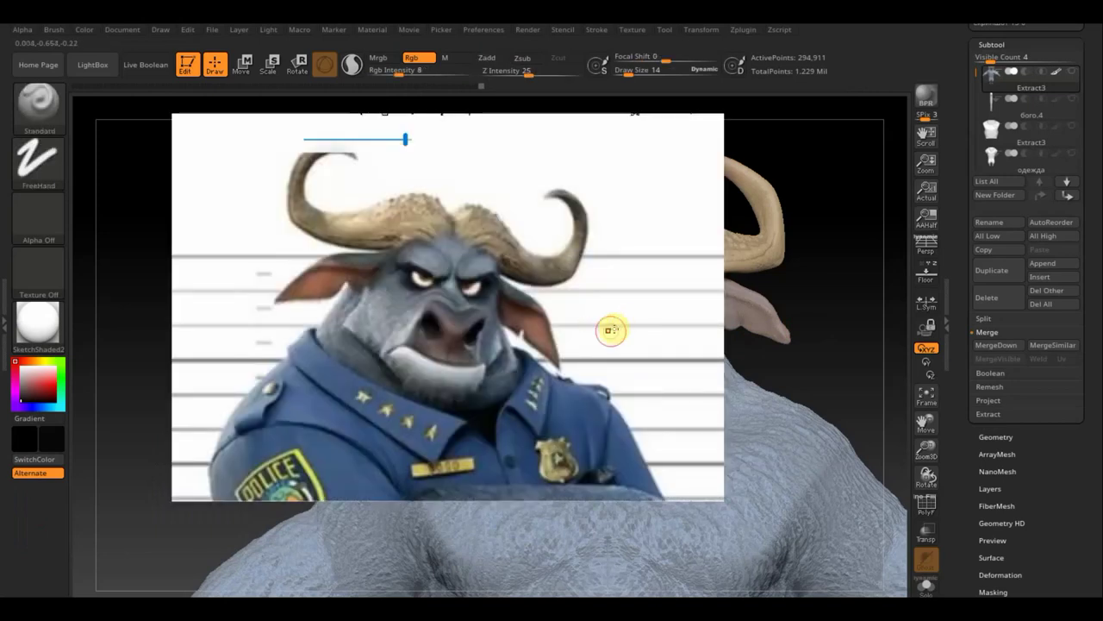
Paint pinkish-red across the muzzle and darken the upper nose with sampled grey-brown.
key("shift")
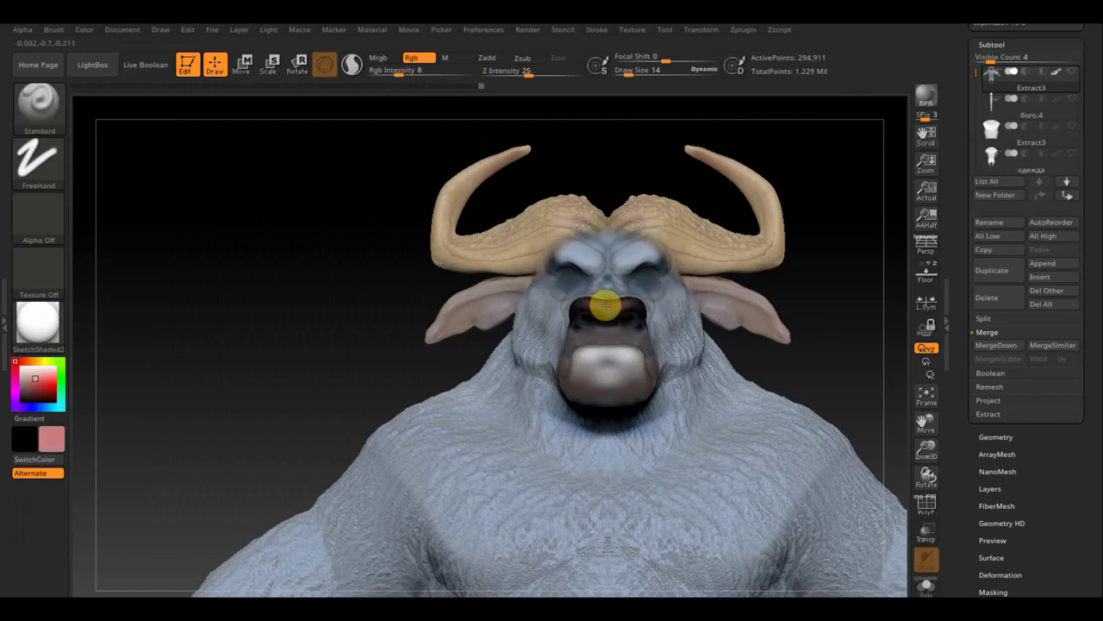
left_click_drag(594, 317, 576, 311)
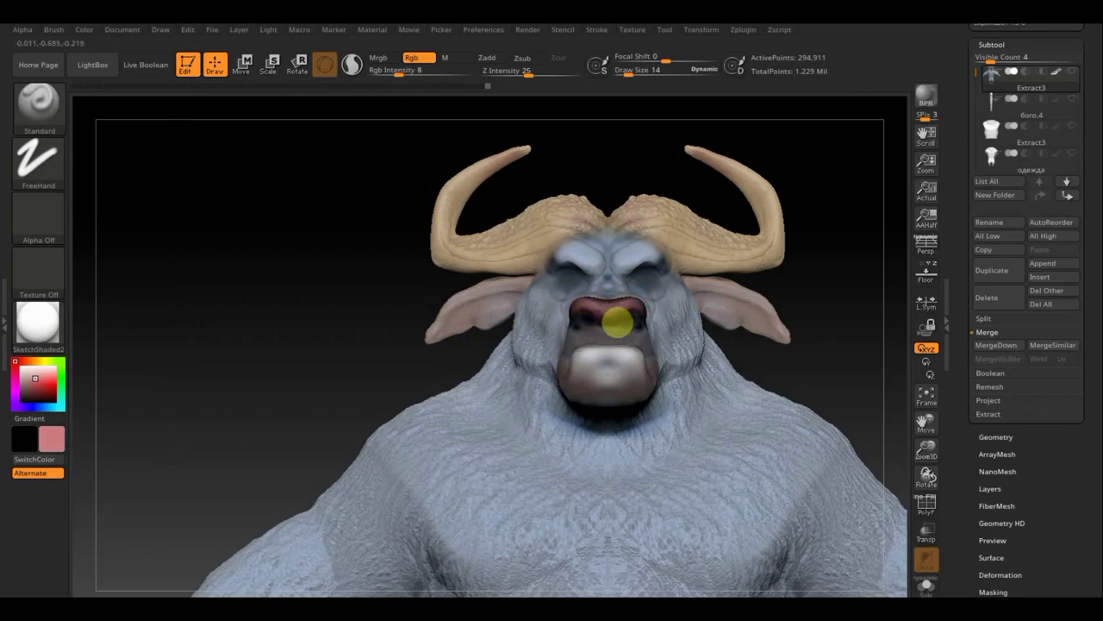
key("c")
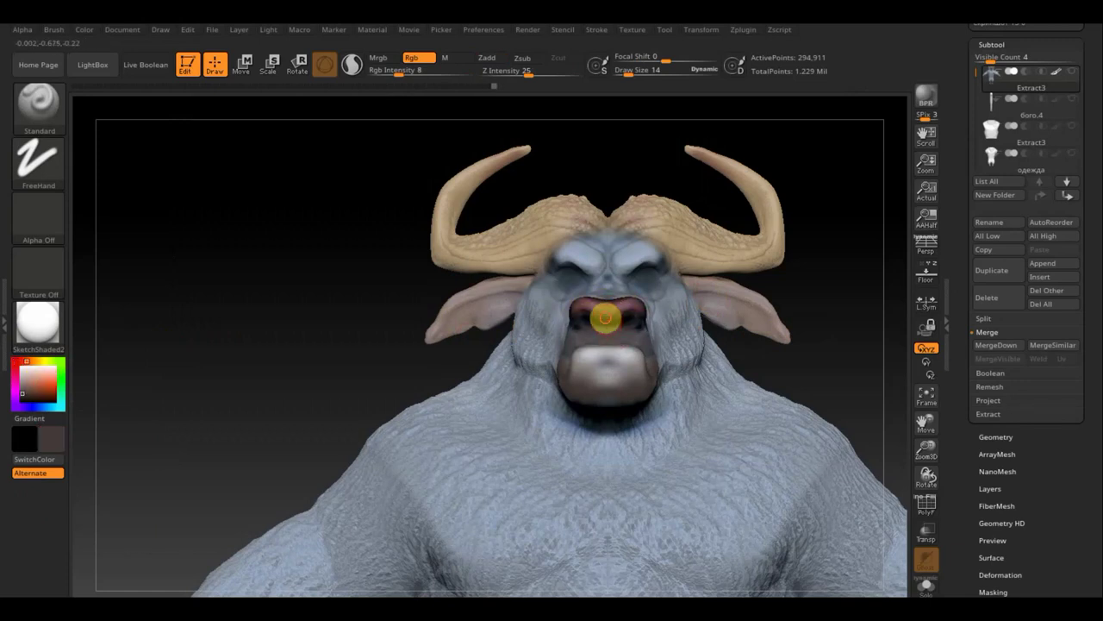
left_click_drag(609, 305, 571, 326)
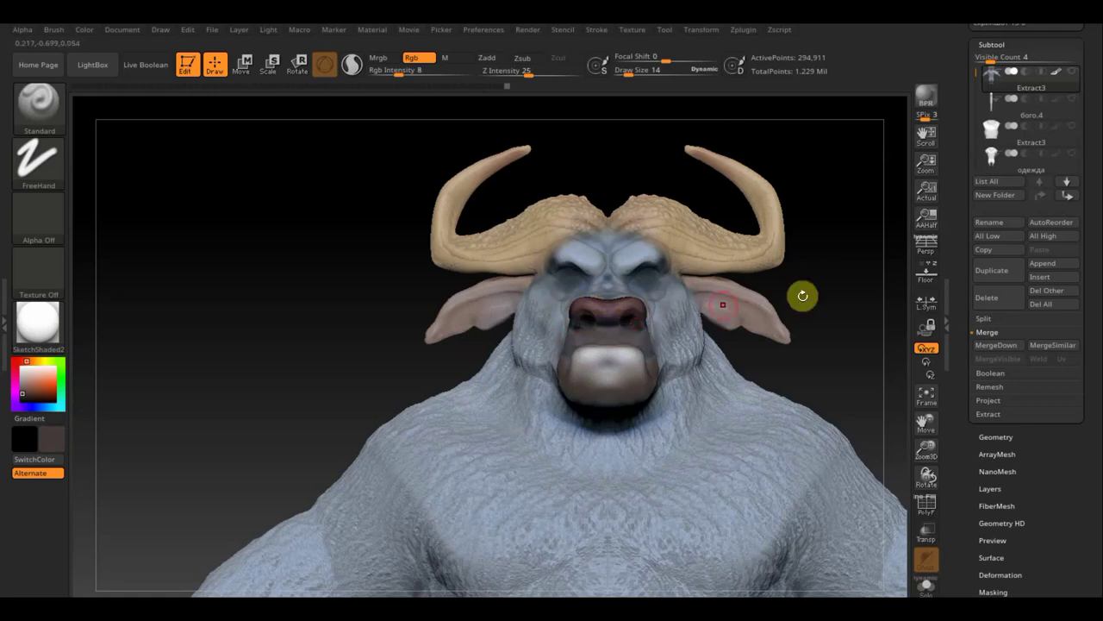
Turn to the side of the jaw and darken the chin and lower jaw.
left_click_drag(845, 276, 655, 319)
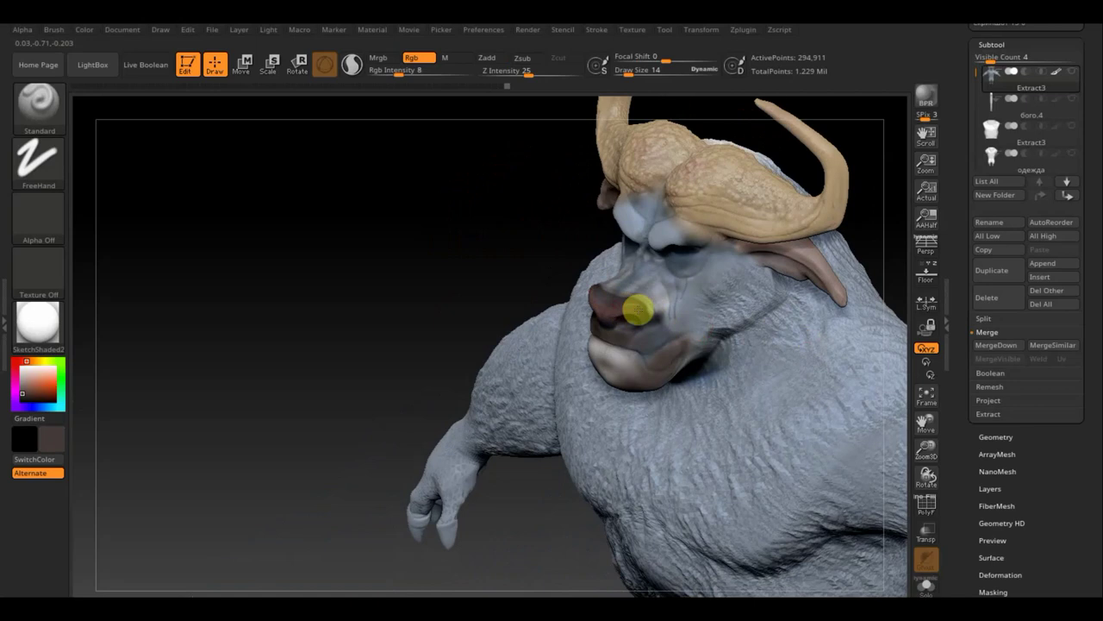
mouse_move(547, 216)
left_mouse_down()
mouse_move(569, 184)
mouse_move(641, 308)
left_mouse_up()
left_click_drag(756, 330, 785, 352, "shift")
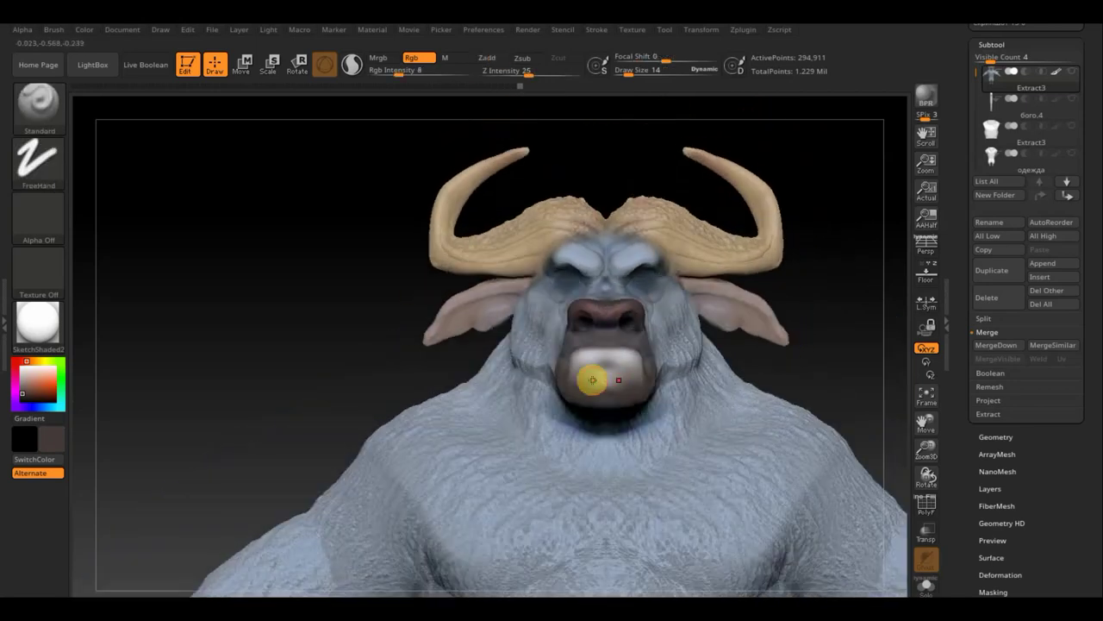
left_click_drag(402, 308, 596, 365)
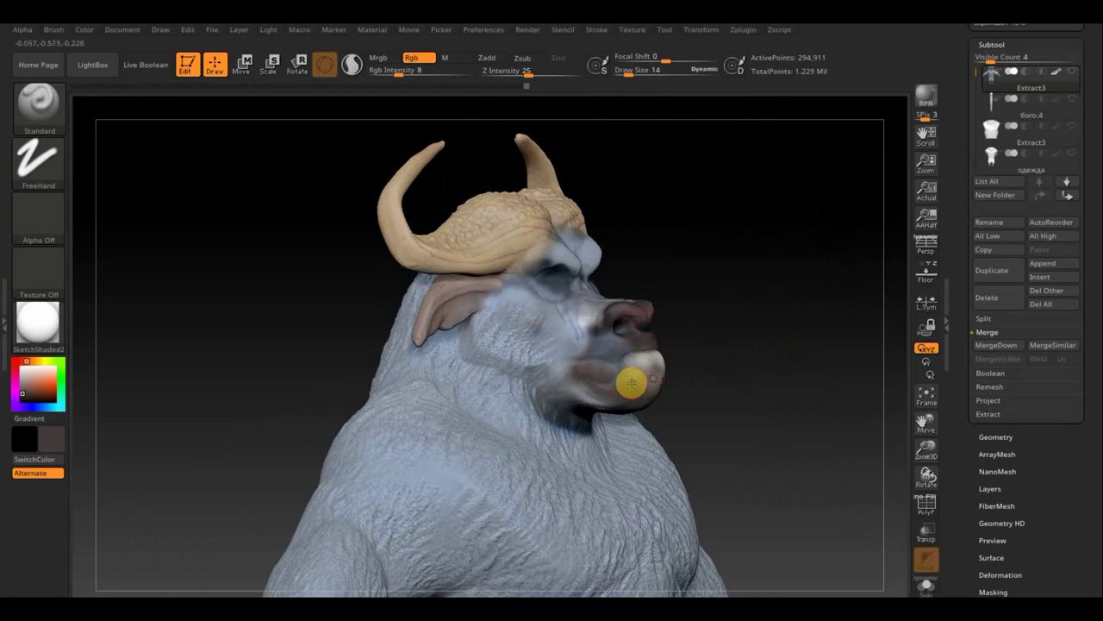
mouse_move(632, 382)
left_mouse_down()
mouse_move(606, 354)
mouse_move(606, 328)
mouse_move(587, 315)
left_mouse_up()
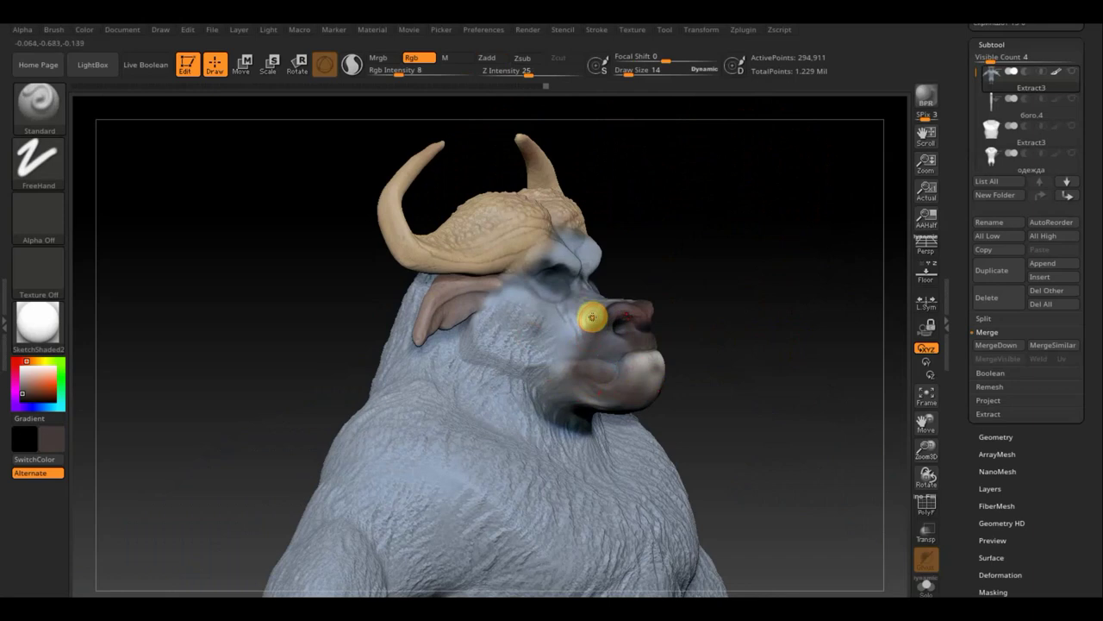
Brighten the muzzle with light grey and shade the cheeks and forehead out to the ears.
key("c")
left_click_drag(587, 320, 596, 345)
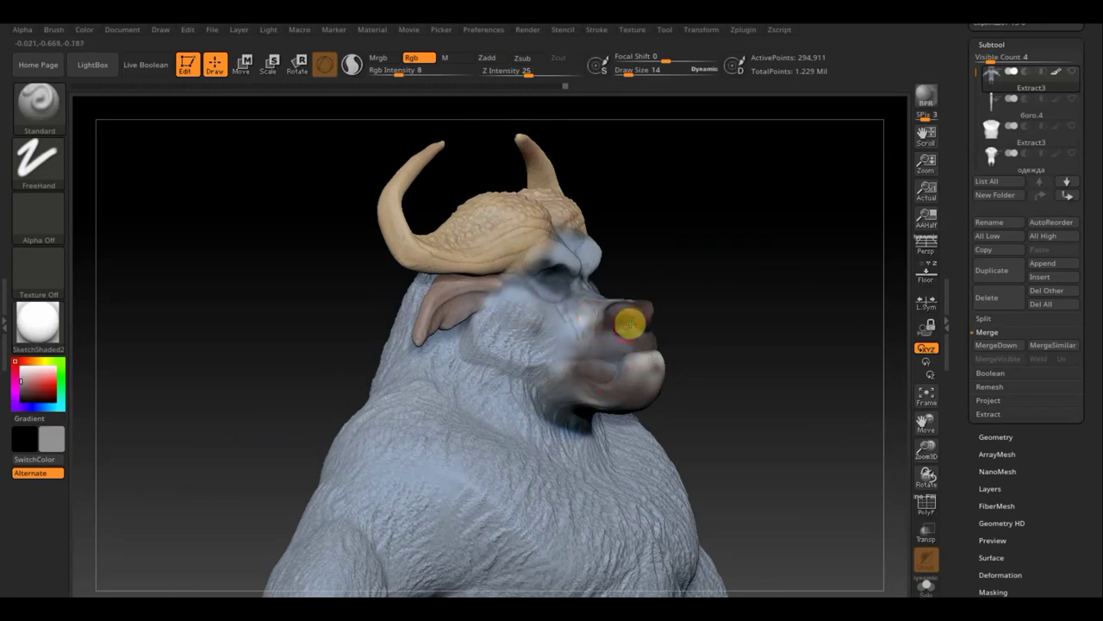
mouse_move(629, 324)
left_mouse_down()
mouse_move(431, 320)
mouse_move(564, 256)
mouse_move(552, 253)
mouse_move(579, 256)
mouse_move(523, 264)
mouse_move(552, 277)
mouse_move(498, 273)
mouse_move(557, 247)
mouse_move(526, 241)
mouse_move(540, 297)
mouse_move(583, 362)
left_mouse_up()
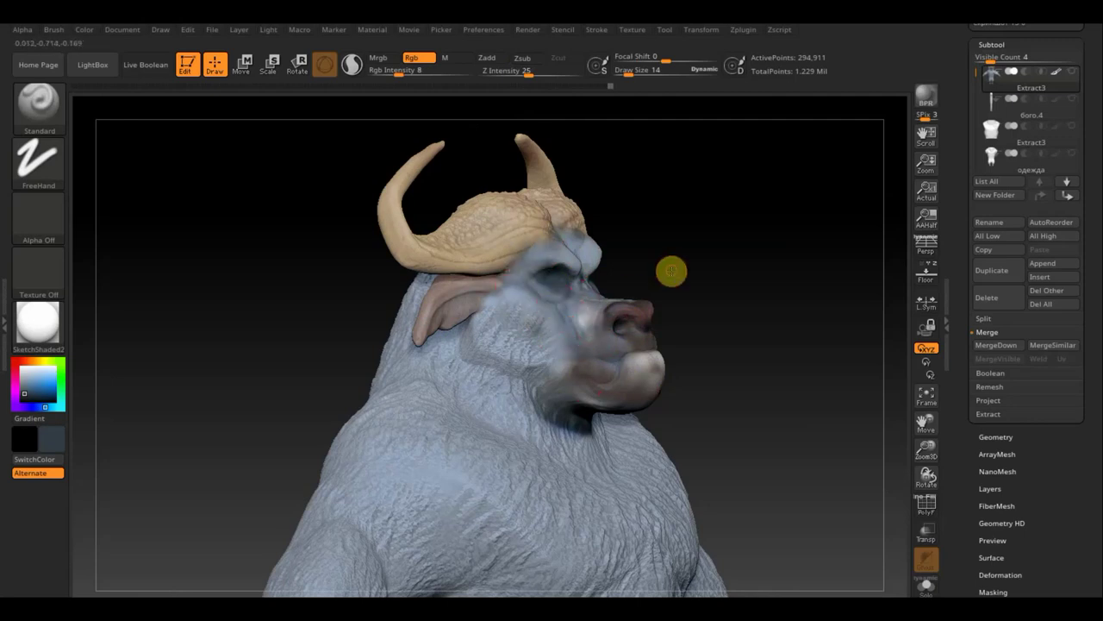
mouse_move(670, 270)
left_mouse_down()
mouse_move(623, 290)
mouse_move(612, 262)
left_mouse_up()
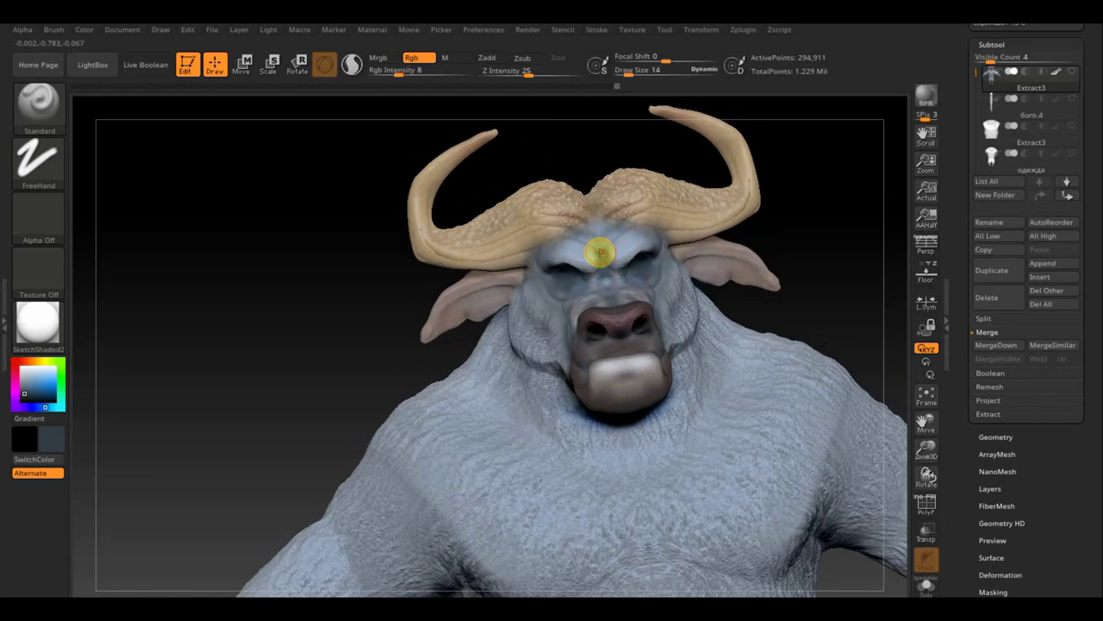
mouse_move(609, 228)
left_mouse_down()
mouse_move(689, 266)
mouse_move(653, 288)
mouse_move(670, 326)
mouse_move(521, 294)
left_mouse_up()
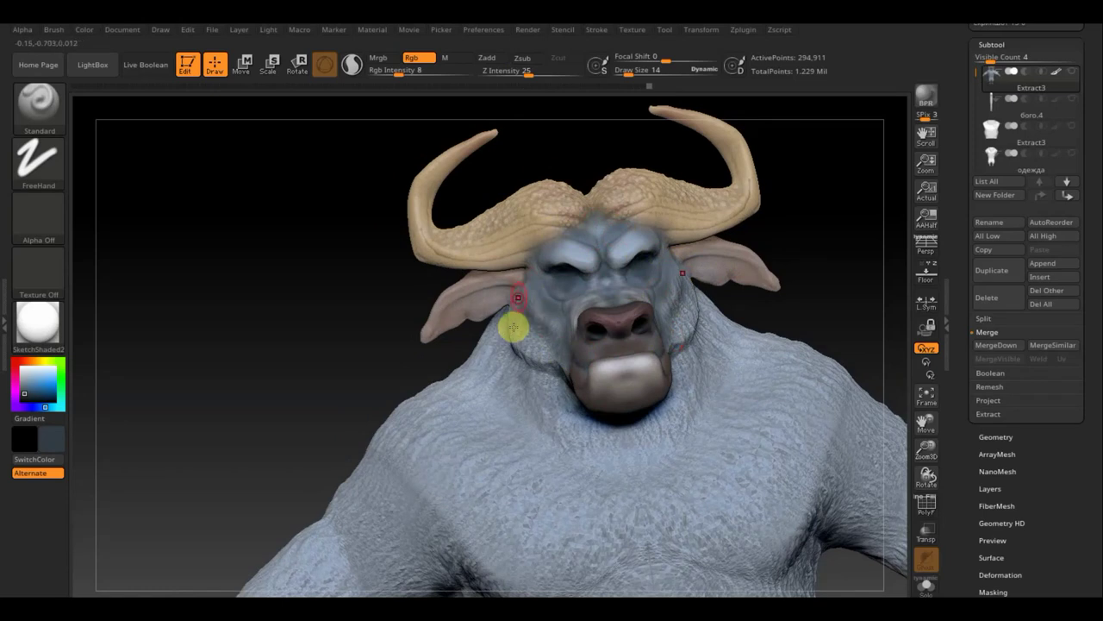
mouse_move(816, 298)
left_mouse_down("shift")
mouse_move(823, 341)
mouse_move(767, 271)
mouse_move(751, 295)
mouse_move(741, 268)
left_mouse_up("shift")
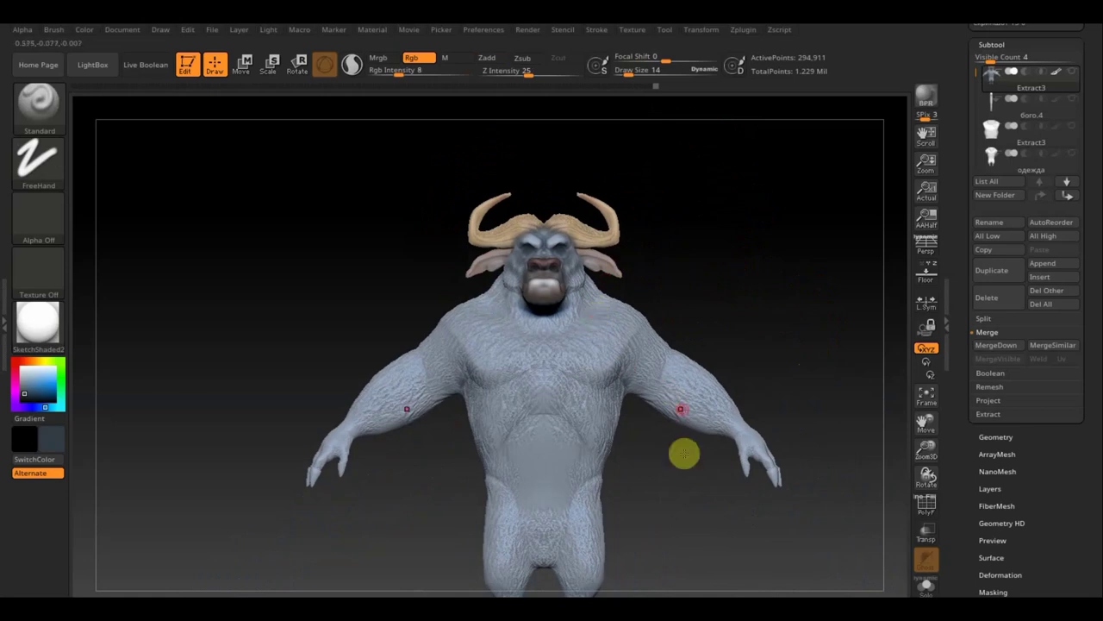
Paint both feet black and raise Rgb Intensity to 35.
mouse_move(673, 482)
left_mouse_down("alt")
mouse_move(655, 383)
mouse_move(655, 453)
mouse_move(643, 389)
mouse_move(645, 466)
left_mouse_up("alt")
left_click_drag(49, 445, 44, 517)
mouse_move(622, 505)
left_mouse_down("alt")
mouse_move(619, 489)
mouse_move(638, 515)
mouse_move(717, 370)
mouse_move(583, 438)
left_mouse_up("alt")
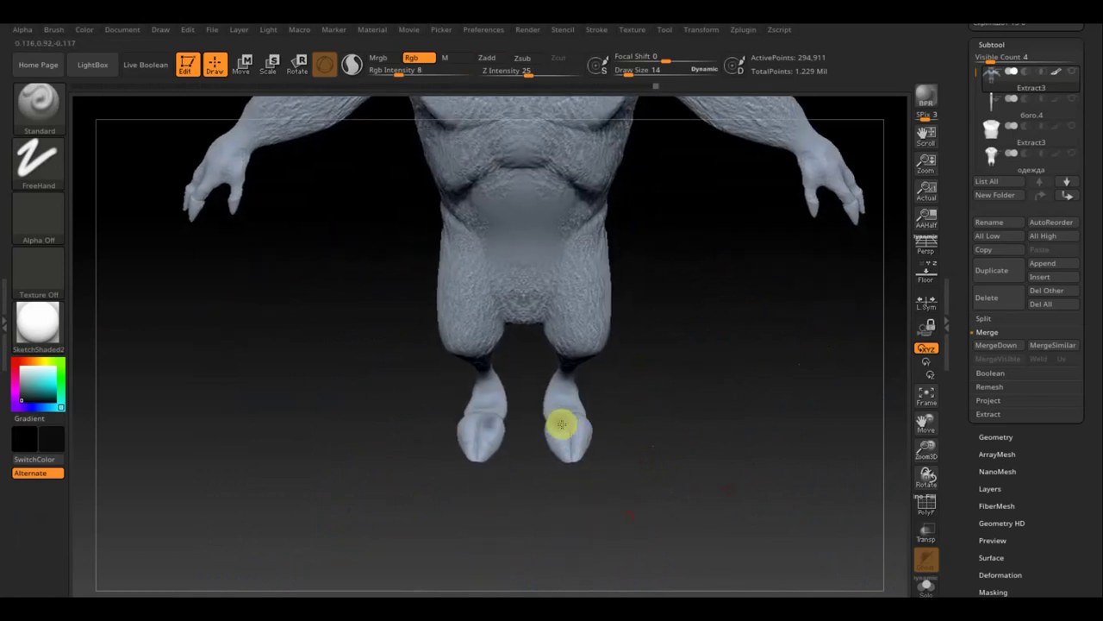
left_click(561, 424)
left_click(394, 71)
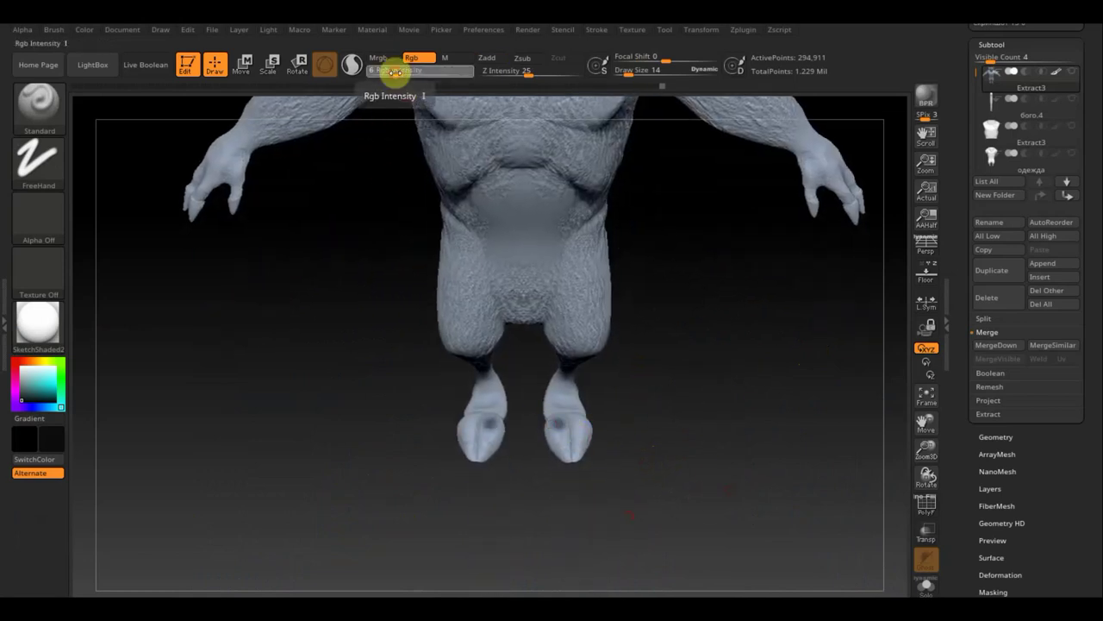
type("35")
key("Return")
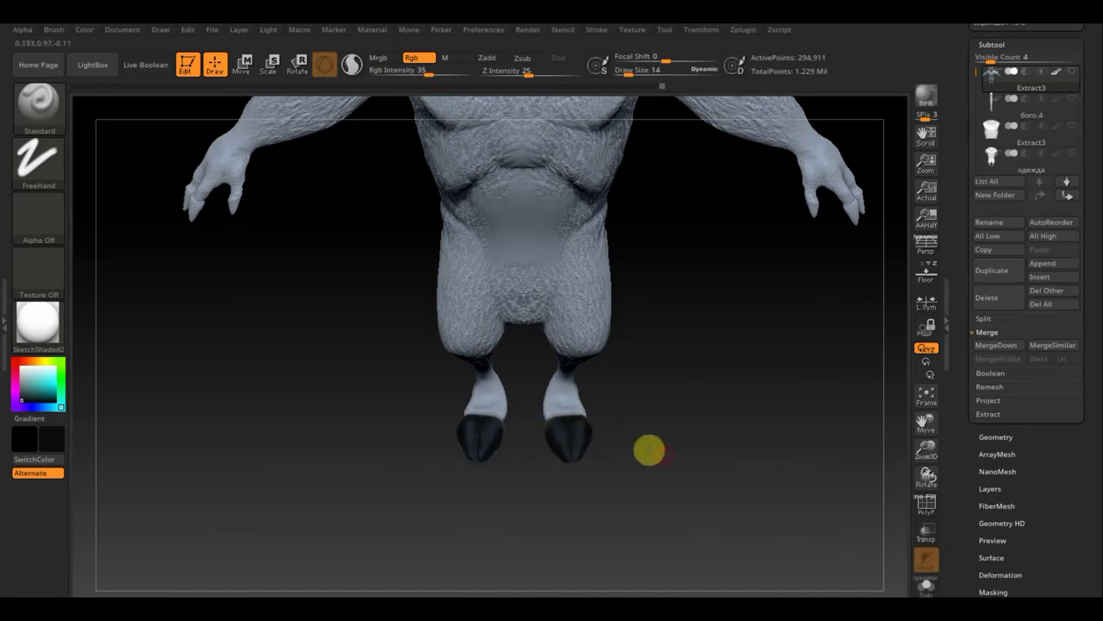
Rotate the model to face both hooves head-on.
left_click_drag(647, 448, 573, 424)
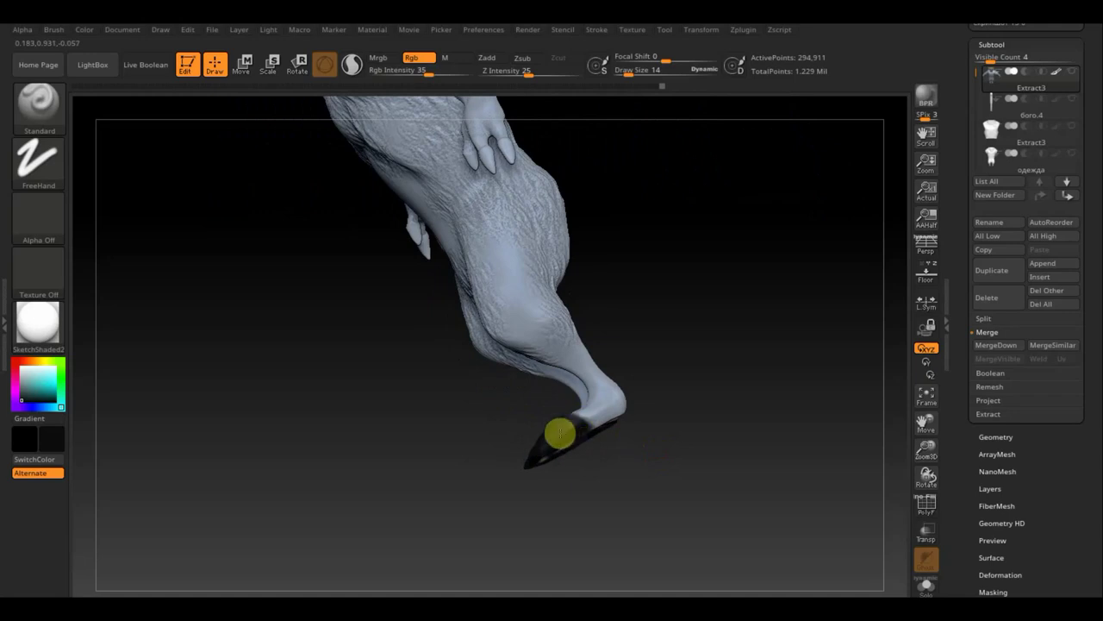
left_click_drag(604, 460, 567, 431)
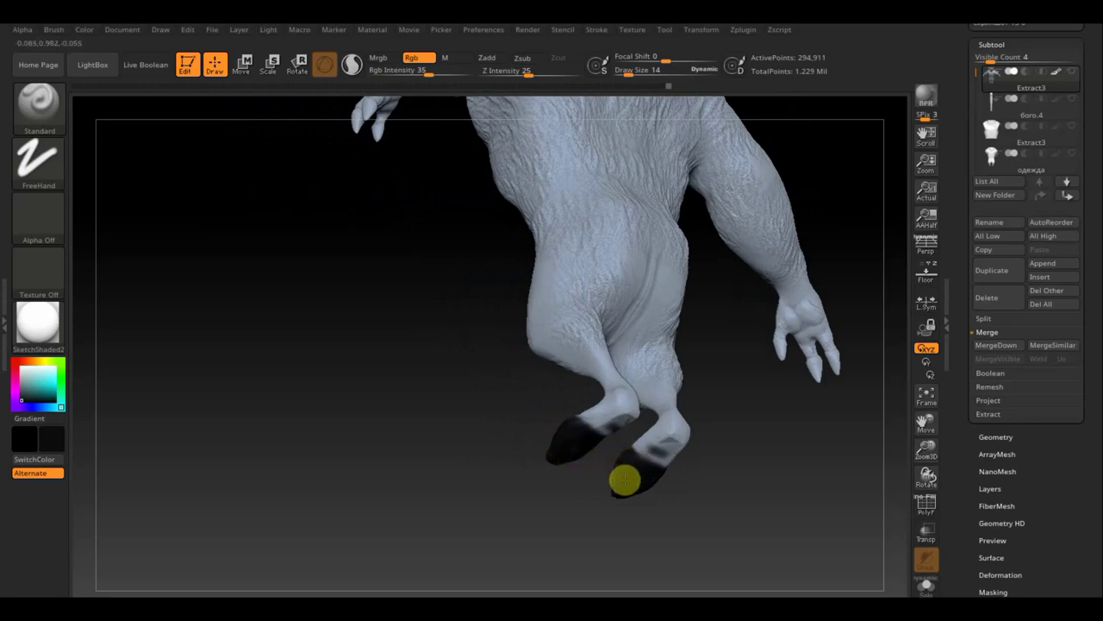
mouse_move(554, 508)
left_mouse_down()
mouse_move(632, 493)
mouse_move(716, 503)
mouse_move(678, 497)
left_mouse_up()
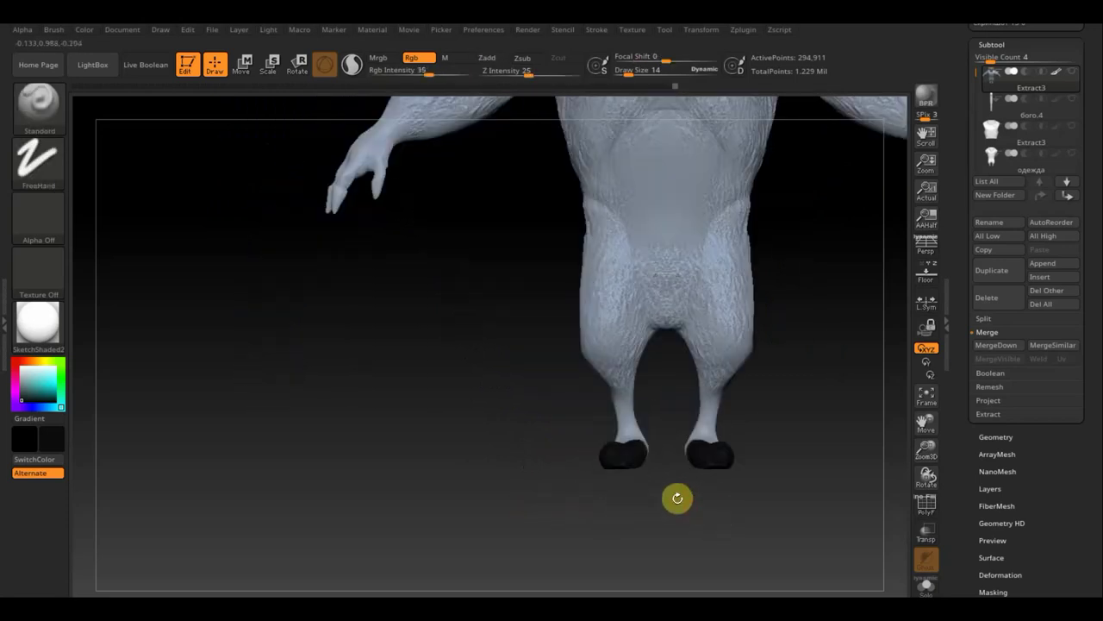
Set a near-white secondary colour, Rgb Intensity 3 and Draw Size 48, then swap to black.
left_click(51, 440)
left_click(34, 371)
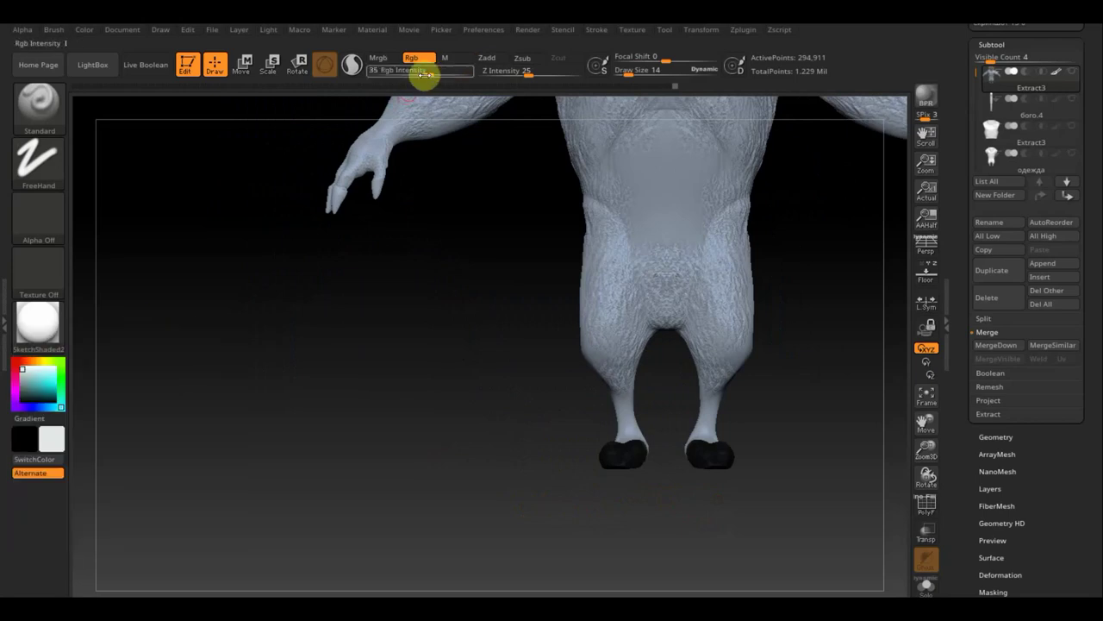
left_click_drag(424, 76, 409, 75)
left_click_drag(513, 351, 524, 411)
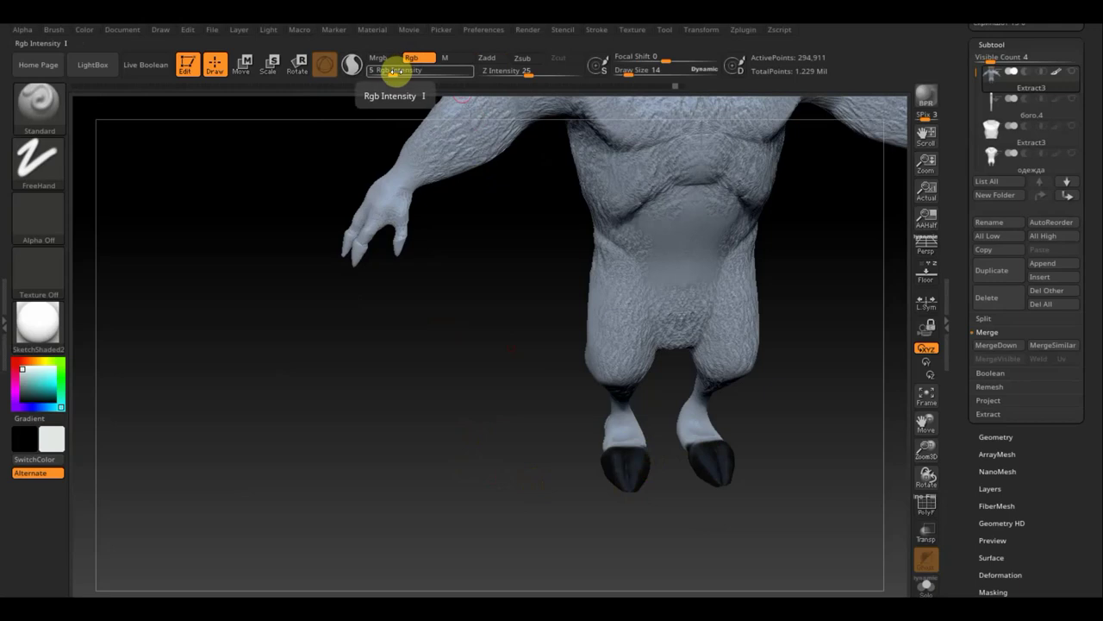
left_click_drag(394, 72, 390, 73)
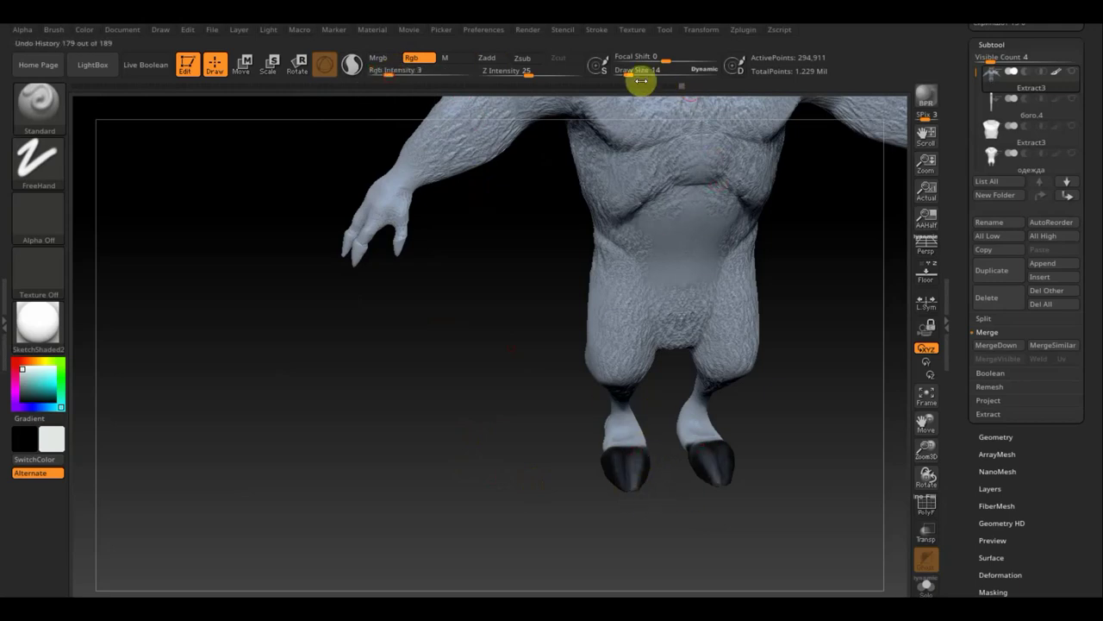
left_click_drag(634, 73, 630, 73)
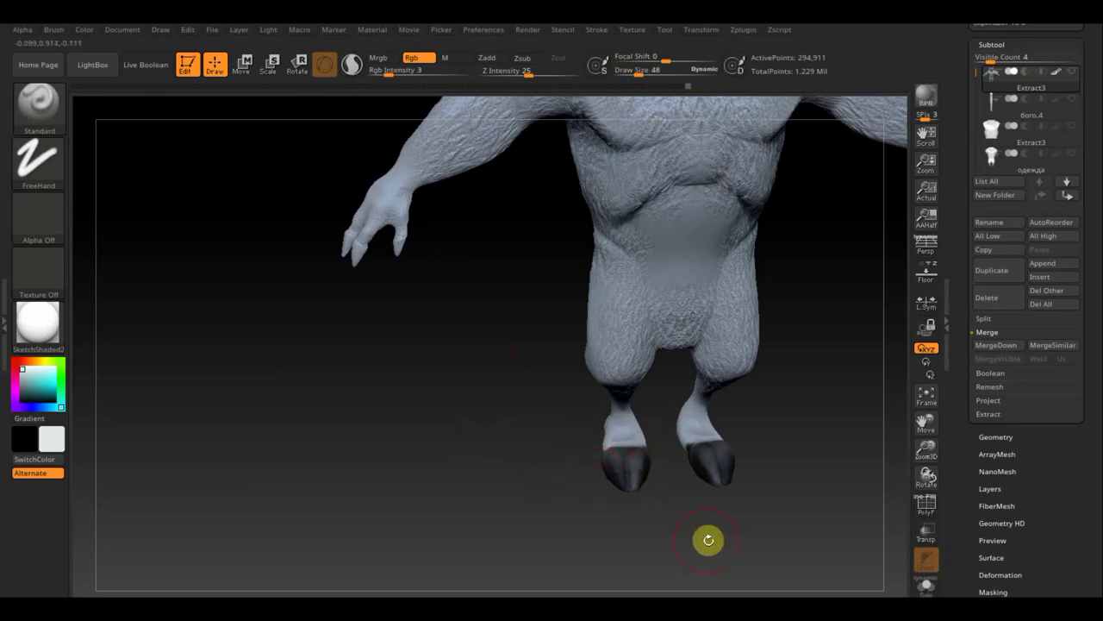
left_click_drag(785, 514, 786, 517, "shift")
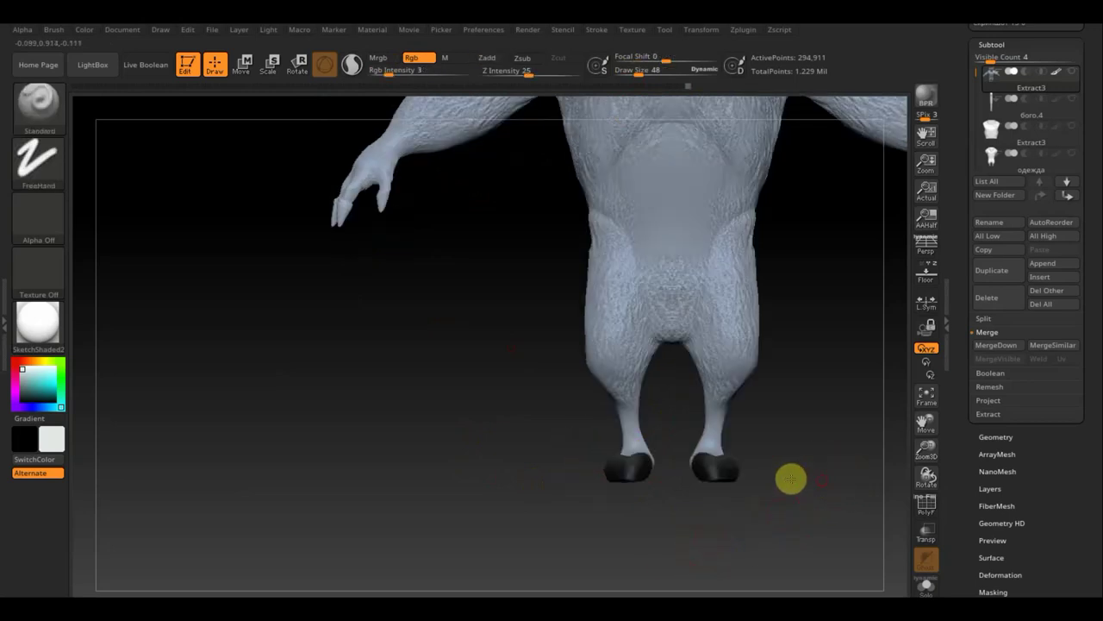
left_click_drag(791, 478, 732, 471, "alt")
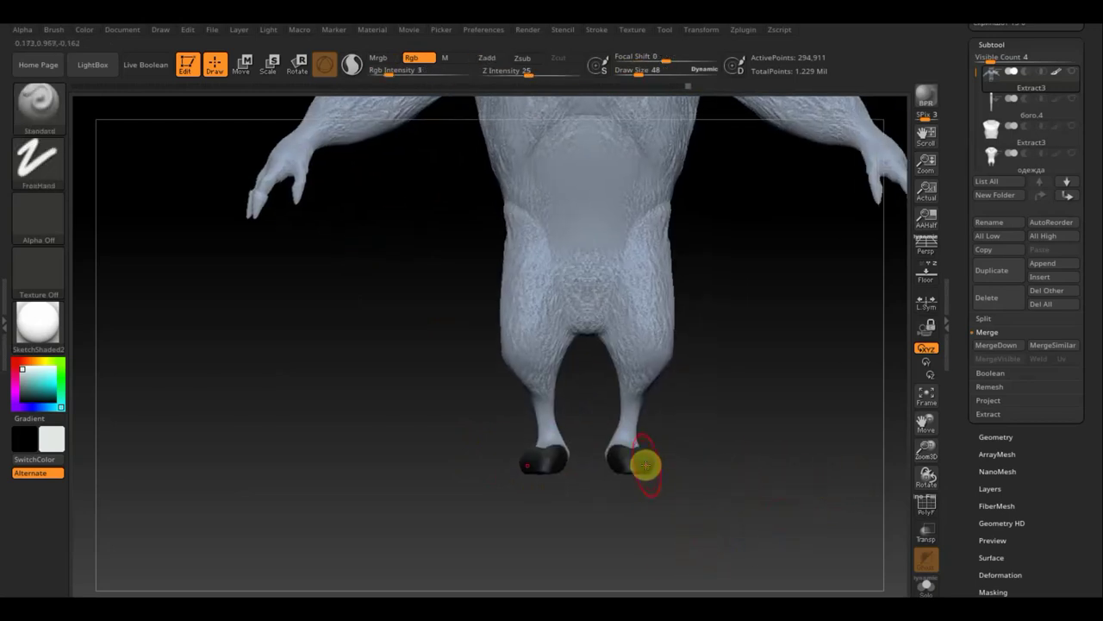
key("c")
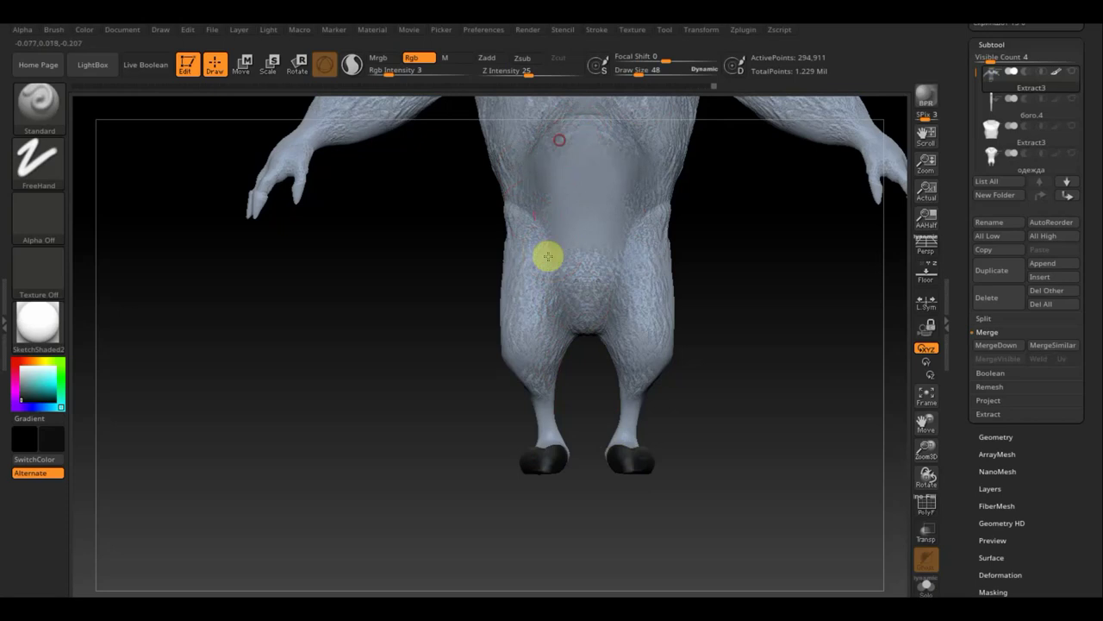
Lightly shade down the belly and along the thigh.
left_click_drag(601, 172, 572, 279, "shift")
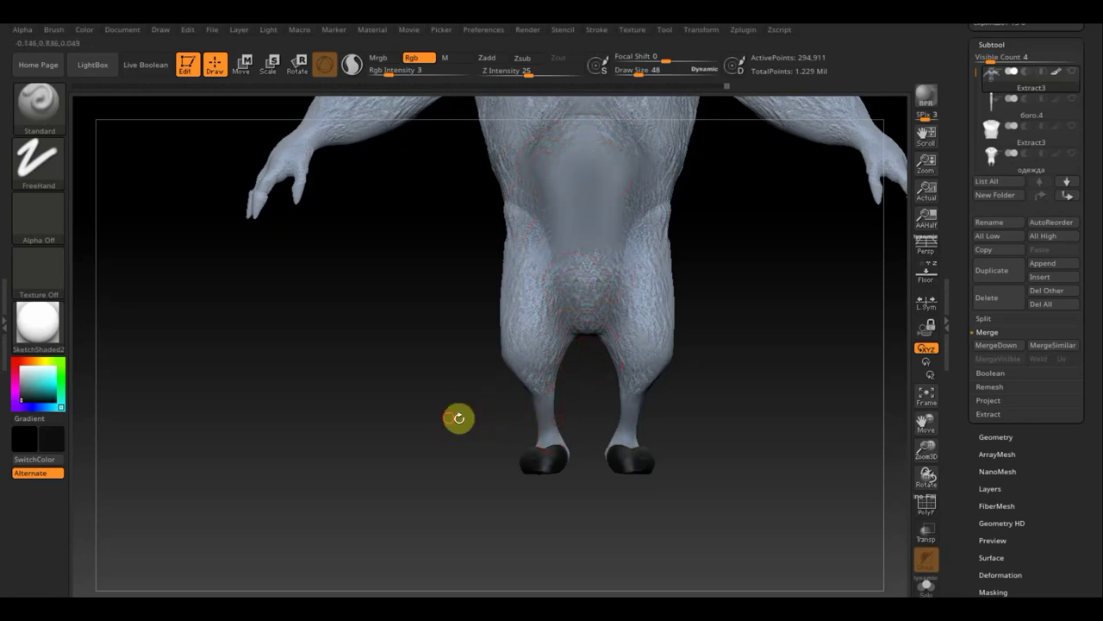
left_click_drag(457, 416, 534, 419)
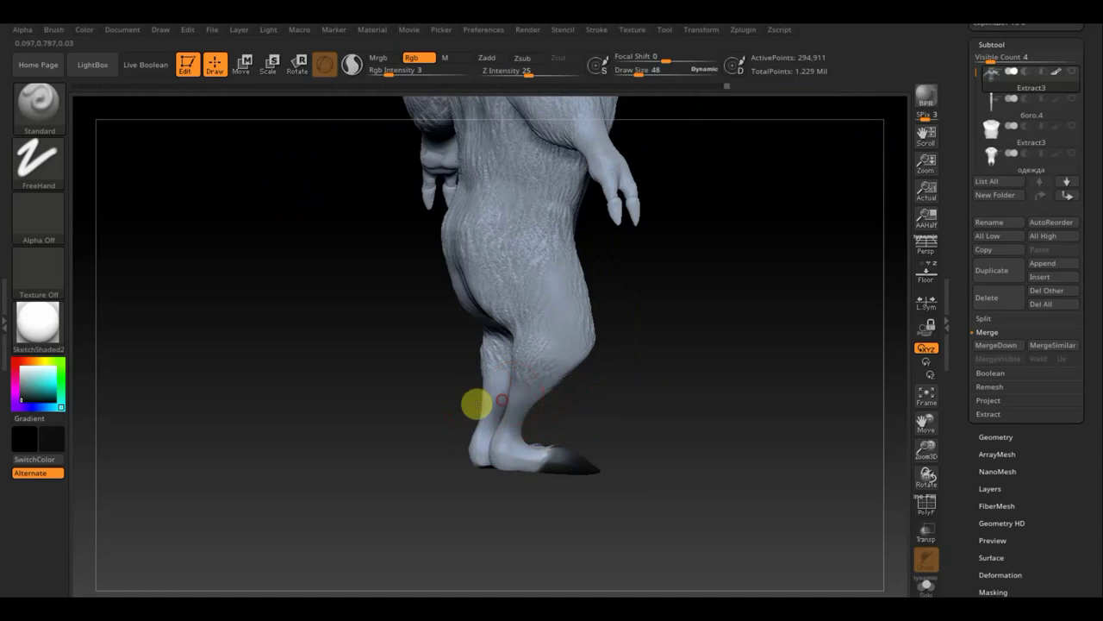
left_click_drag(487, 417, 517, 328, "shift")
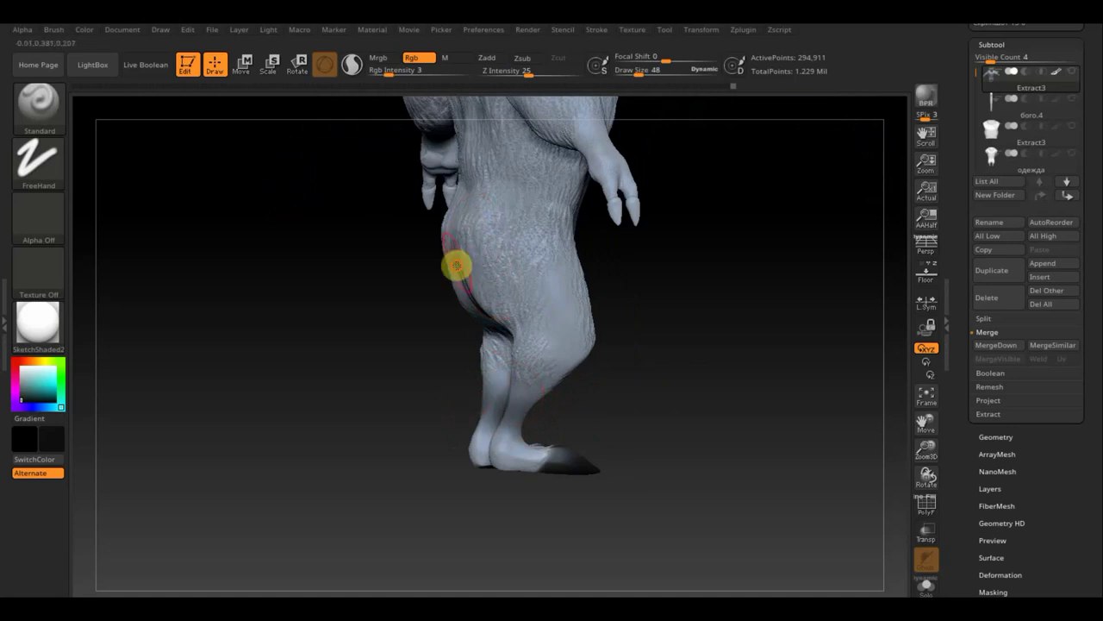
mouse_move(681, 349)
left_mouse_down()
mouse_move(667, 364)
mouse_move(708, 446)
mouse_move(715, 493)
mouse_move(784, 399)
left_mouse_up()
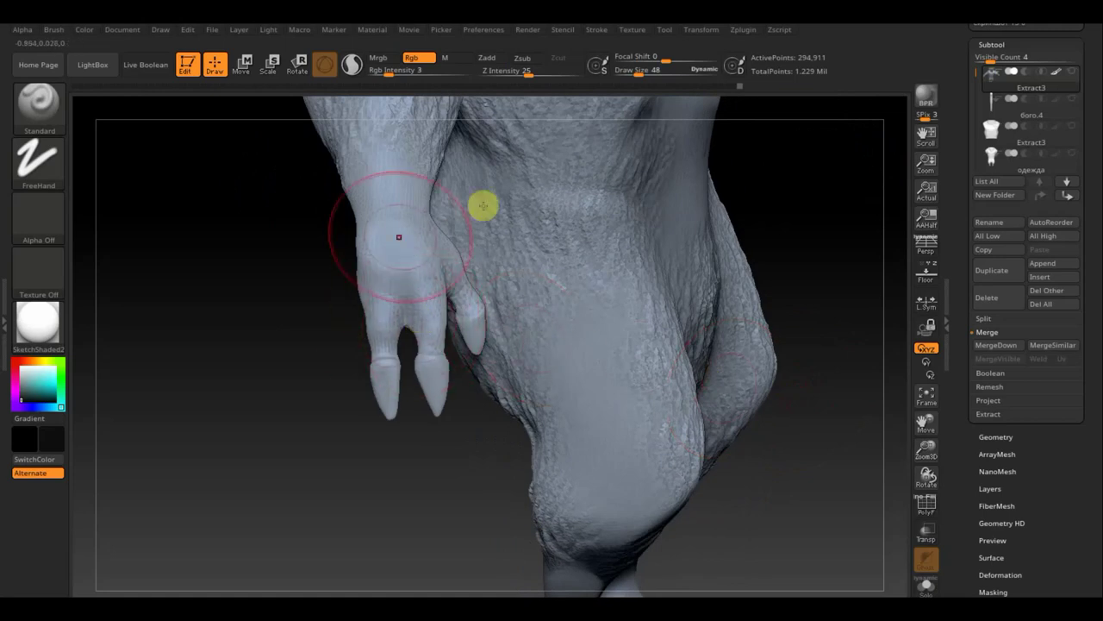
Set Draw Size to 15 and Rgb Intensity to 30.
left_click_drag(637, 74, 603, 73)
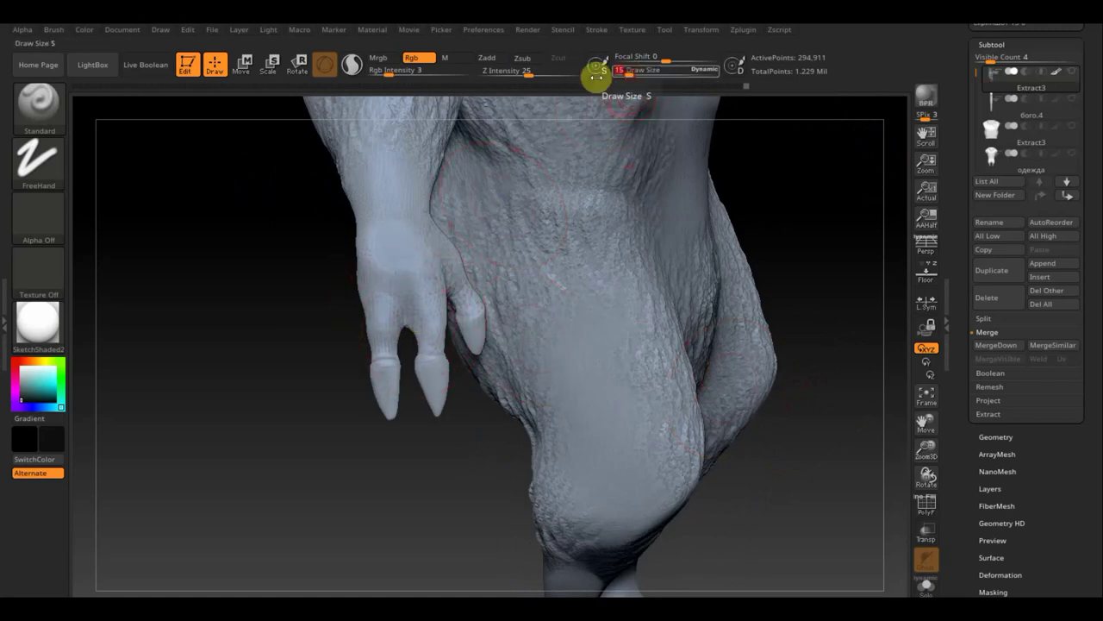
left_click(395, 72)
type("0")
key("Return")
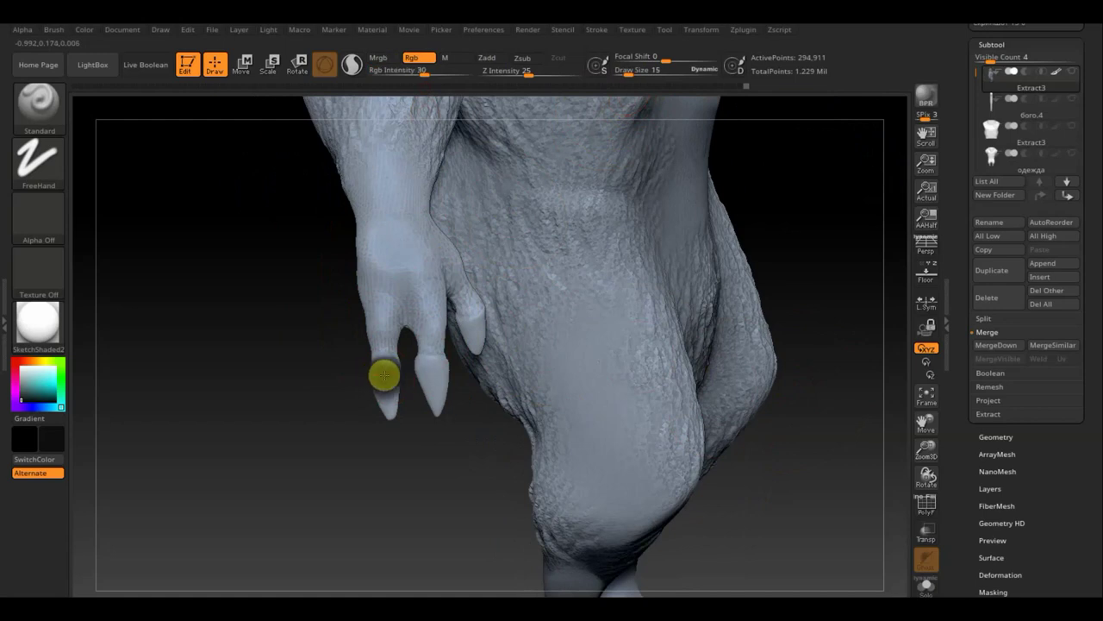
Paint each claw tip of the hand dark black, turning the hand to reach them all.
mouse_move(383, 375)
left_mouse_down()
mouse_move(386, 396)
mouse_move(433, 416)
mouse_move(445, 373)
left_mouse_up()
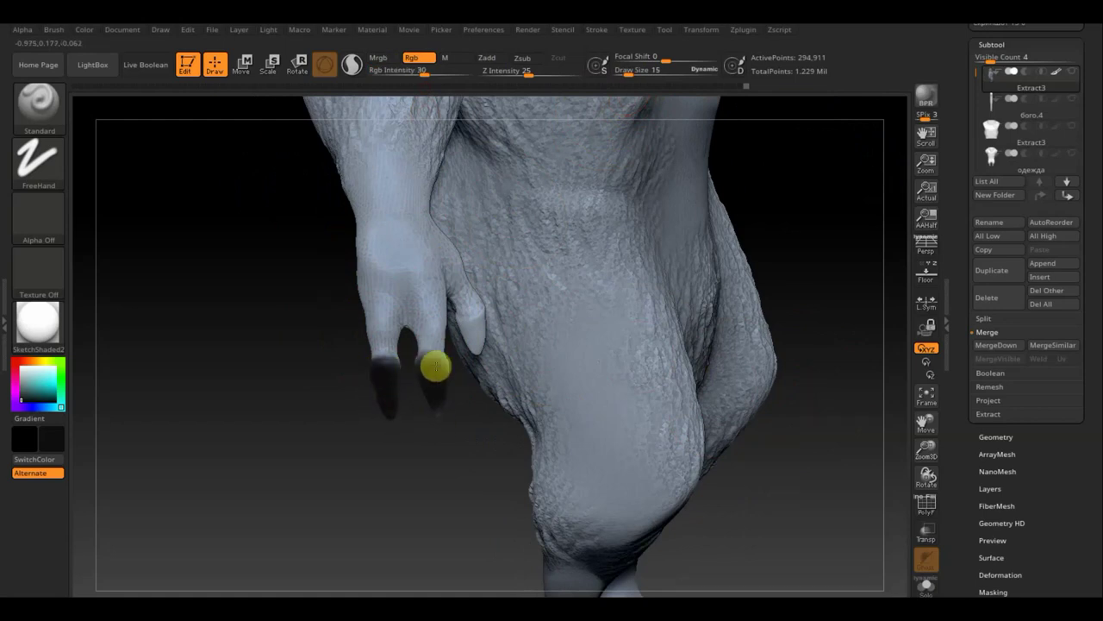
mouse_move(426, 450)
left_mouse_down()
mouse_move(436, 369)
mouse_move(490, 402)
mouse_move(768, 401)
mouse_move(774, 419)
left_mouse_up()
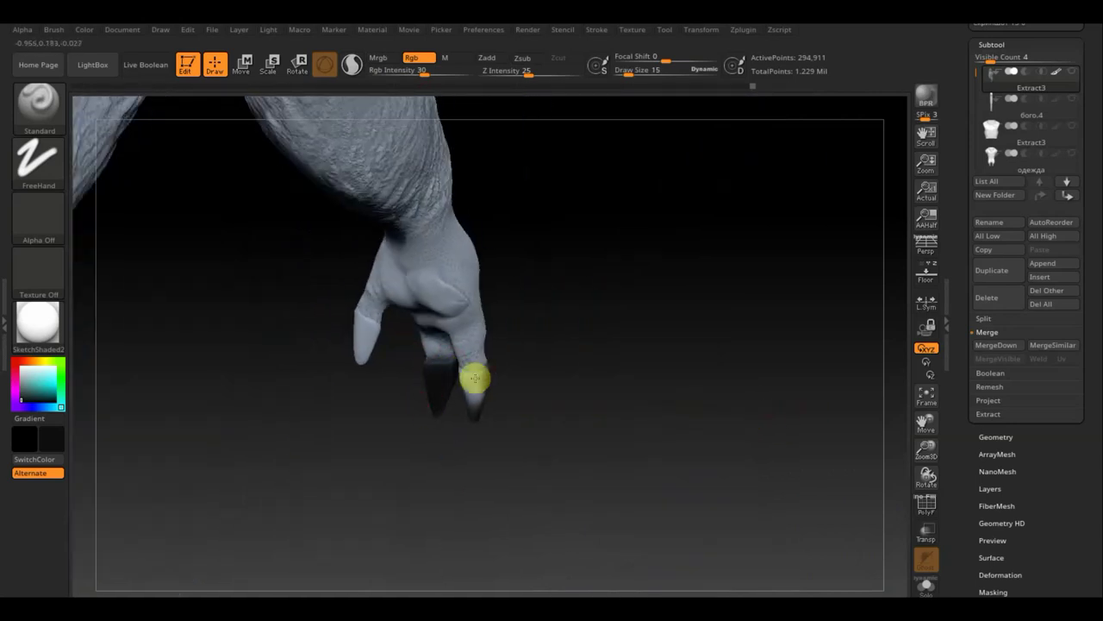
left_click_drag(475, 379, 455, 377)
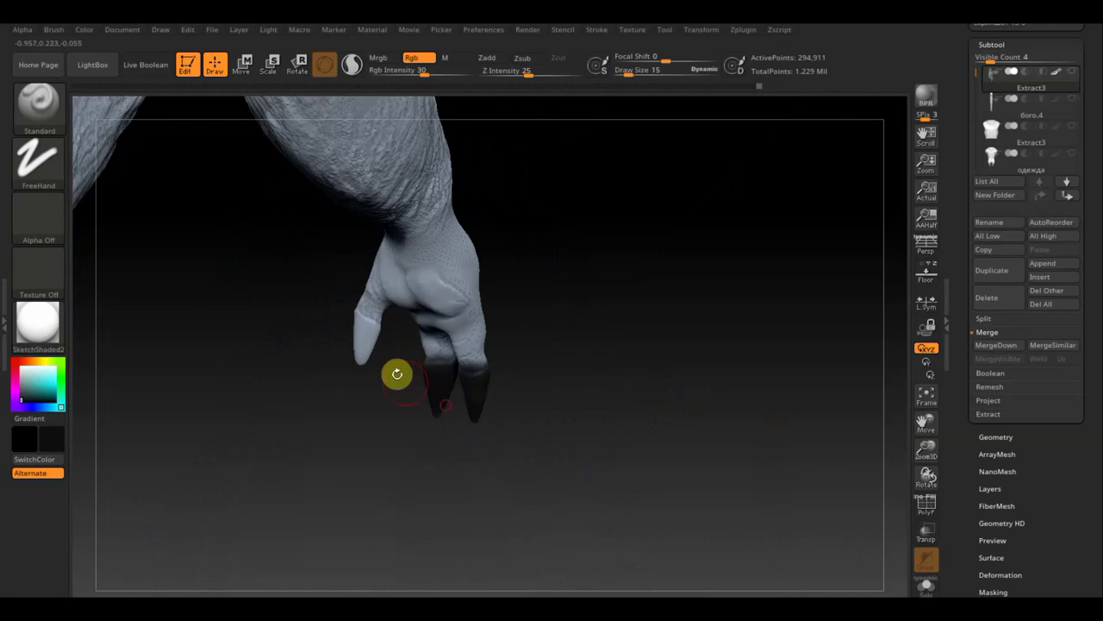
left_click(384, 337)
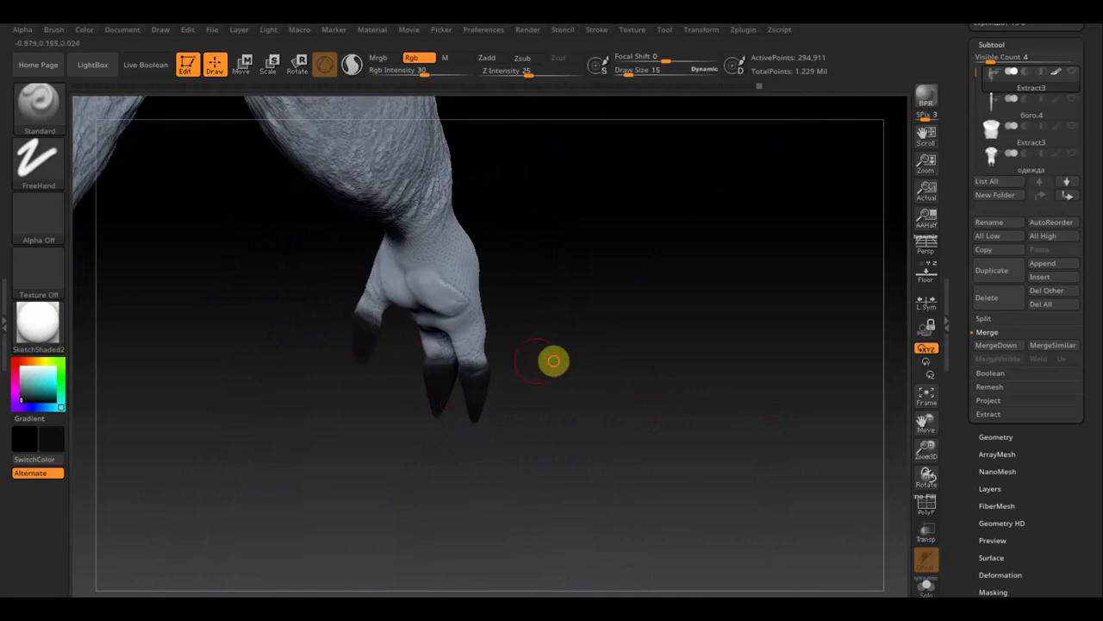
mouse_move(552, 359)
left_mouse_down()
mouse_move(414, 387)
mouse_move(388, 374)
mouse_move(389, 327)
left_mouse_up()
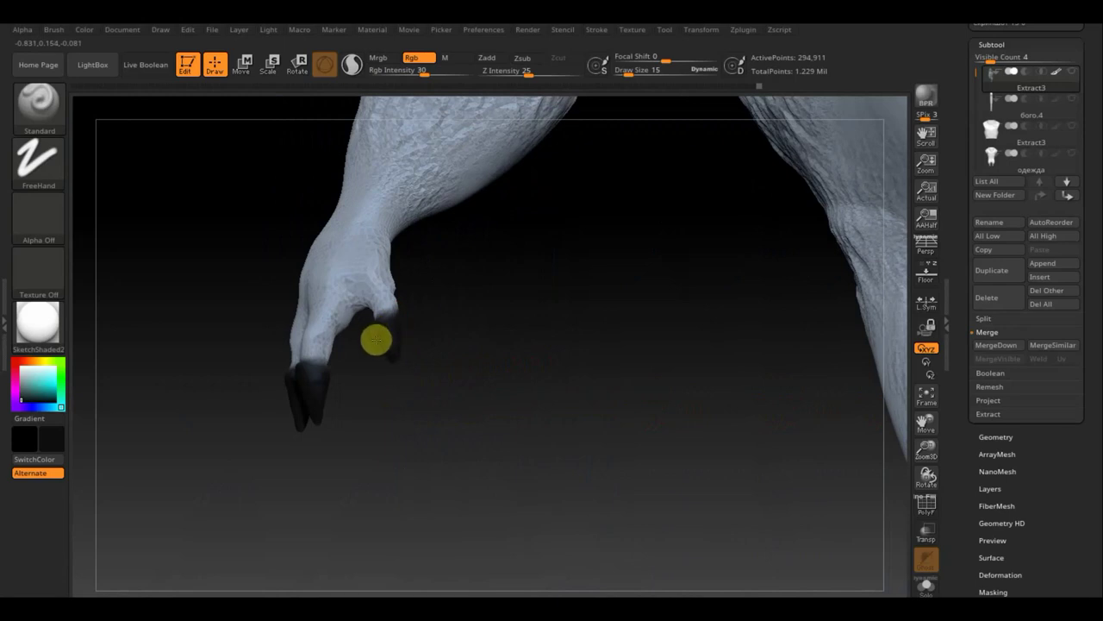
left_click(436, 404)
mouse_move(556, 434)
left_mouse_down()
mouse_move(546, 460)
mouse_move(557, 451)
mouse_move(628, 458)
mouse_move(644, 413)
mouse_move(672, 387)
mouse_move(574, 377)
left_mouse_up()
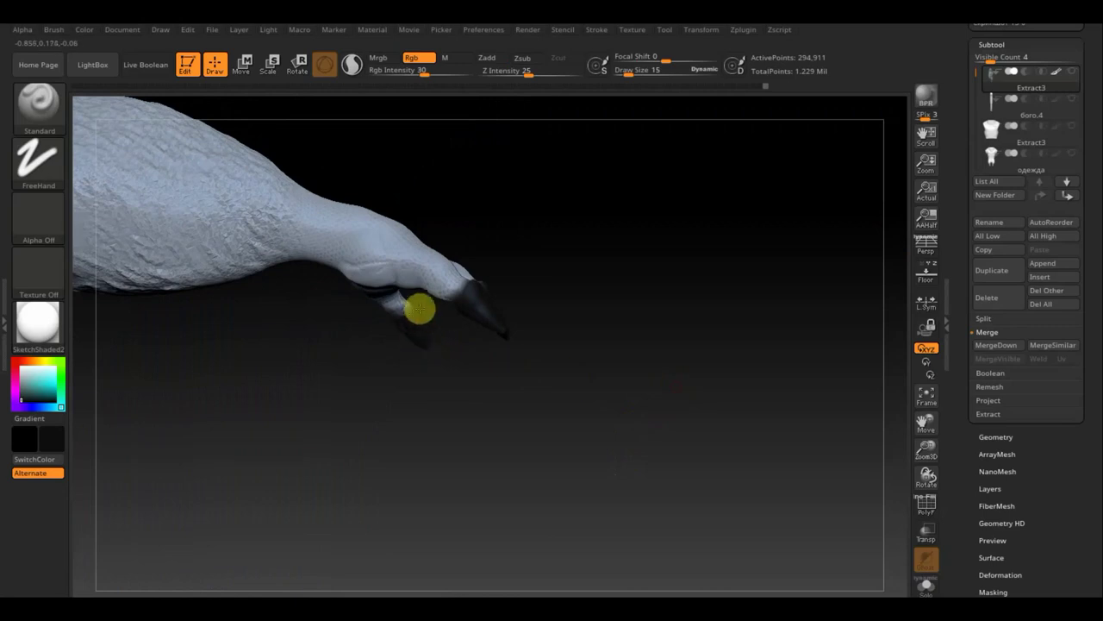
left_click_drag(534, 340, 517, 423)
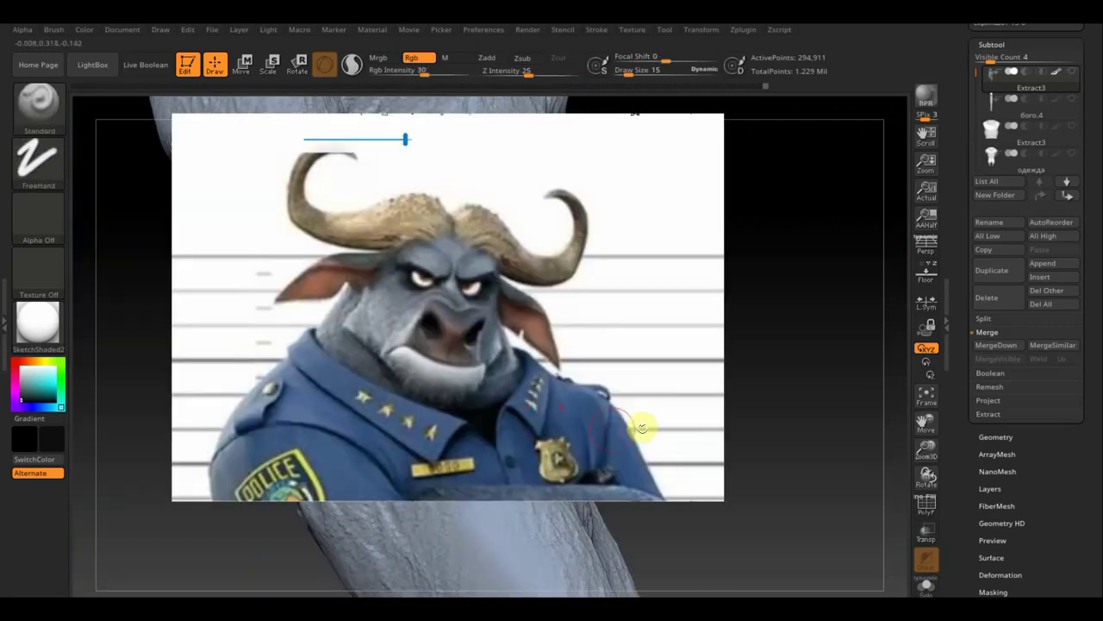
Hide the reference image and bring the head and chest into view.
key("shift")
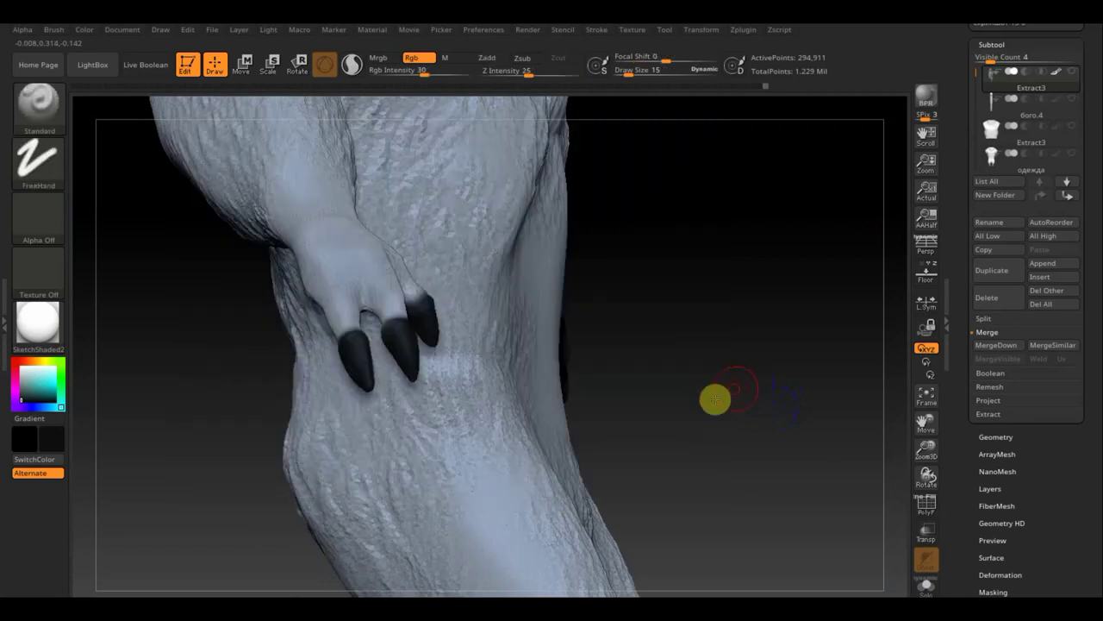
mouse_move(714, 397)
left_mouse_down("shift")
mouse_move(678, 404)
mouse_move(682, 421)
left_mouse_up("shift")
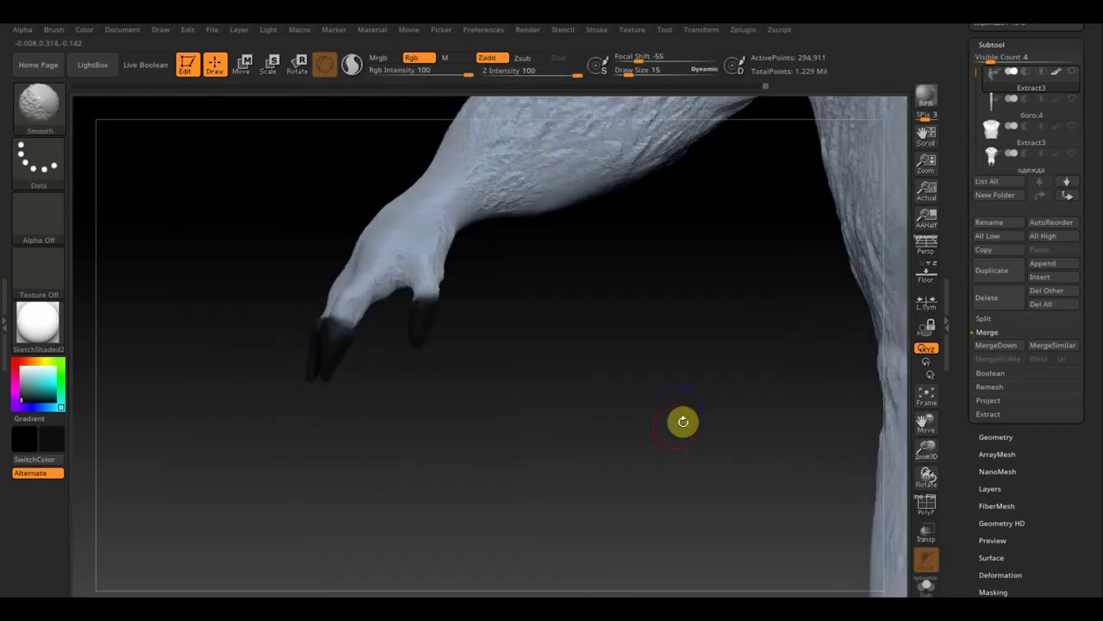
left_click_drag(596, 544, 471, 566, "alt")
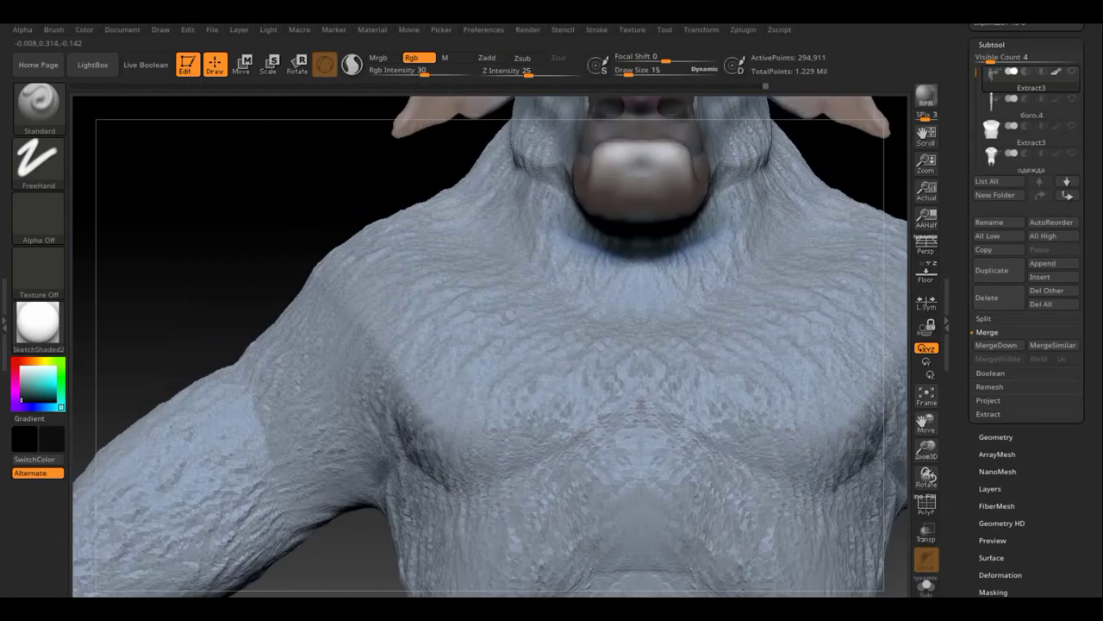
mouse_move(732, 111)
left_mouse_down("alt")
mouse_move(744, 328)
mouse_move(491, 273)
left_mouse_up("alt")
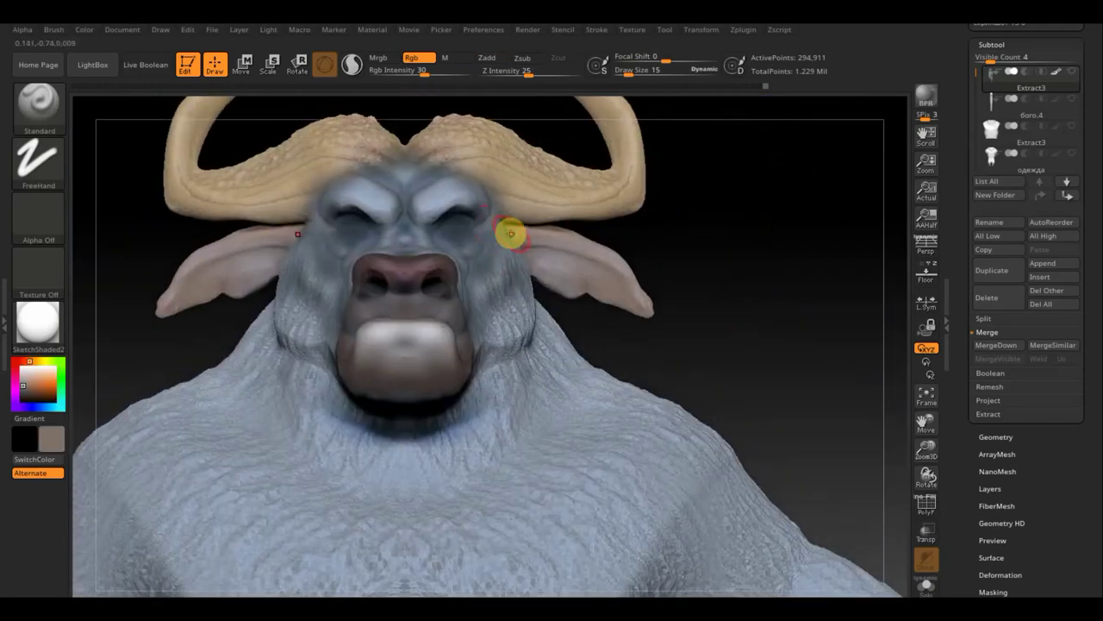
Paint grey over the ear base and cheek, then set Rgb Intensity 4 and Draw Size 65.
mouse_move(517, 229)
left_mouse_down()
mouse_move(552, 233)
mouse_move(480, 251)
mouse_move(512, 229)
mouse_move(616, 253)
mouse_move(515, 228)
mouse_move(652, 270)
mouse_move(653, 303)
mouse_move(712, 313)
mouse_move(740, 294)
mouse_move(633, 303)
mouse_move(719, 224)
mouse_move(707, 216)
mouse_move(733, 222)
mouse_move(726, 234)
mouse_move(819, 148)
mouse_move(744, 167)
left_mouse_up()
mouse_move(402, 74)
left_mouse_down()
mouse_move(414, 72)
mouse_move(395, 72)
left_mouse_up()
mouse_move(628, 71)
left_mouse_down()
mouse_move(658, 78)
mouse_move(643, 76)
left_mouse_up()
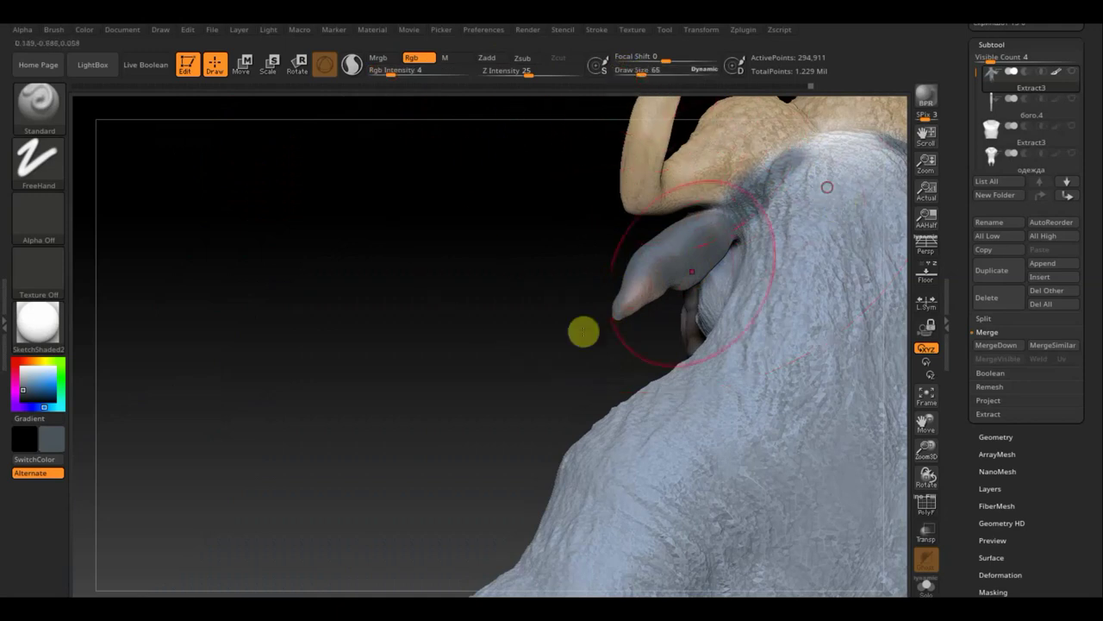
Darken the back of the neck and shoulders, then return to a front view.
mouse_move(454, 399)
left_mouse_down("alt")
mouse_move(375, 320)
mouse_move(480, 322)
mouse_move(473, 348)
left_mouse_up("alt")
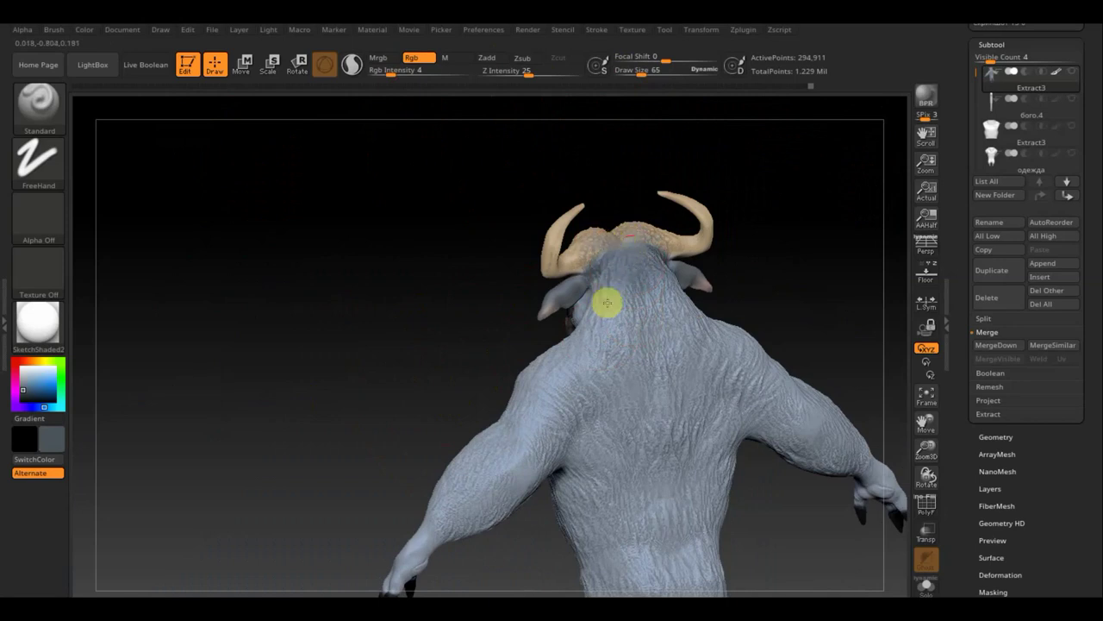
mouse_move(607, 301)
left_mouse_down()
mouse_move(572, 345)
mouse_move(561, 406)
left_mouse_up()
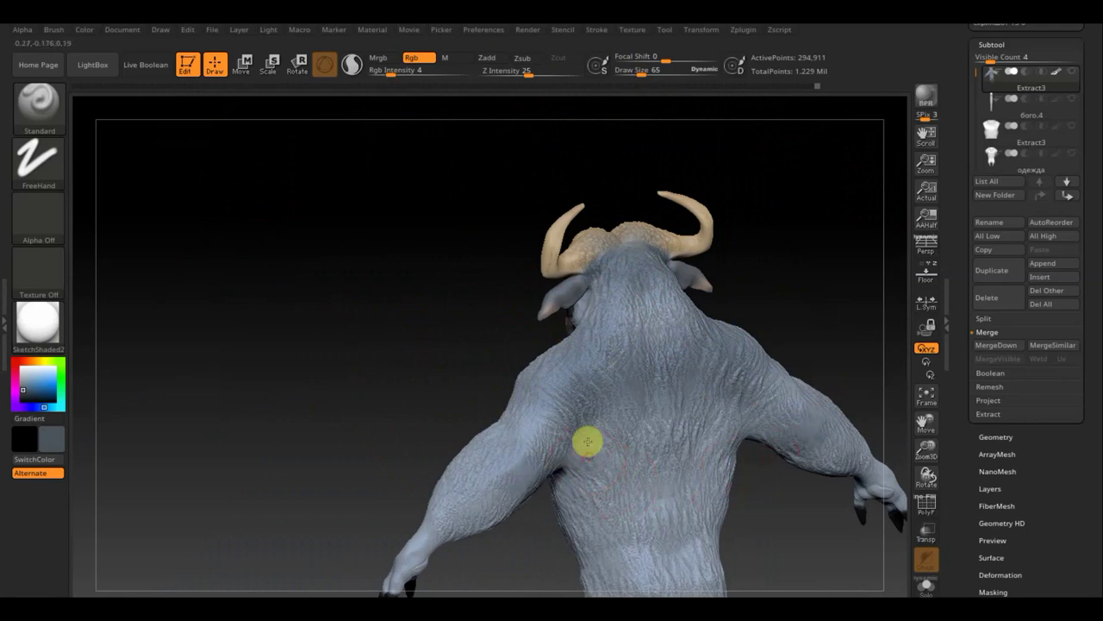
left_click_drag(384, 342, 603, 452)
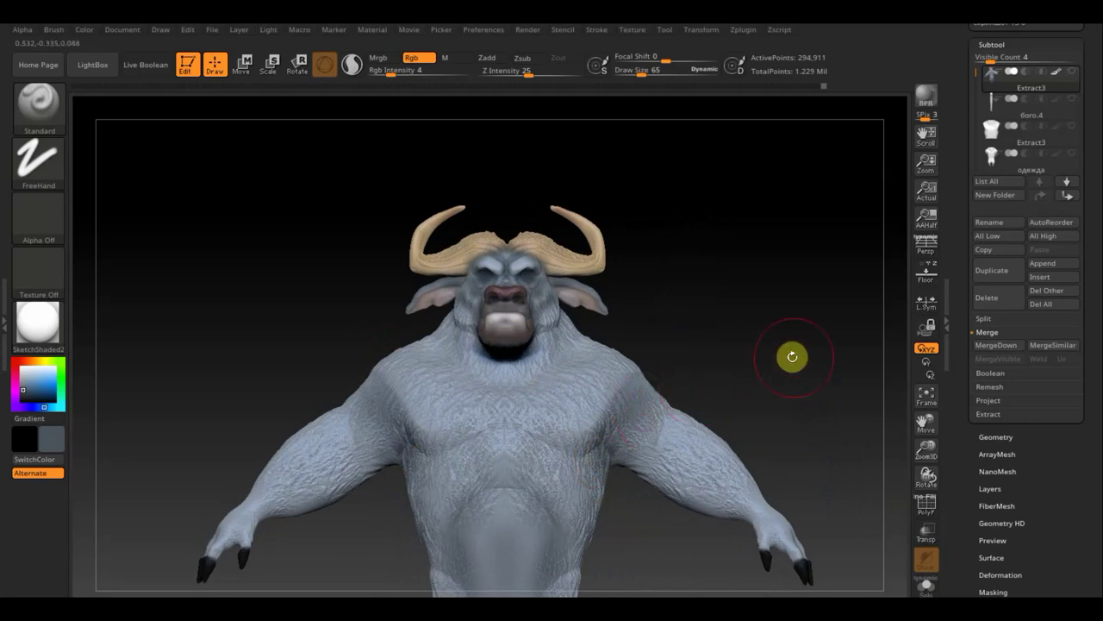
Zoom out and recentre to frame the whole character, then bring up the SubTool picker.
key("shift")
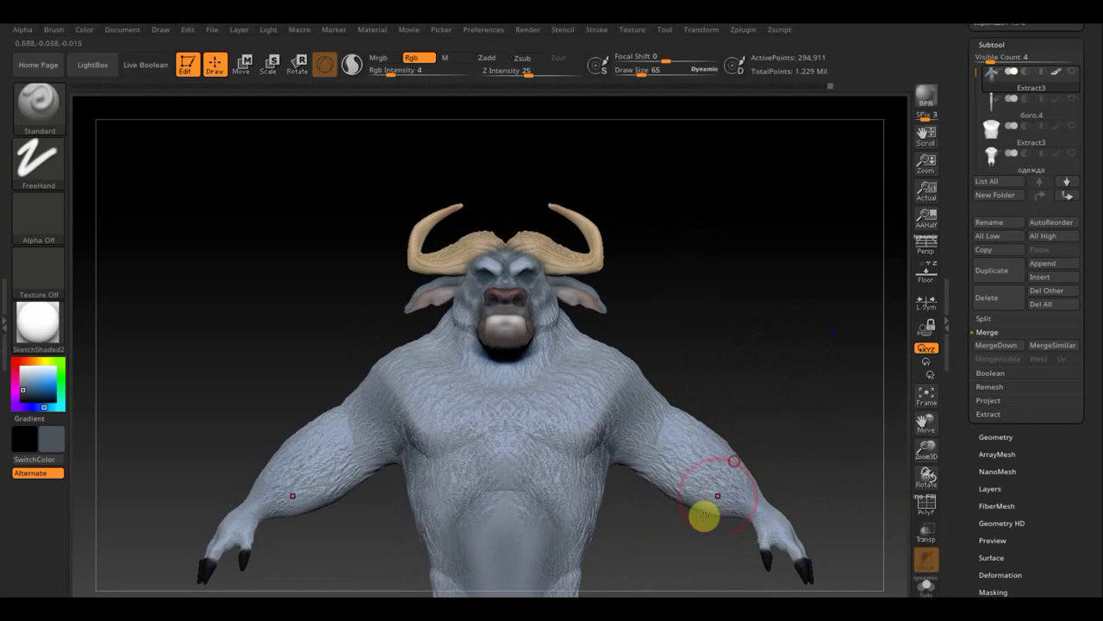
left_click_drag(643, 563, 636, 401, "alt")
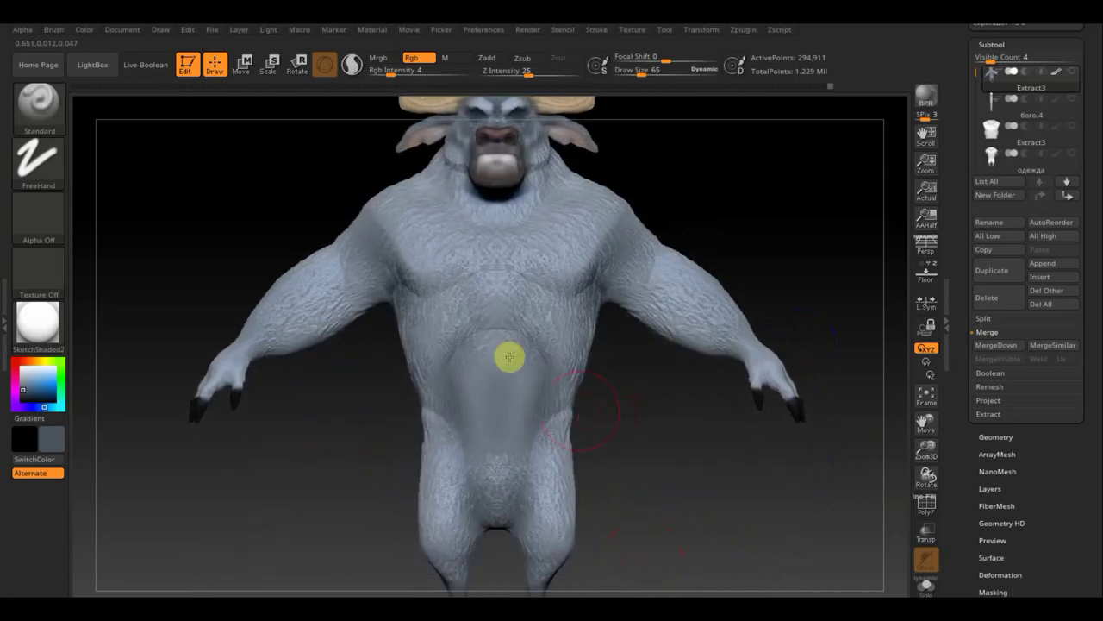
left_click_drag(662, 443, 649, 404, "alt")
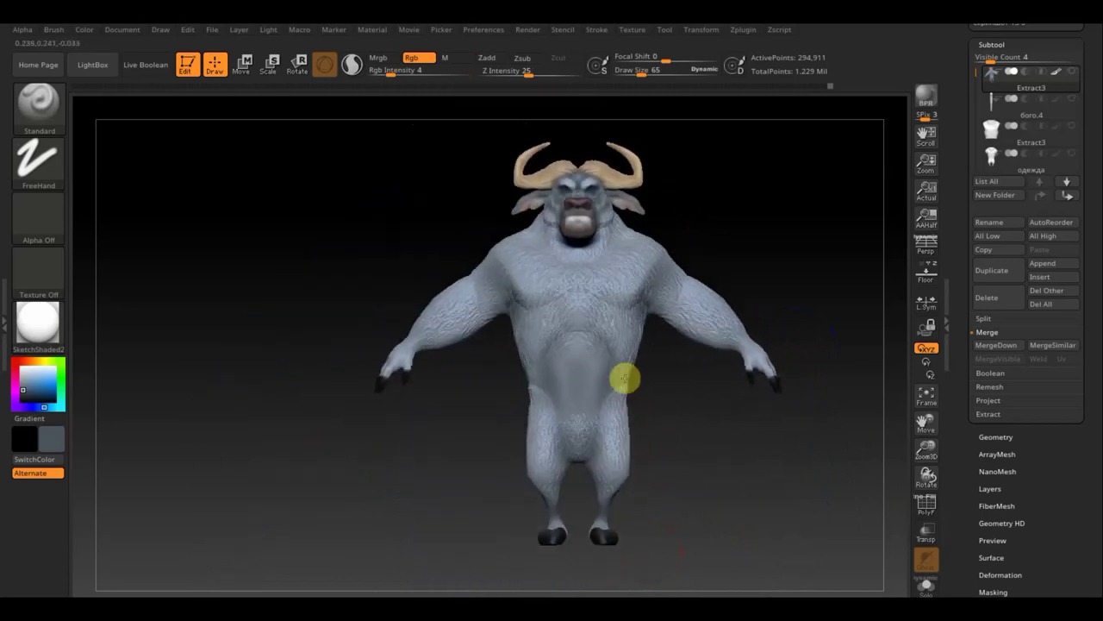
mouse_move(726, 406)
left_mouse_down("alt")
mouse_move(687, 438)
mouse_move(681, 431)
mouse_move(731, 448)
mouse_move(689, 459)
mouse_move(702, 458)
left_mouse_up("alt")
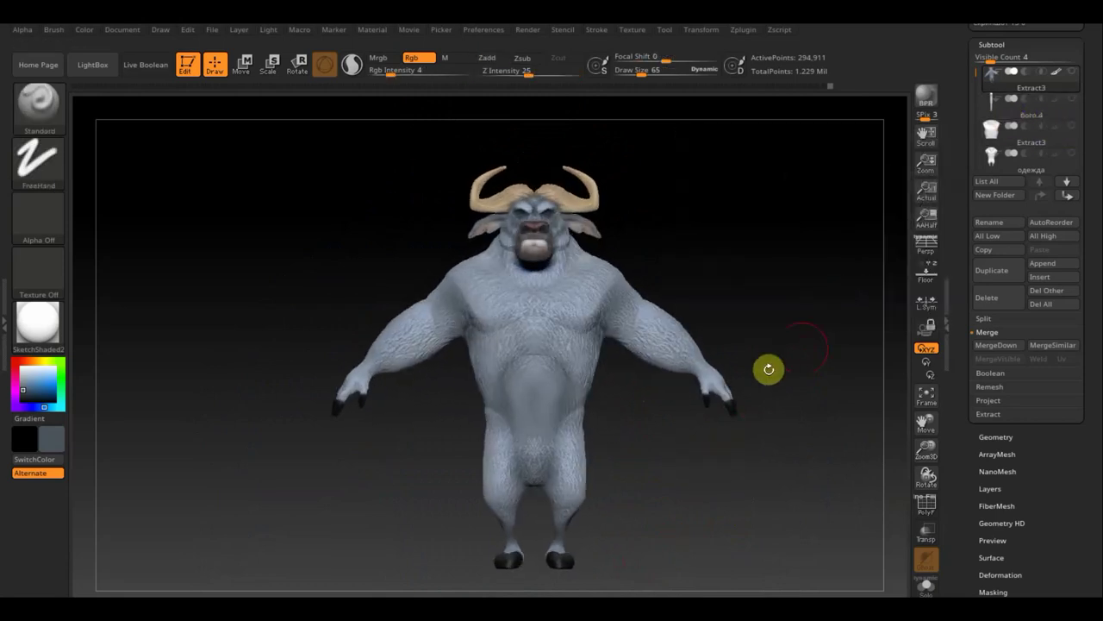
key("n")
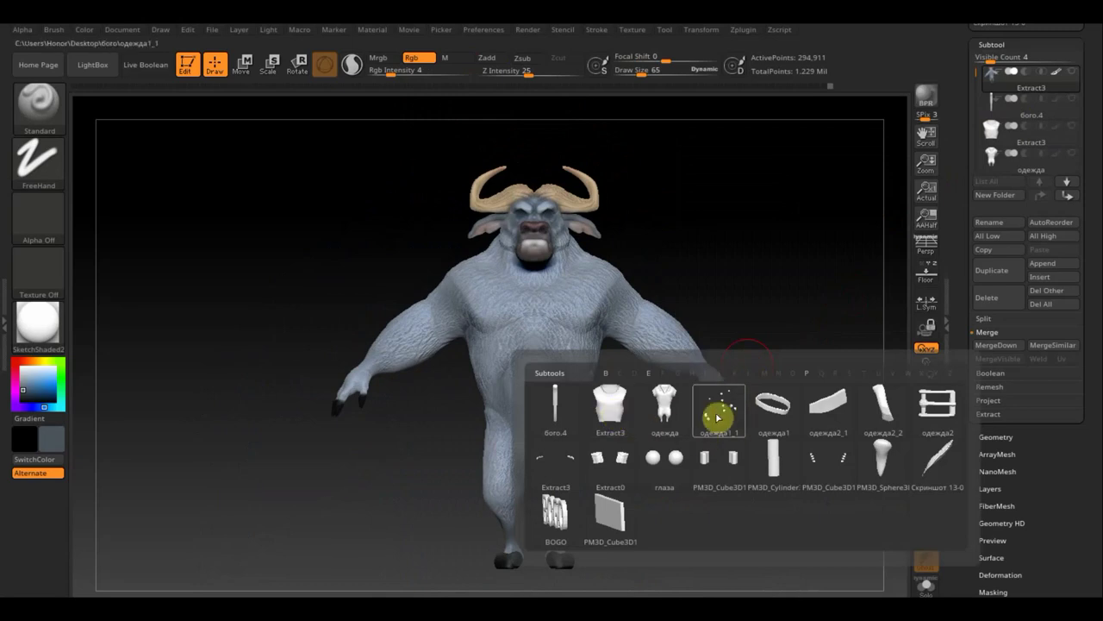
Select the одежда shirt subtool and insert PM3D_Cube3D1 as a new subtool.
left_click(665, 414)
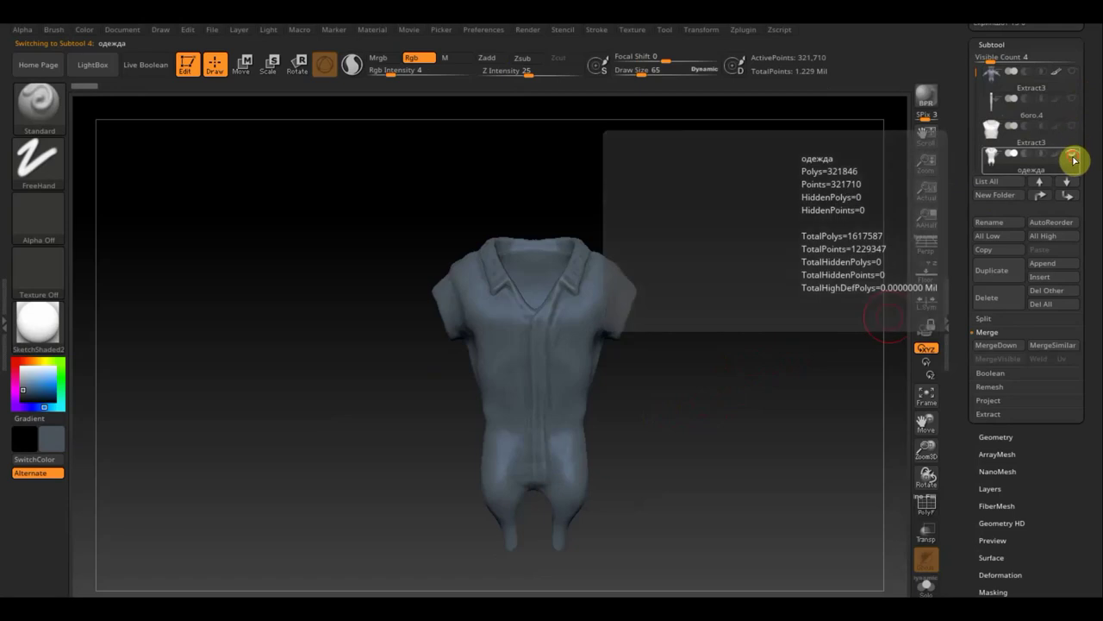
left_click(629, 375)
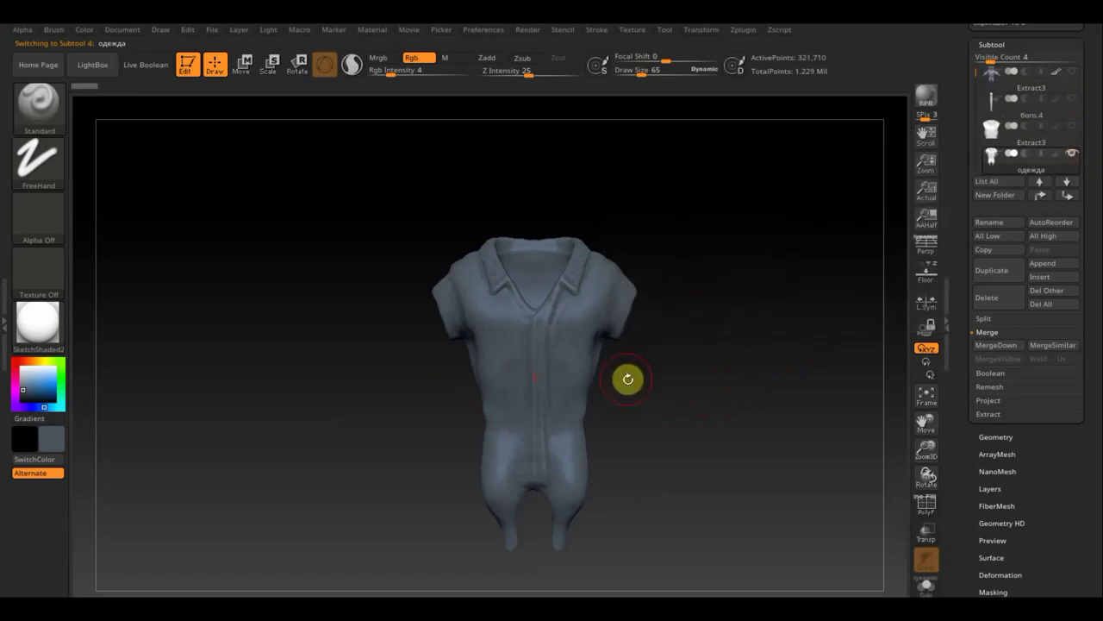
left_click(591, 476)
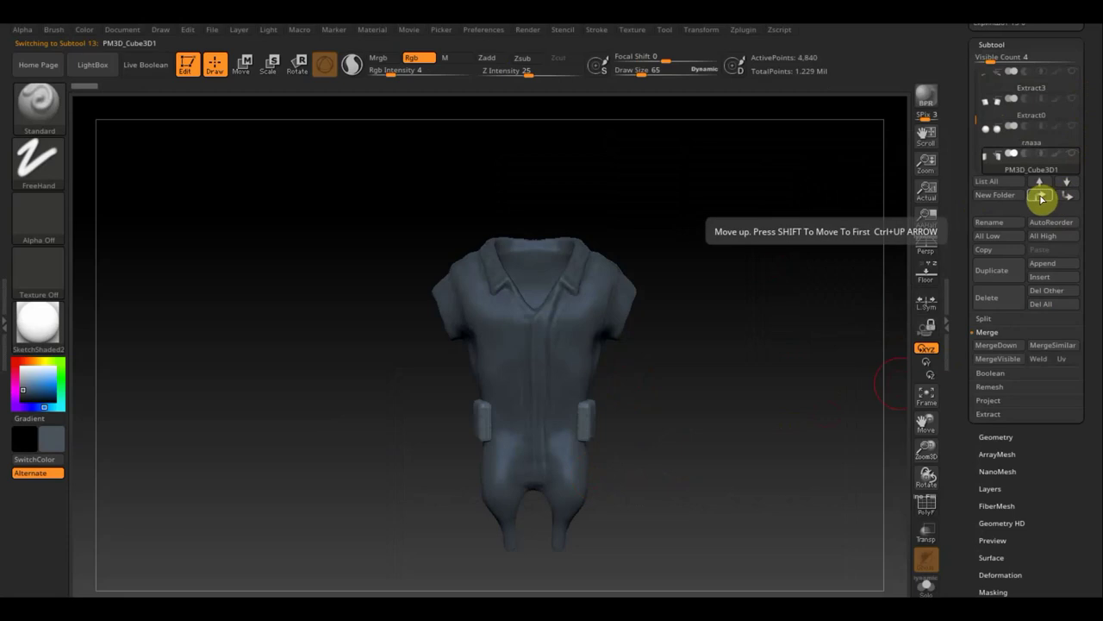
Move PM3D_Cube3D1 up the list until it sits directly above the shirt.
left_click(1041, 197)
left_click(1041, 197)
left_click(1041, 196)
left_click(1041, 196)
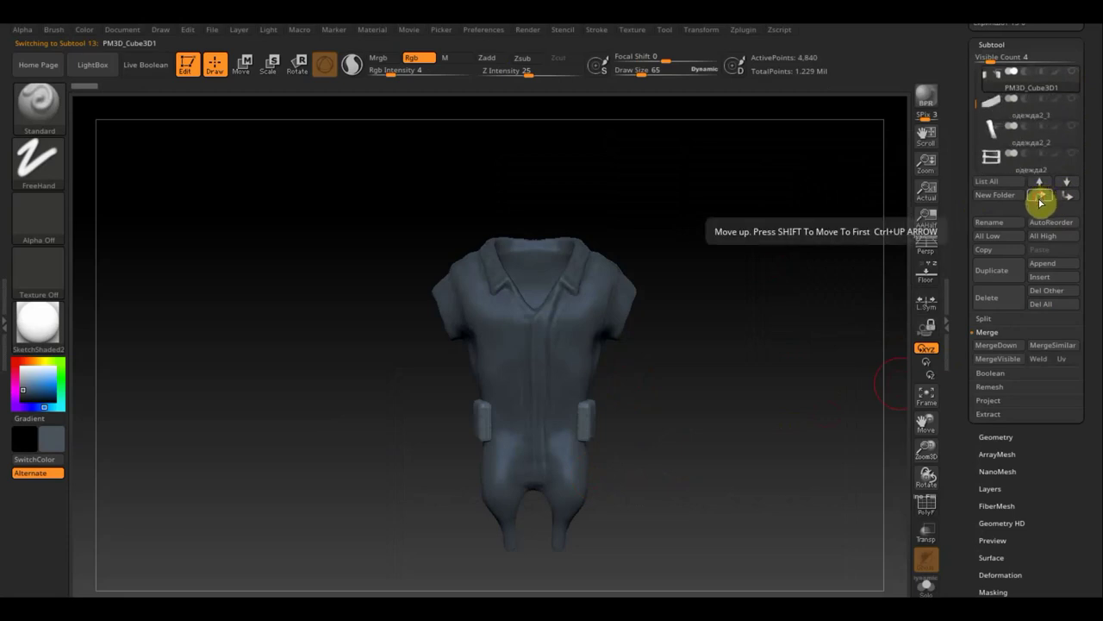
left_click(1041, 196)
left_click(1041, 196)
left_click(1041, 196)
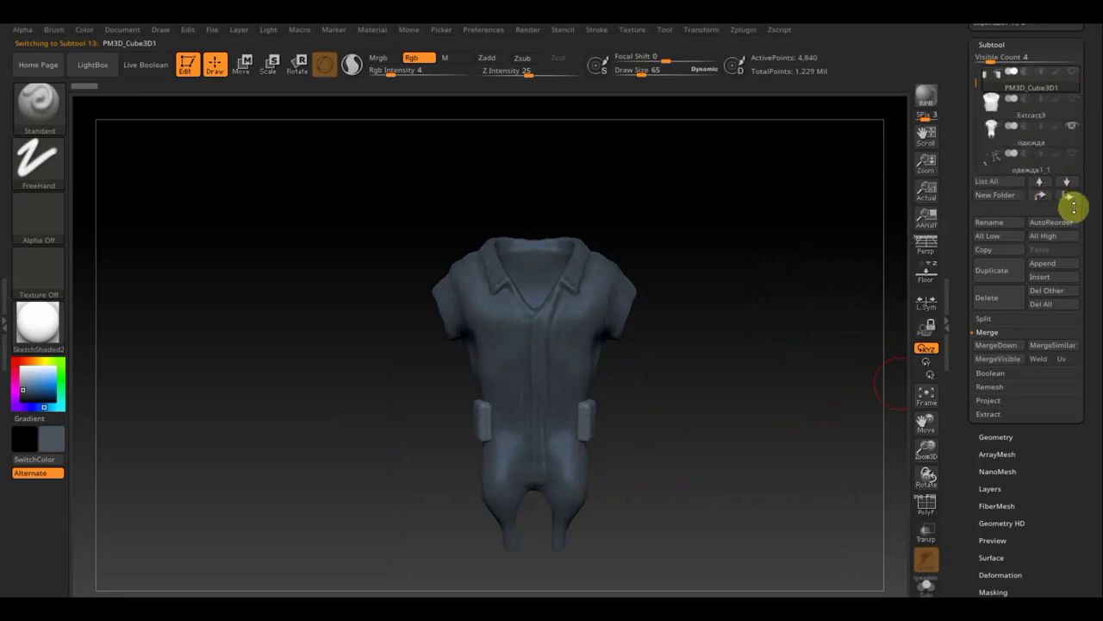
left_click(1069, 197)
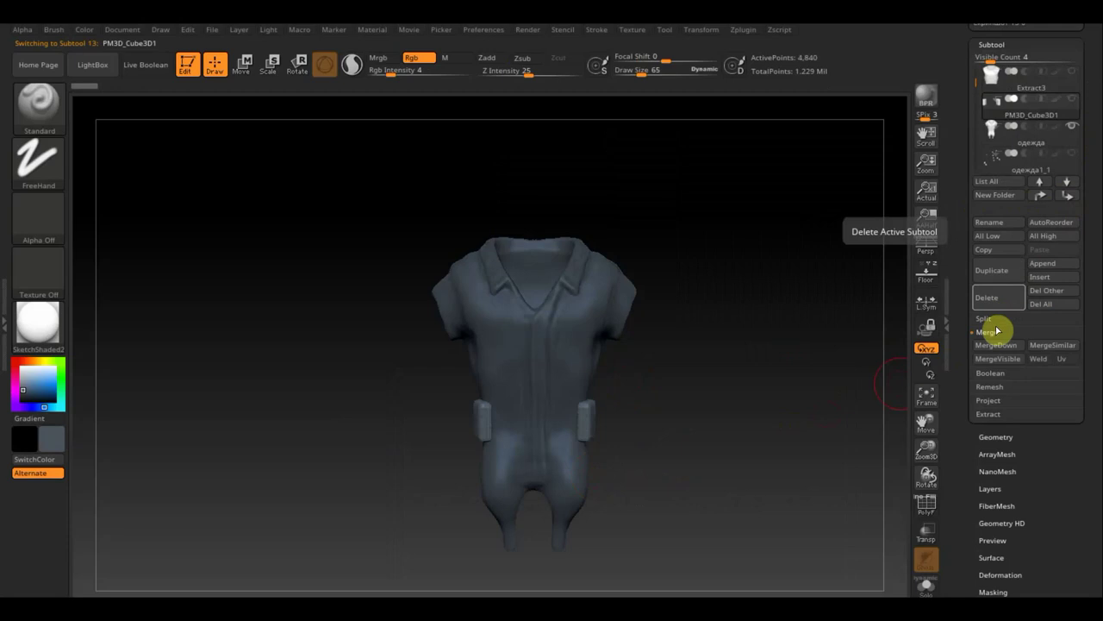
left_click(993, 348)
Confirm the MergeDown of the cube pieces into the shirt.
left_click(863, 376)
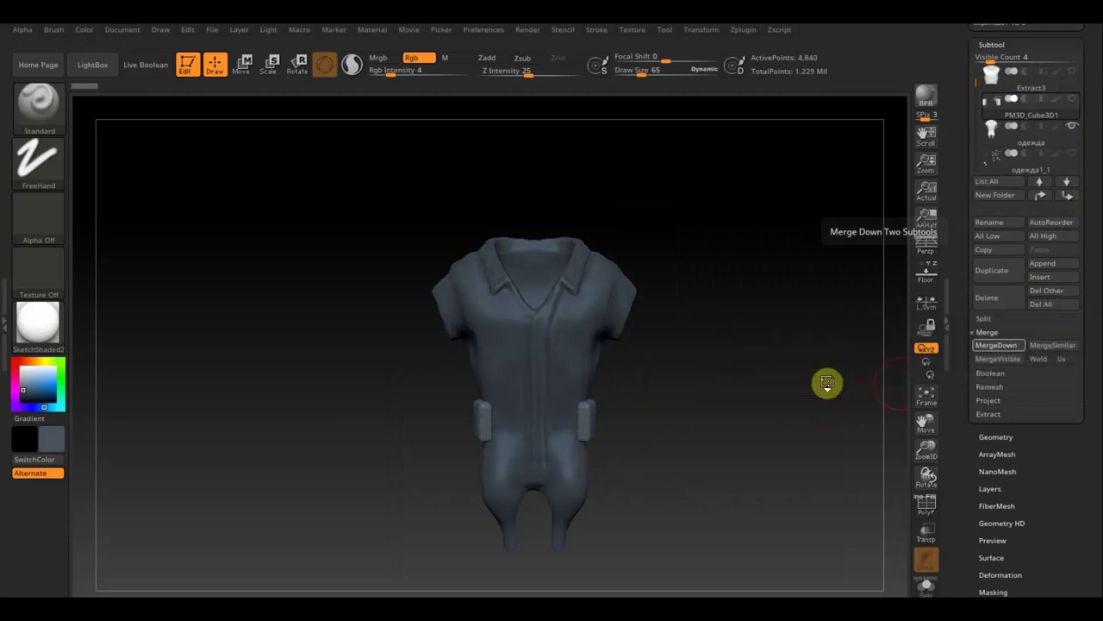
left_click(1003, 128)
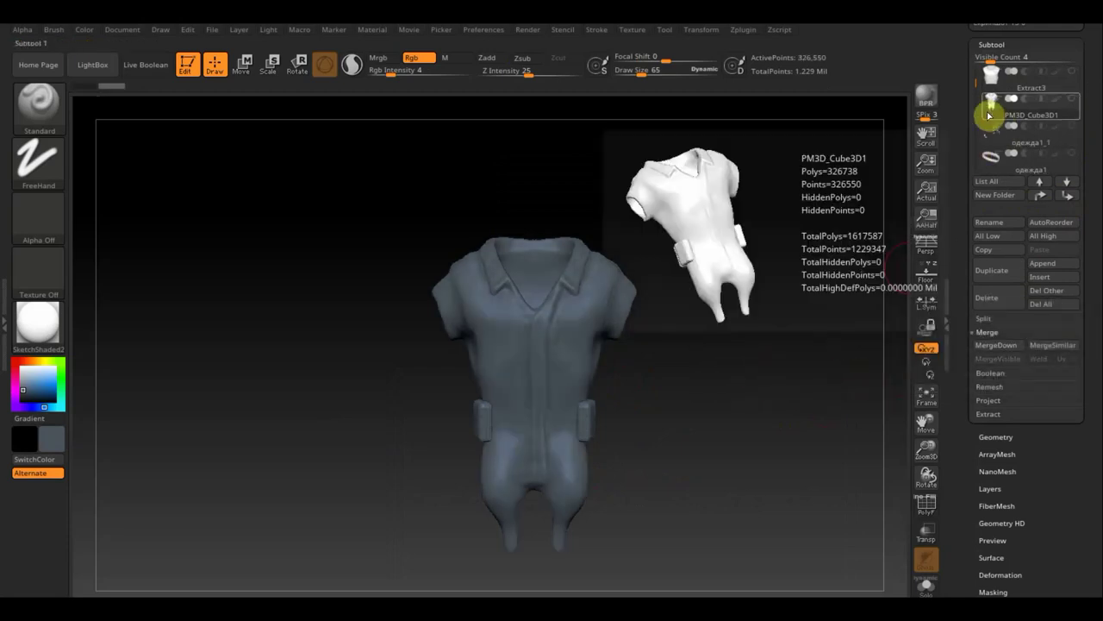
mouse_move(842, 290)
left_mouse_down()
mouse_move(727, 310)
mouse_move(815, 285)
mouse_move(776, 327)
mouse_move(779, 312)
left_mouse_up()
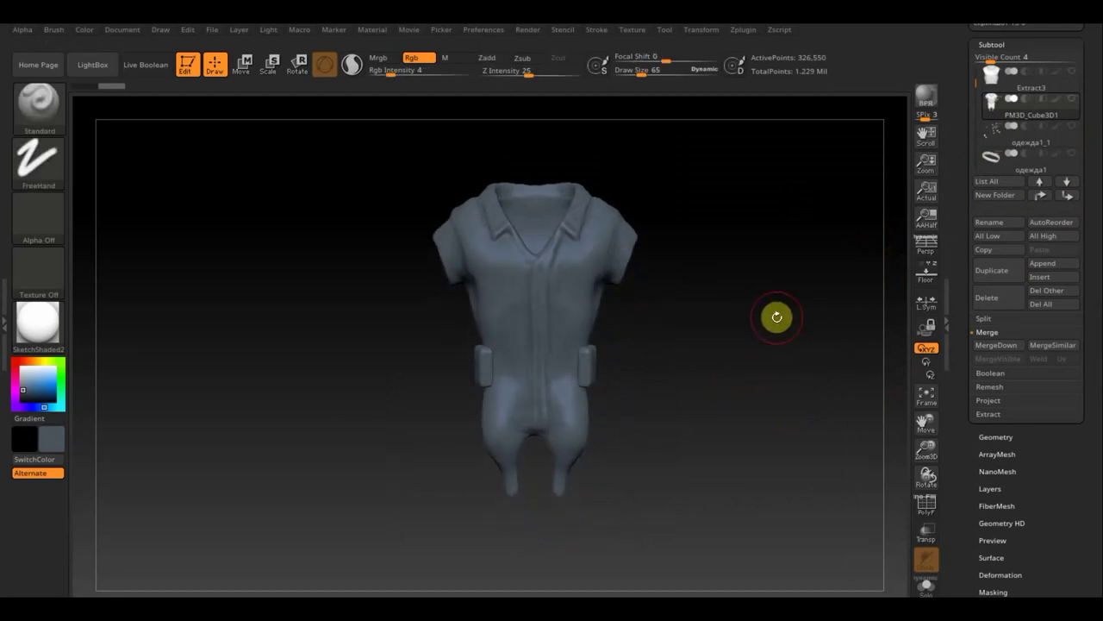
Isolate the two pocket cubes with Ctrl+Shift, then invert visibility so only the shirt shows.
left_click(777, 316, "ctrl+shift")
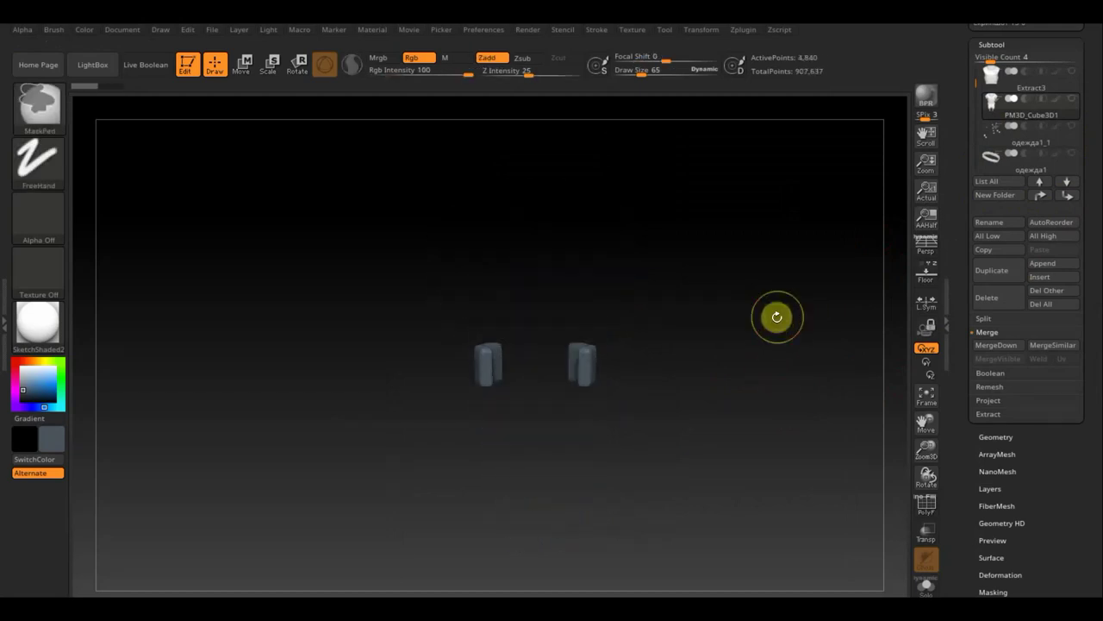
key("ctrl")
key("shift")
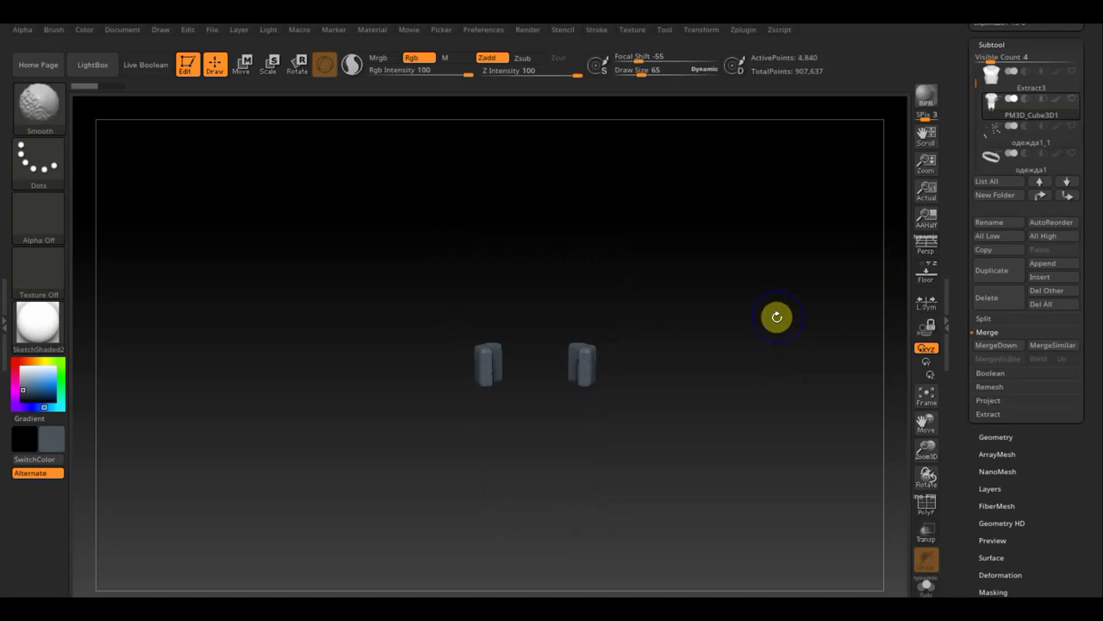
key("ctrl+shift")
left_click(777, 317, "ctrl+shift")
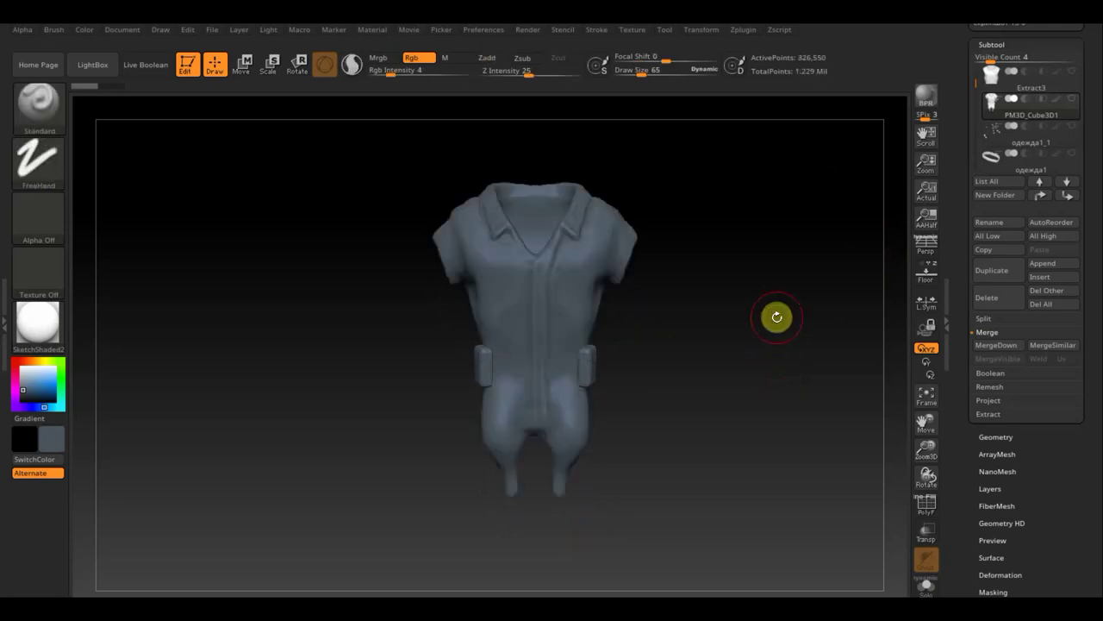
left_click(590, 371, "ctrl+shift")
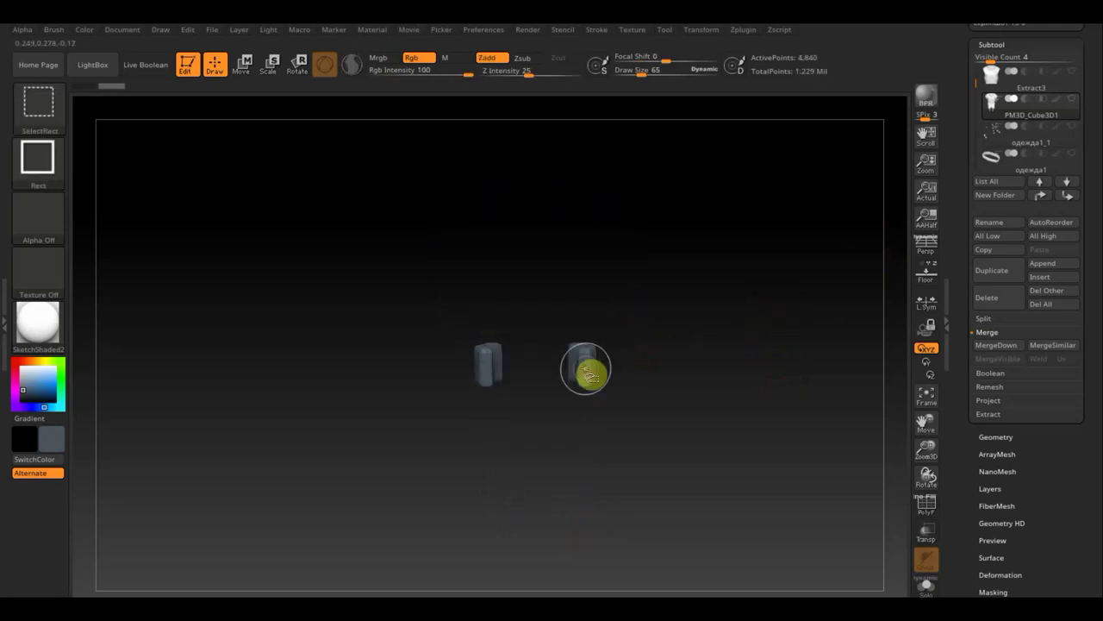
left_click(591, 371, "ctrl+shift")
mouse_move(598, 374)
left_mouse_down()
mouse_move(630, 380)
mouse_move(618, 379)
left_mouse_up()
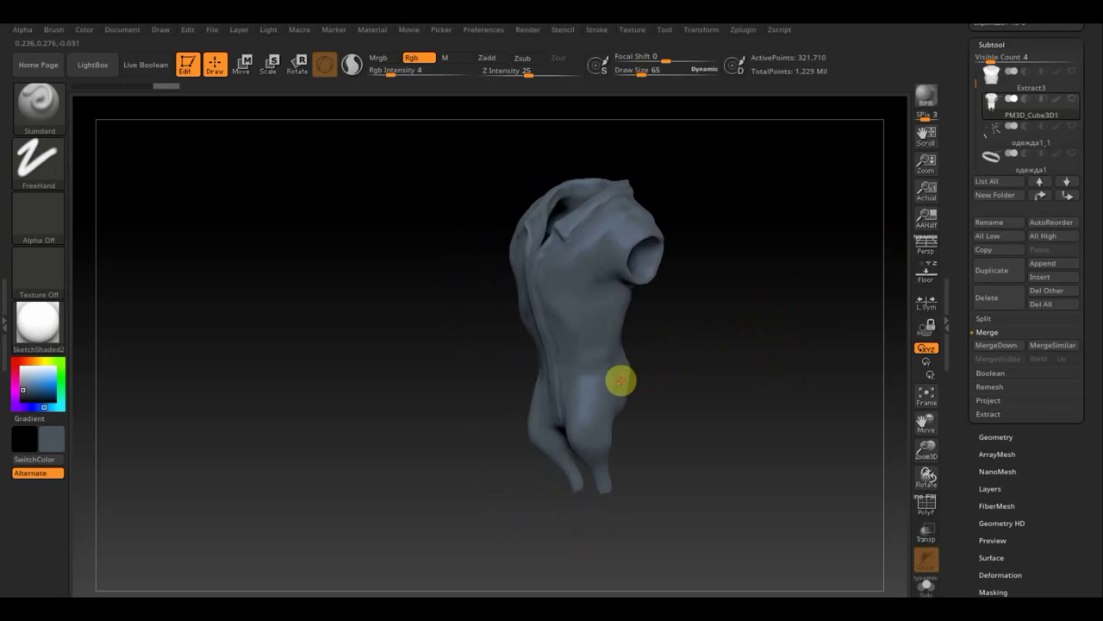
Delete the hidden pocket cubes with Modify Topology > Del Hidden, dropping points to 1.224 Mil.
left_click(994, 437)
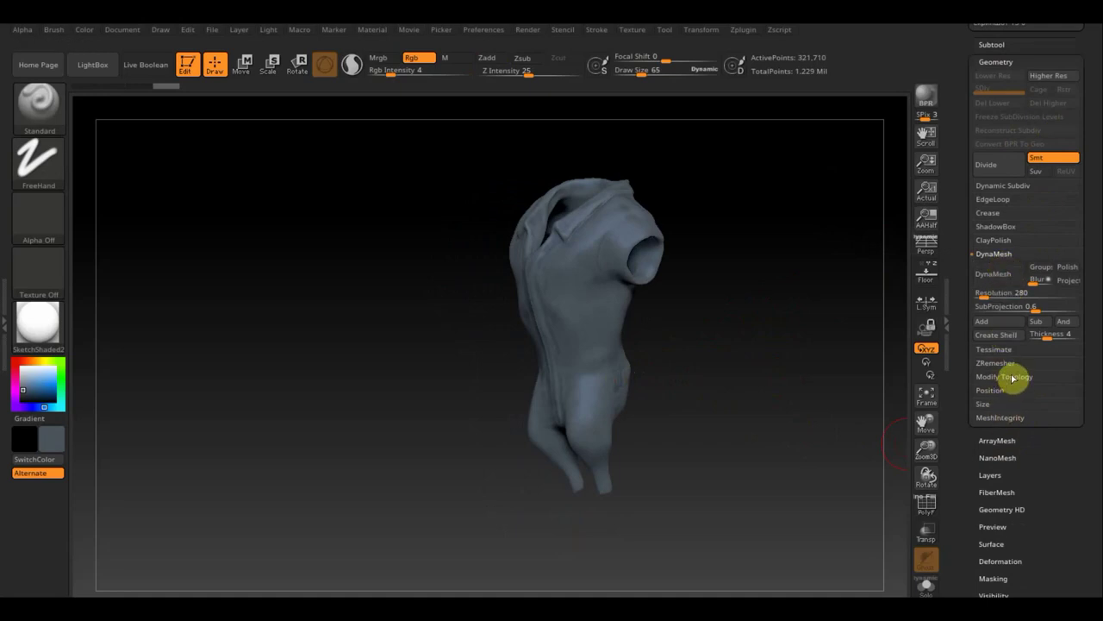
left_click(1010, 377)
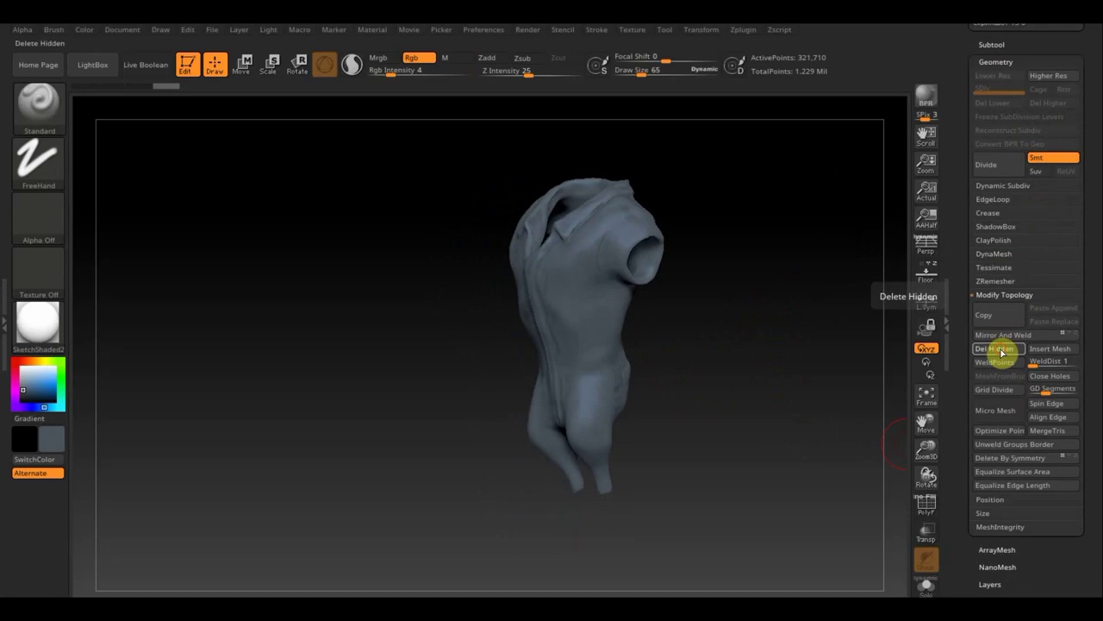
left_click(1000, 349)
mouse_move(757, 371)
left_mouse_down()
mouse_move(796, 377)
mouse_move(793, 362)
mouse_move(852, 306)
left_mouse_up()
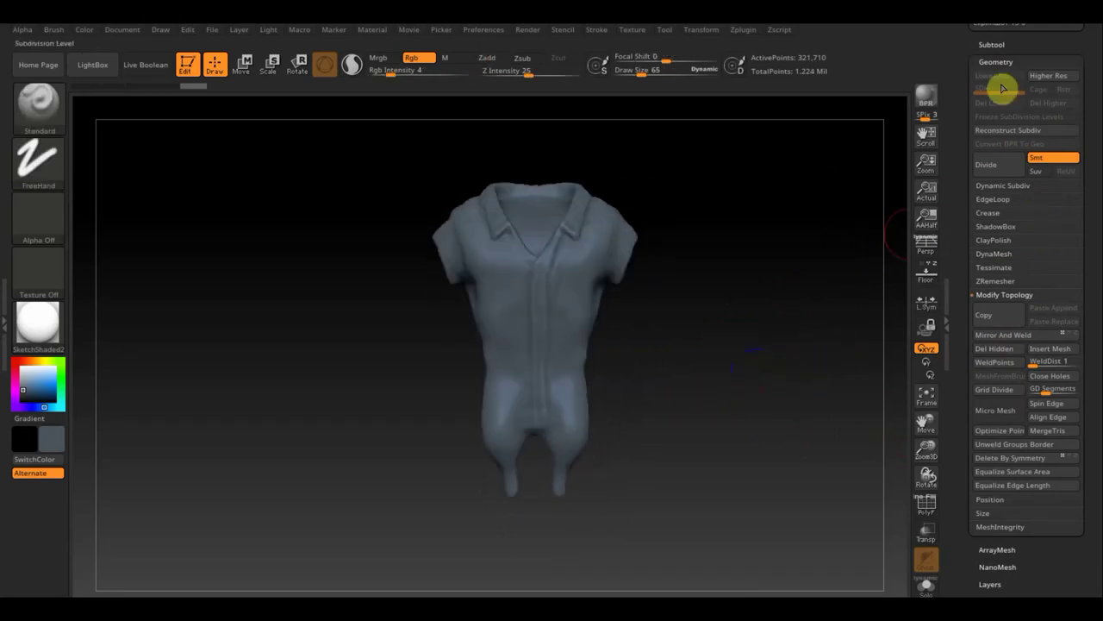
key("n")
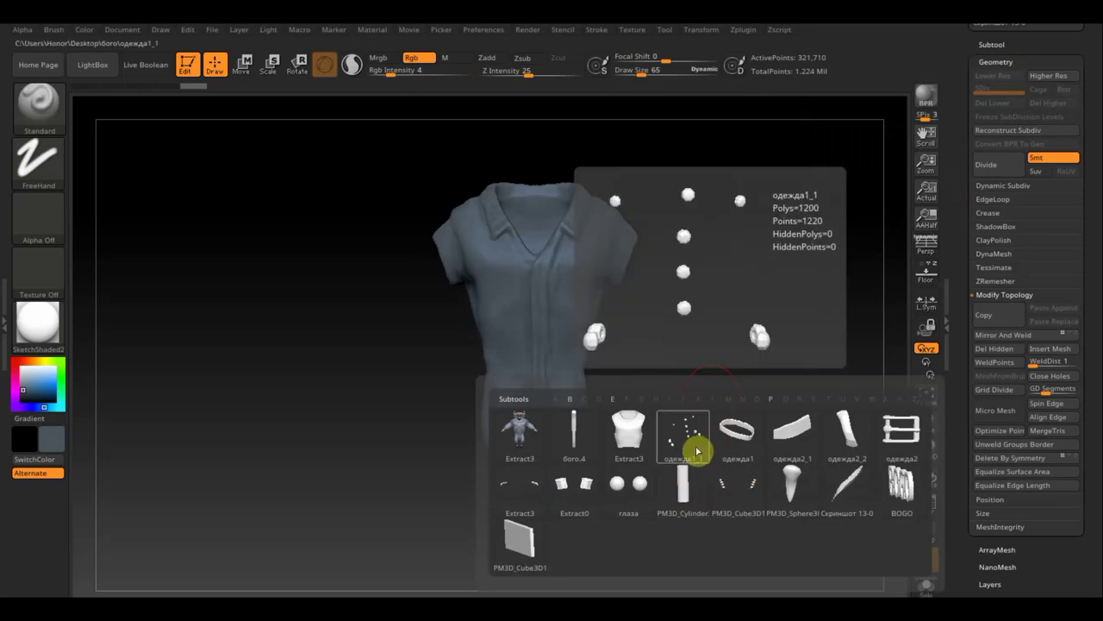
Move the Extract0 pocket subtool down the subtool list.
left_click(574, 493)
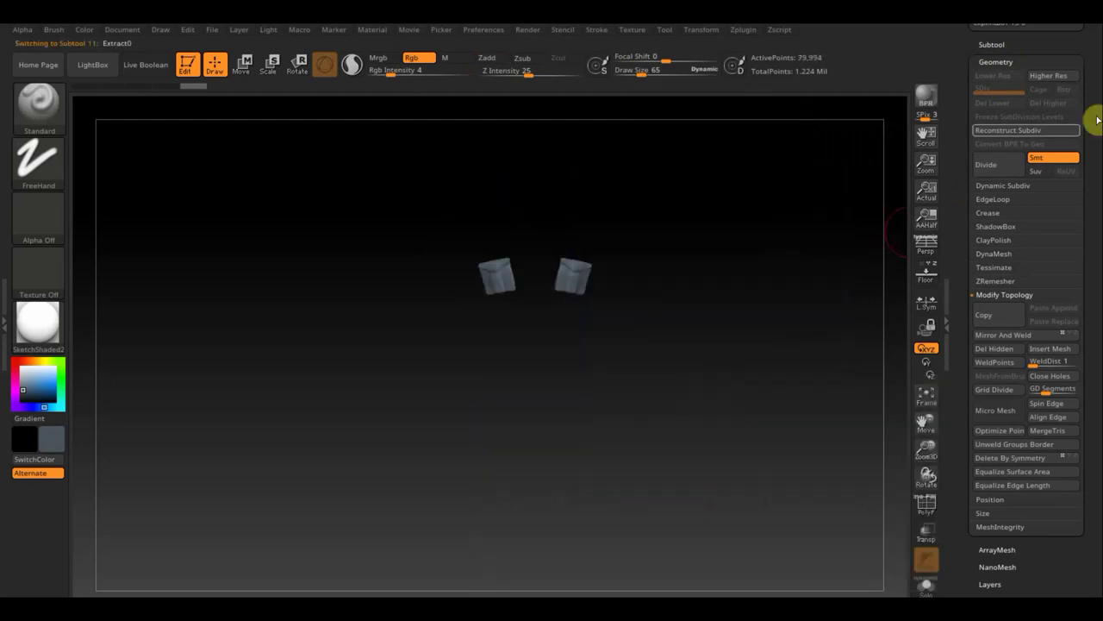
left_click_drag(1080, 58, 1061, 140)
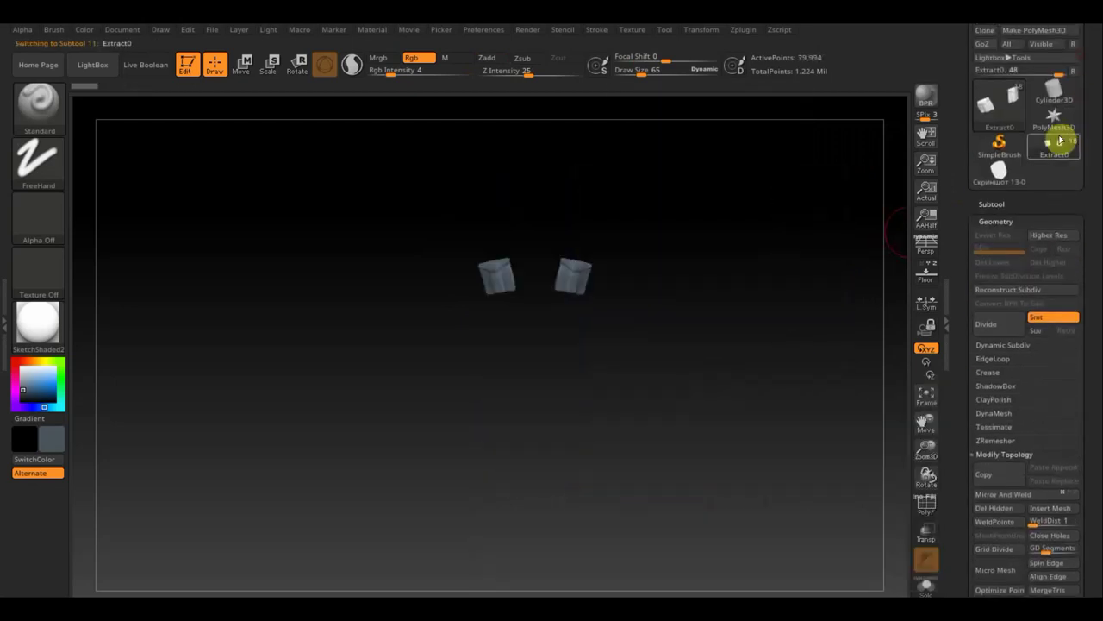
left_click(1000, 205)
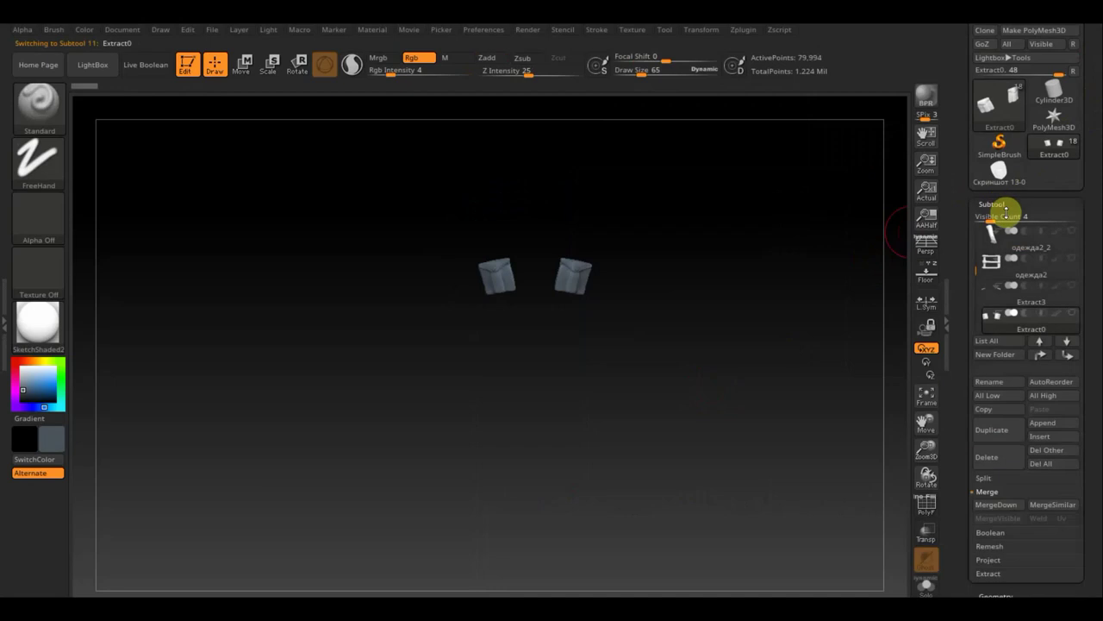
left_click(1068, 353)
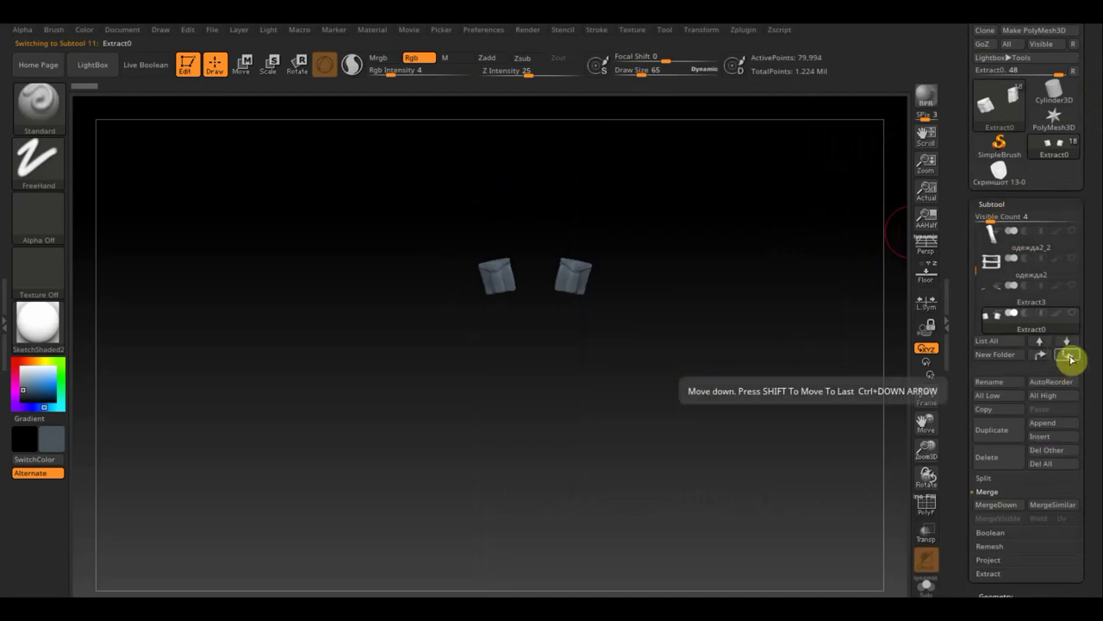
left_click(1069, 356)
left_click(1069, 358)
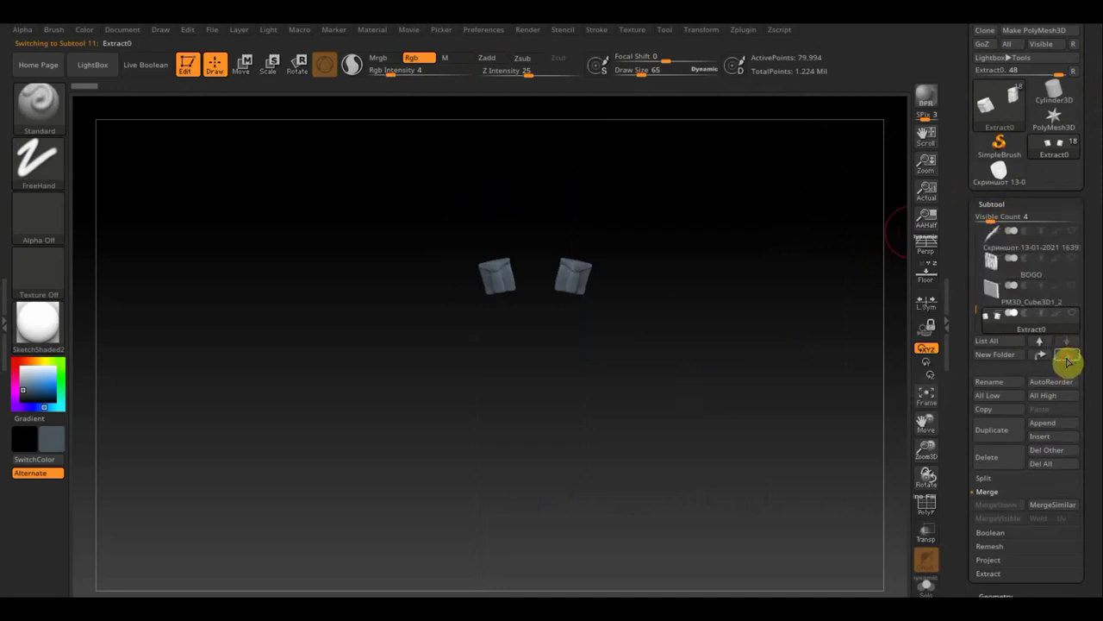
Move the PM3D_Cube3D1 shirt subtool down so it sits directly above Extract0.
key("n")
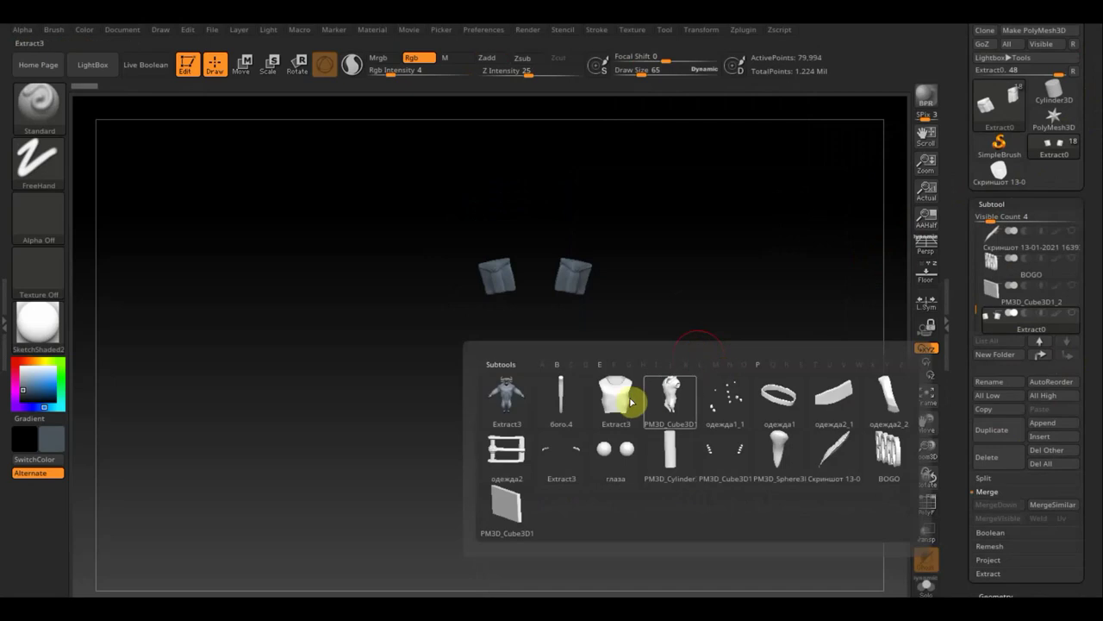
left_click(668, 398)
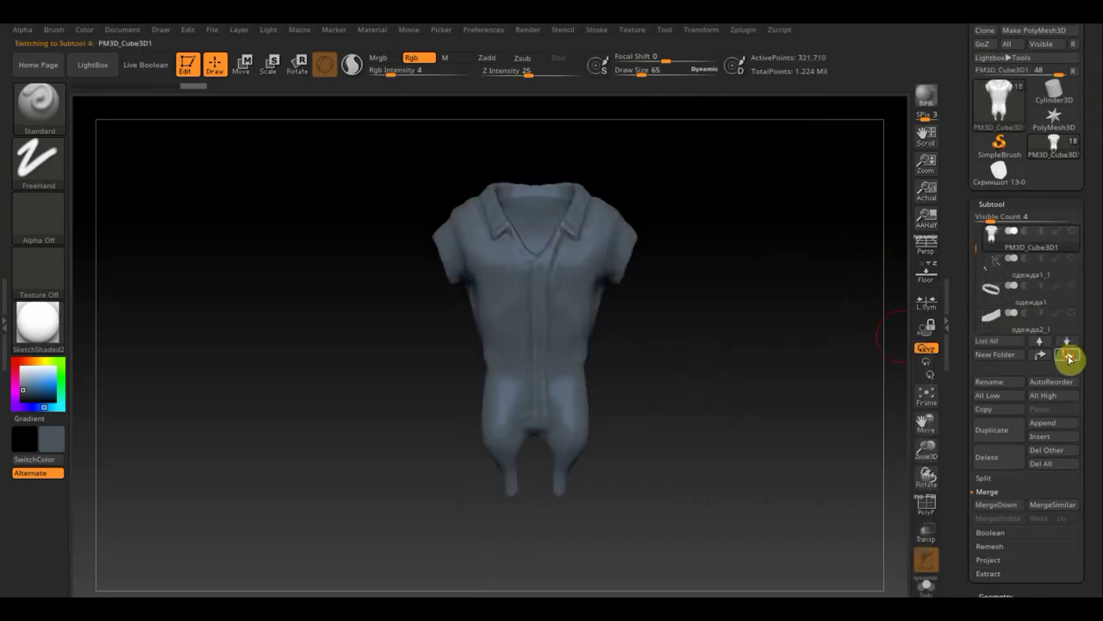
left_click(1069, 357)
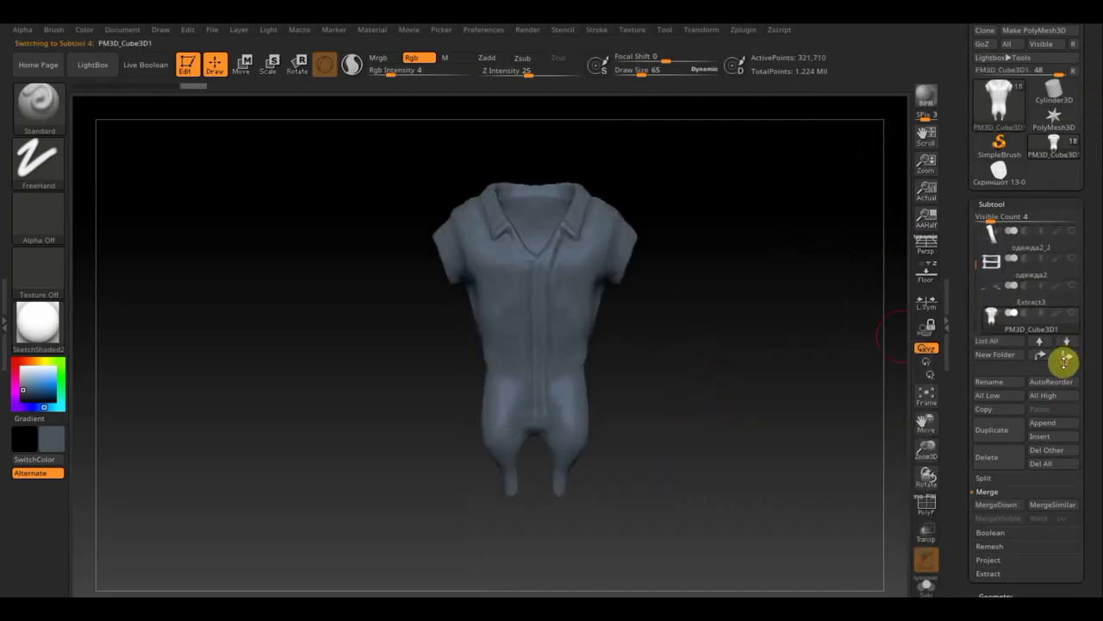
left_click(996, 293)
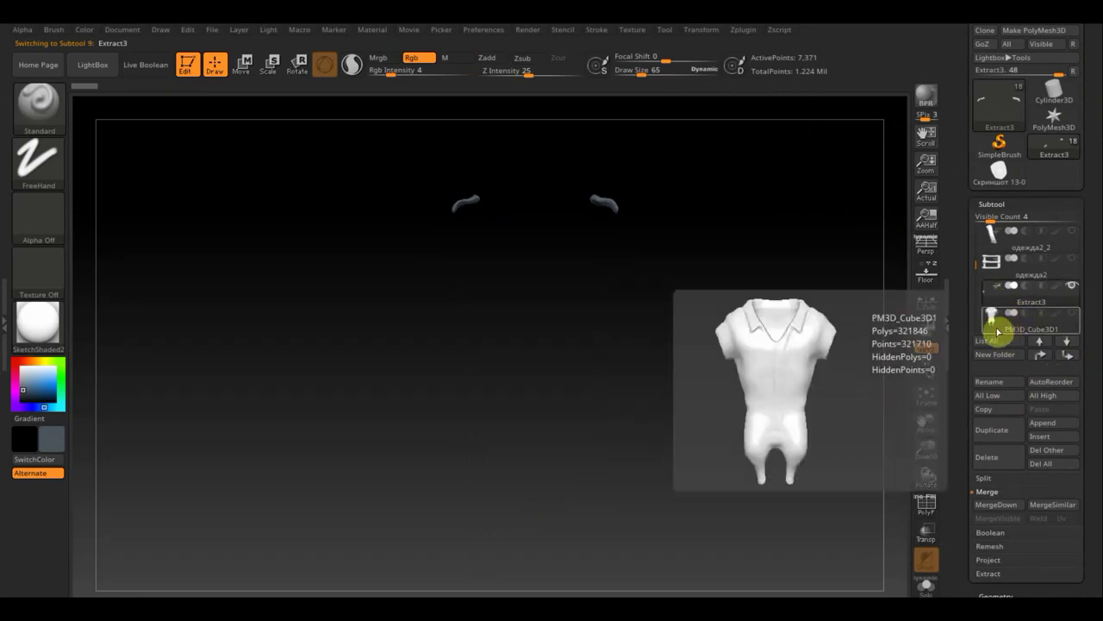
left_click(1066, 341)
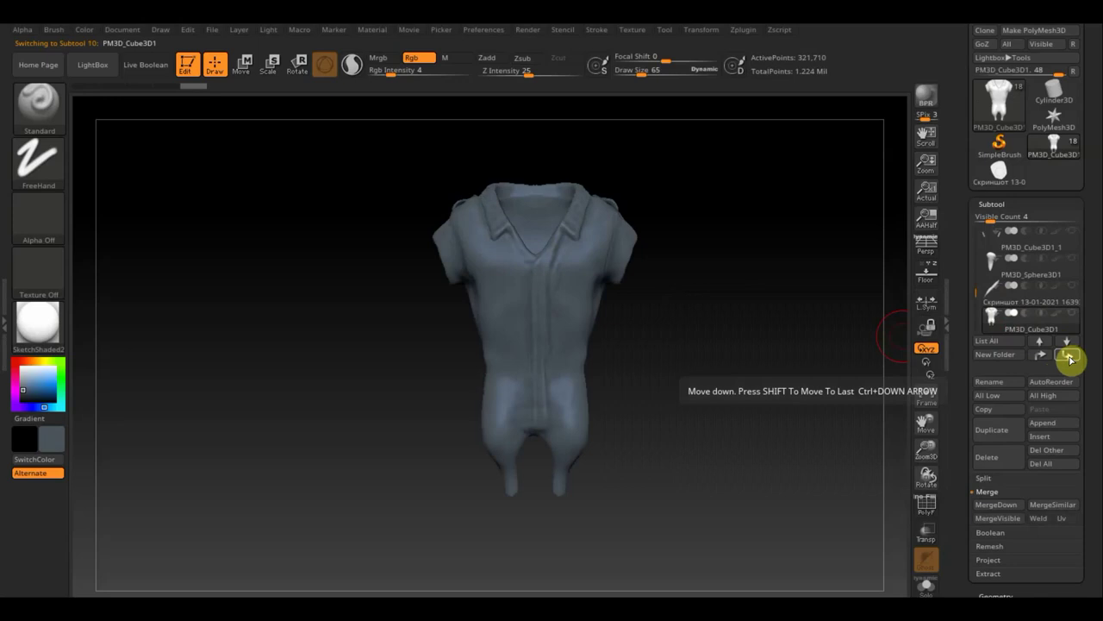
left_click(1070, 356)
left_click(999, 300)
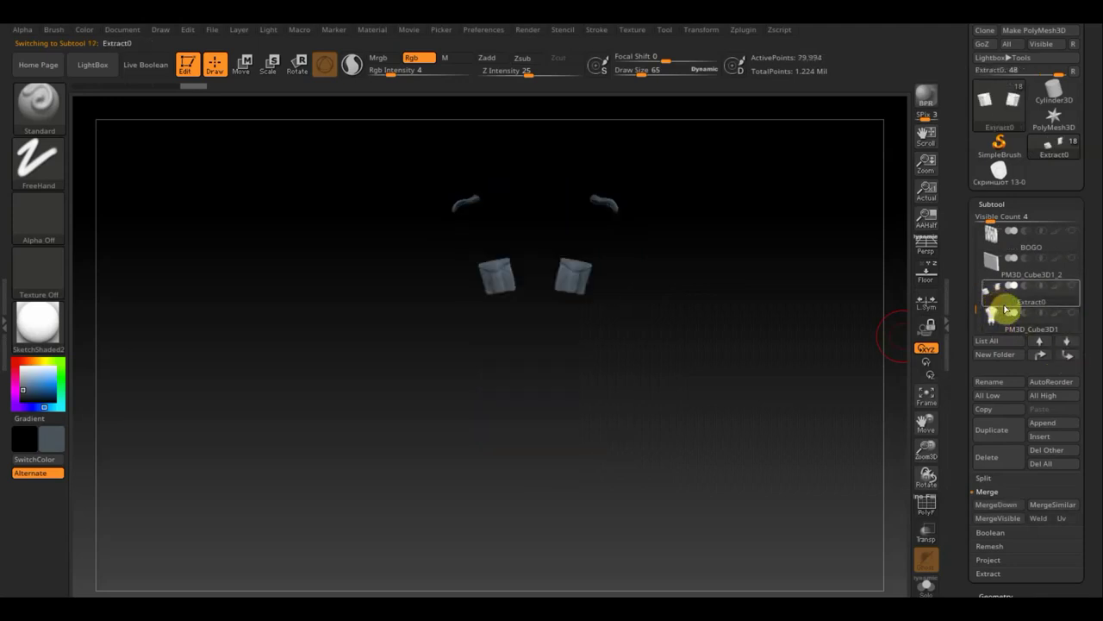
MergeDown PM3D_Cube3D1 with Extract0 into one shirt subtool of 401,704 points.
left_click(998, 504)
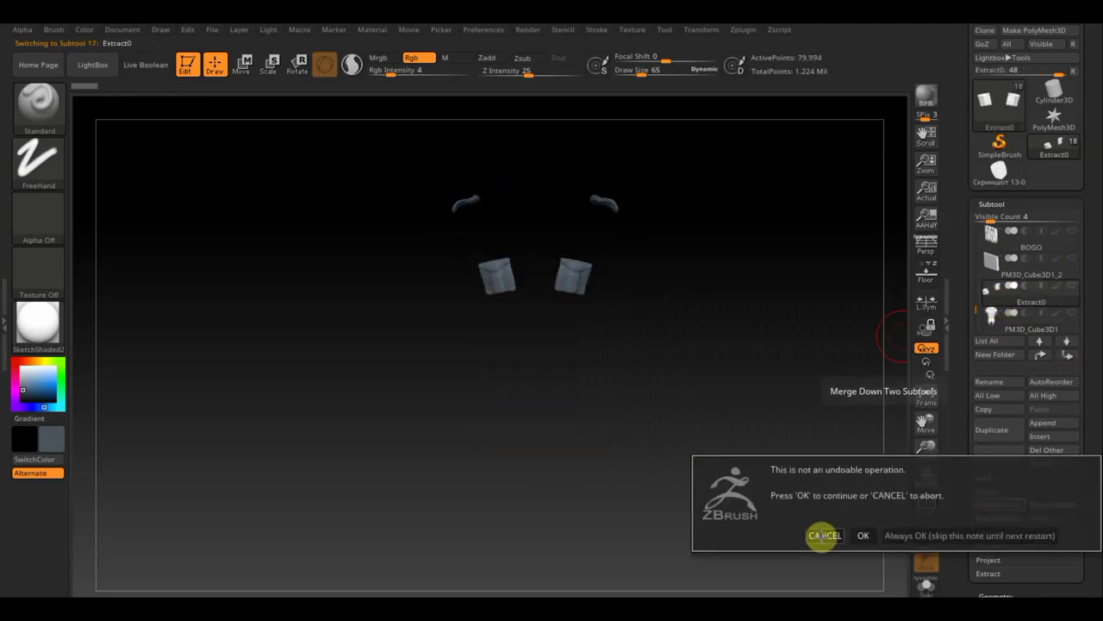
left_click(823, 535)
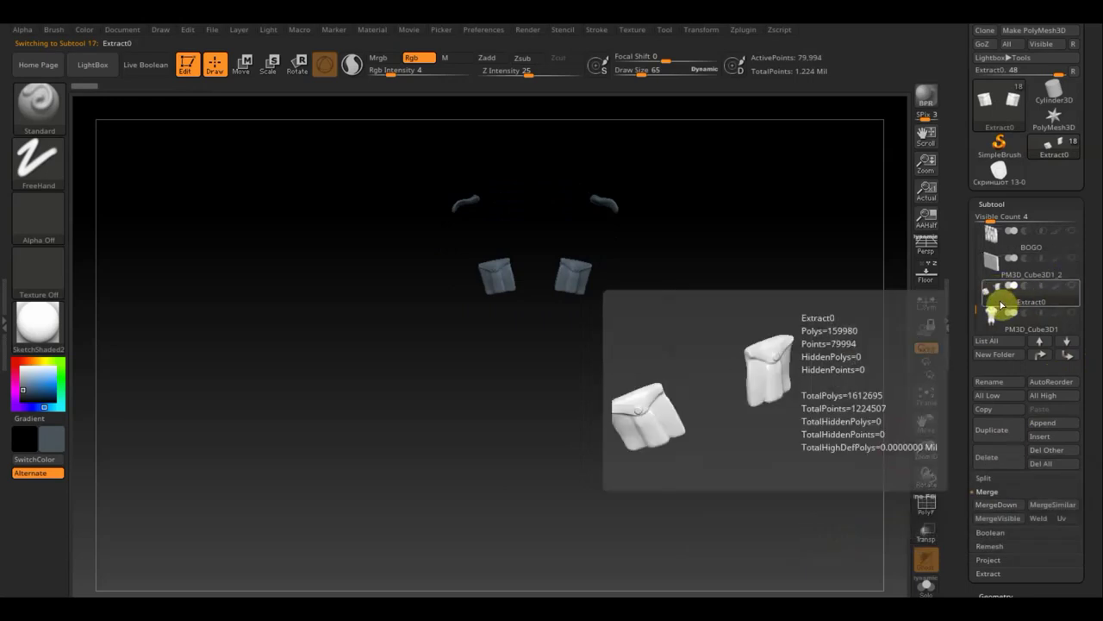
left_click(1068, 316)
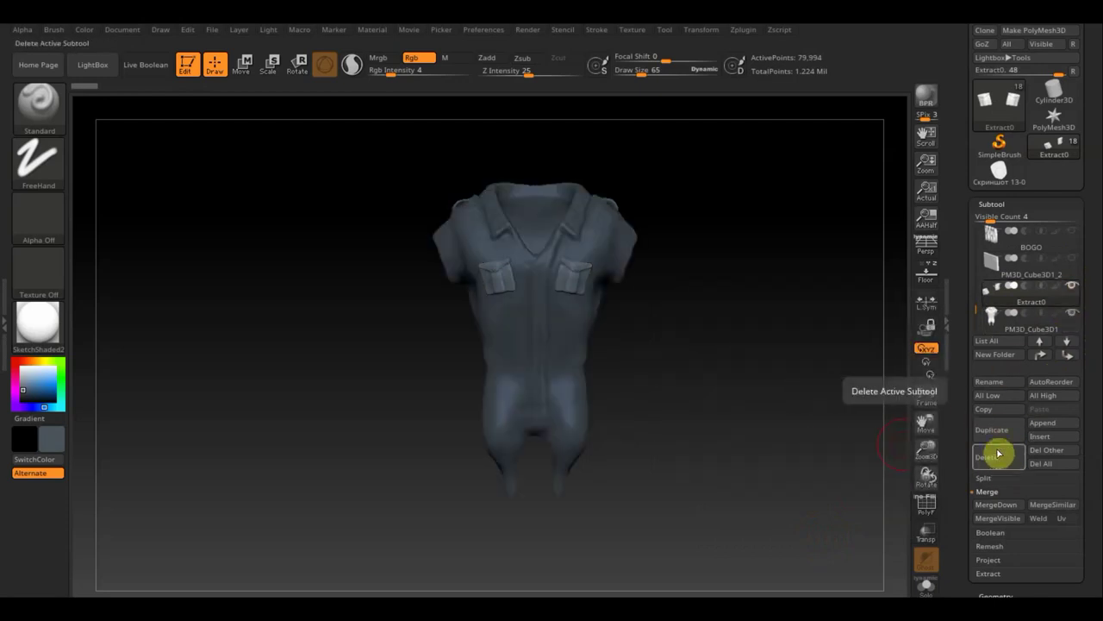
left_click(1000, 505)
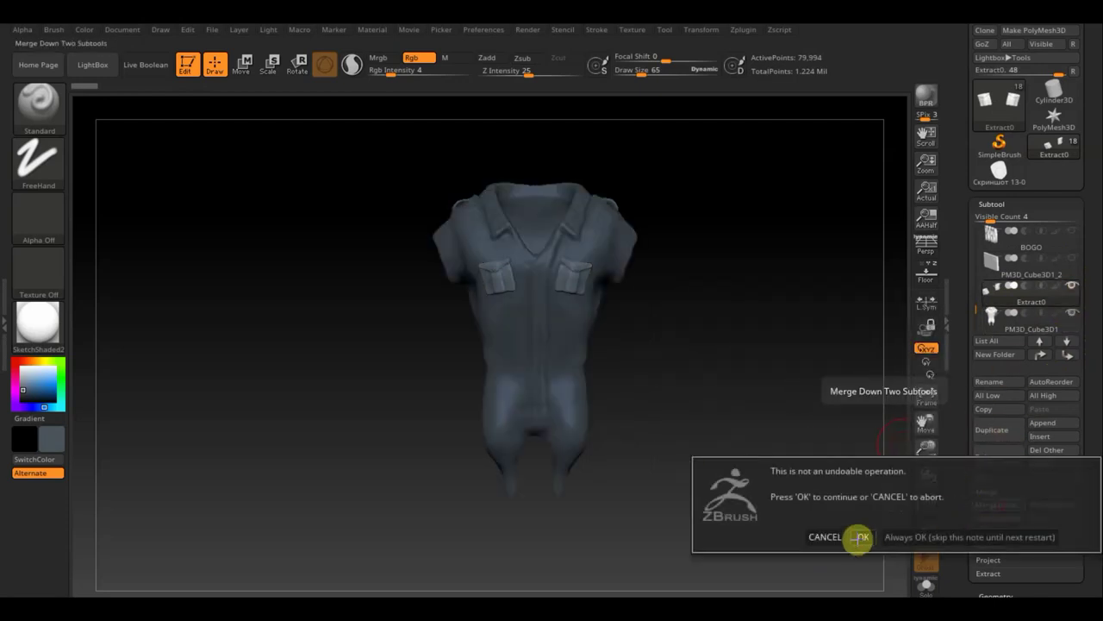
left_click(862, 537)
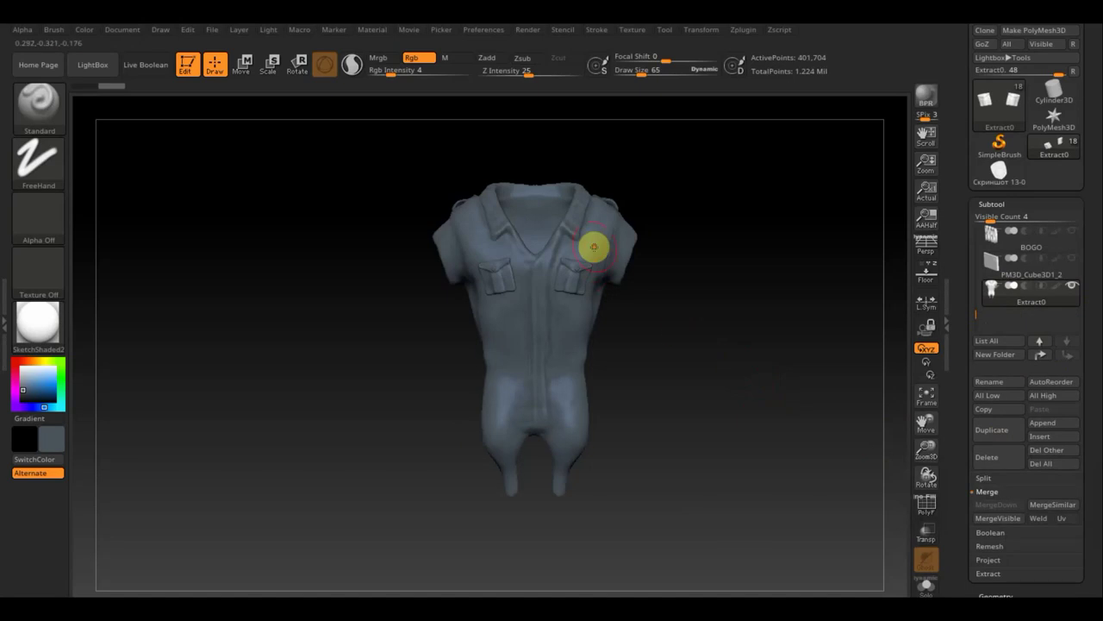
Set Rgb Intensity to 100, sample the reference's uniform blue, and set Draw Size 140.
key("alt+Tab")
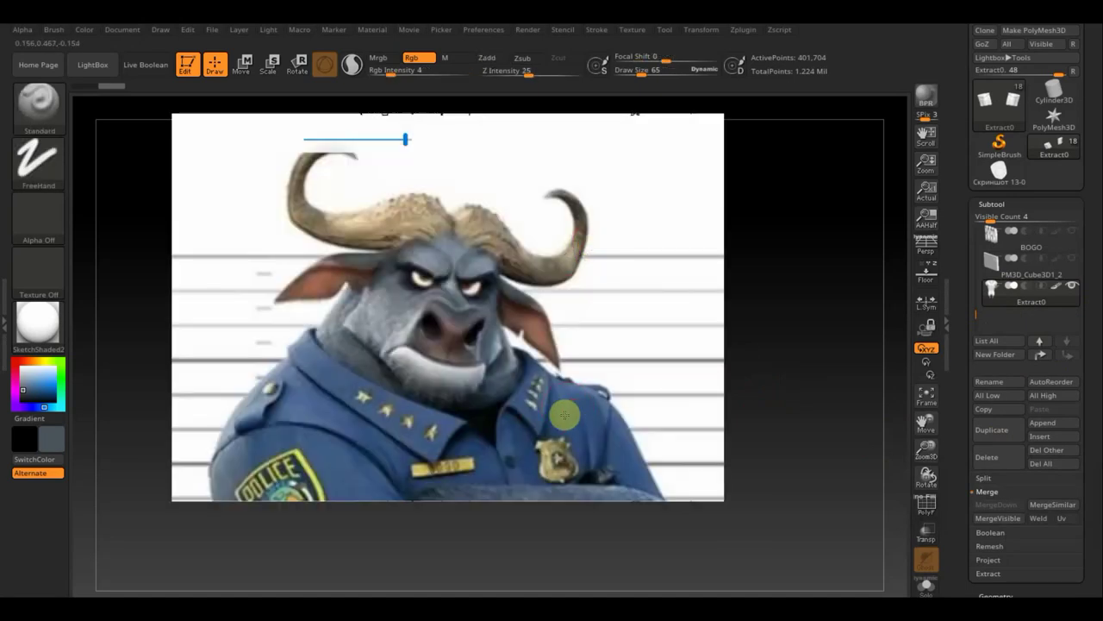
key("alt+Tab")
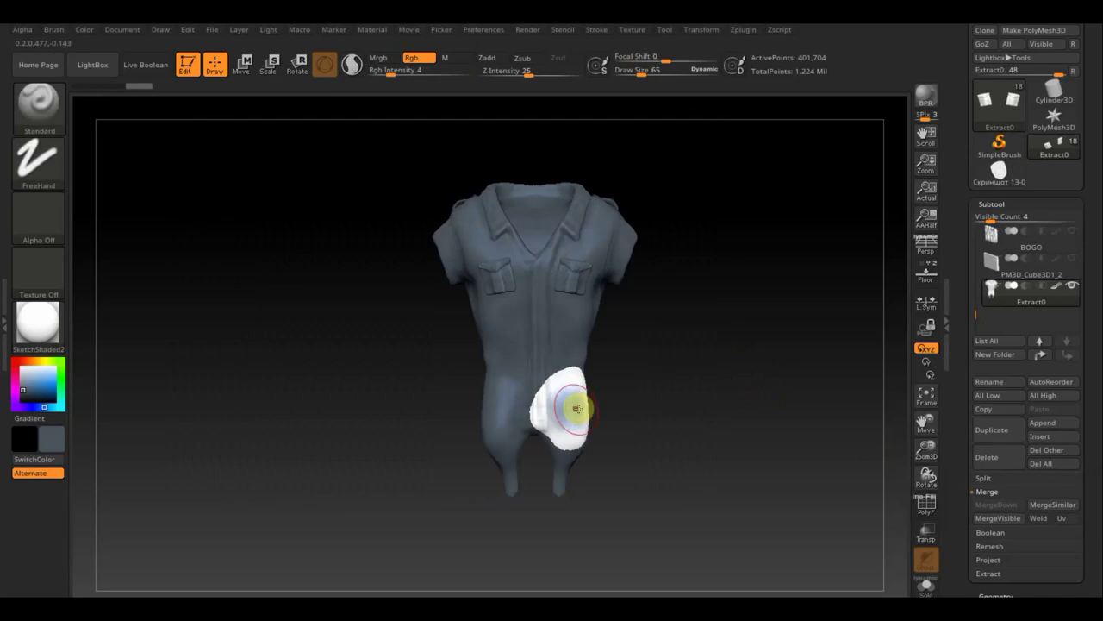
key("shift")
left_click(395, 71)
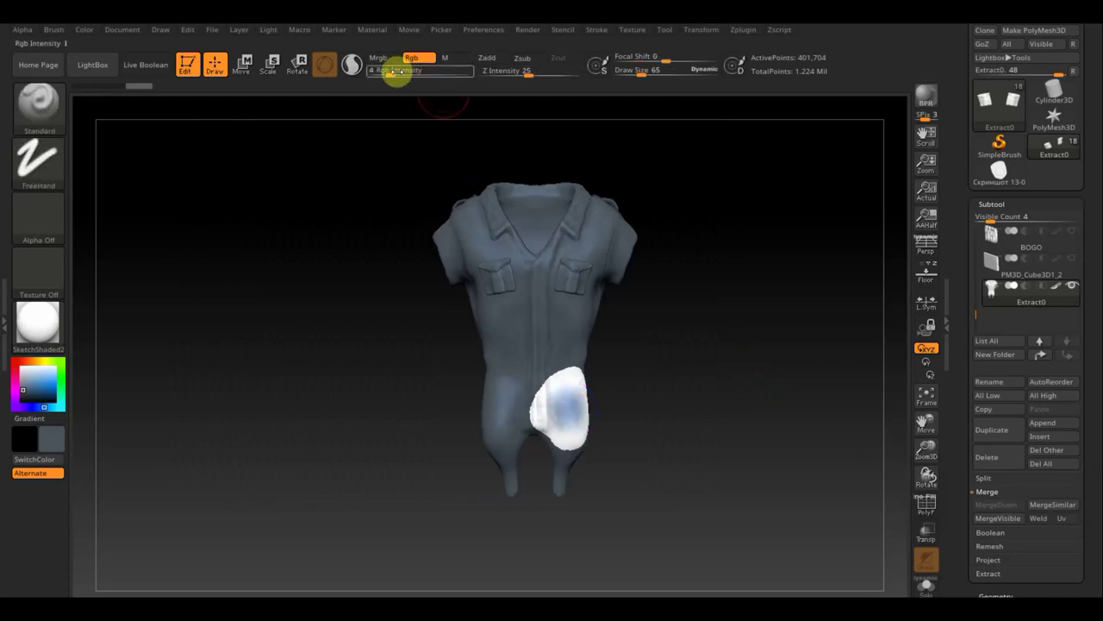
key("alt+Tab")
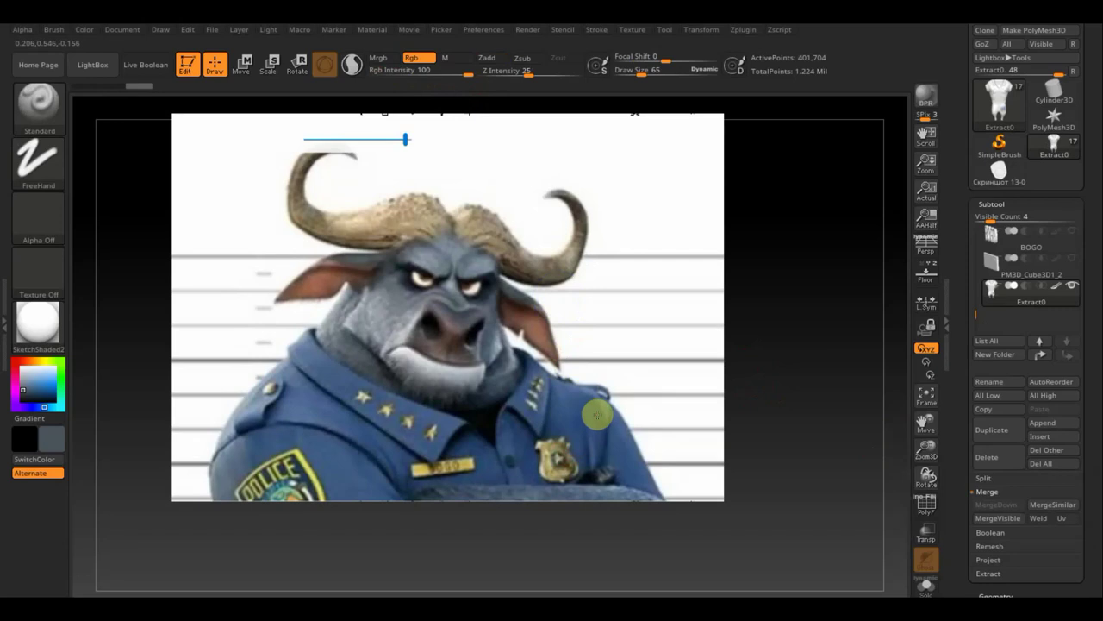
key("alt+Tab")
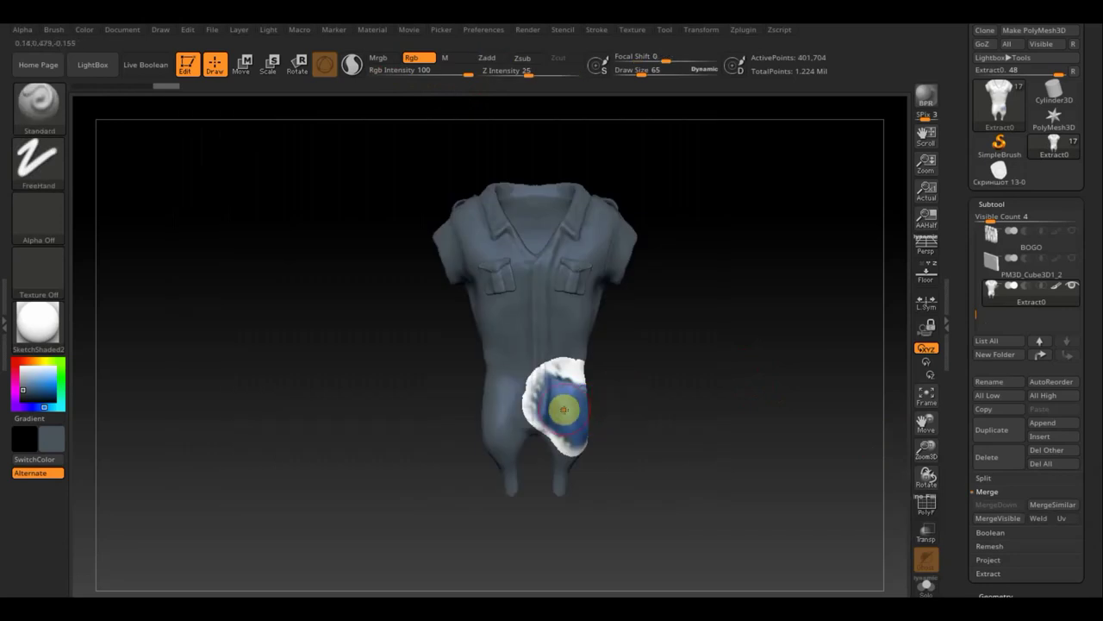
key("c")
left_click_drag(642, 74, 658, 75)
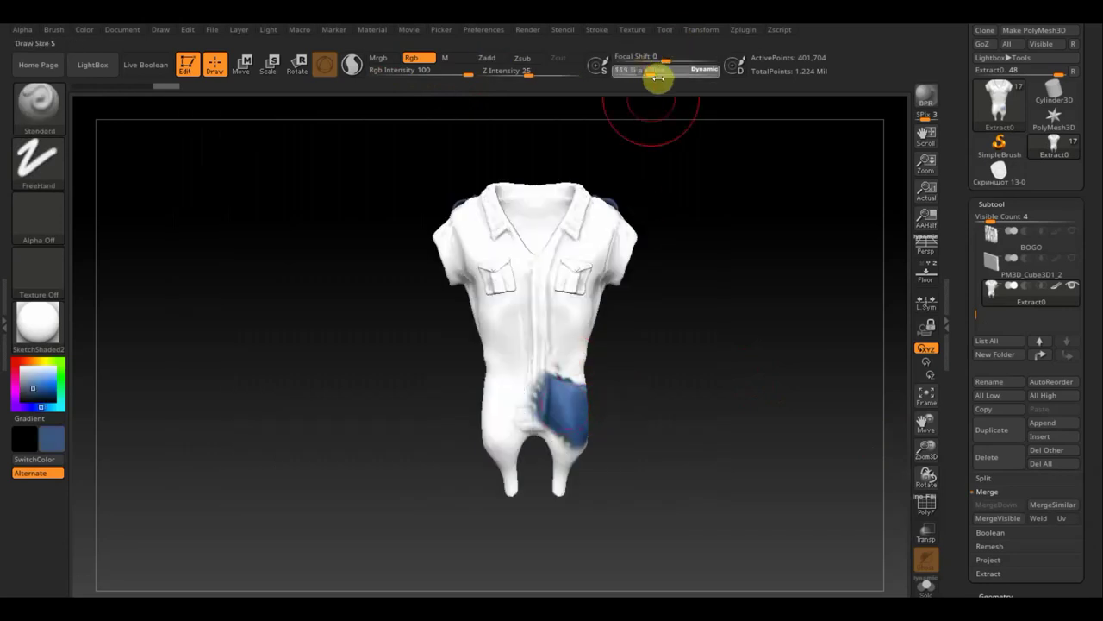
Paint the shirt's collar, shoulders, chest, upper back and lower patch blue.
mouse_move(592, 210)
left_mouse_down()
mouse_move(437, 256)
mouse_move(485, 362)
mouse_move(485, 463)
mouse_move(588, 443)
mouse_move(601, 361)
mouse_move(527, 379)
left_mouse_up()
mouse_move(618, 244)
left_mouse_down()
mouse_move(616, 263)
mouse_move(707, 290)
mouse_move(661, 321)
left_mouse_up()
left_click_drag(659, 422, 691, 367)
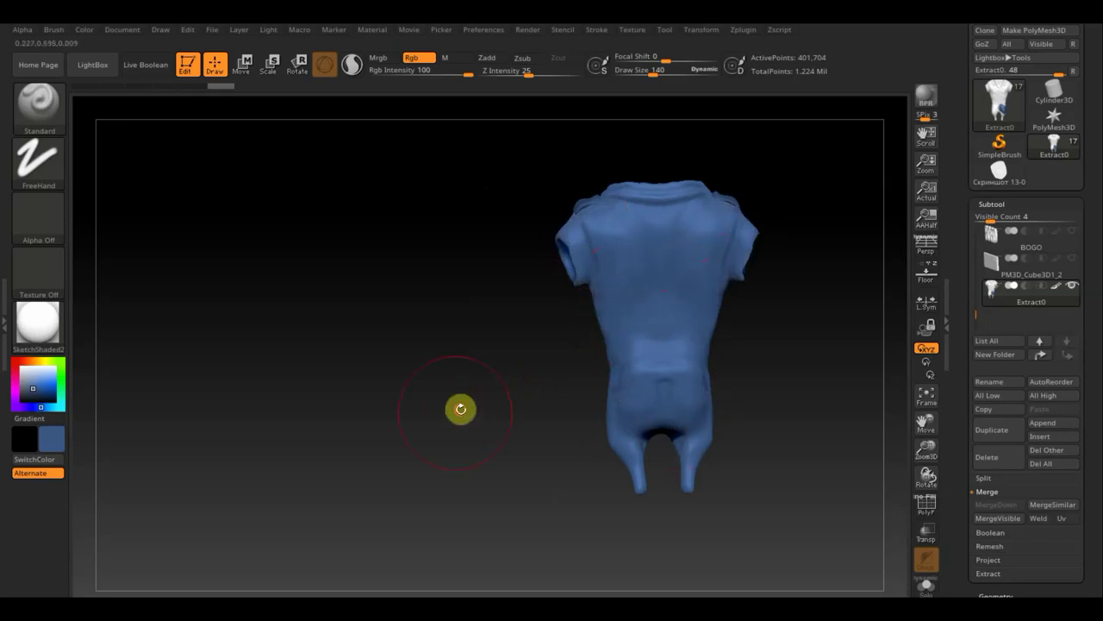
Turn the model to a three-quarter front view and unhide the BOGO and body subtools.
mouse_move(457, 409)
left_mouse_down()
mouse_move(603, 385)
mouse_move(520, 402)
left_mouse_up()
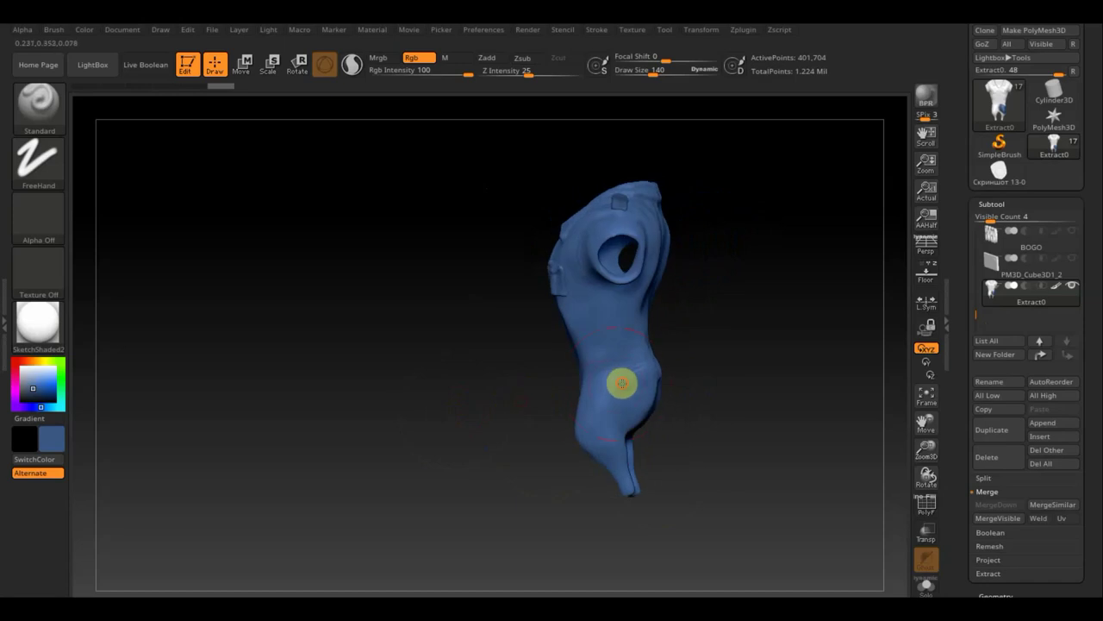
mouse_move(433, 414)
left_mouse_down()
mouse_move(500, 333)
mouse_move(394, 284)
mouse_move(581, 426)
left_mouse_up()
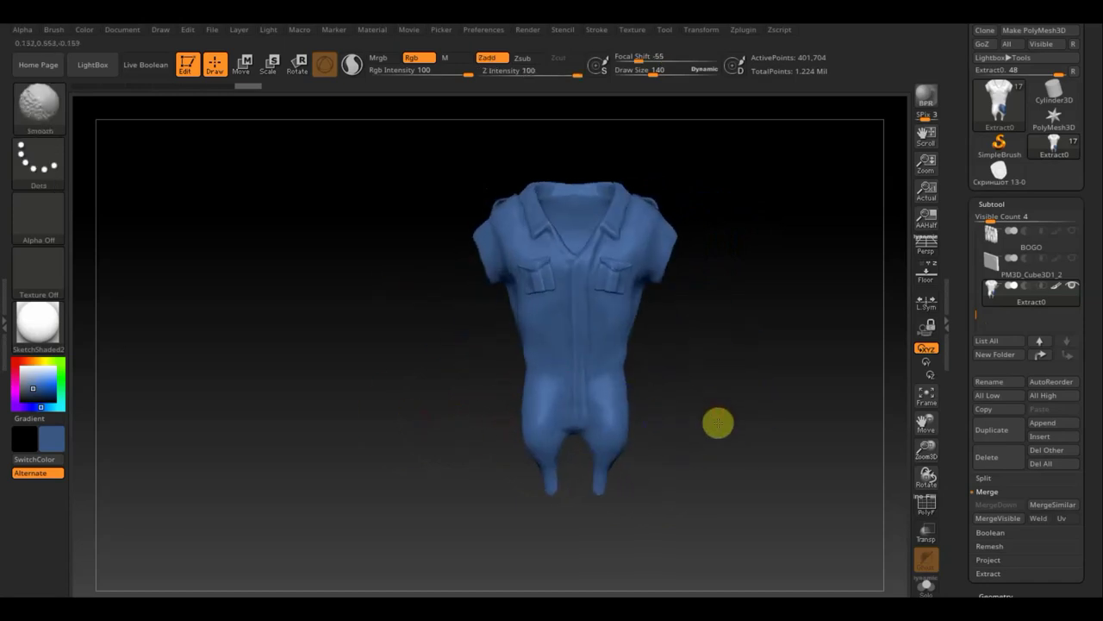
left_click(1071, 286, "shift")
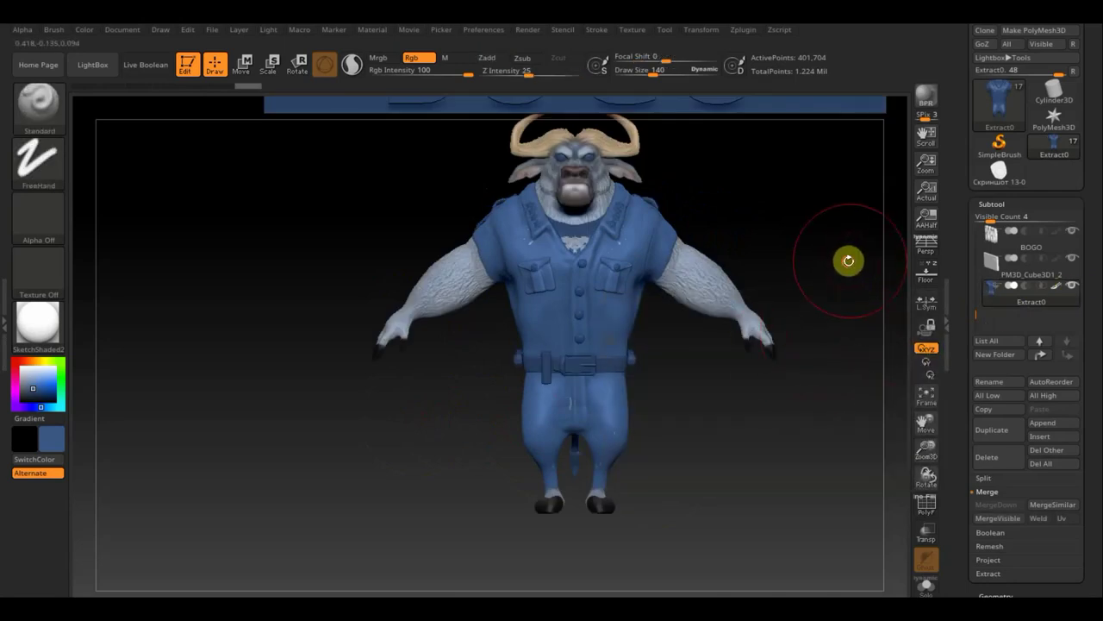
left_click_drag(847, 259, 768, 338, "alt")
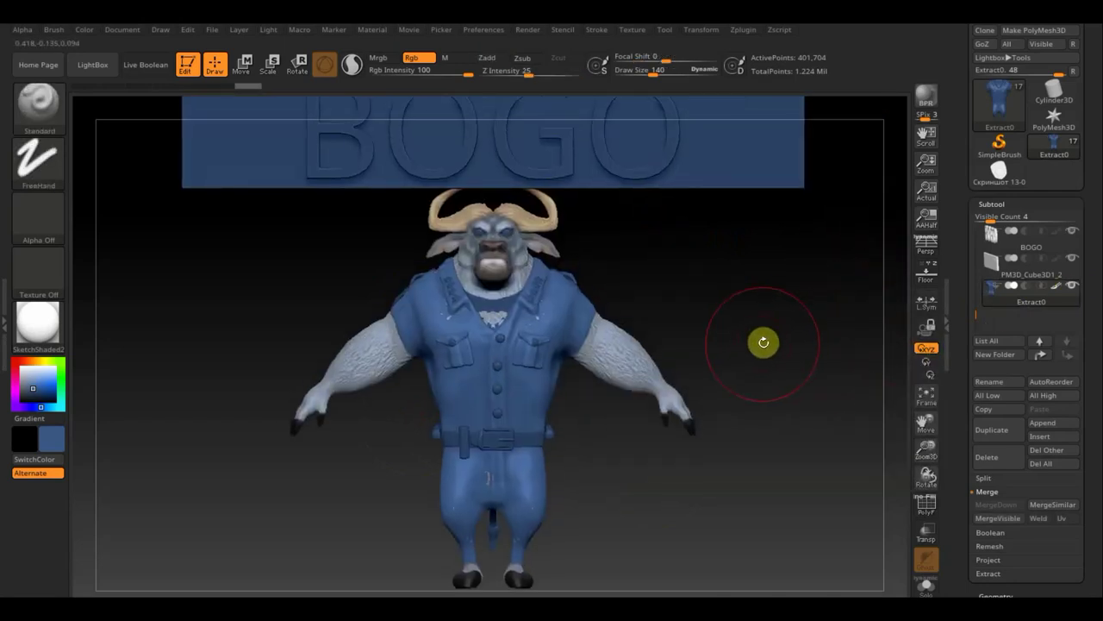
Solo the Extract3 undershirt and paint it black.
key("t")
left_click(665, 388)
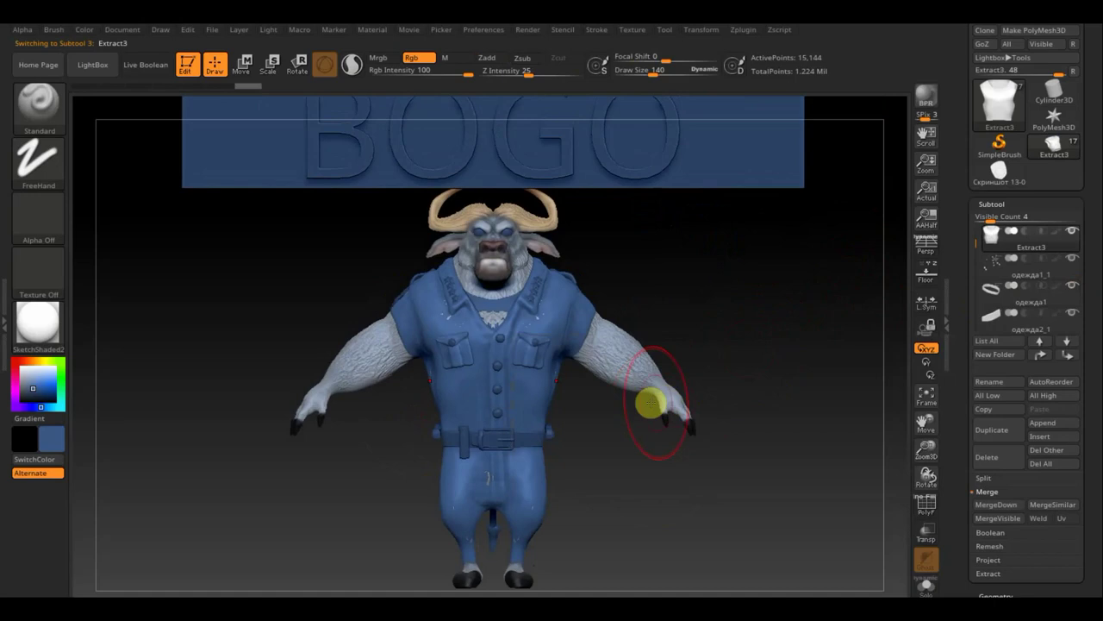
left_click_drag(62, 451, 81, 497)
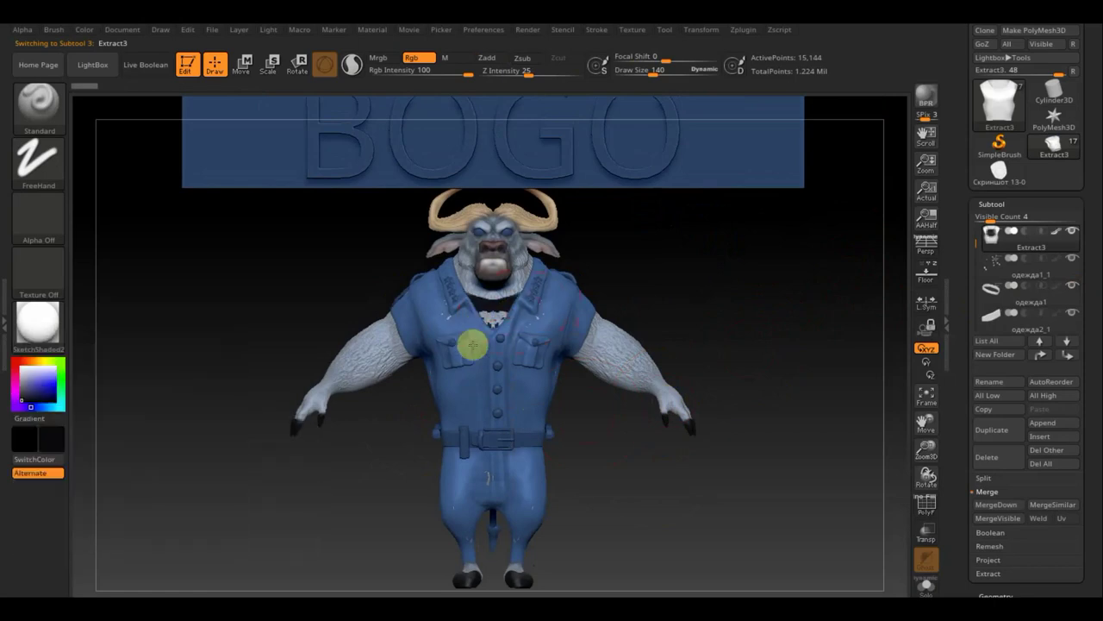
left_click(1074, 232, "shift")
left_click_drag(463, 288, 414, 280)
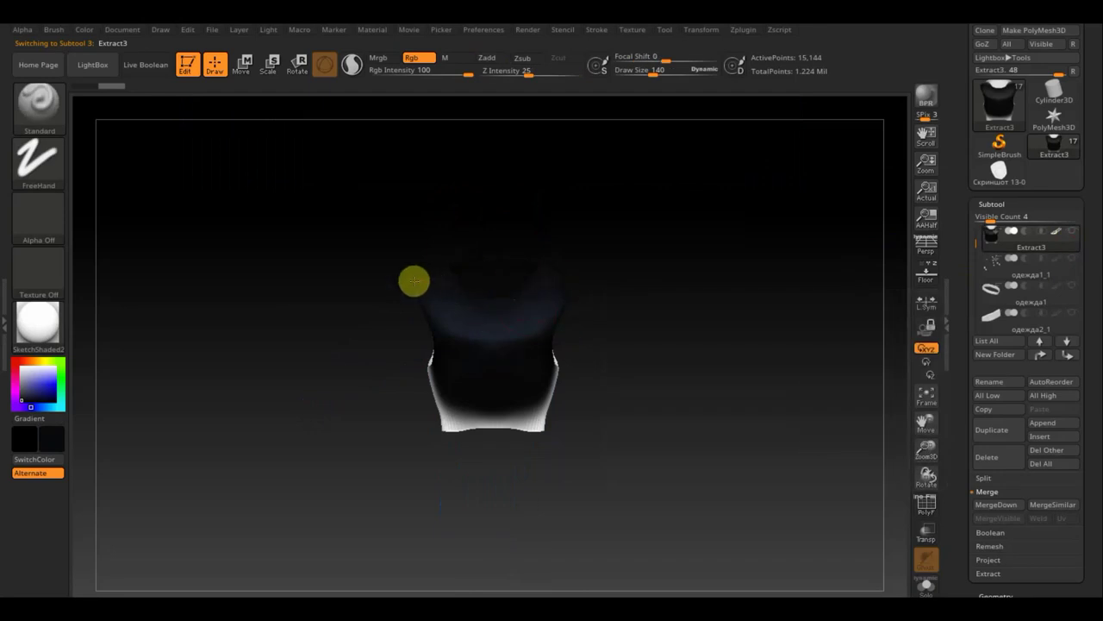
mouse_move(684, 368)
left_mouse_down()
mouse_move(627, 388)
mouse_move(627, 322)
left_mouse_up()
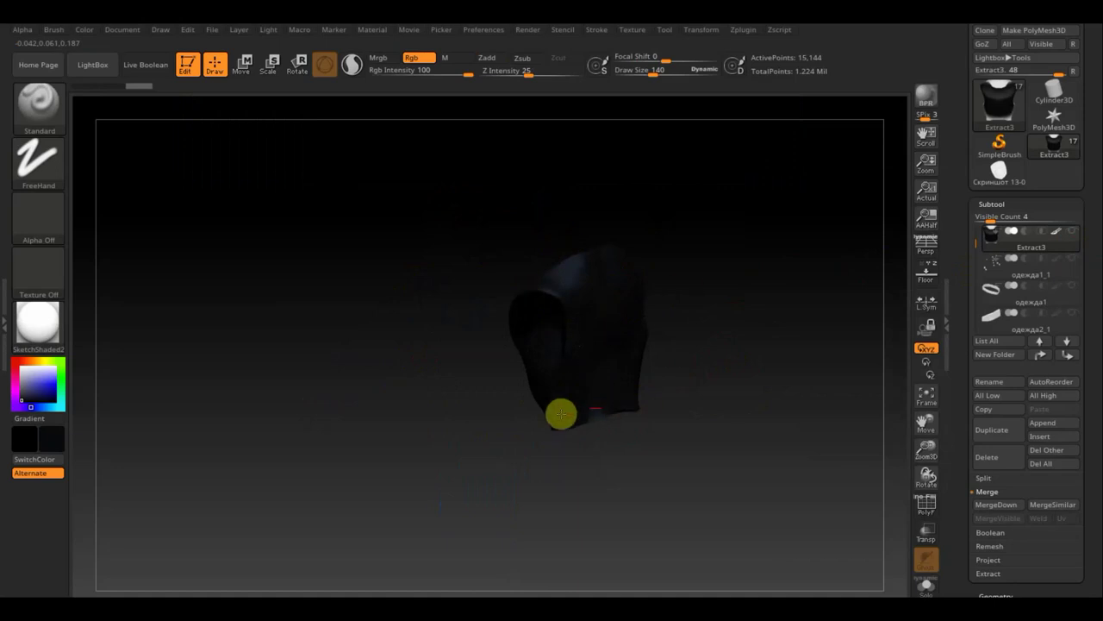
mouse_move(468, 391)
left_mouse_down()
mouse_move(552, 365)
mouse_move(786, 387)
left_mouse_up()
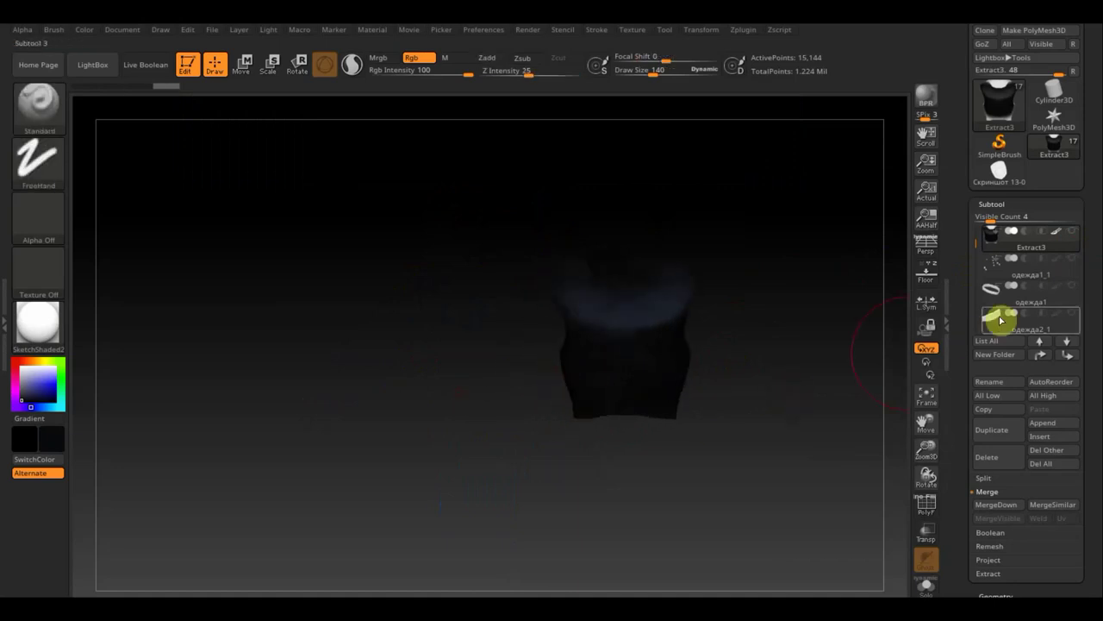
Make all subtools visible again and zoom in on the character's upper body.
key("shift")
left_click(1079, 236, "shift")
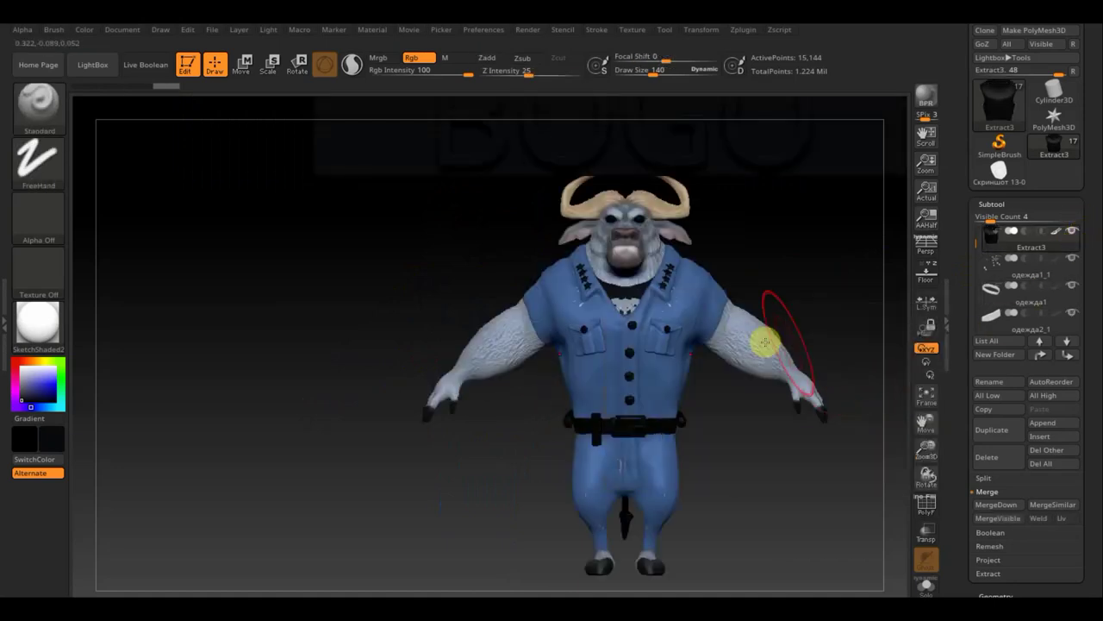
left_click_drag(840, 275, 673, 336, "alt")
left_click_drag(708, 378, 714, 387, "alt")
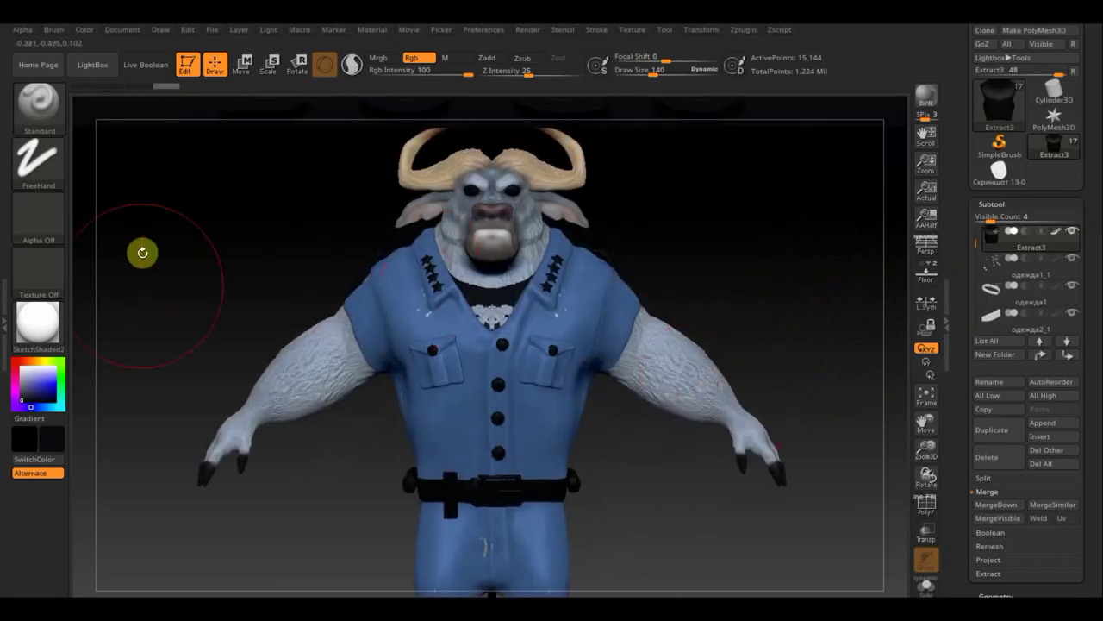
left_click(40, 109)
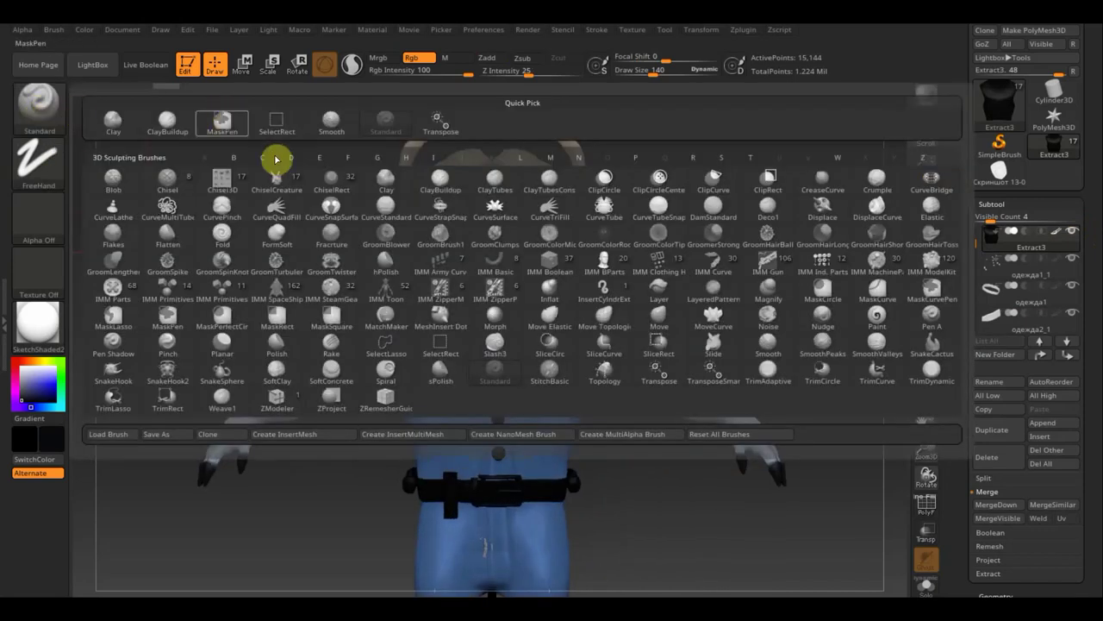
Select the Move Topological brush, orbit the character back to a front view and list the subtools.
left_click(604, 327)
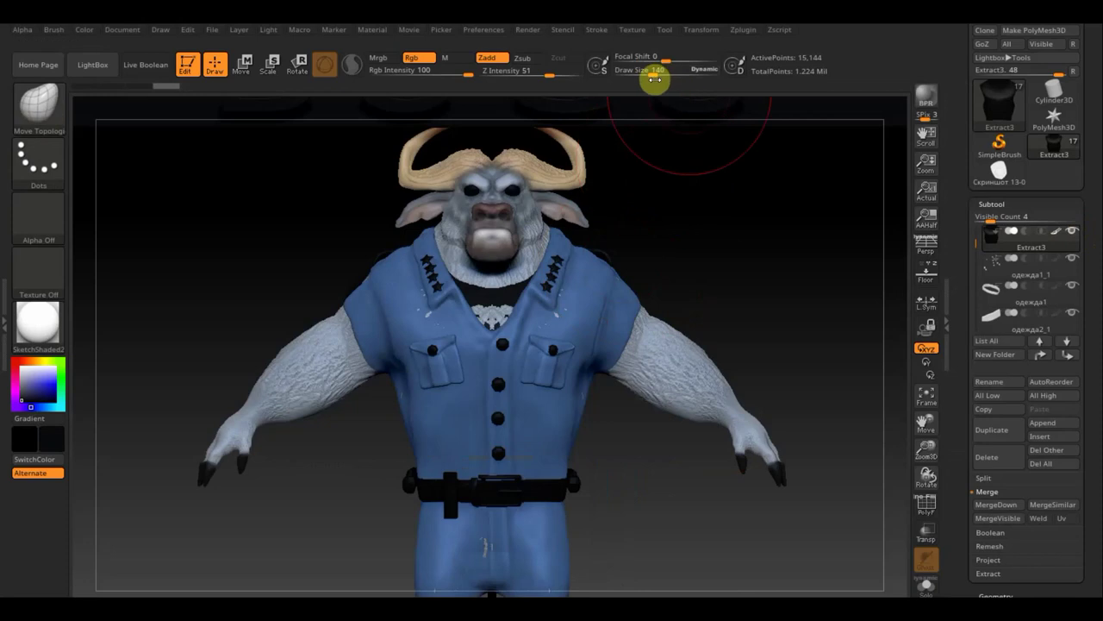
mouse_move(655, 118)
left_mouse_down()
mouse_move(677, 221)
mouse_move(509, 284)
left_mouse_up()
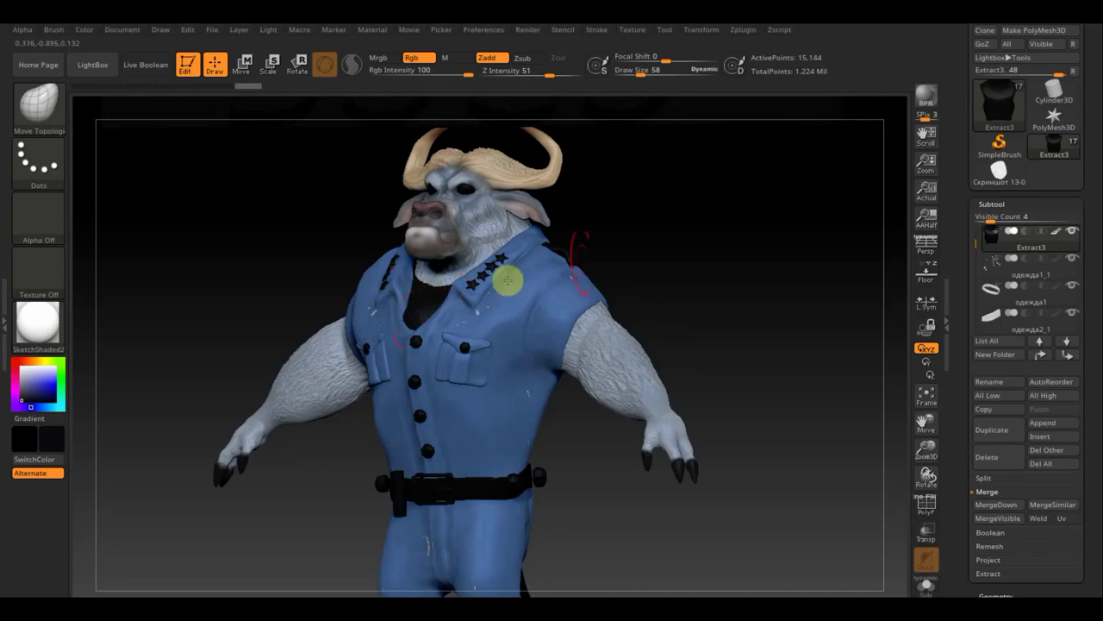
mouse_move(708, 234)
left_mouse_down()
mouse_move(597, 248)
mouse_move(734, 241)
left_mouse_up()
mouse_move(692, 347)
left_mouse_down()
mouse_move(751, 316)
mouse_move(619, 490)
mouse_move(664, 512)
left_mouse_up()
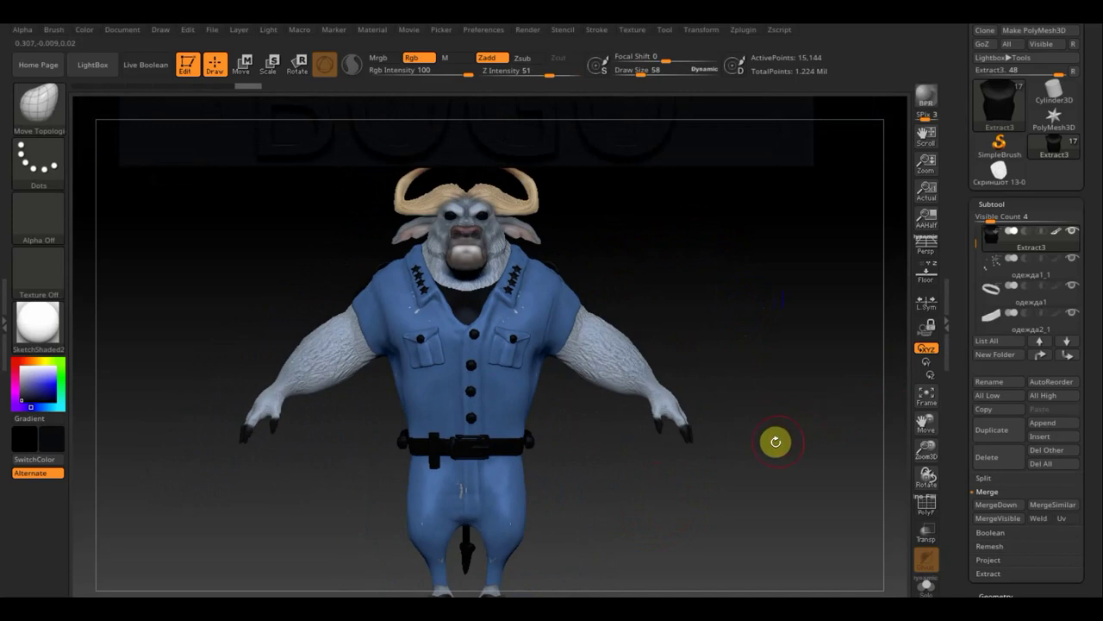
key("shift")
key("n")
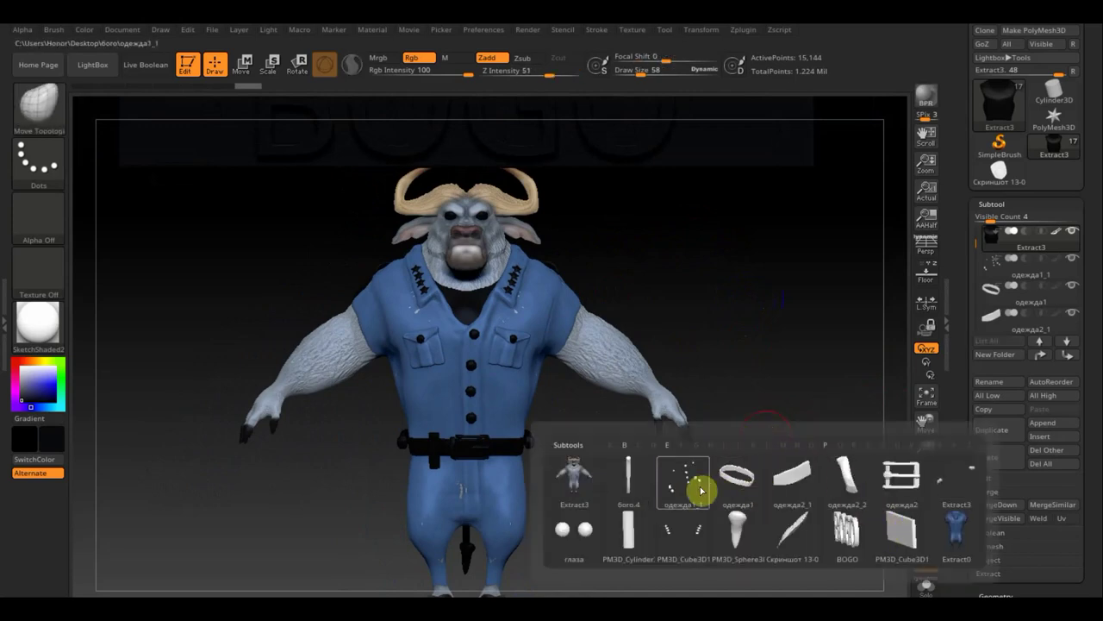
Select PM3D_Cube3D1_1, then shrink the reference image and place it at the upper left.
left_click(693, 541)
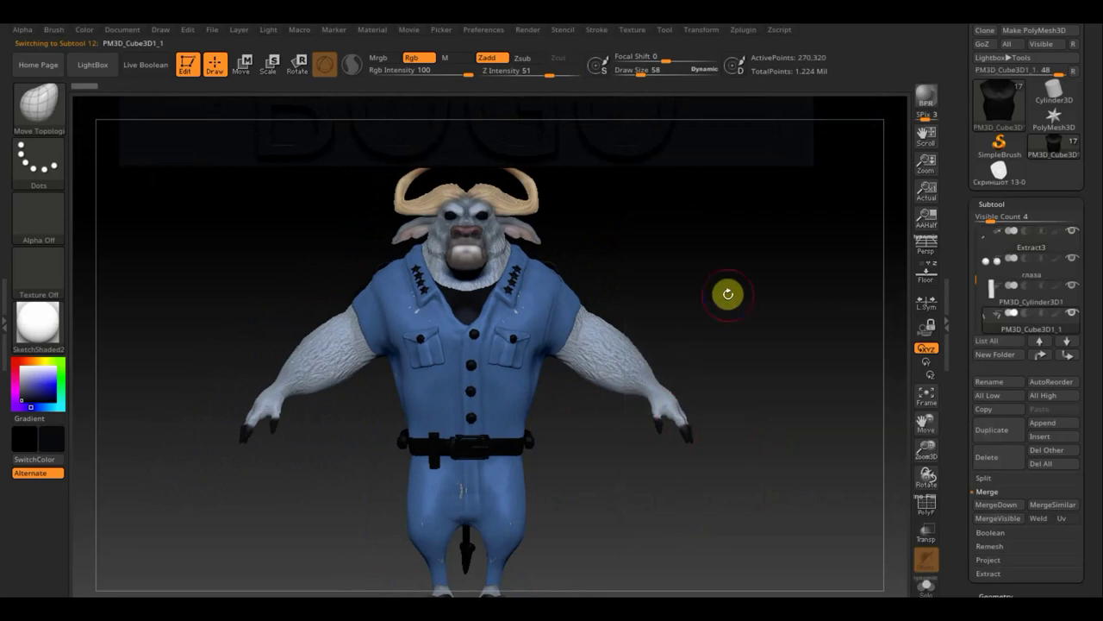
key("shift")
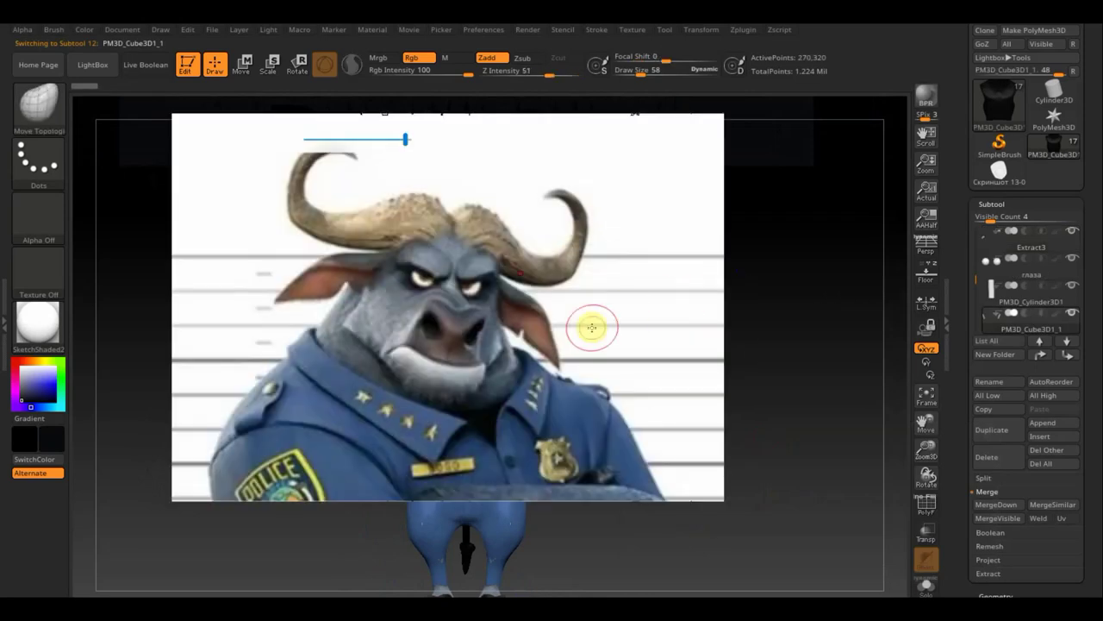
key("shift+z")
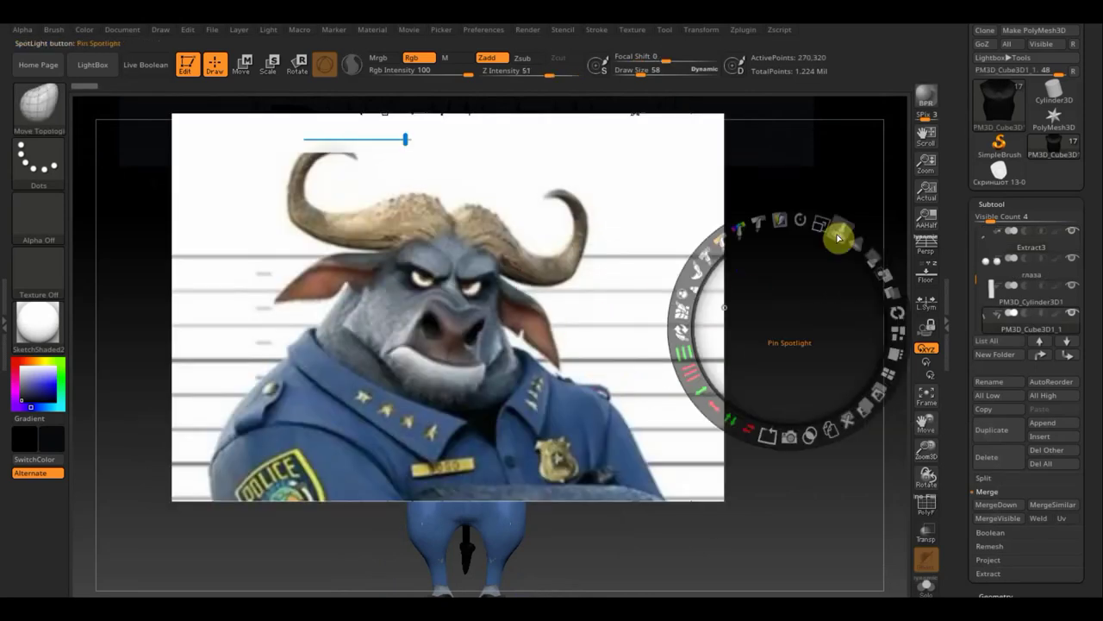
left_click_drag(819, 229, 791, 221)
left_click(873, 252)
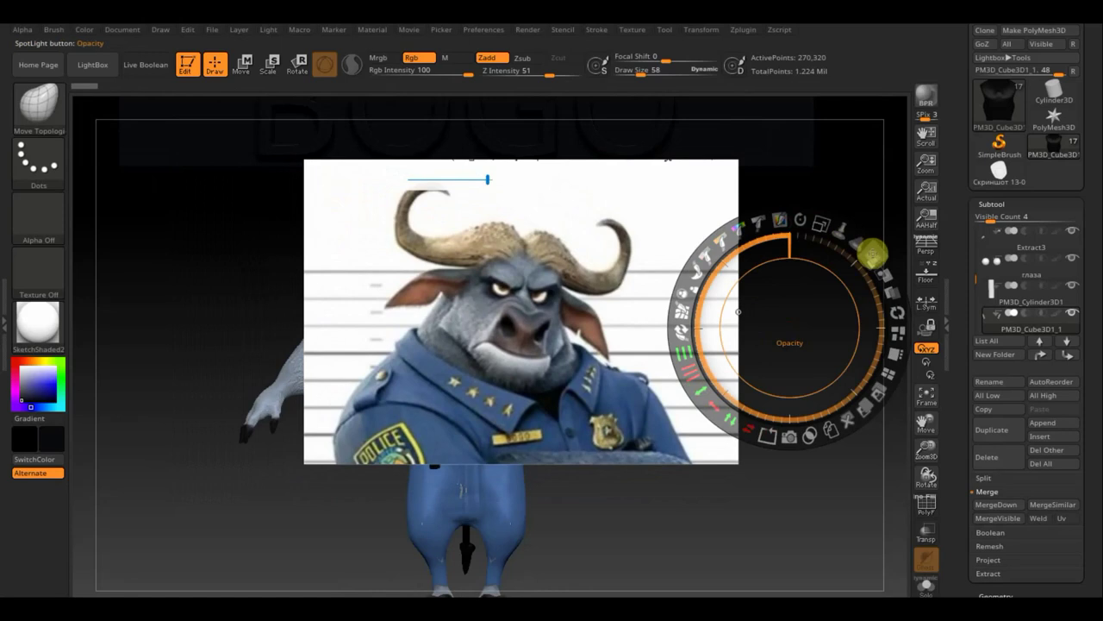
left_click_drag(865, 247, 784, 216)
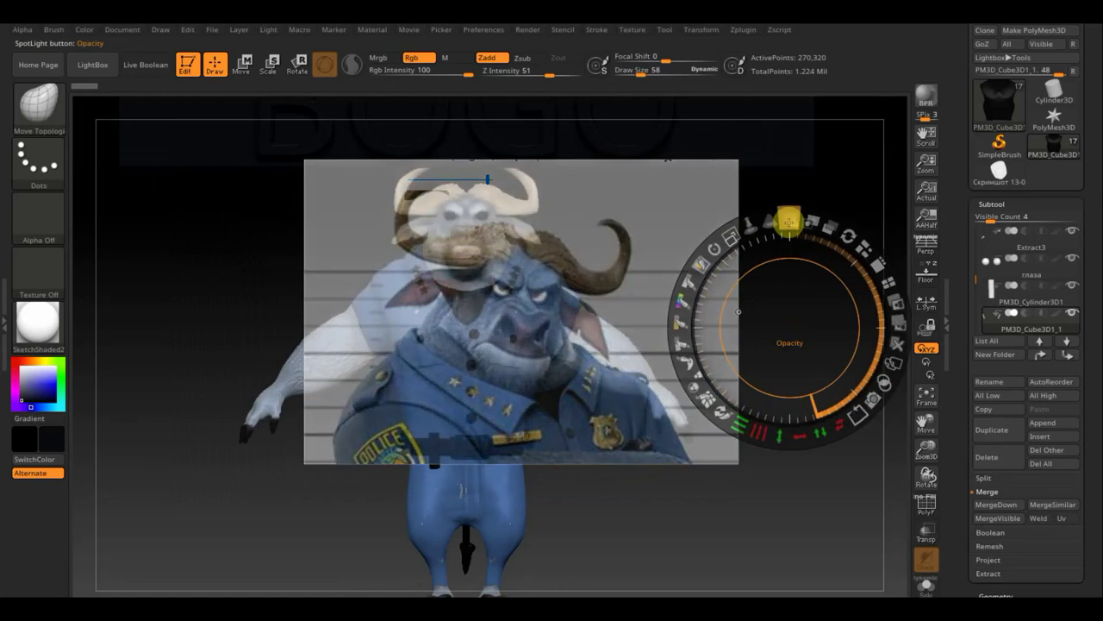
left_click_drag(800, 268, 624, 136)
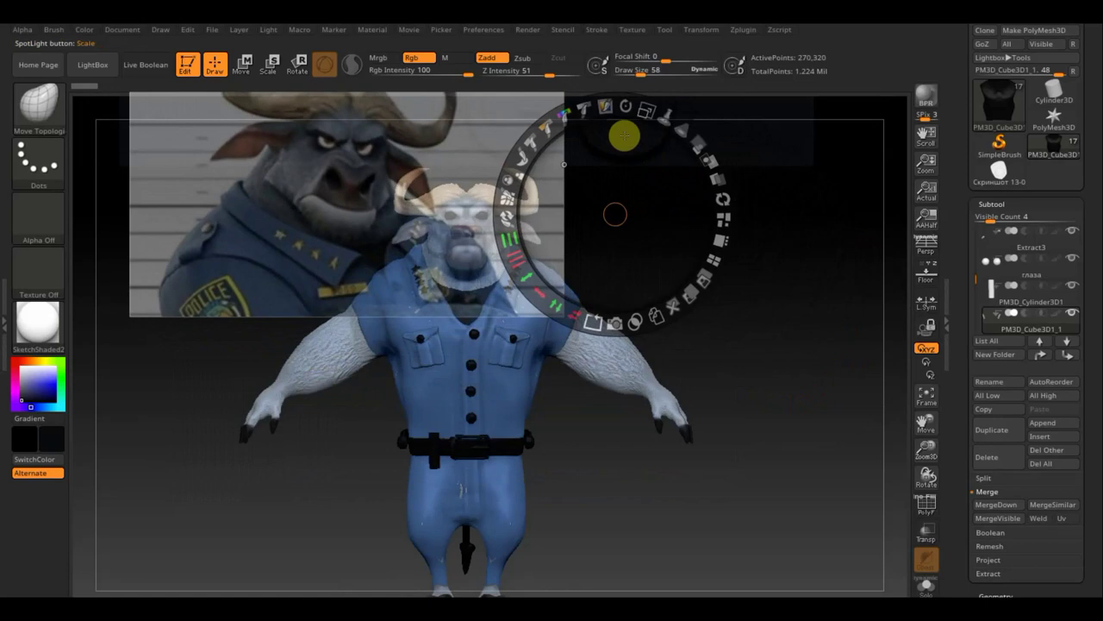
key("z")
key("z")
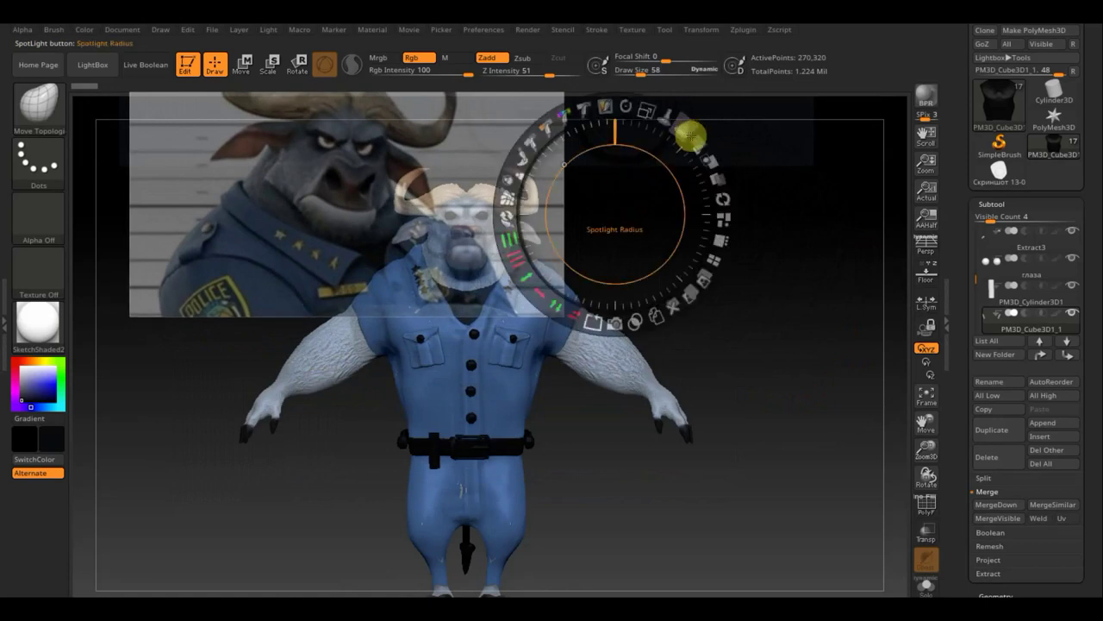
left_click_drag(698, 142, 712, 209)
key("z")
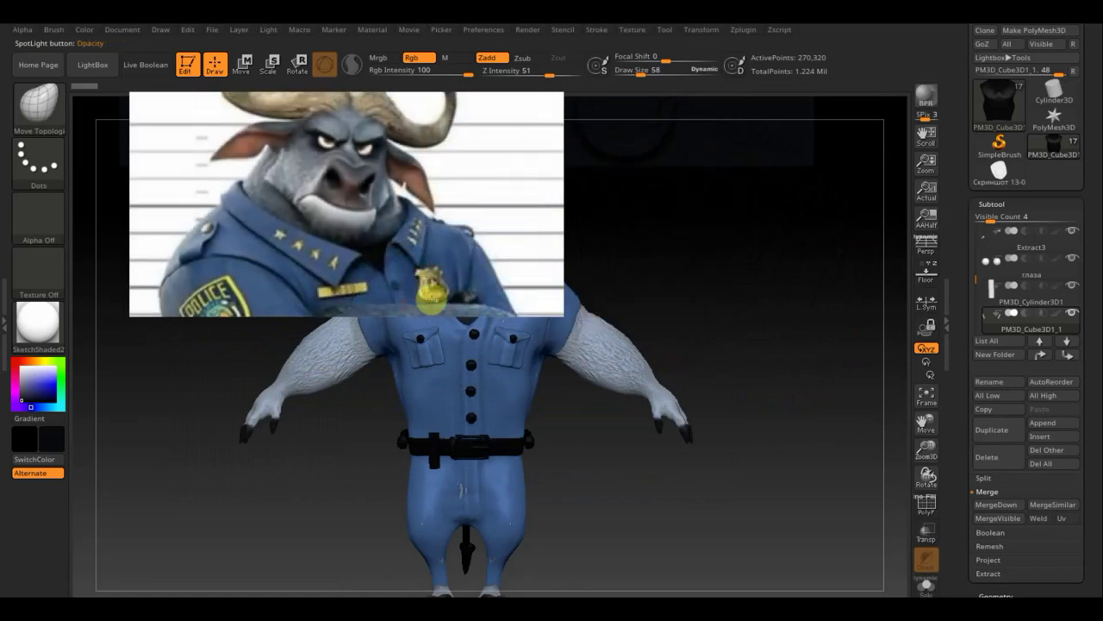
key("shift+z")
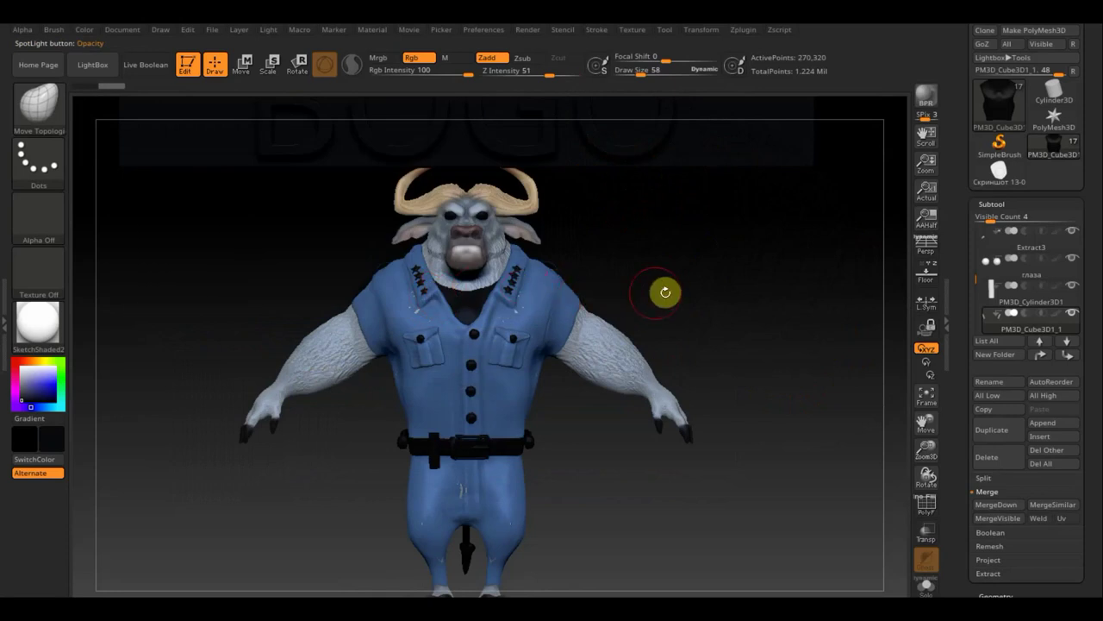
mouse_move(1026, 320)
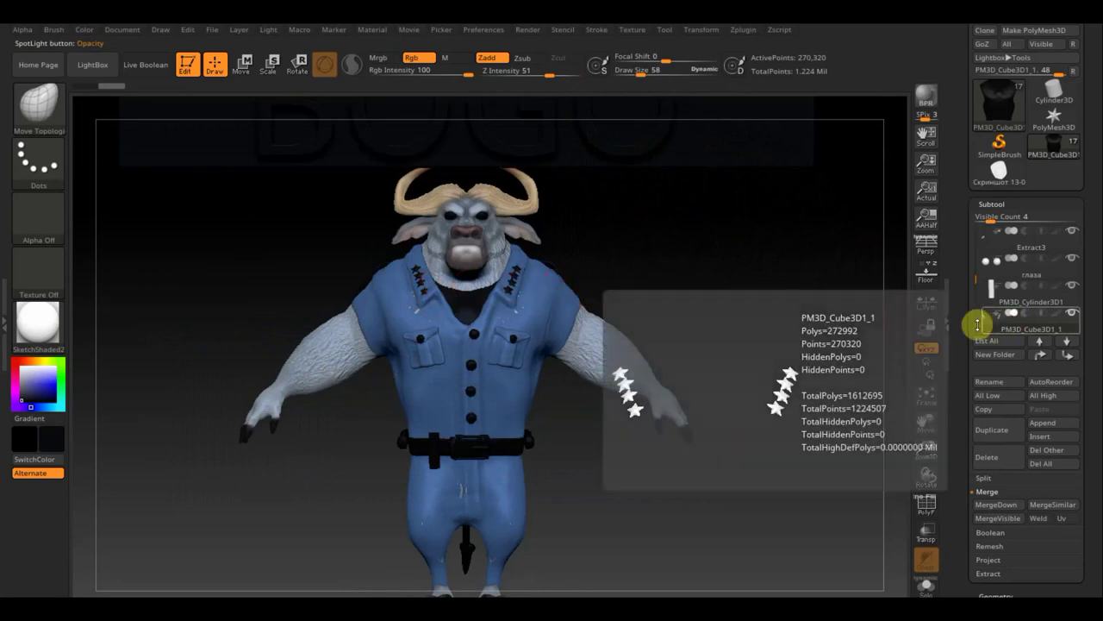
Fill the star piece's collar stars, buttons and belt with white.
left_click_drag(796, 304, 831, 367)
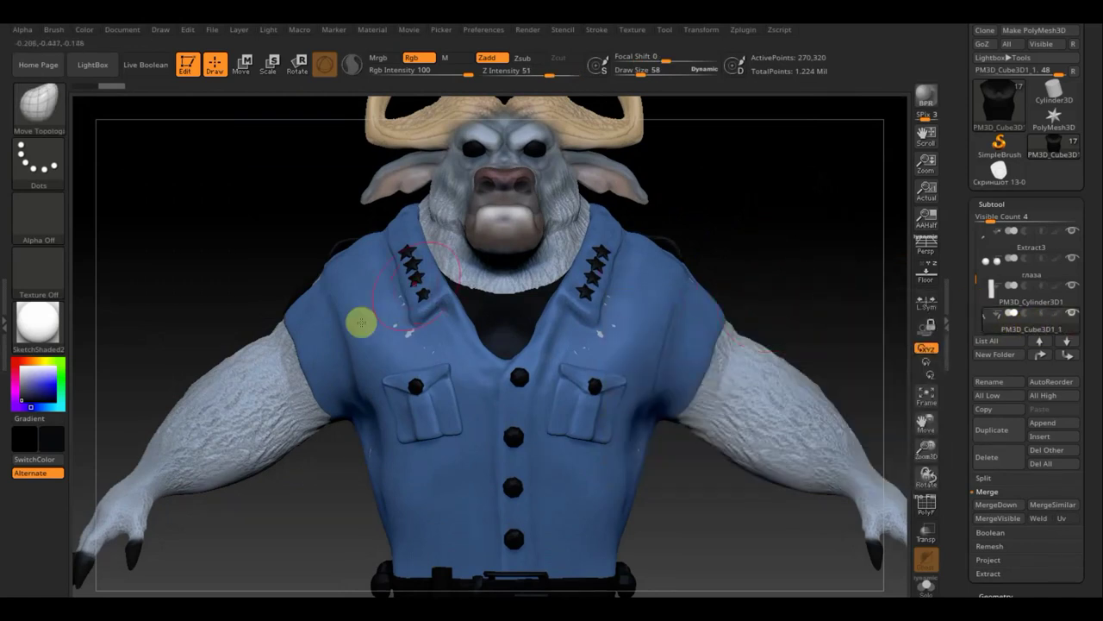
left_click_drag(43, 405, 44, 377)
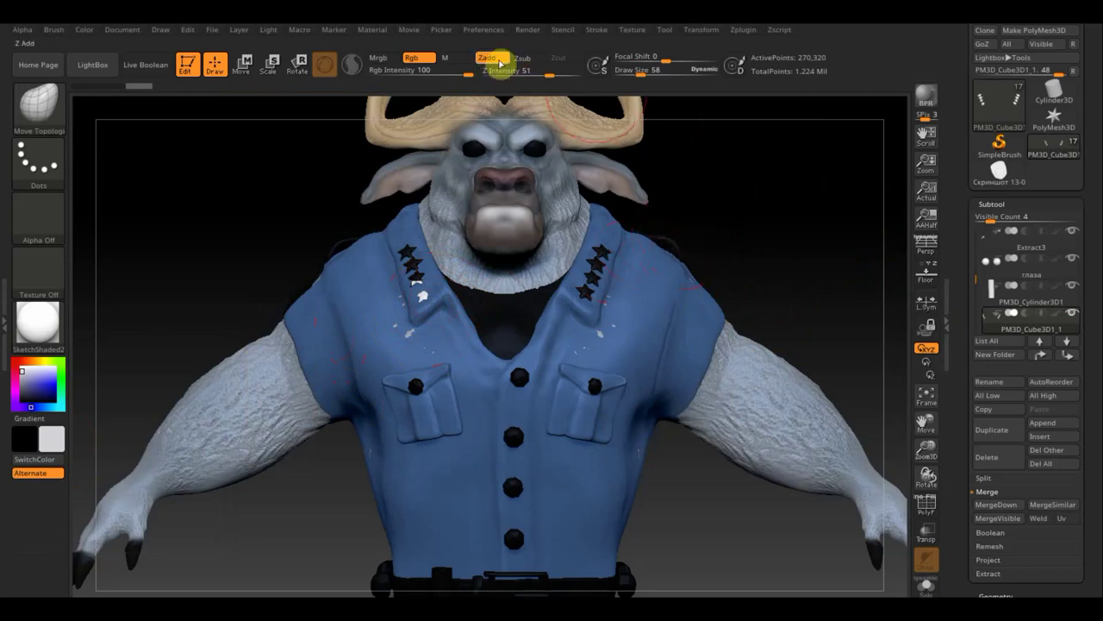
left_click(619, 164, "ctrl")
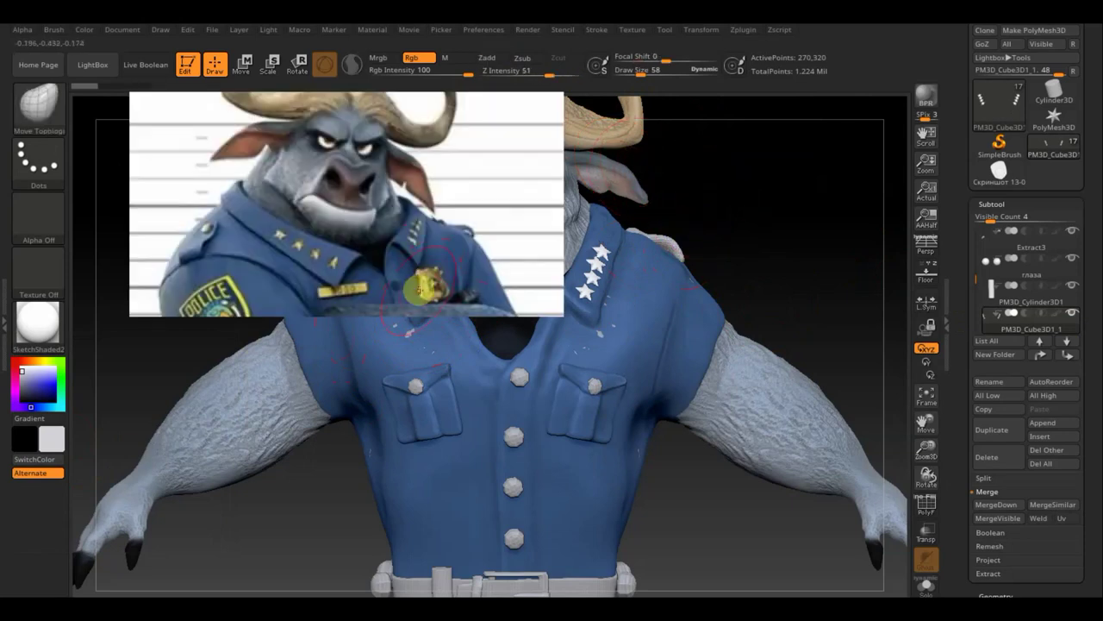
Show the police reference again at full opacity, slightly repositioned, with an adjusted radius.
key("z")
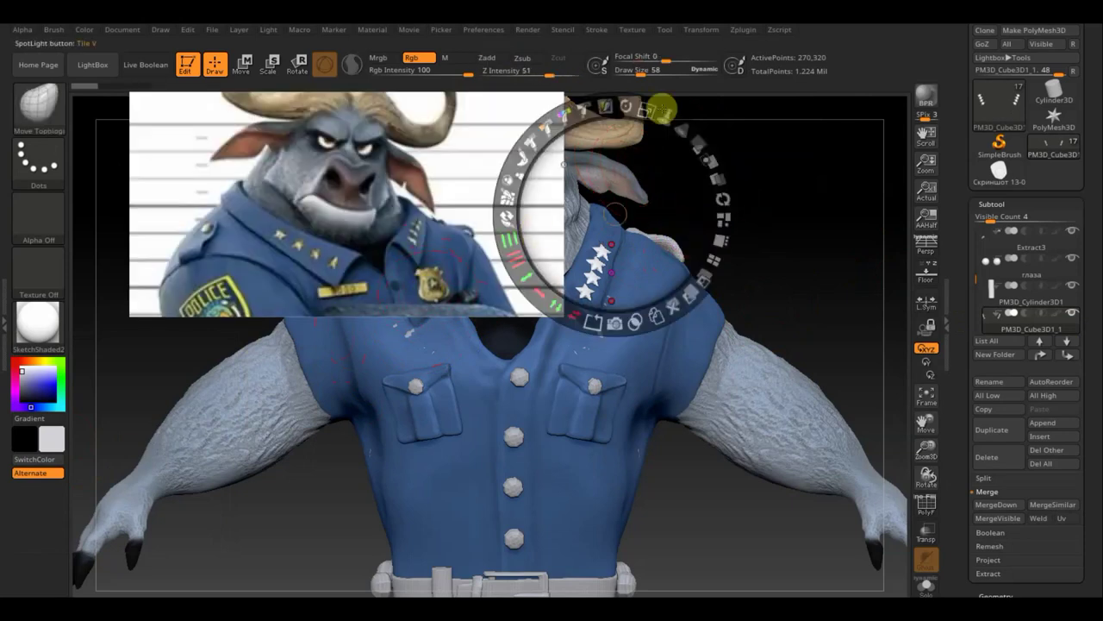
mouse_move(666, 110)
left_mouse_down()
mouse_move(679, 121)
mouse_move(636, 112)
left_mouse_up()
left_click_drag(601, 220, 606, 223)
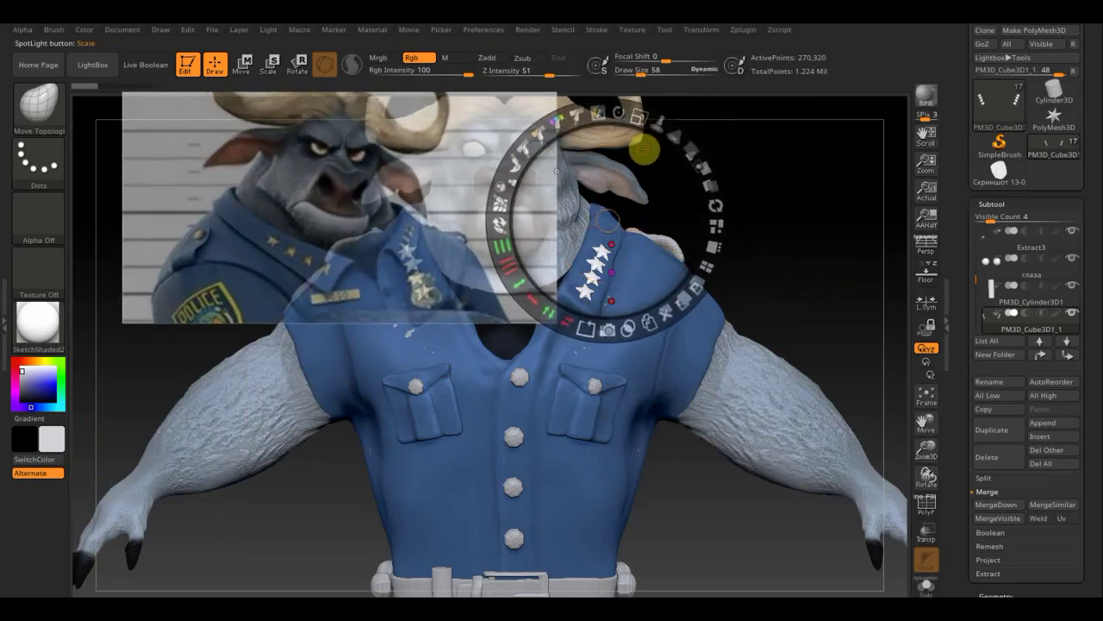
left_click_drag(641, 151, 673, 128)
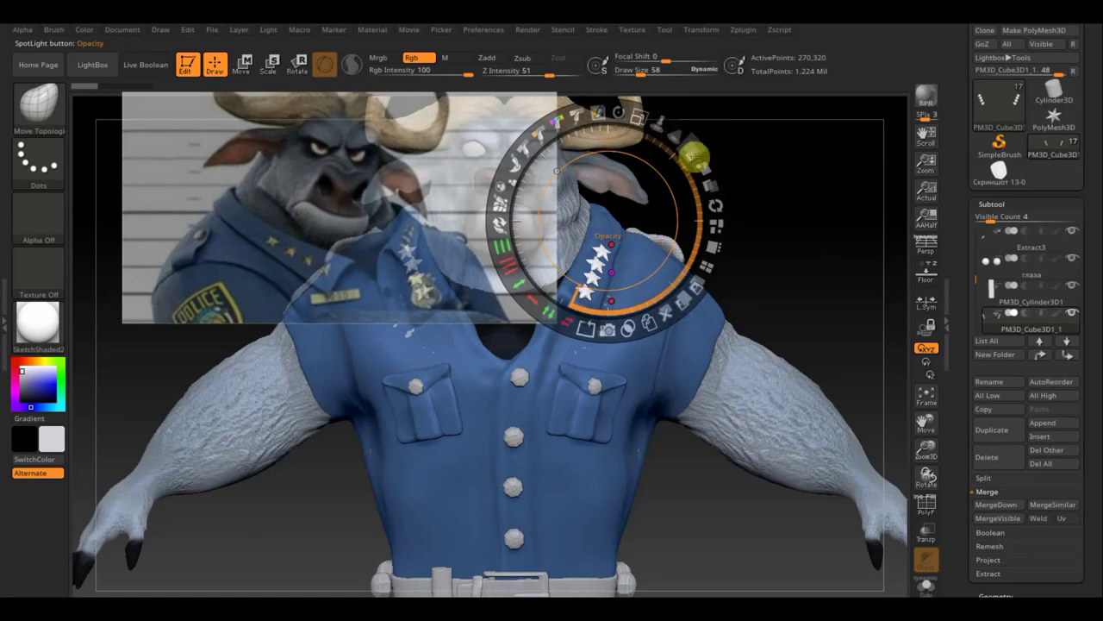
left_click_drag(700, 202, 689, 284)
key("z")
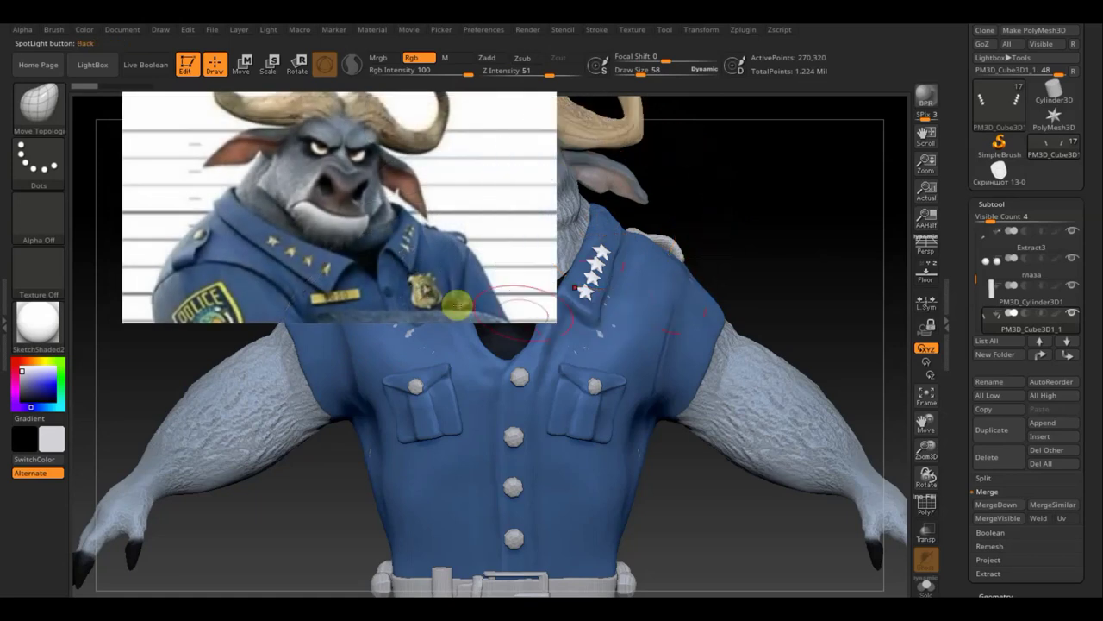
Set Draw Size to 19 and choose the Standard brush.
left_click(635, 73)
type("19")
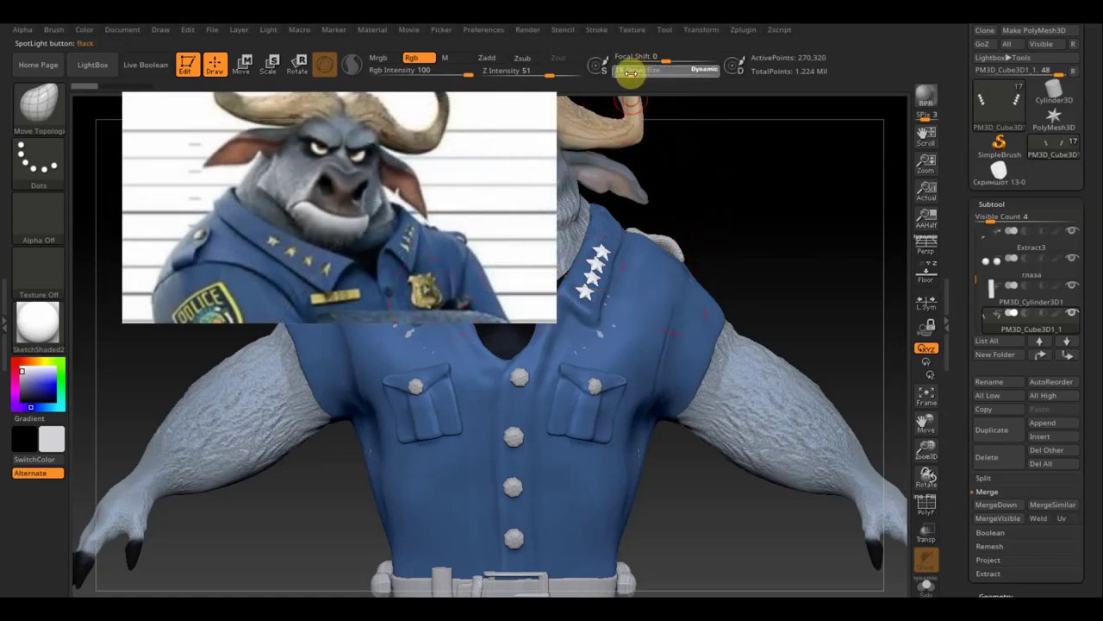
left_click(38, 105)
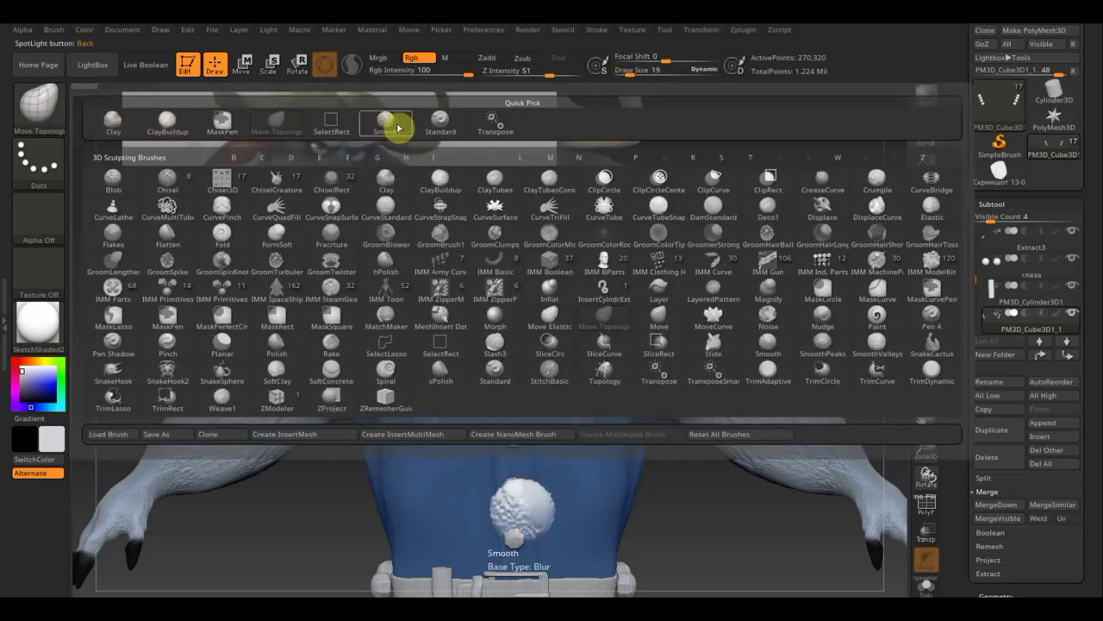
left_click(441, 122)
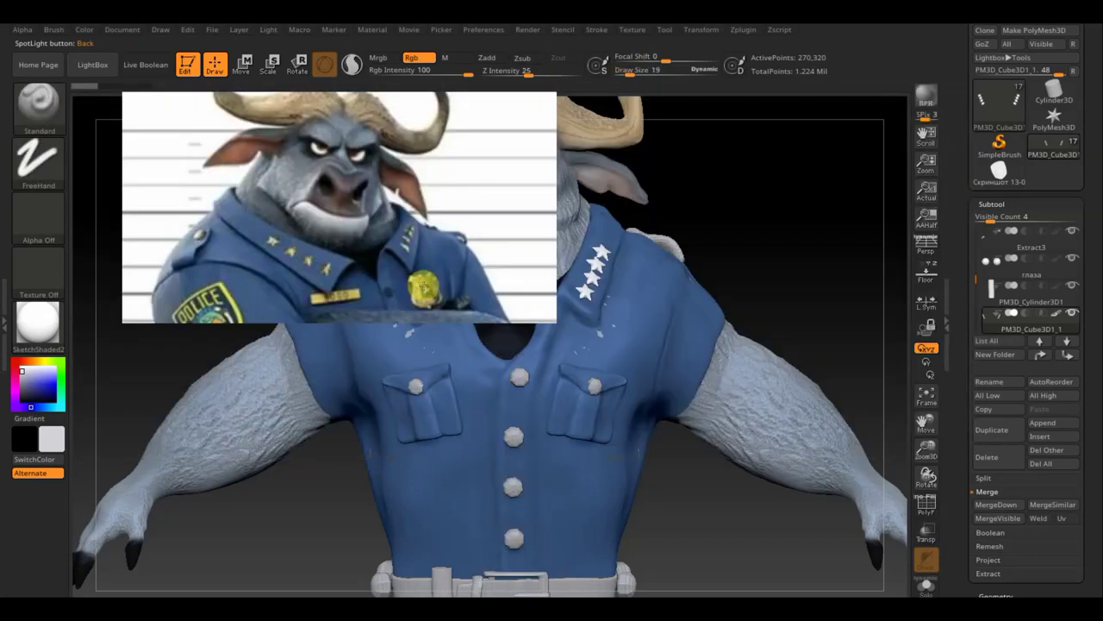
Paint the buttons, belt and one side's collar stars gold (RGB 187,185,93), then save the project.
key("shift+z")
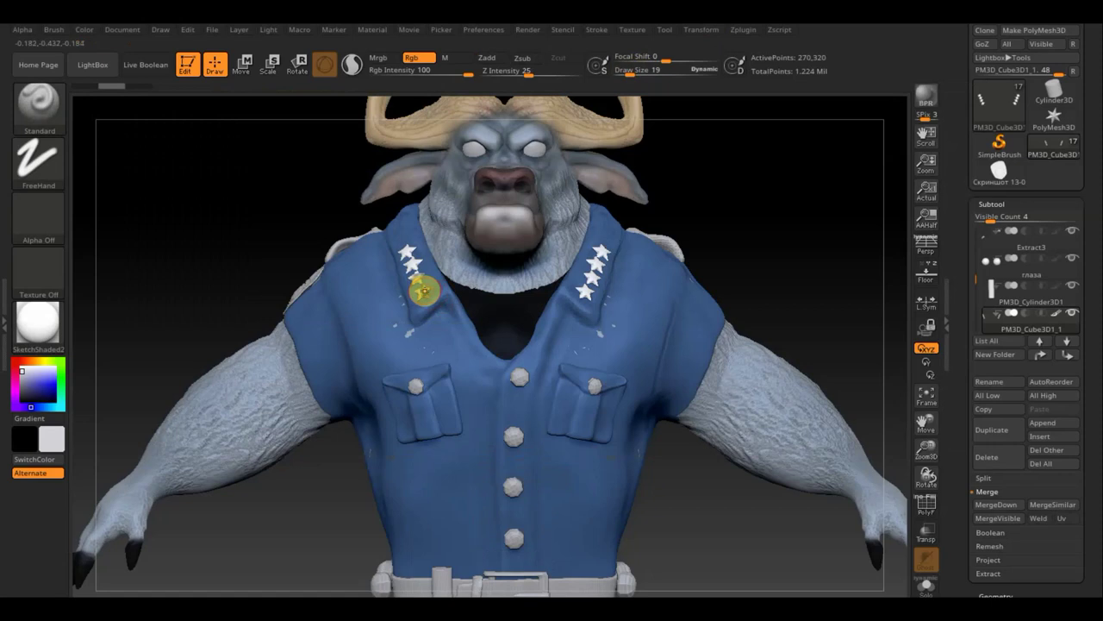
key("c")
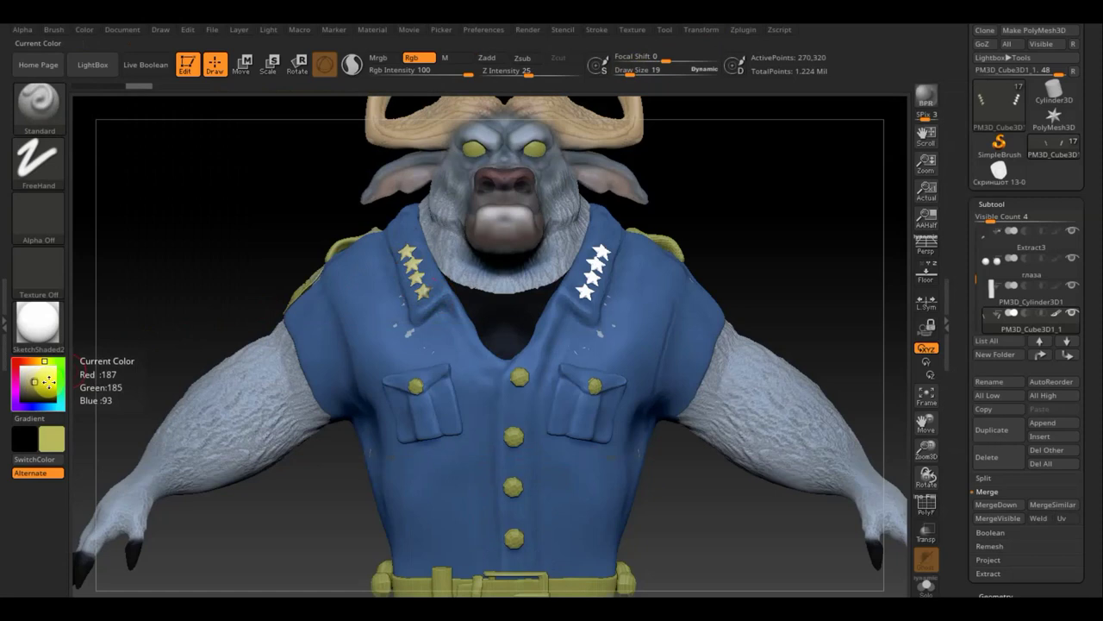
key("ctrl+s")
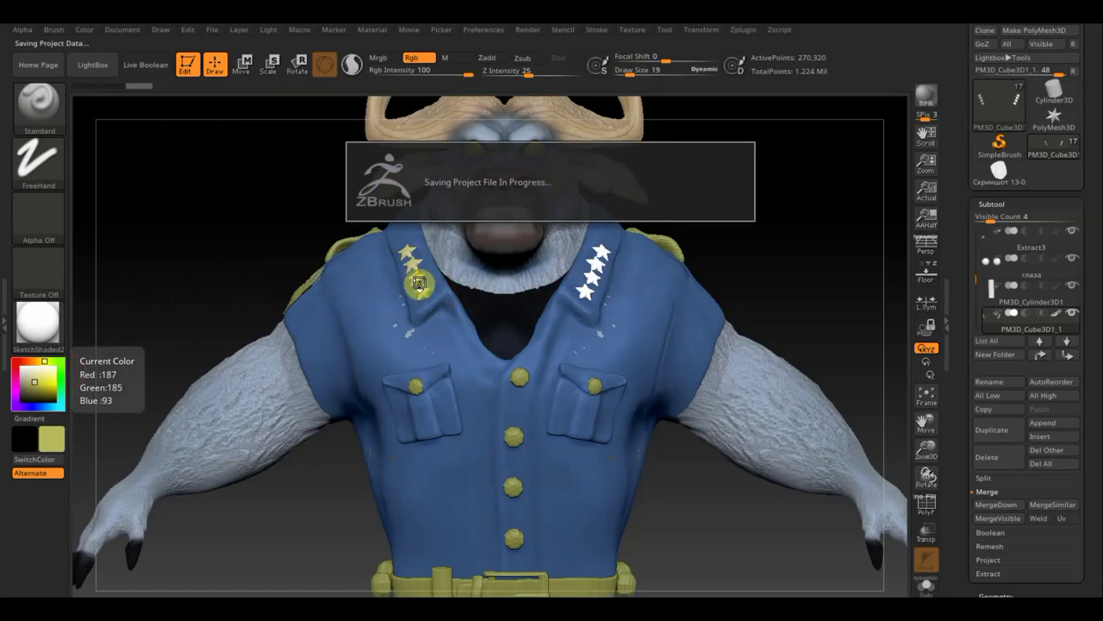
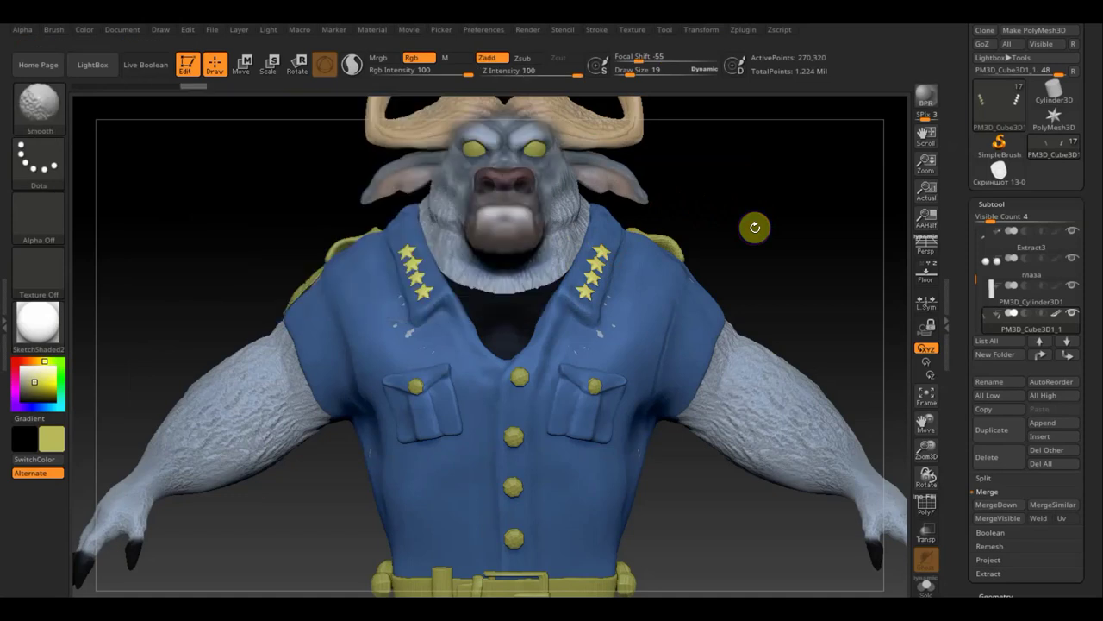
Pick dark navy blue, select the одежда1_1 clothing subtool, and resize the brush to about 42.
left_click_drag(24, 457, 113, 539)
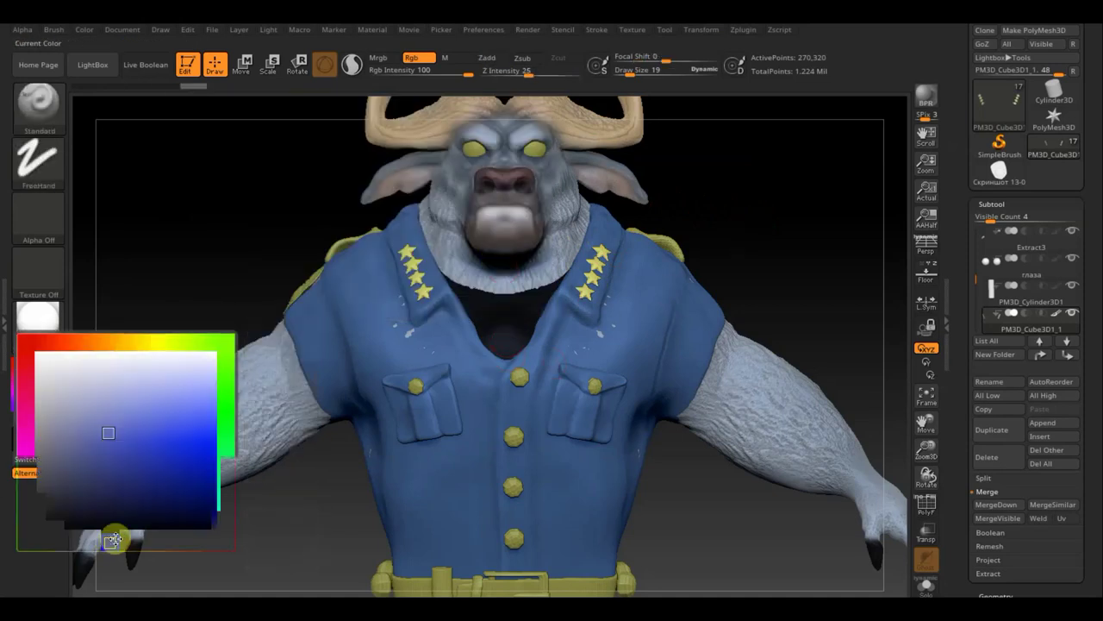
left_click(114, 488)
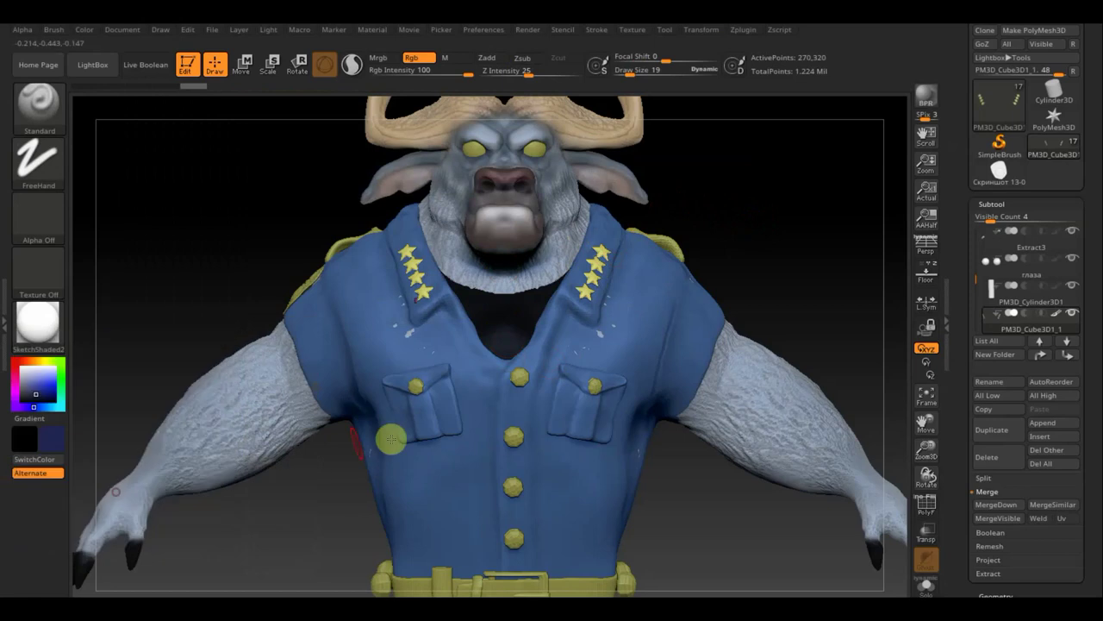
key("n")
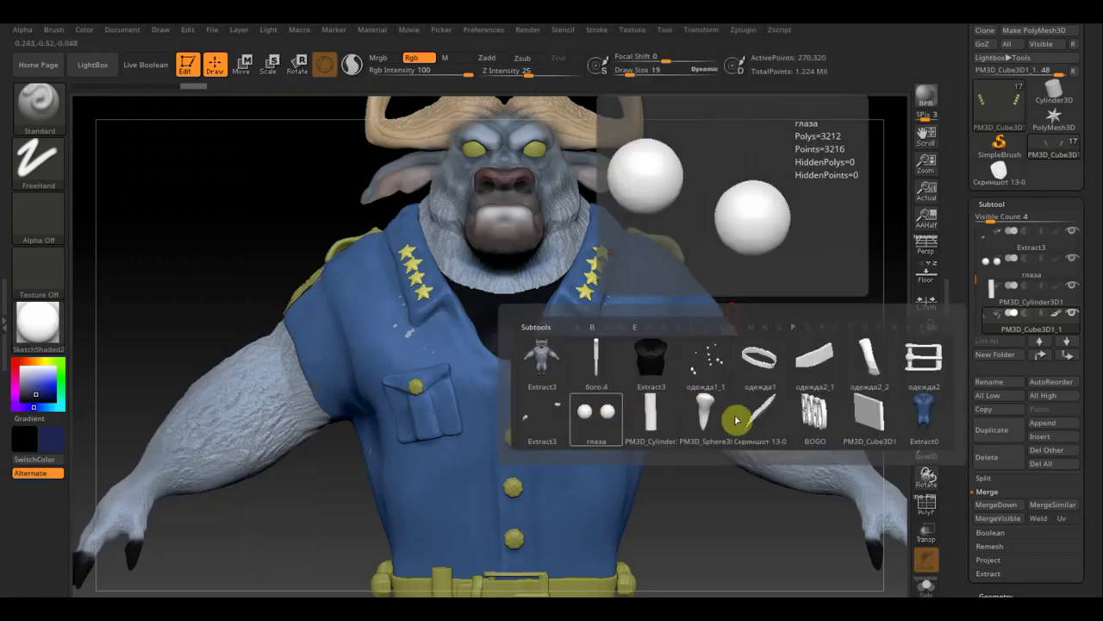
left_click(710, 376)
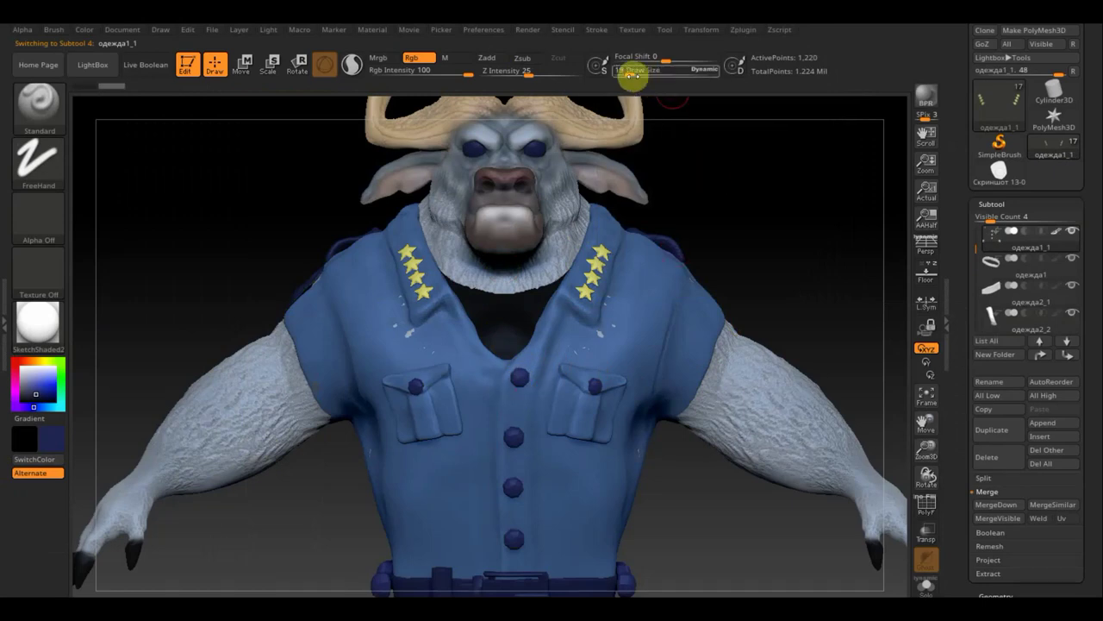
left_click_drag(635, 72, 658, 76)
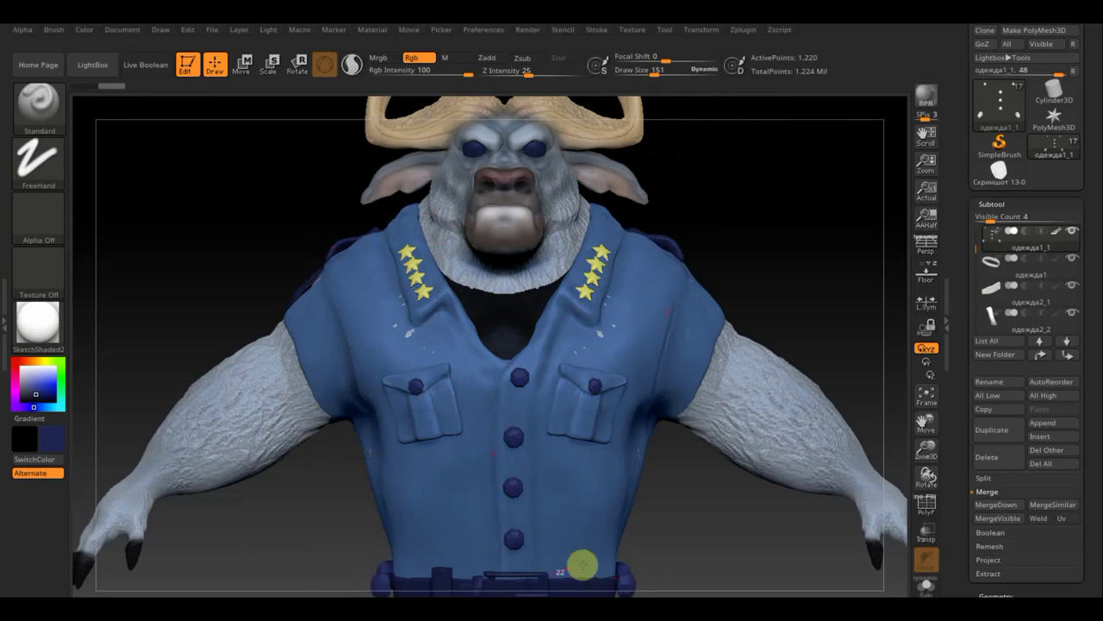
left_click_drag(794, 270, 813, 264)
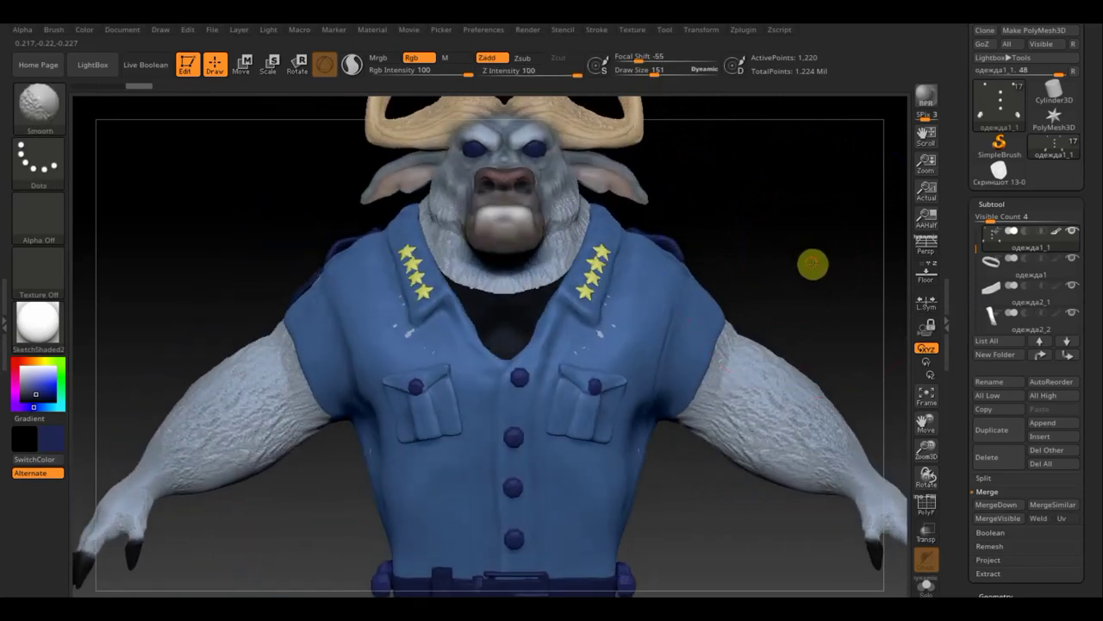
left_click_drag(654, 72, 637, 75)
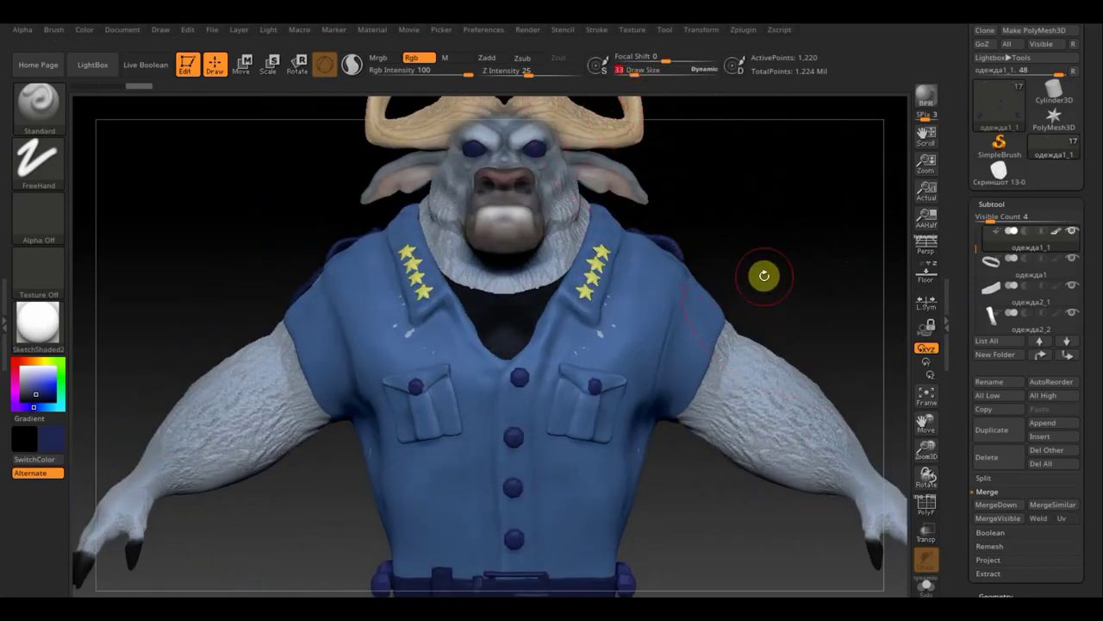
Select the глаза subtool and paint the eyes white with the brush at size 14.
left_click(569, 378)
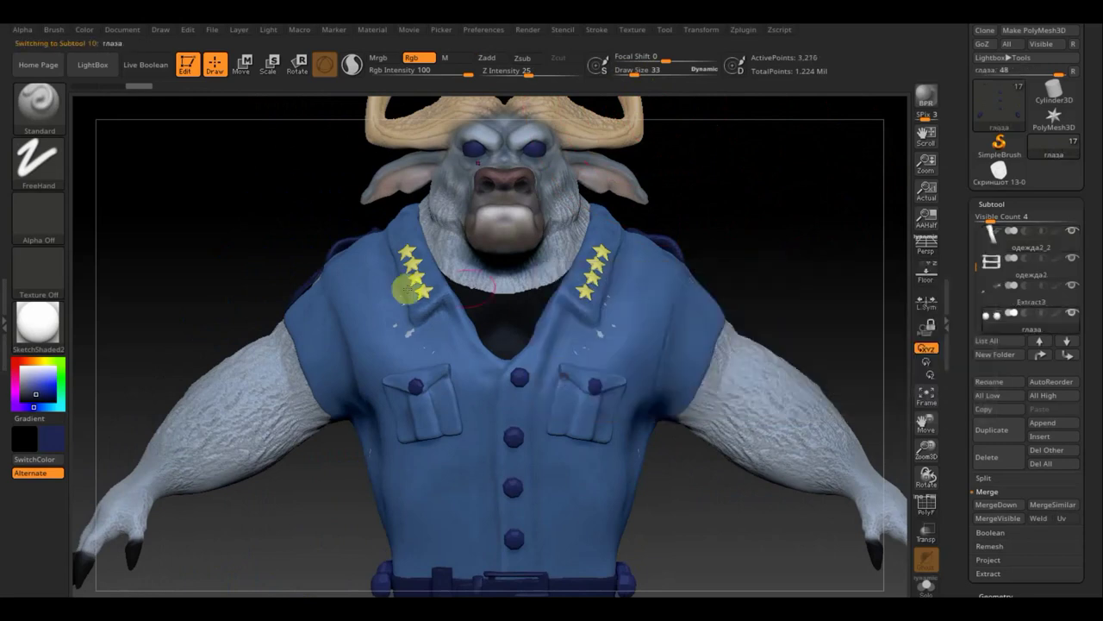
left_click_drag(50, 439, 42, 366)
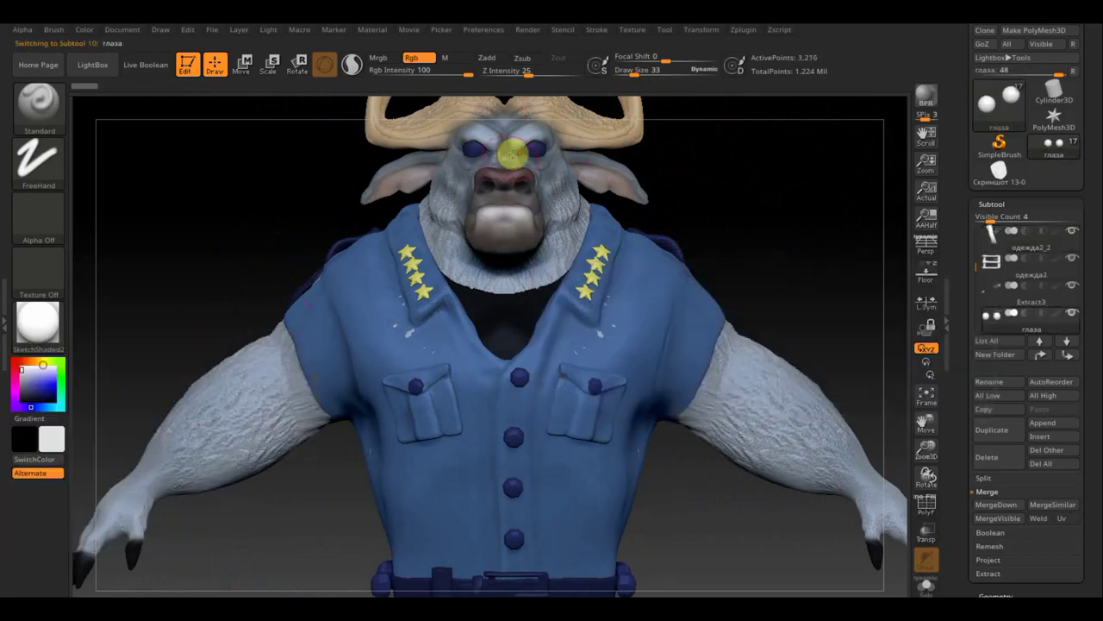
left_click_drag(469, 147, 480, 150)
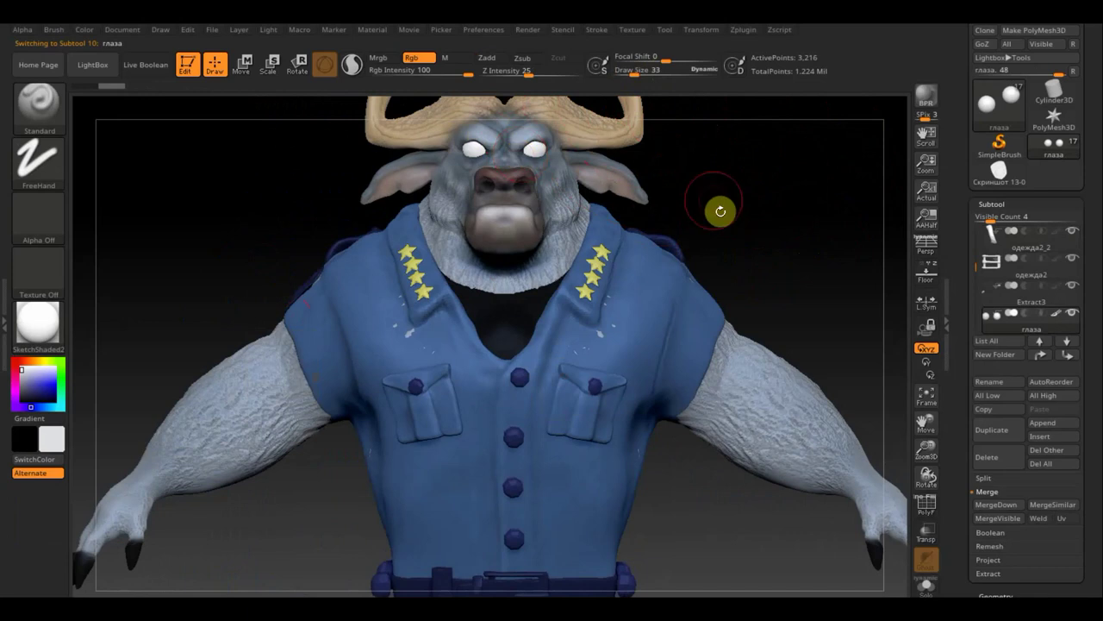
mouse_move(763, 266)
left_mouse_down("alt")
mouse_move(755, 328)
mouse_move(778, 348)
left_mouse_up("alt")
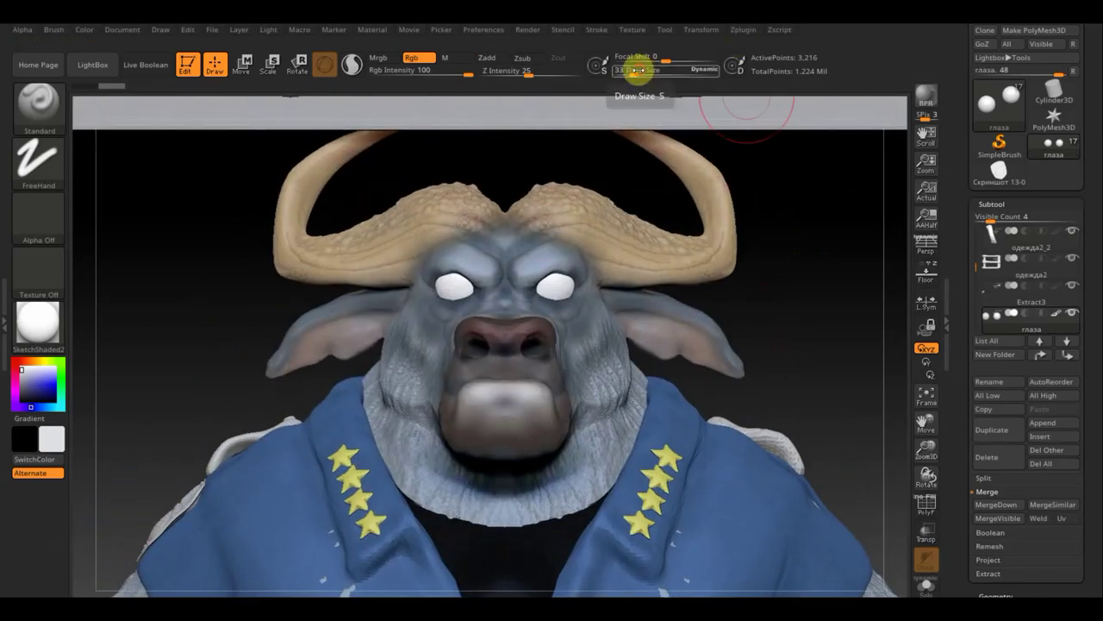
left_click_drag(635, 70, 629, 74)
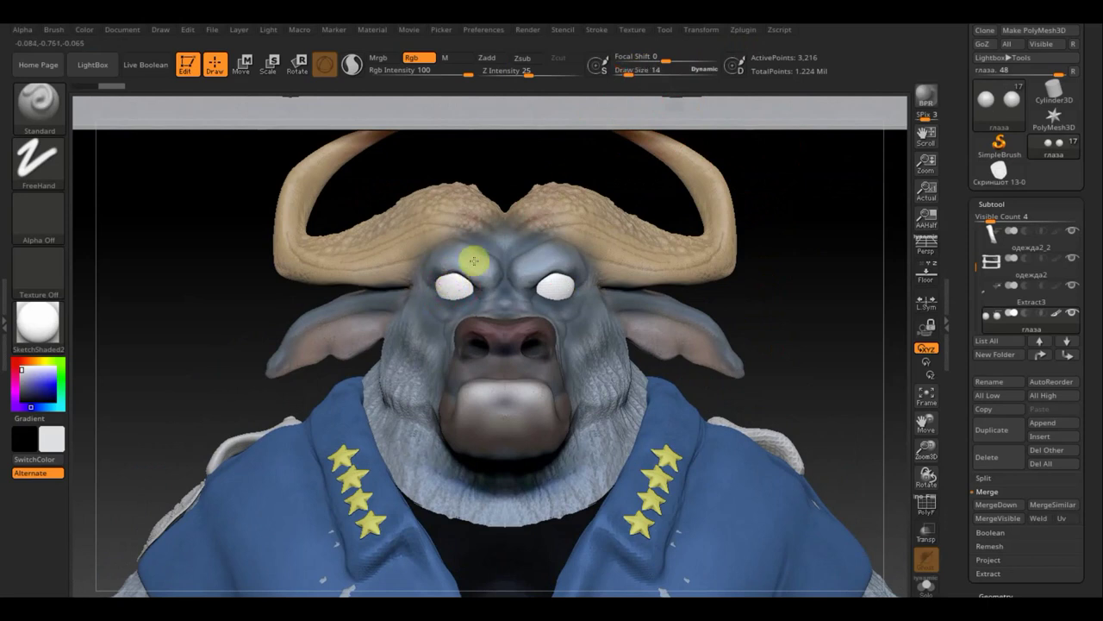
Solo the eyes, rotate to a straight front view, restore all parts, and pick black.
left_click(1074, 315, "shift")
left_click(1074, 315, "shift")
left_click(1075, 316, "shift")
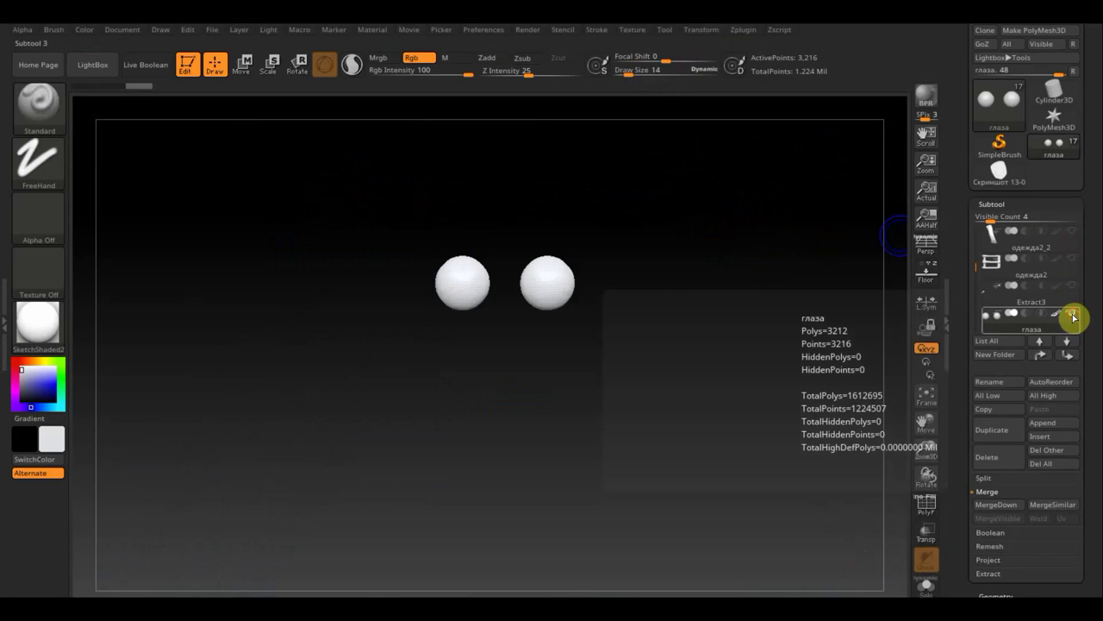
mouse_move(743, 268)
left_mouse_down()
mouse_move(766, 294)
mouse_move(508, 239)
left_mouse_up()
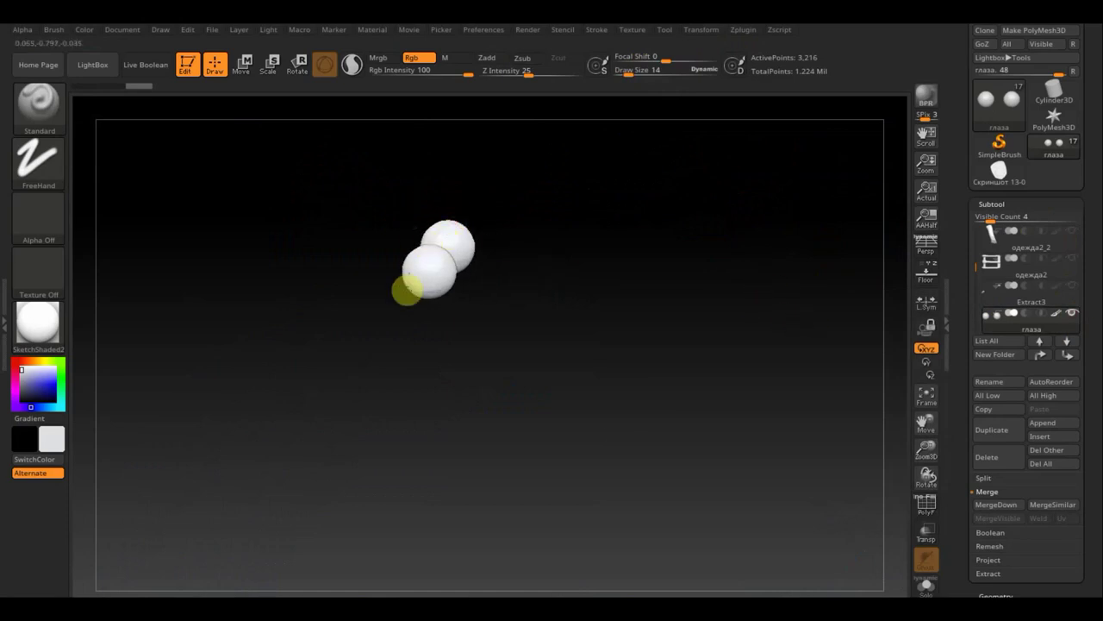
mouse_move(490, 268)
left_mouse_down()
mouse_move(574, 301)
mouse_move(488, 215)
mouse_move(458, 257)
left_mouse_up()
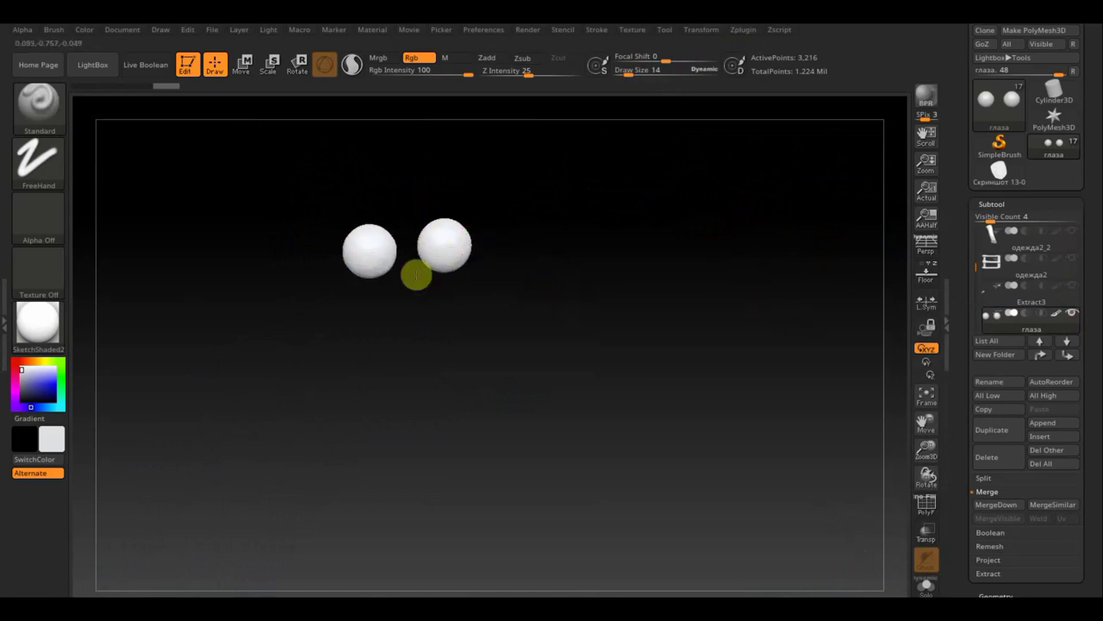
left_click_drag(539, 284, 586, 306, "shift")
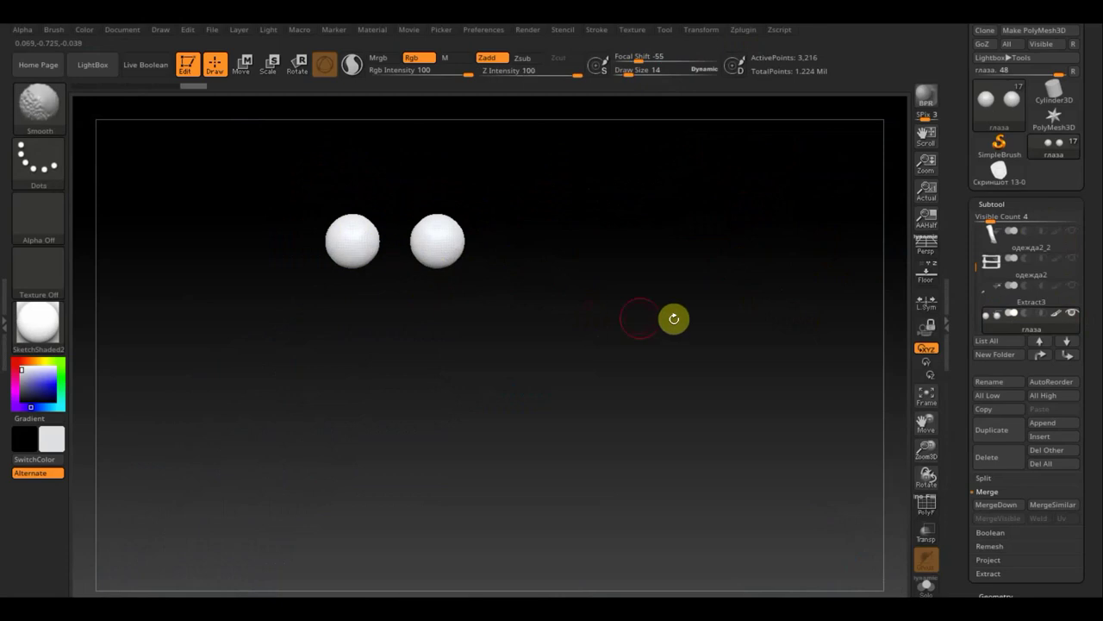
left_click(1073, 316, "shift")
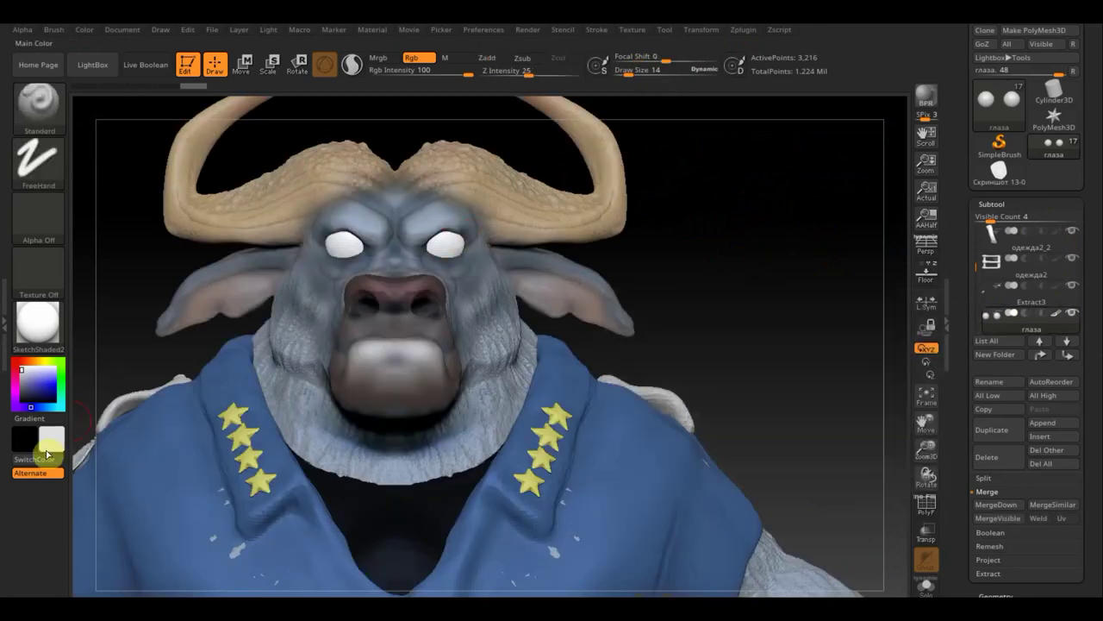
left_click(47, 454)
Paint trial black pupils at brush size 10, then undo them.
left_click(44, 515)
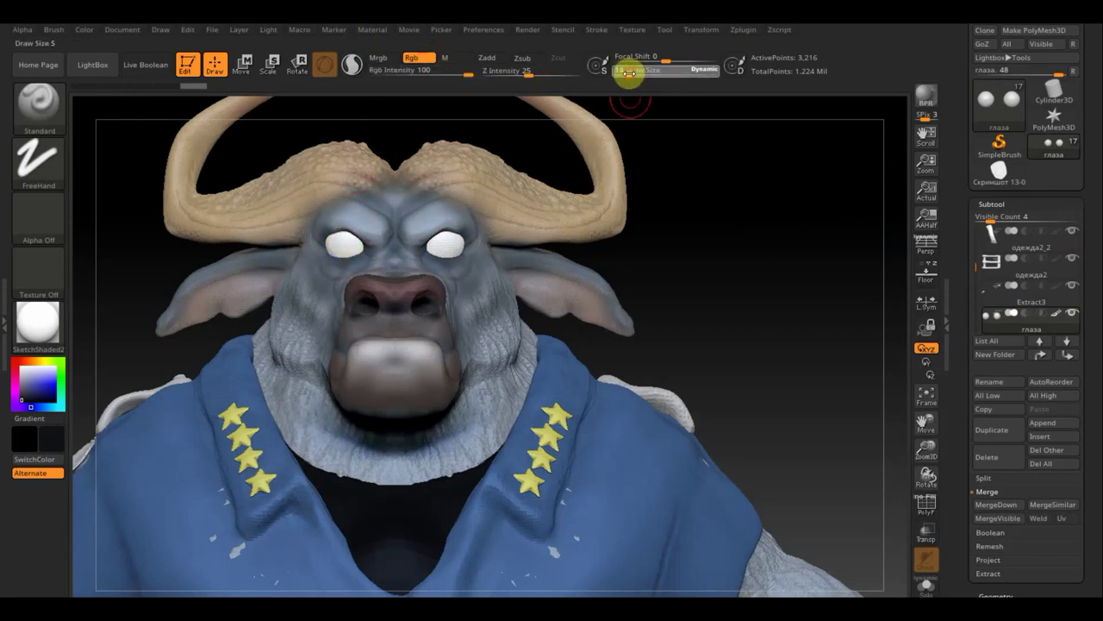
left_click_drag(627, 74, 622, 74)
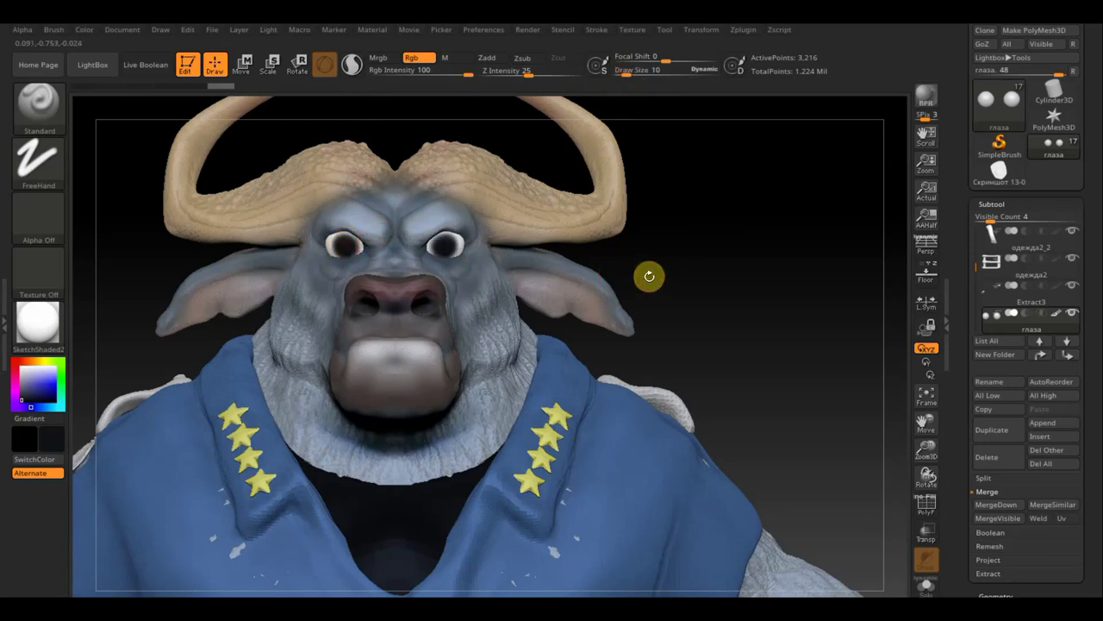
key("ctrl+z")
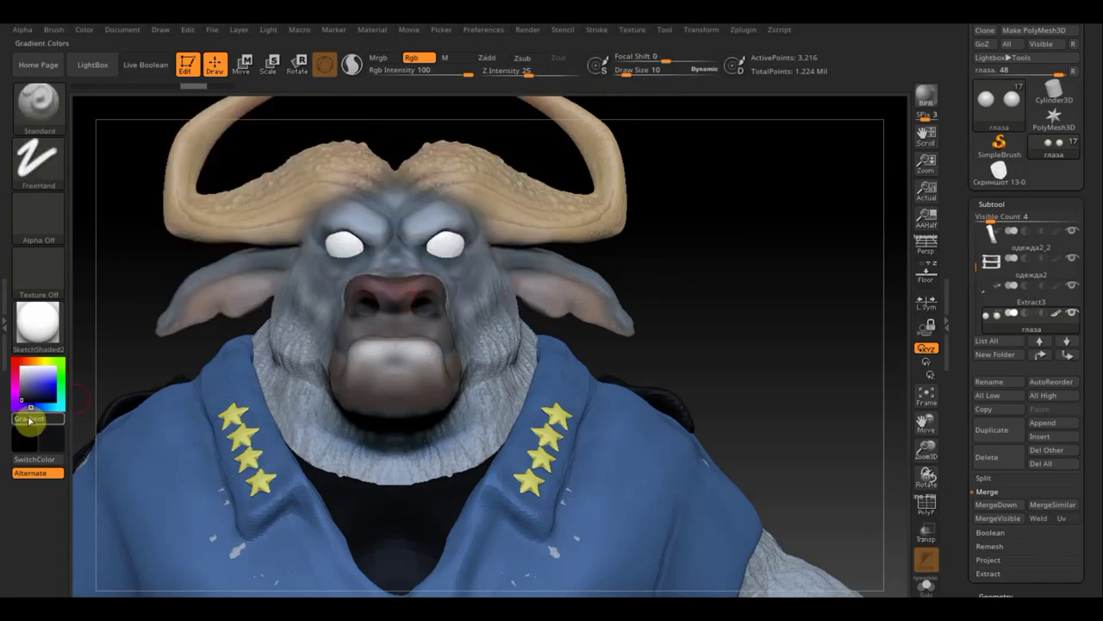
Choose a tan iris colour with a small brush and check the eyes in side profile.
left_click(49, 441)
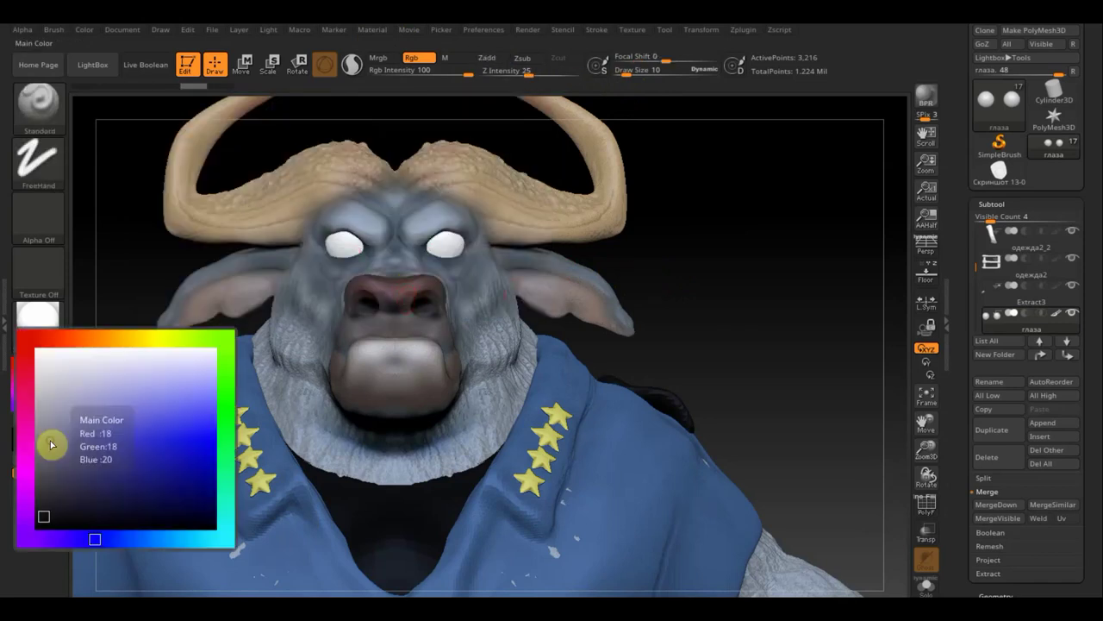
left_click(115, 339)
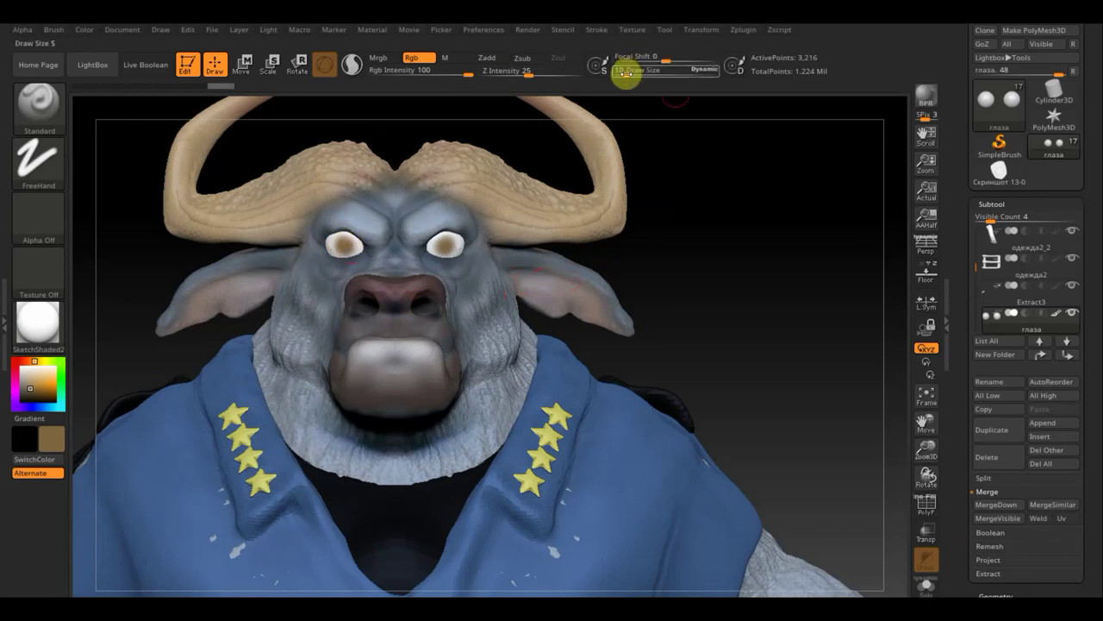
left_click_drag(627, 74, 621, 74)
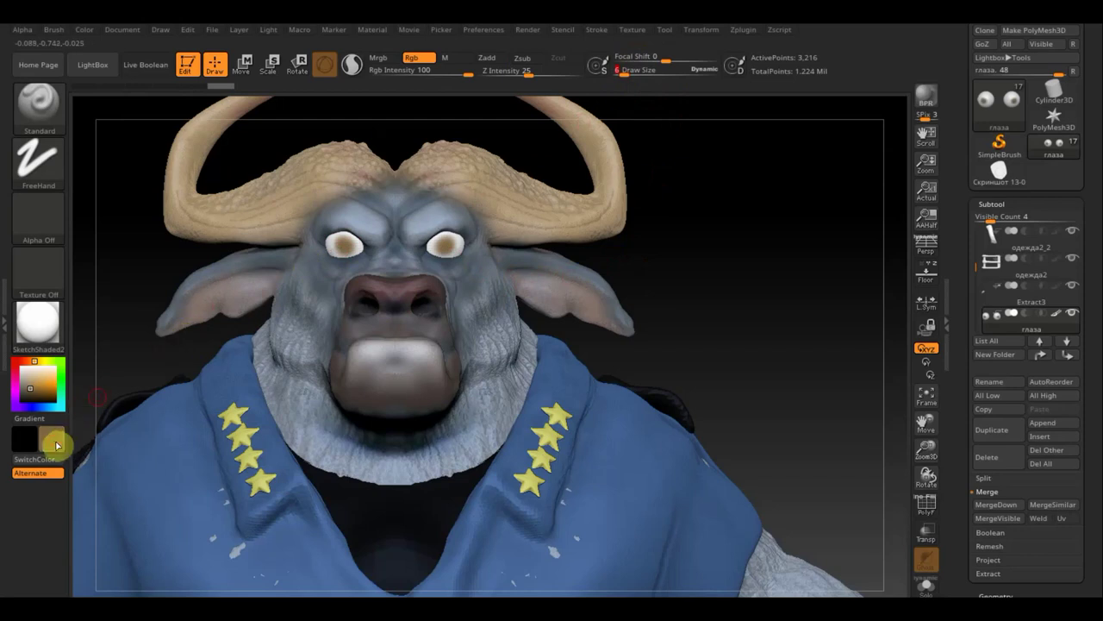
left_click(56, 445)
left_click(69, 457)
key("shift")
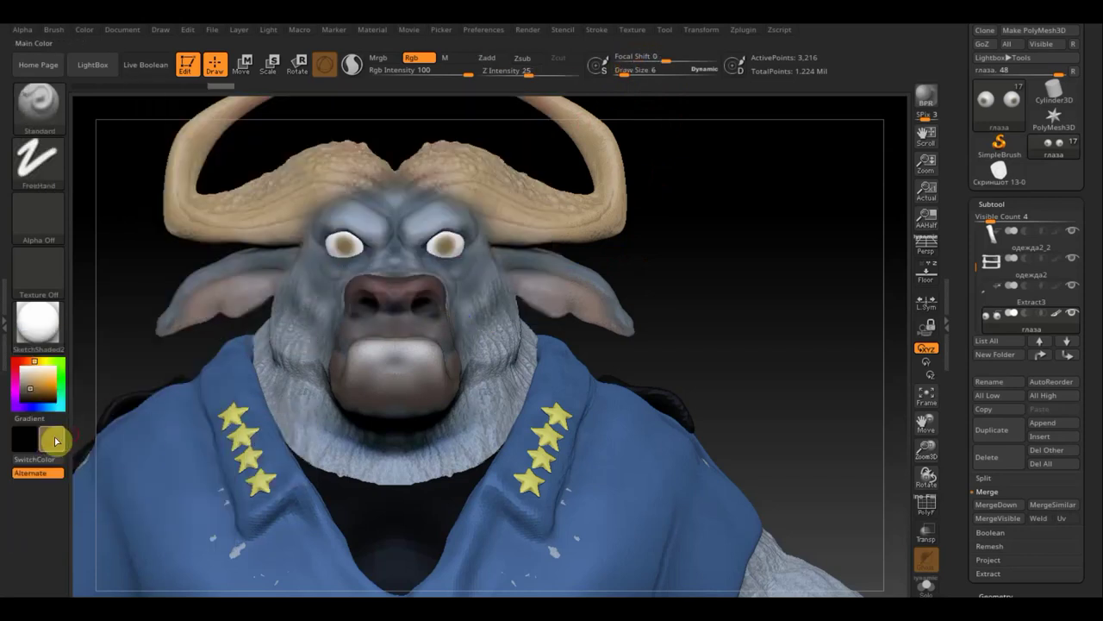
left_click_drag(56, 442, 132, 368)
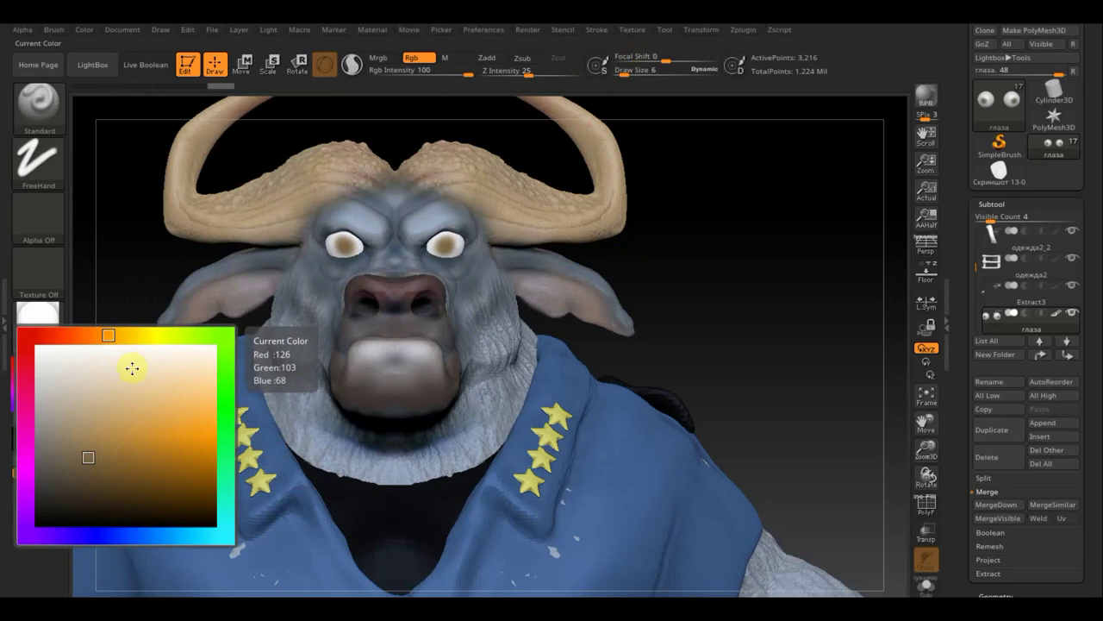
left_click_drag(132, 368, 52, 507)
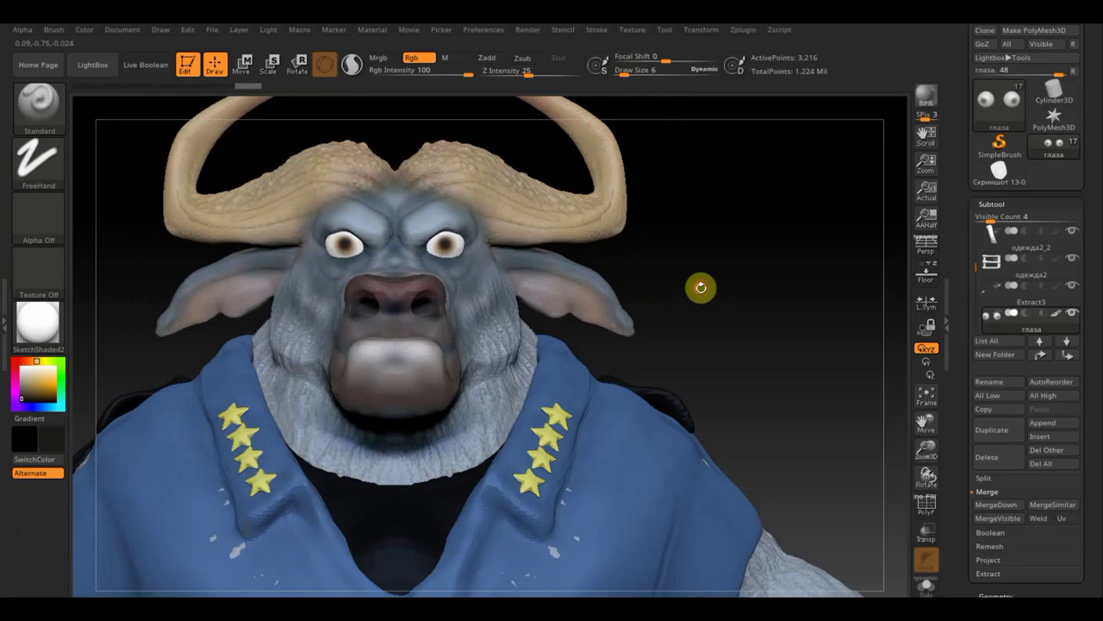
mouse_move(700, 287)
left_mouse_down()
mouse_move(767, 287)
mouse_move(707, 284)
mouse_move(763, 285)
mouse_move(751, 286)
left_mouse_up()
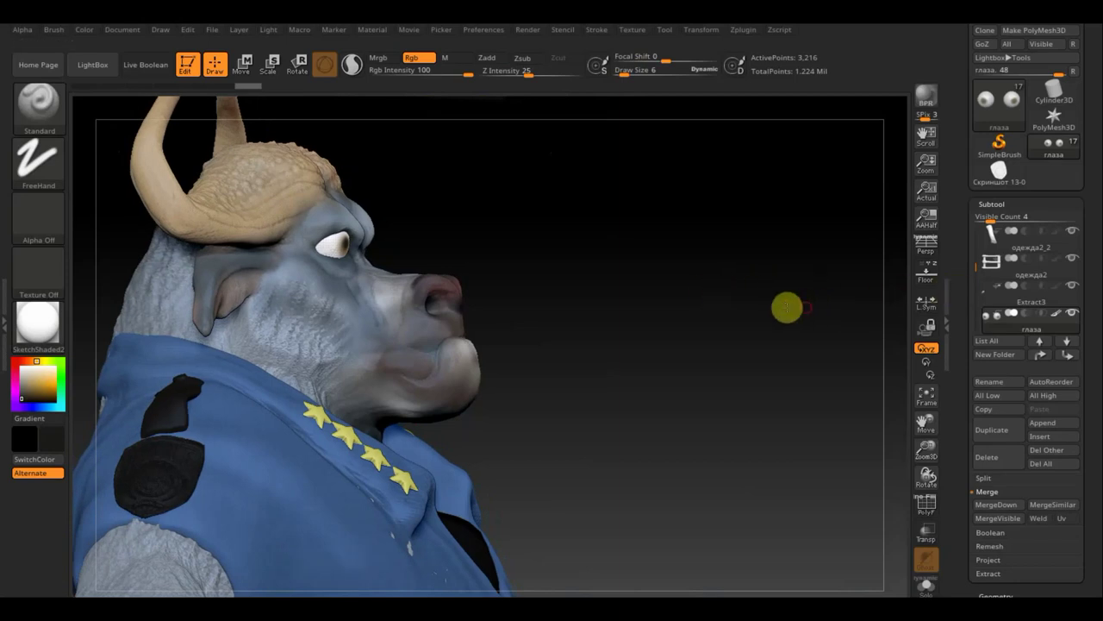
mouse_move(785, 307)
left_mouse_down()
mouse_move(734, 308)
mouse_move(798, 309)
left_mouse_up()
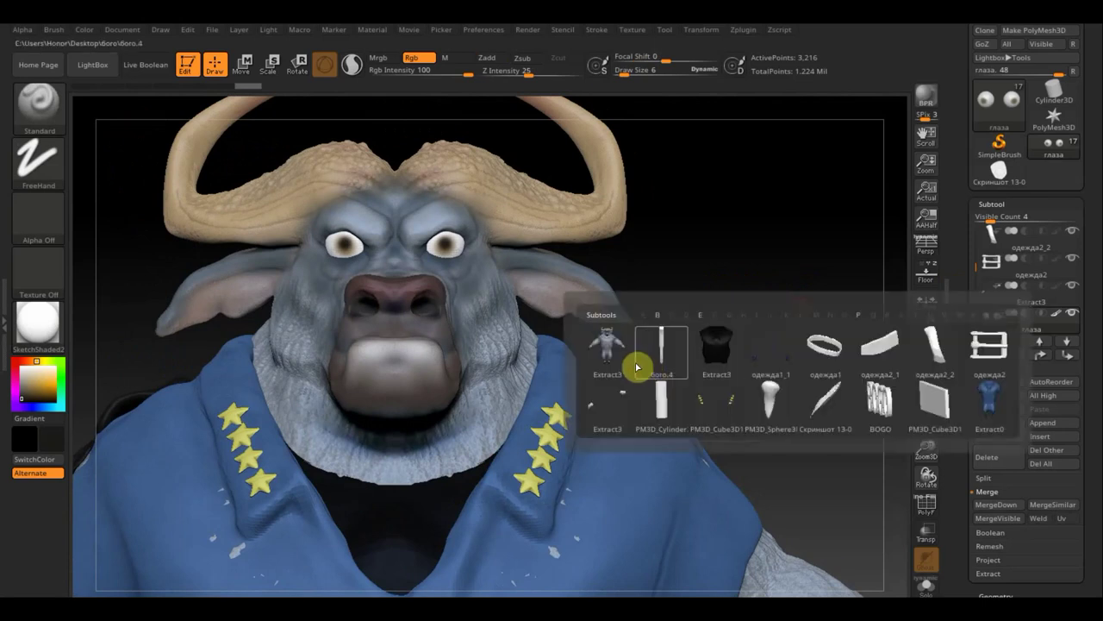
On the Extract3 subtool, drag the brows down into a frown with the brush at about 67.
left_click(621, 360)
left_click(41, 114)
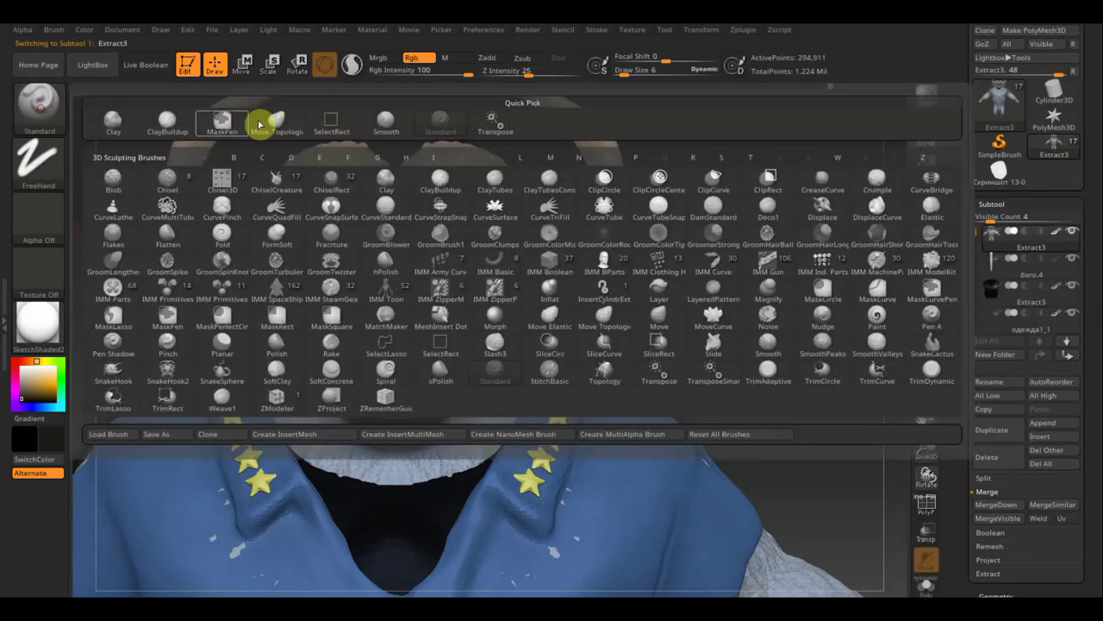
left_click(288, 126)
left_click_drag(630, 73, 639, 78)
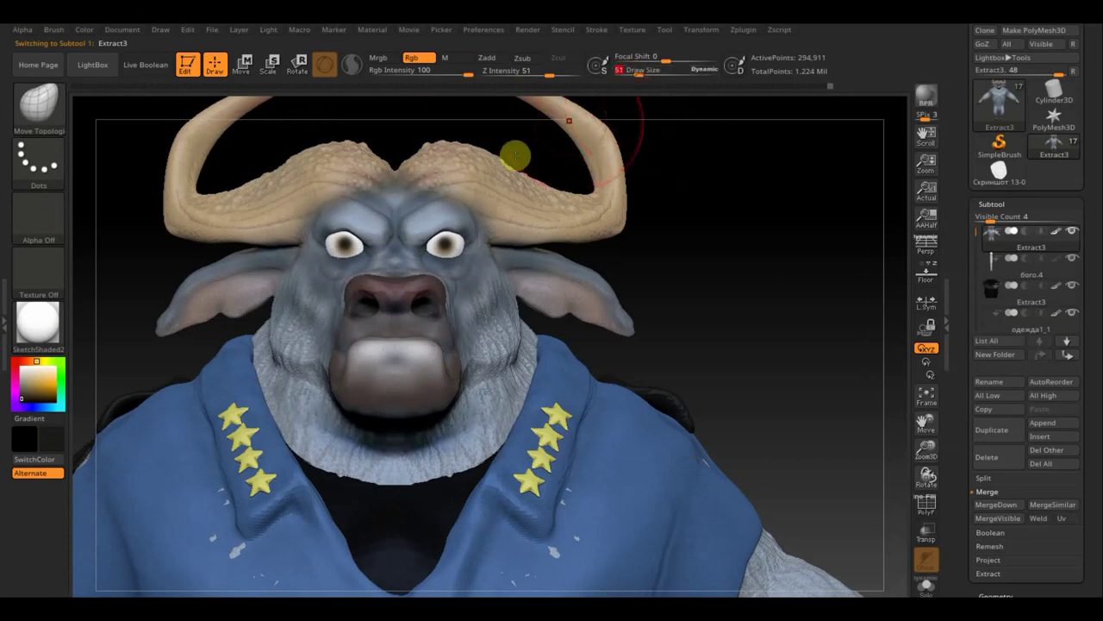
left_click_drag(355, 220, 353, 226)
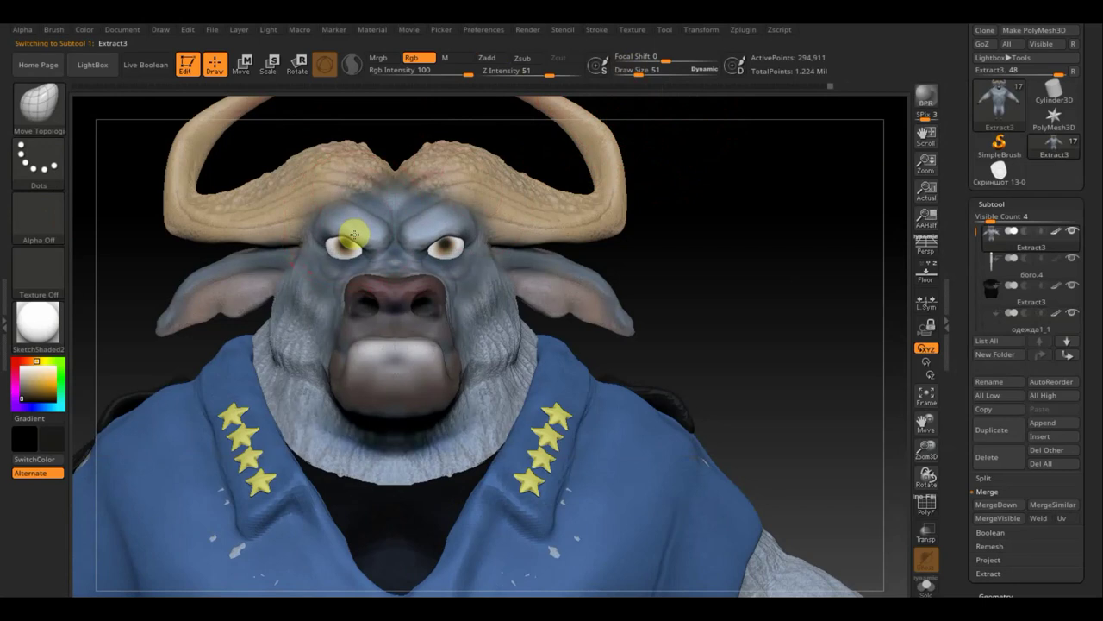
Reduce the brush to 39 and rotate and zoom out to review the face.
left_click_drag(712, 254, 743, 253)
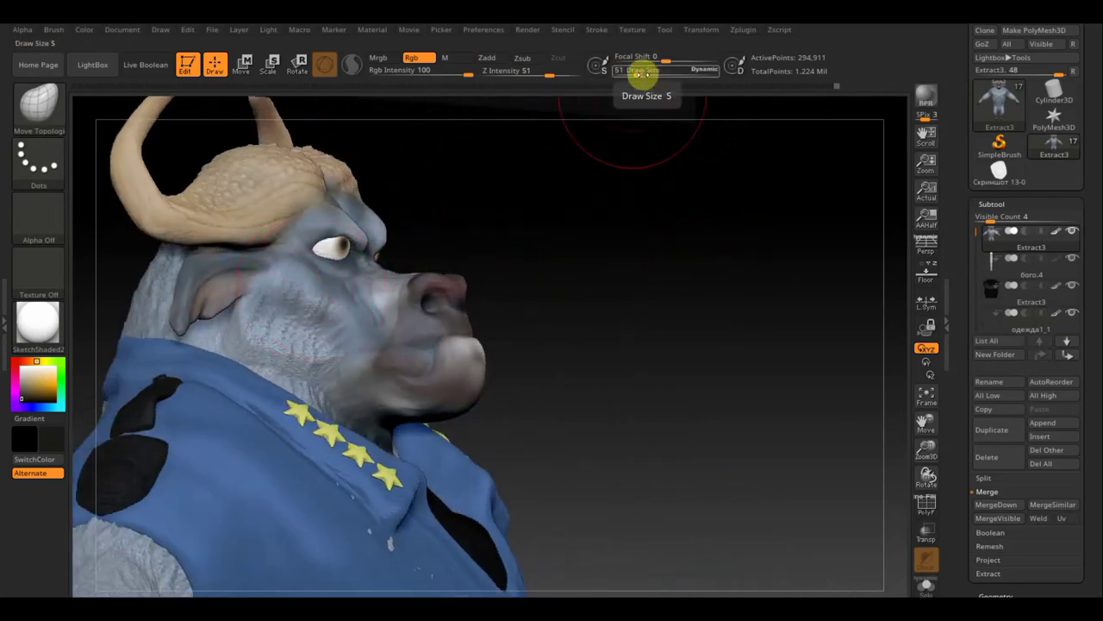
left_click_drag(642, 74, 635, 74)
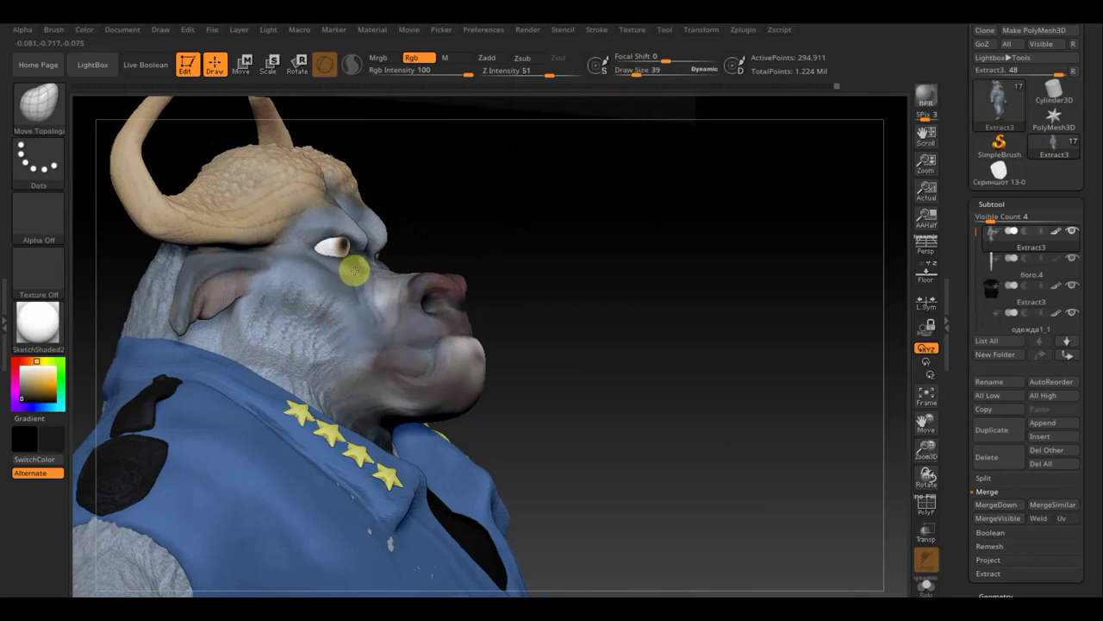
left_click_drag(525, 221, 455, 241)
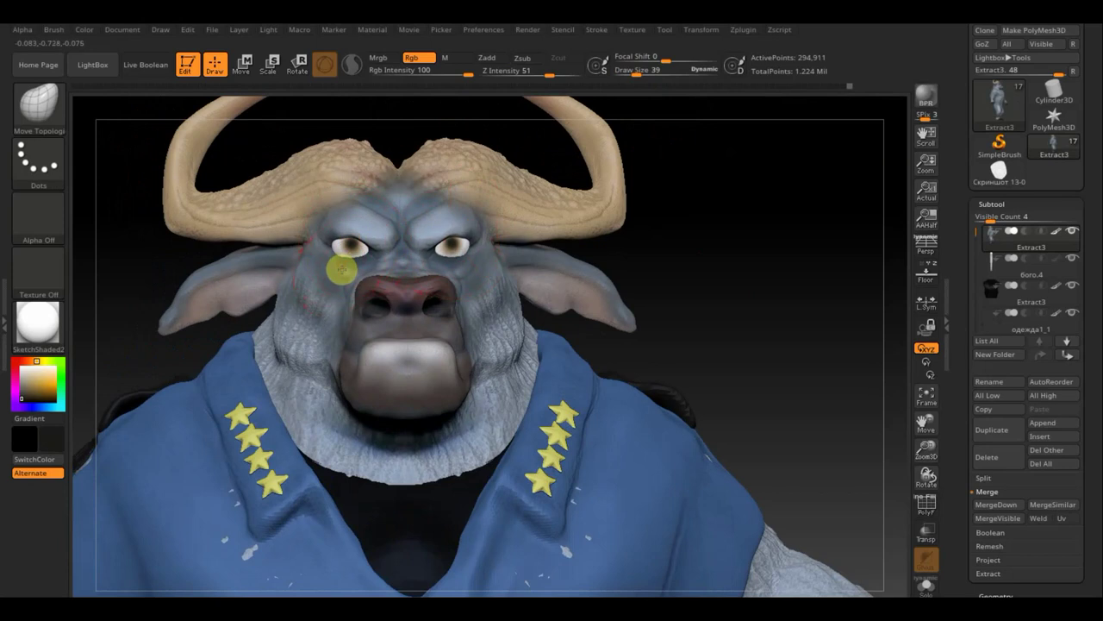
left_click_drag(751, 291, 727, 340)
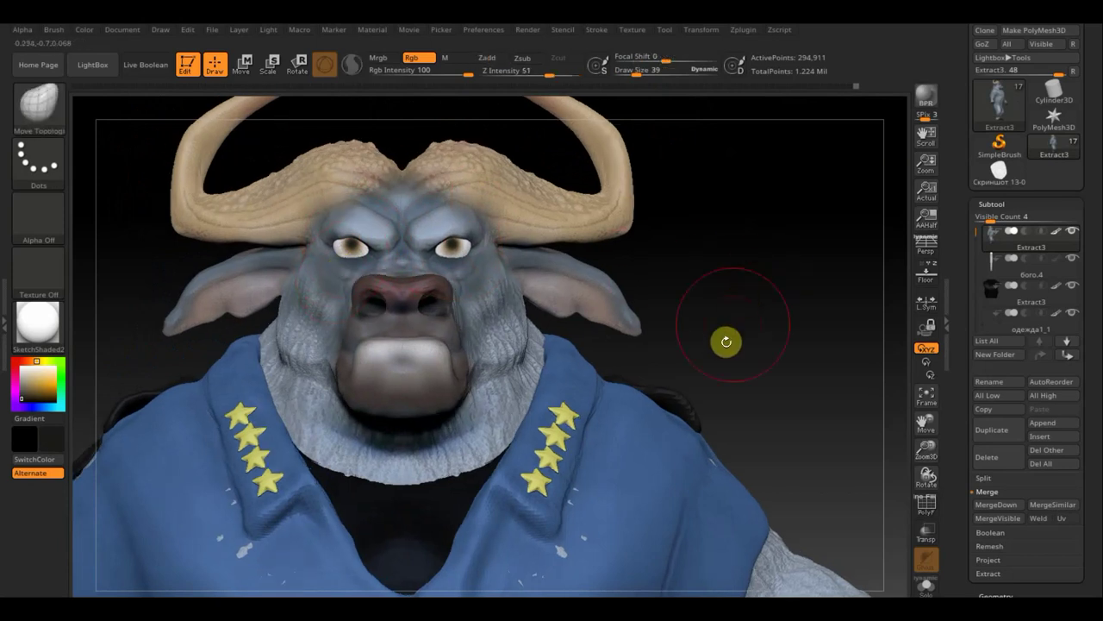
mouse_move(724, 290)
left_mouse_down("alt")
mouse_move(680, 167)
mouse_move(650, 256)
left_mouse_up("alt")
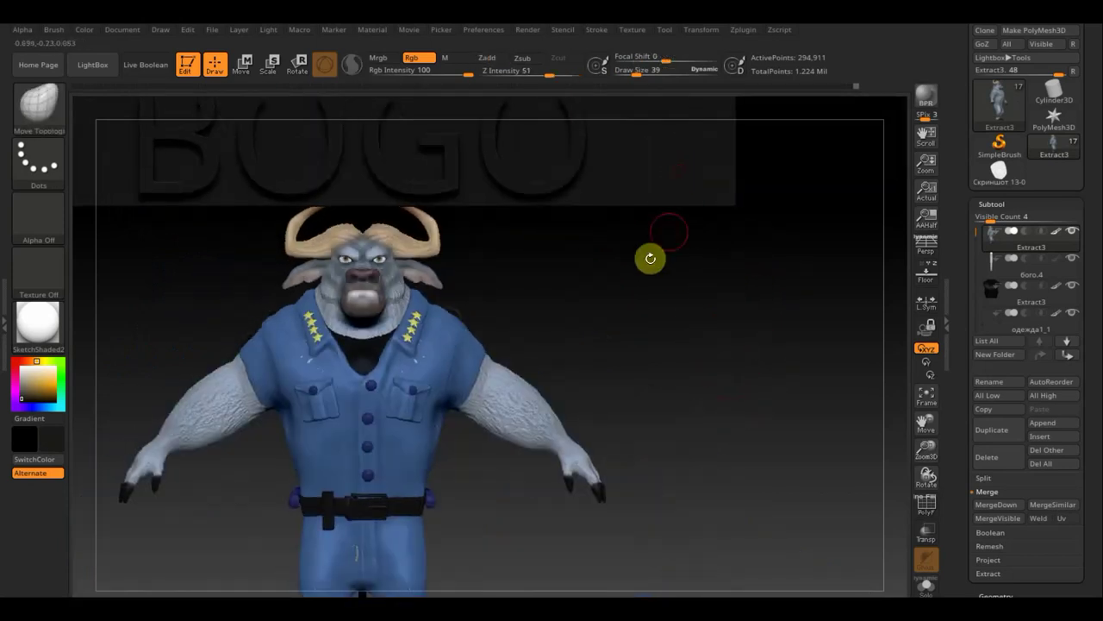
mouse_move(665, 316)
left_mouse_down("shift")
mouse_move(712, 313)
mouse_move(636, 323)
left_mouse_up("shift")
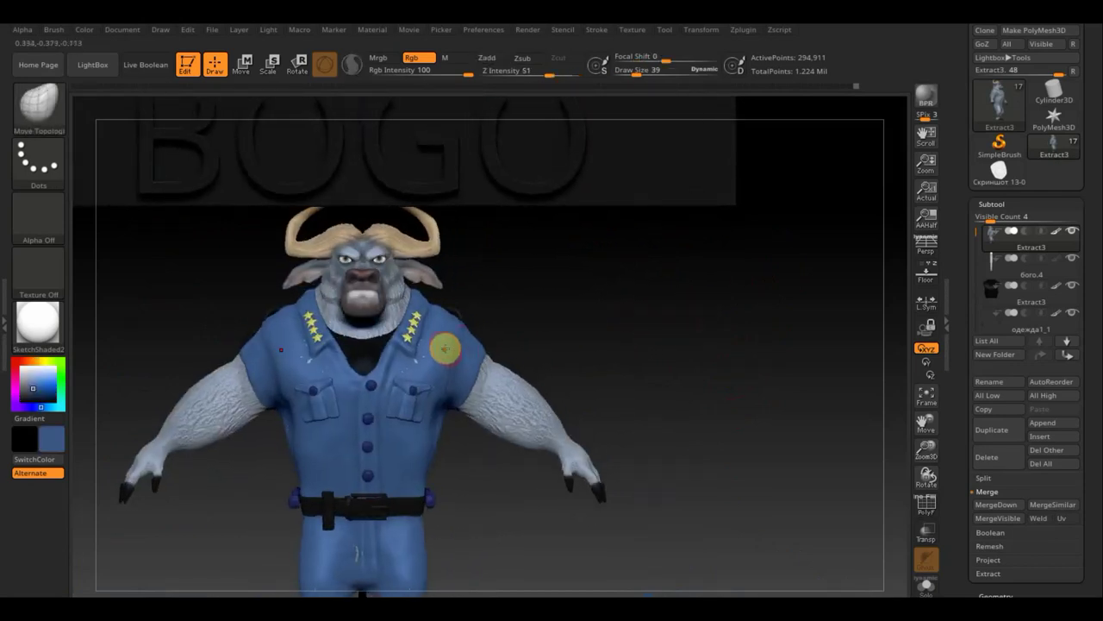
Select the Extract3 shoulder-strap subtool from the SubTool list and open the brush library.
mouse_move(594, 288)
left_mouse_down()
mouse_move(547, 322)
mouse_move(555, 326)
left_mouse_up()
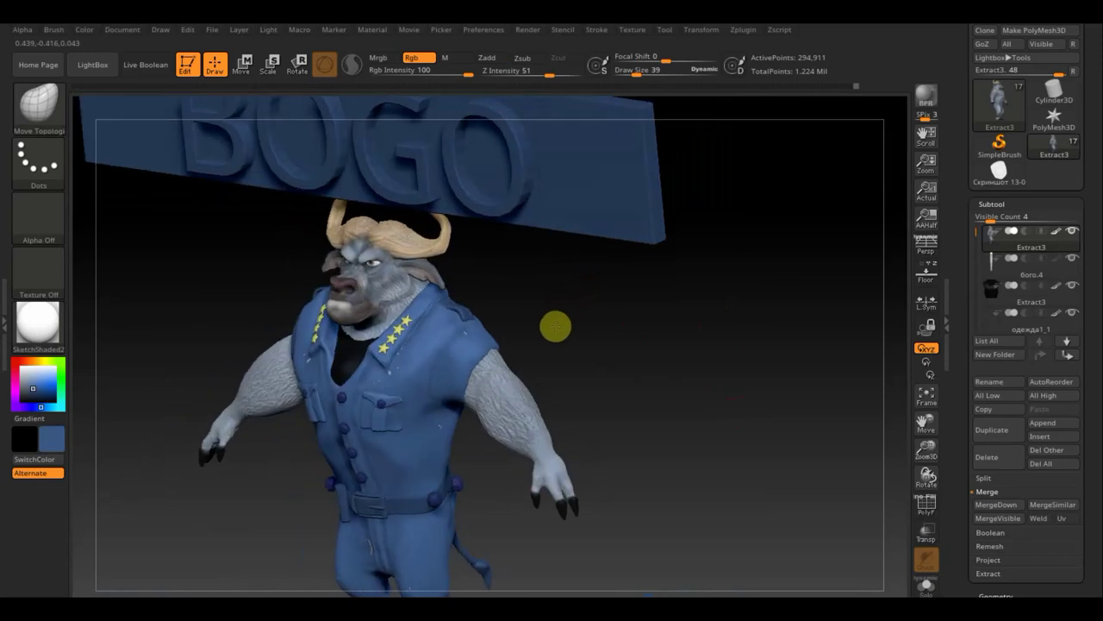
key("n")
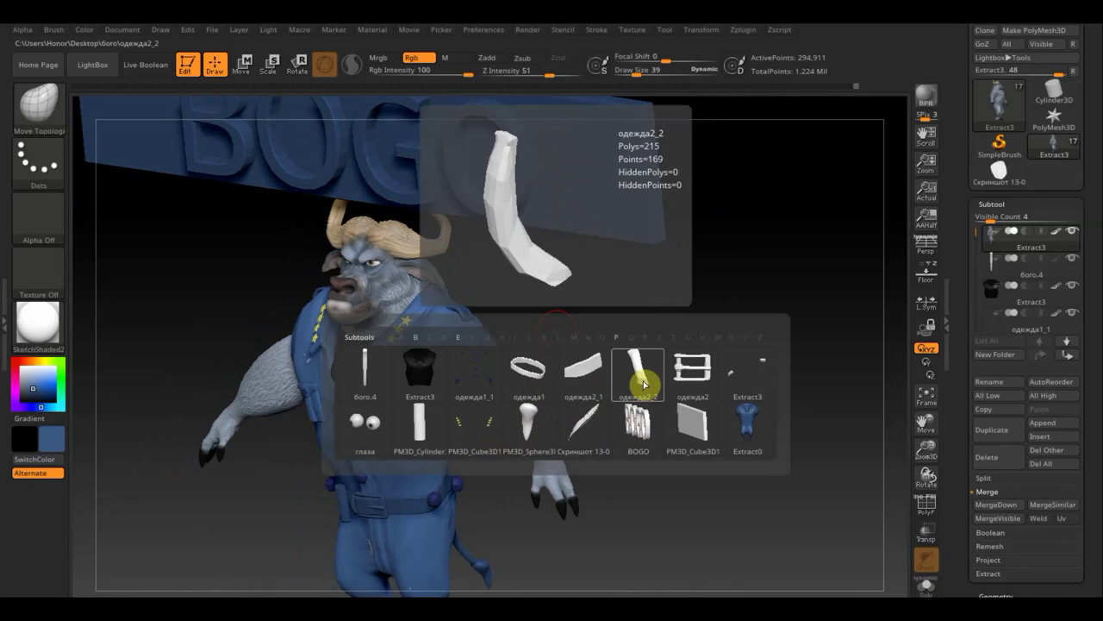
left_click(746, 379)
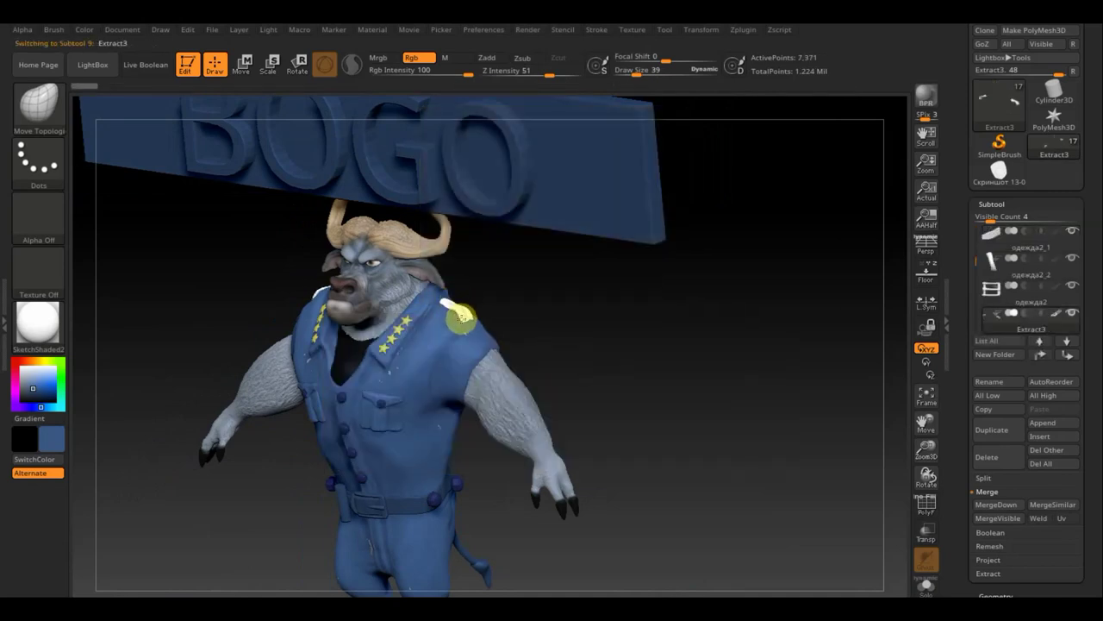
left_click(55, 111)
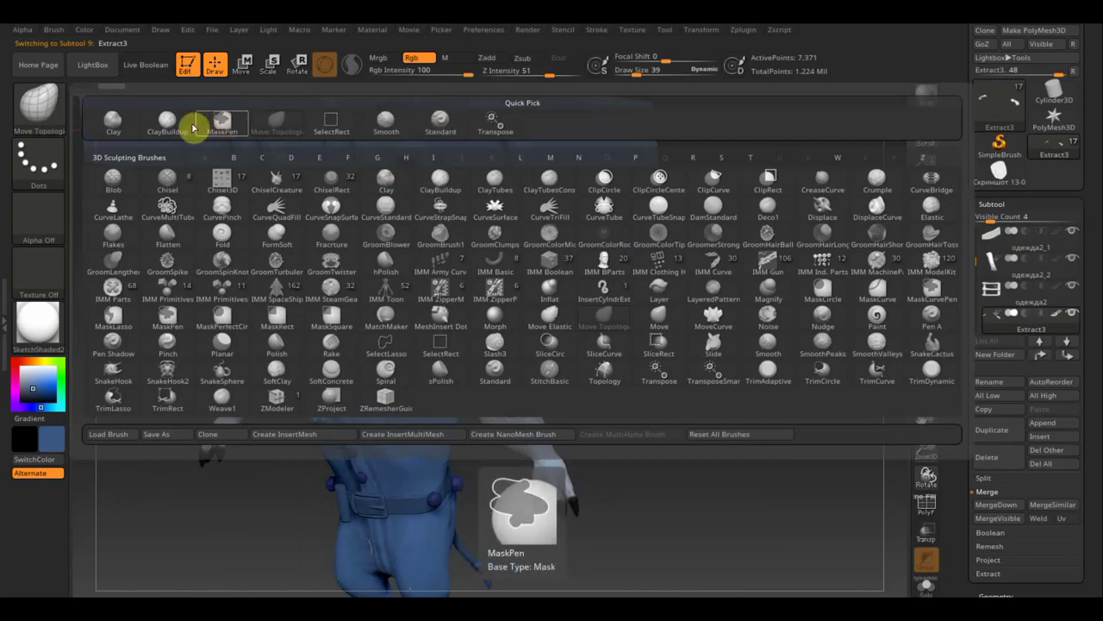
Choose the Standard brush, then view the bull from behind and return to the front.
left_click(442, 123)
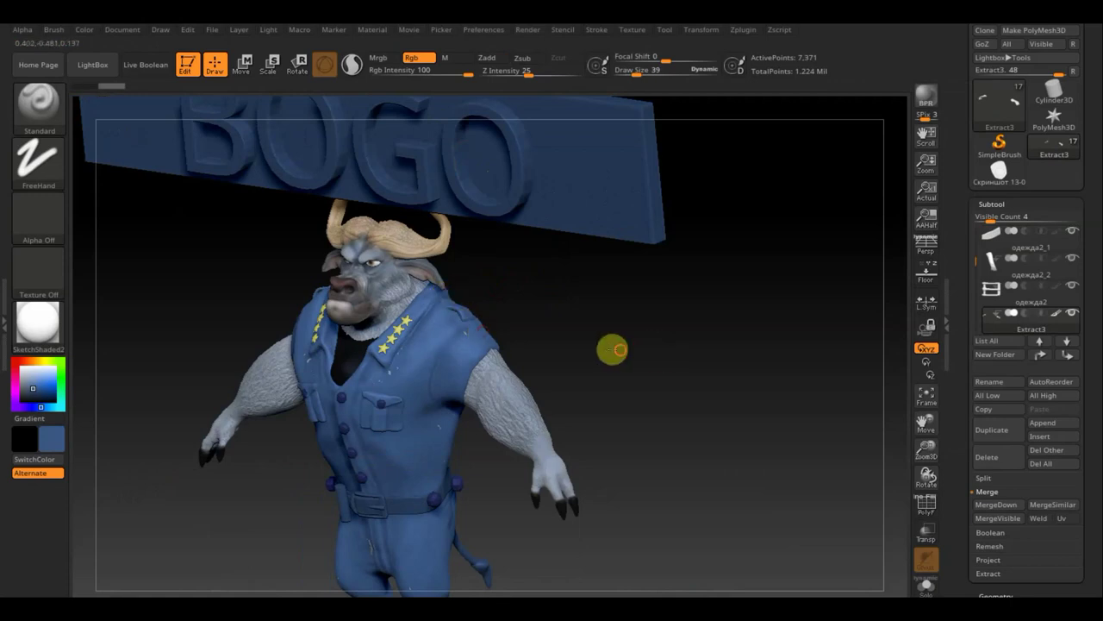
right_click_drag(611, 348, 541, 298)
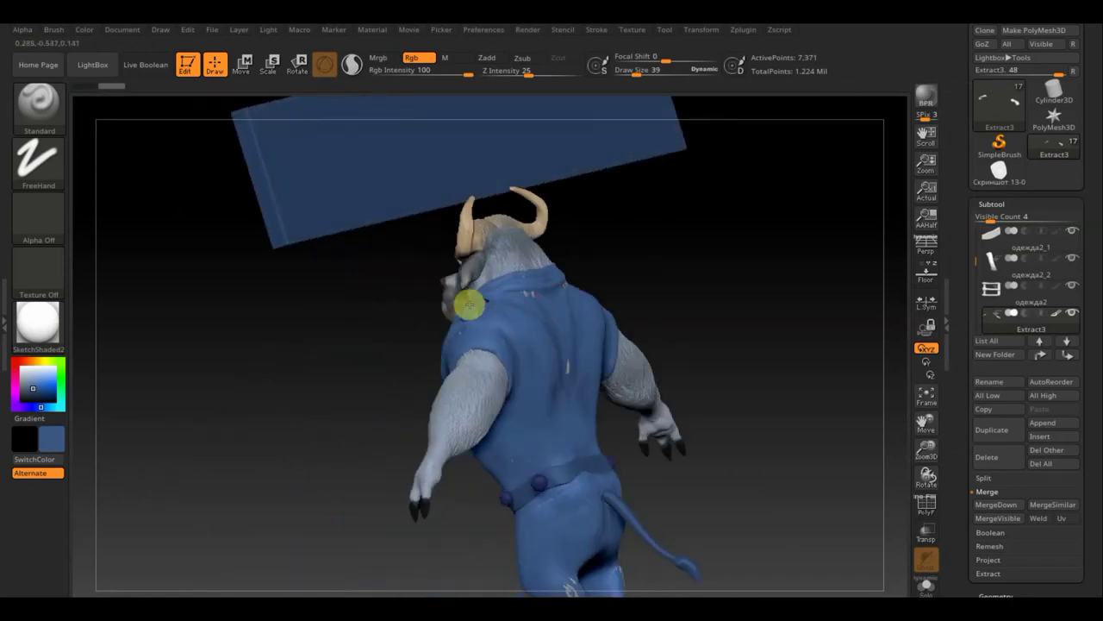
mouse_move(734, 320)
left_mouse_down("shift")
mouse_move(793, 301)
mouse_move(741, 326)
mouse_move(722, 310)
mouse_move(732, 370)
mouse_move(715, 333)
mouse_move(684, 348)
mouse_move(678, 370)
mouse_move(685, 348)
mouse_move(734, 344)
mouse_move(675, 350)
mouse_move(626, 270)
mouse_move(705, 319)
mouse_move(634, 388)
left_mouse_up("shift")
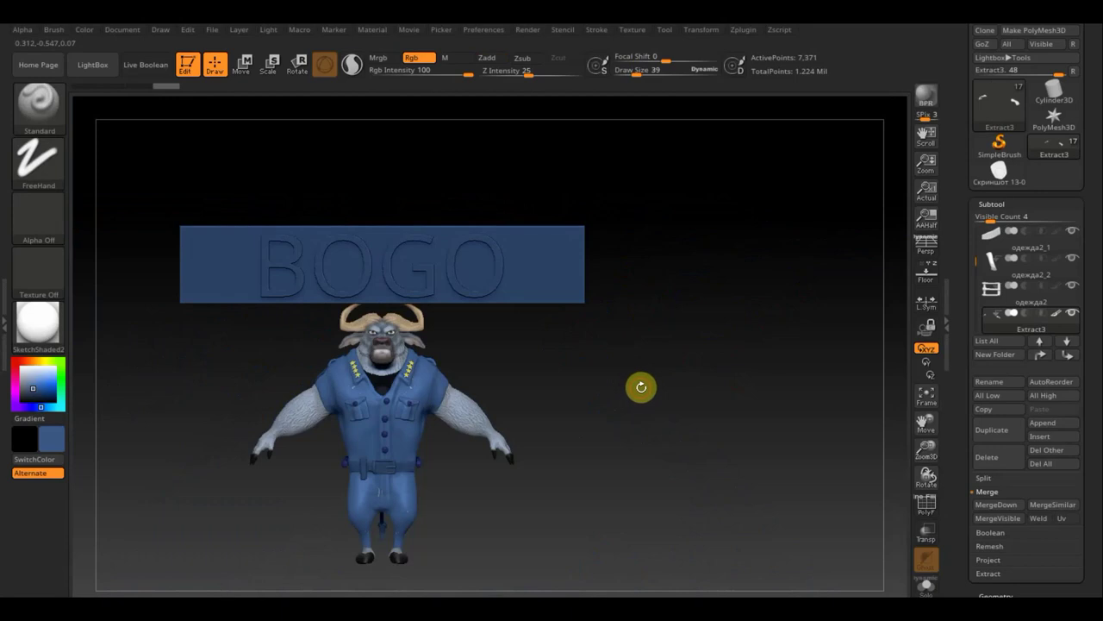
Make the belt subtool одежда1 active, set the secondary colour to black, and enlarge the brush to 151.
left_click(994, 258)
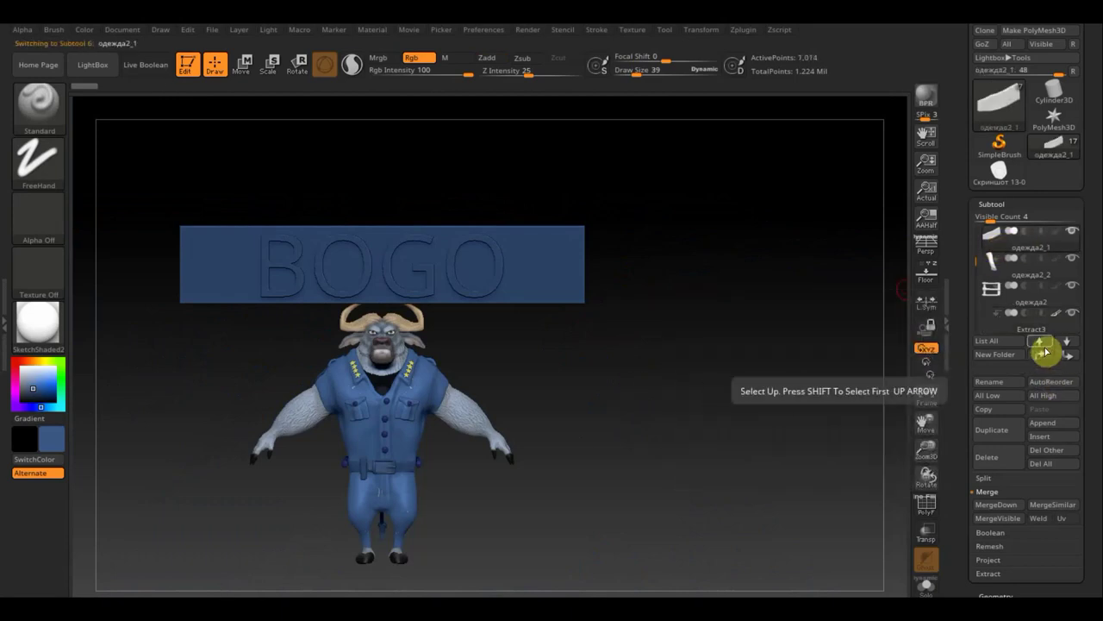
left_click(1044, 341)
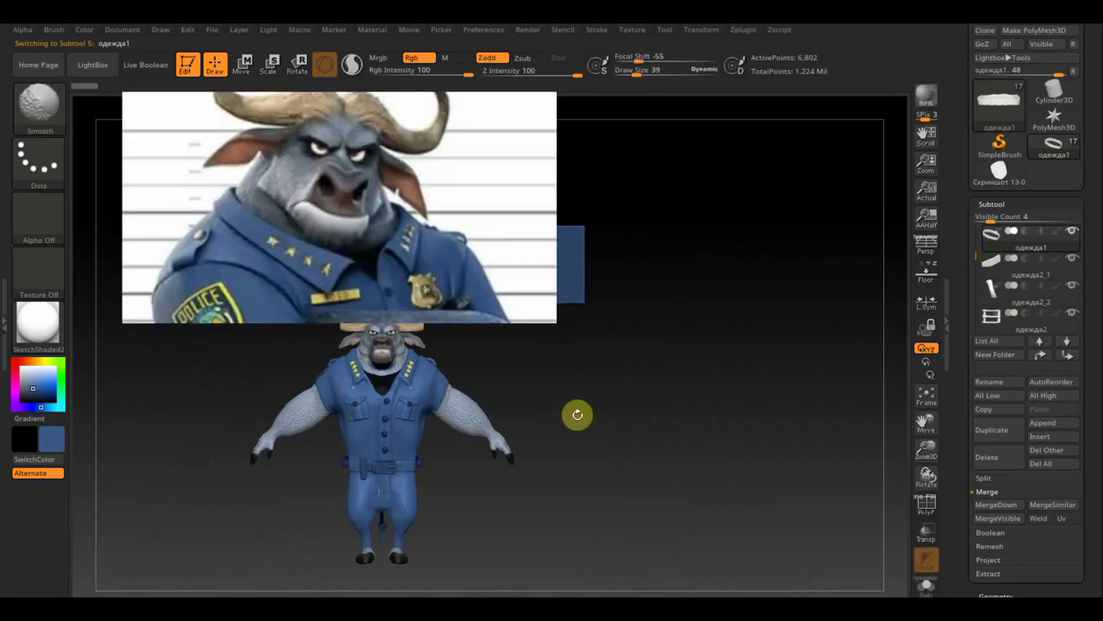
left_click(45, 451)
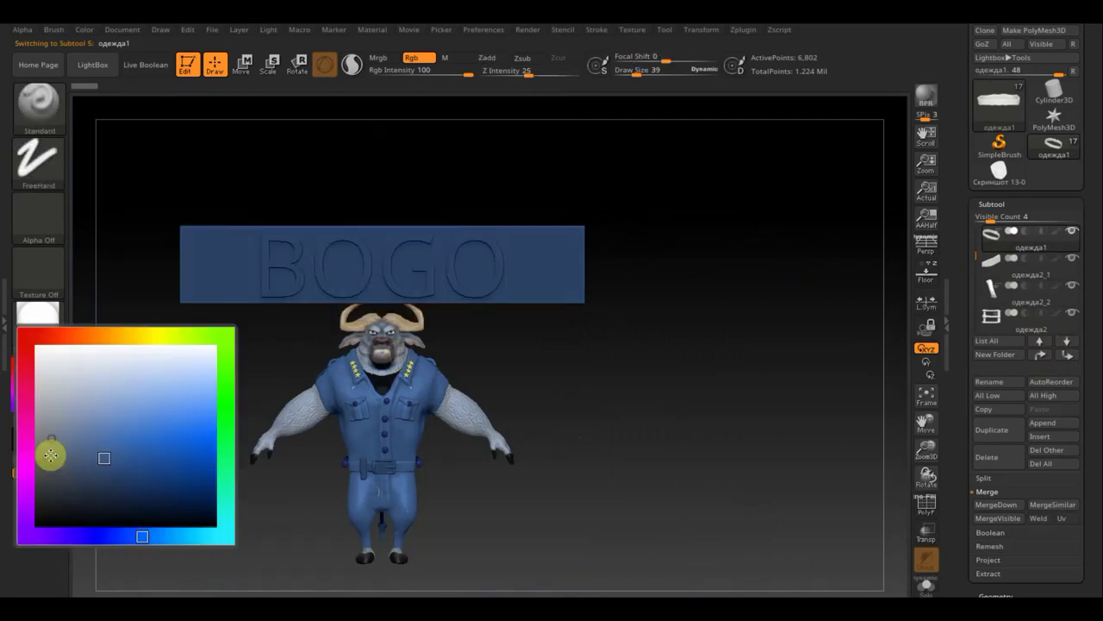
left_click(46, 513)
left_click_drag(634, 72, 653, 80)
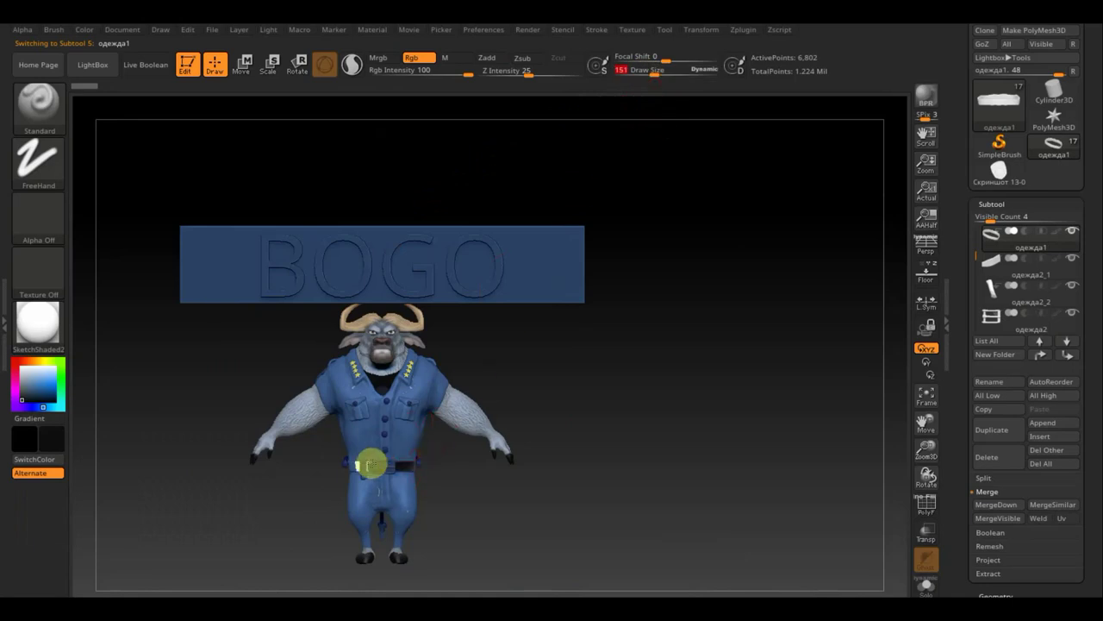
mouse_move(517, 475)
left_mouse_down()
mouse_move(402, 468)
mouse_move(410, 475)
mouse_move(402, 457)
mouse_move(443, 463)
left_mouse_up()
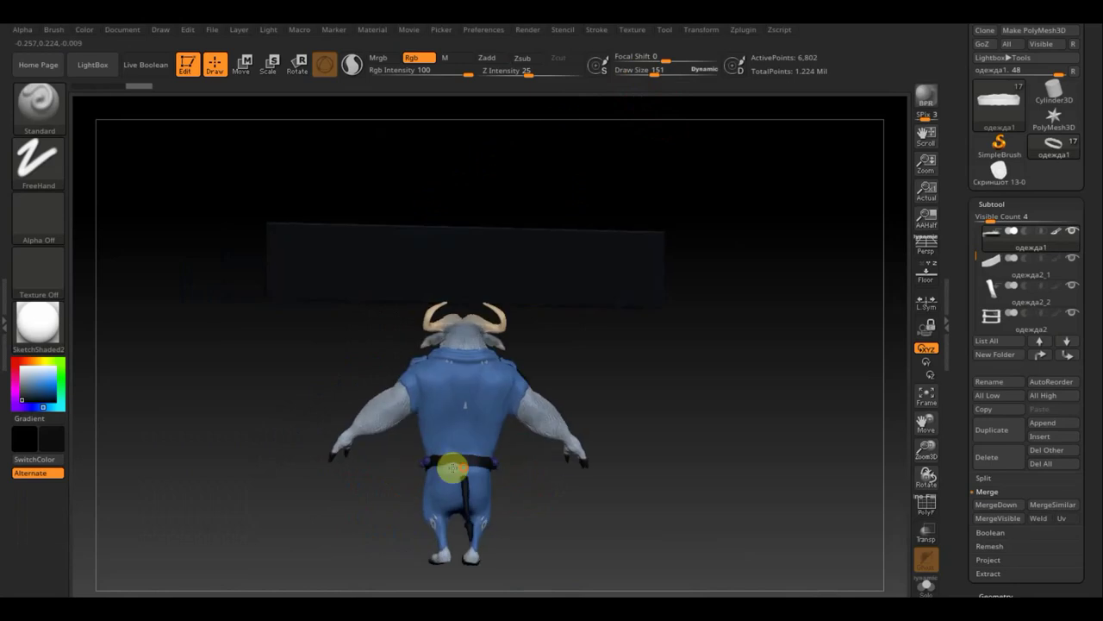
Paint the back of the belt dark grey, reset black, and review the whole character.
left_click_drag(58, 438, 43, 475)
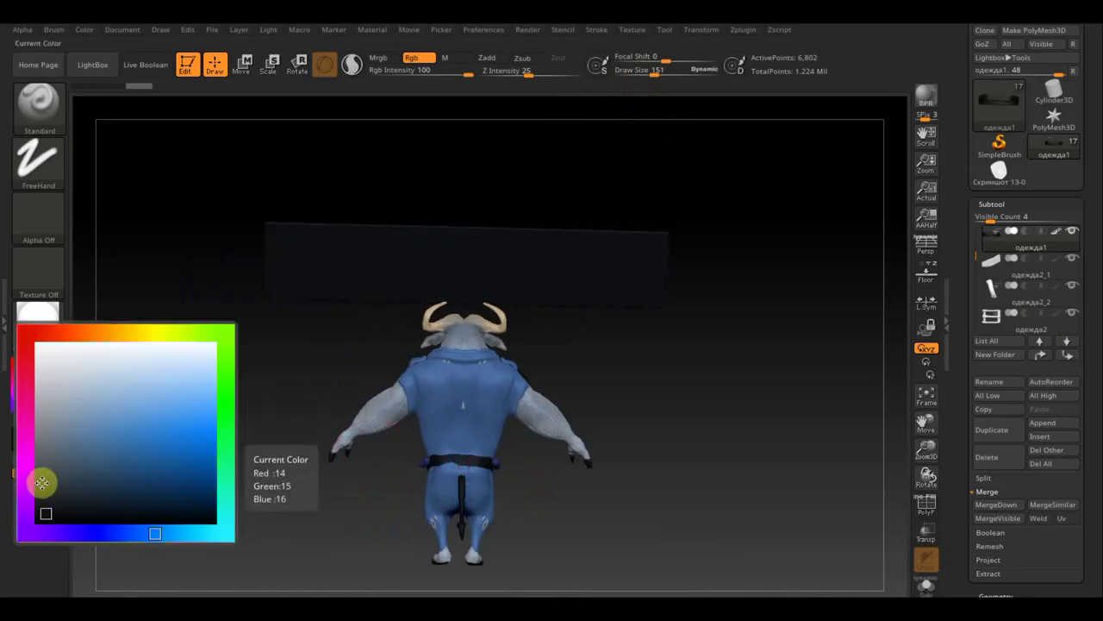
left_click_drag(419, 465, 485, 461)
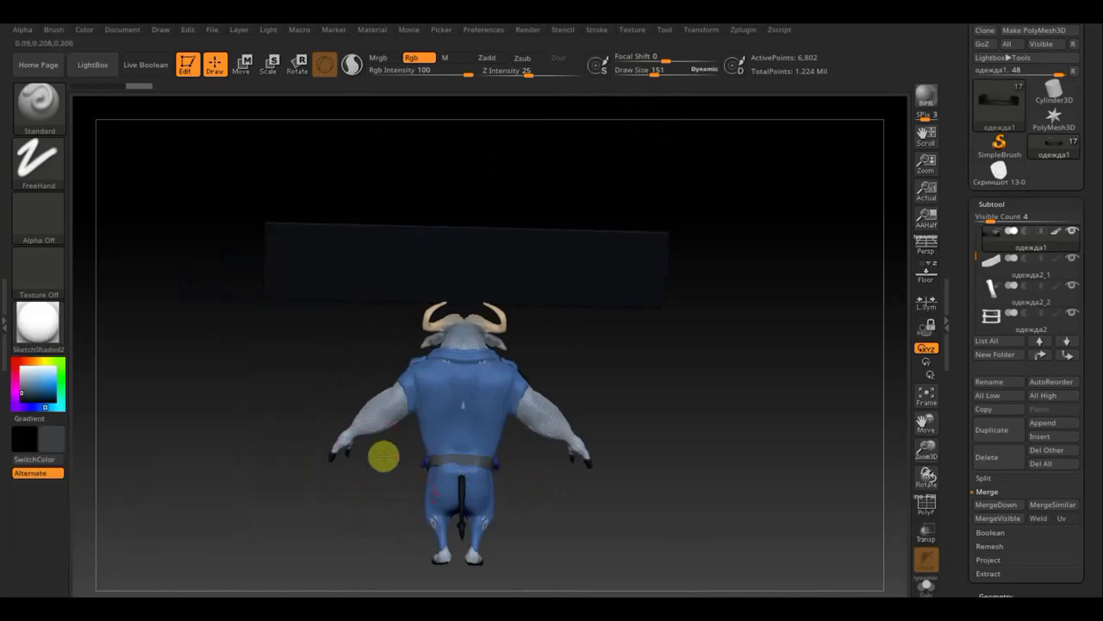
mouse_move(378, 464)
left_mouse_down()
mouse_move(509, 453)
mouse_move(363, 467)
left_mouse_up()
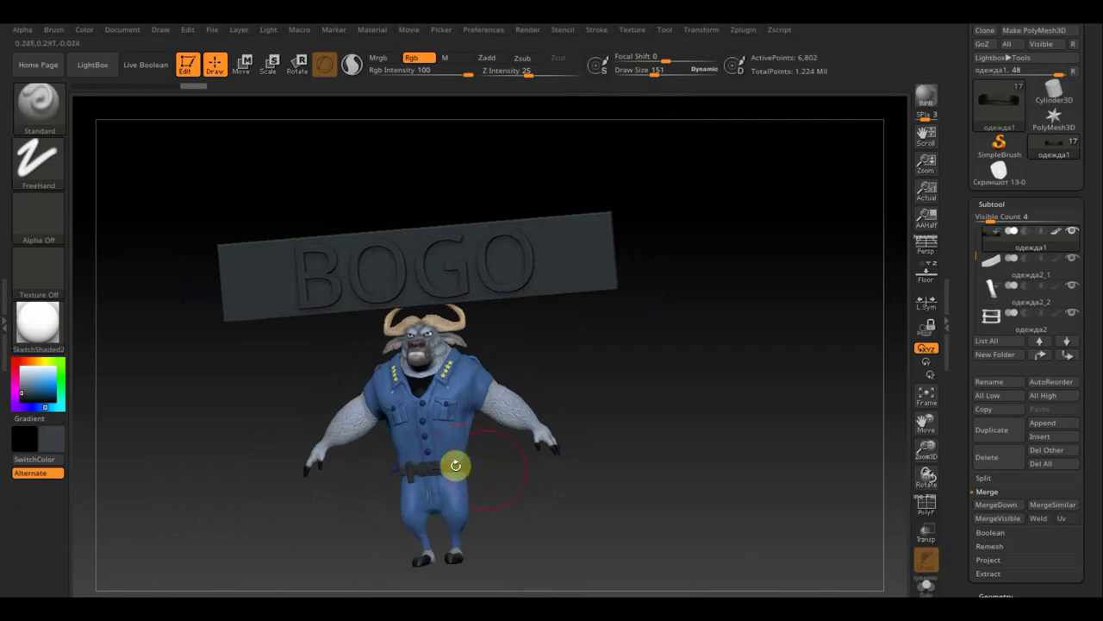
left_click(53, 444)
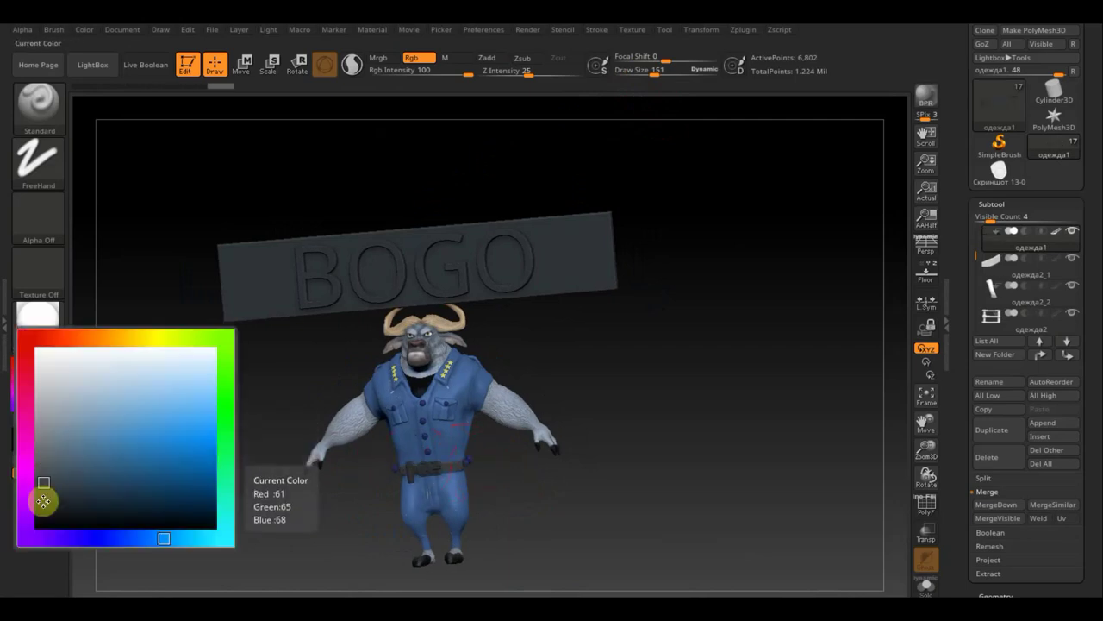
left_click(49, 497)
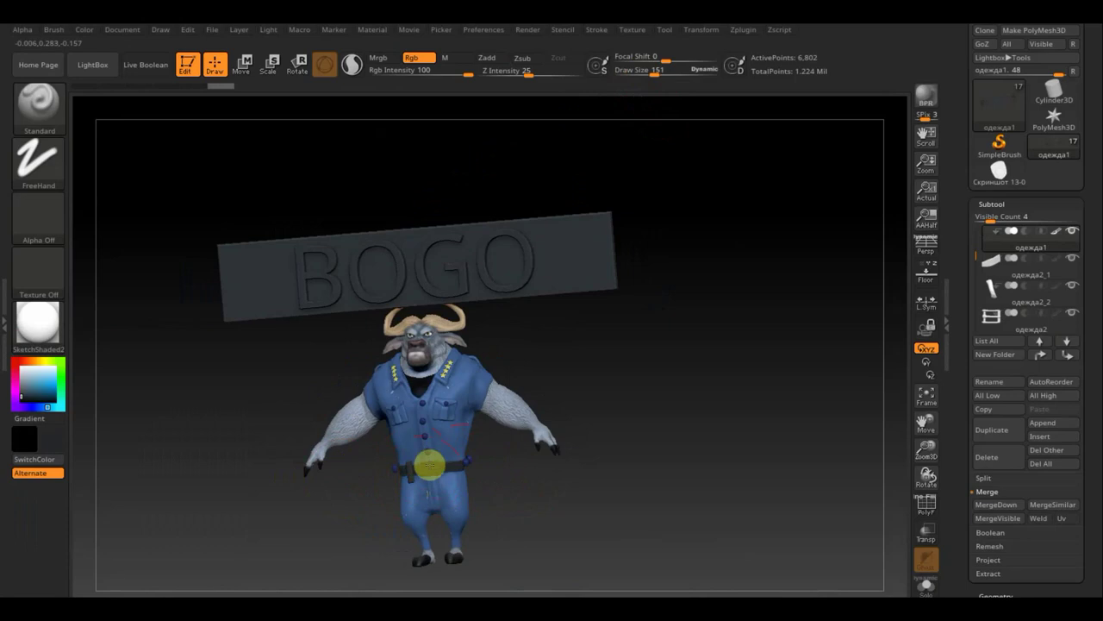
left_click_drag(537, 468, 450, 464)
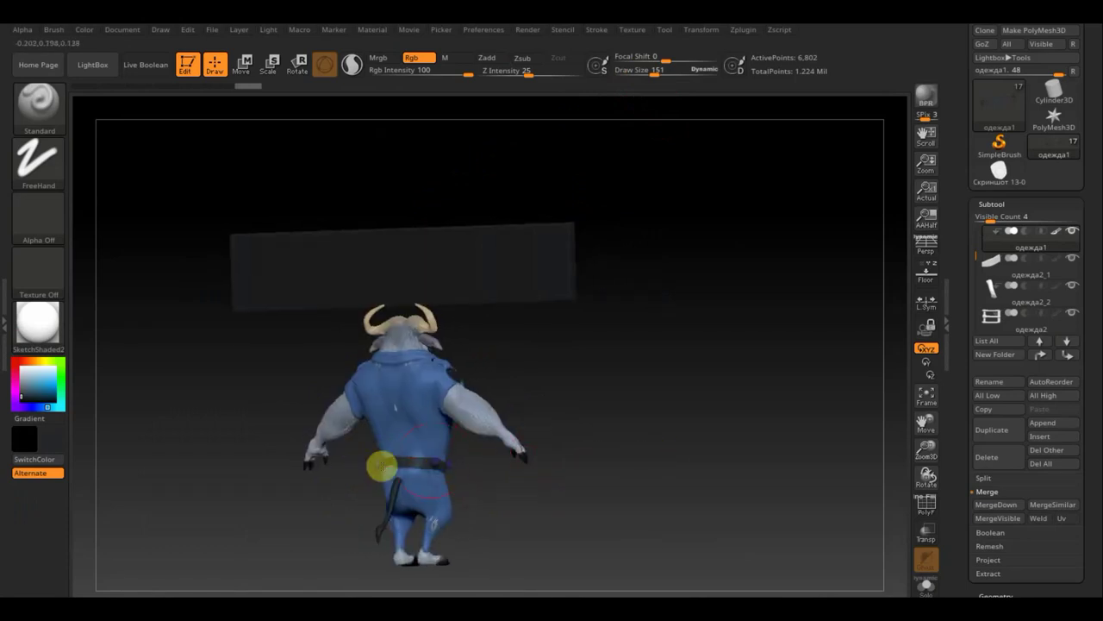
mouse_move(665, 488)
left_mouse_down()
mouse_move(616, 495)
mouse_move(691, 506)
mouse_move(679, 375)
left_mouse_up()
key("shift")
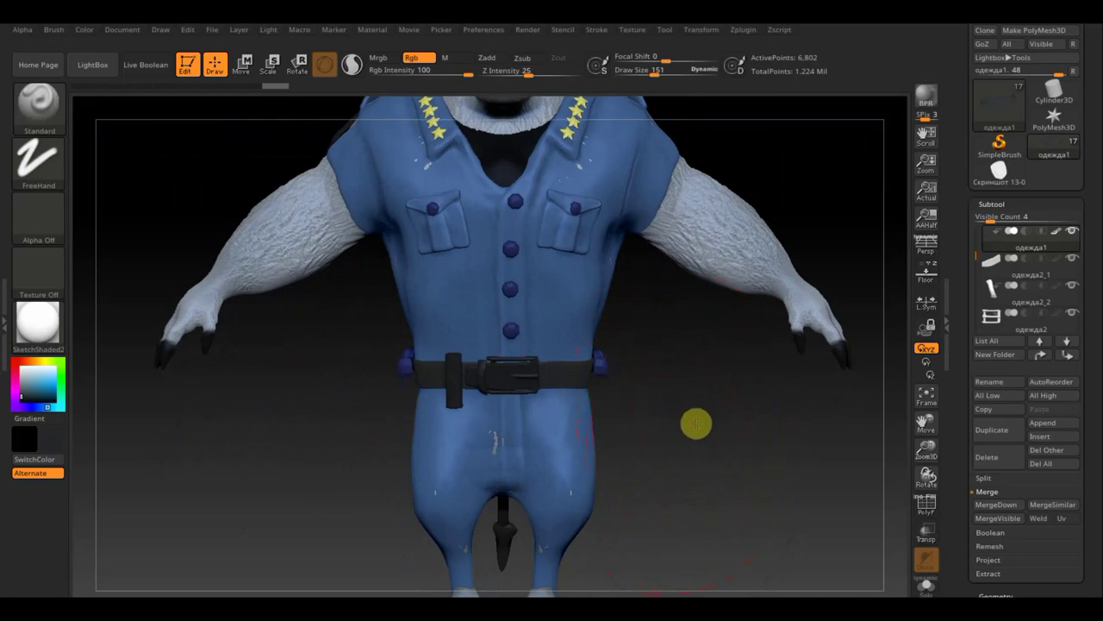
left_click_drag(697, 423, 692, 376, "alt")
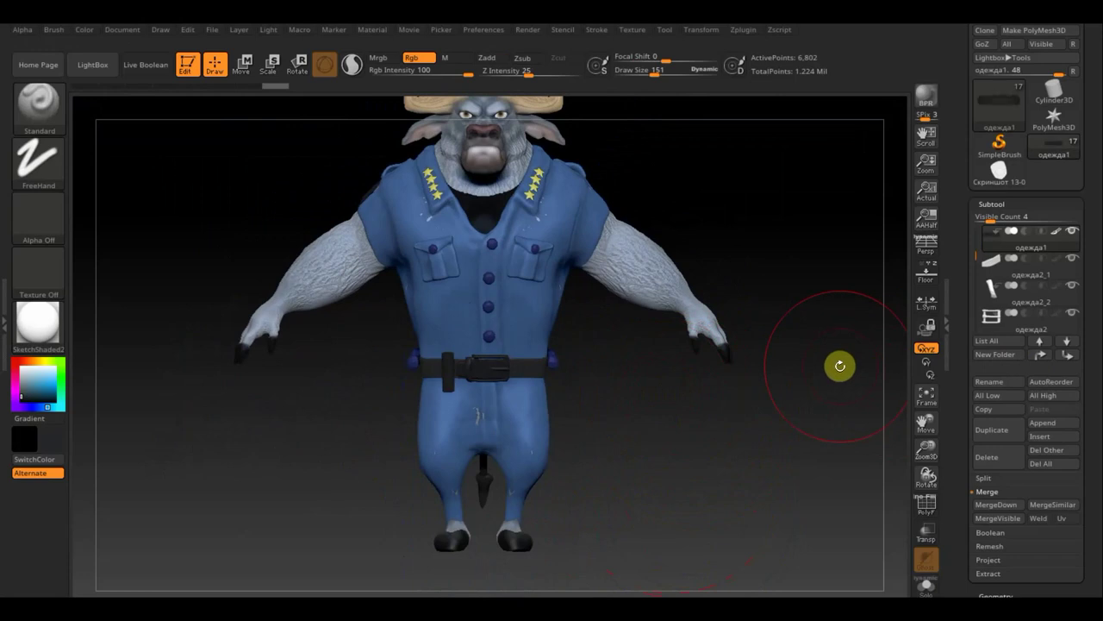
Make the belt buckle subtool active with the brush near 65, and turn the buffalo sideways.
left_click(993, 302)
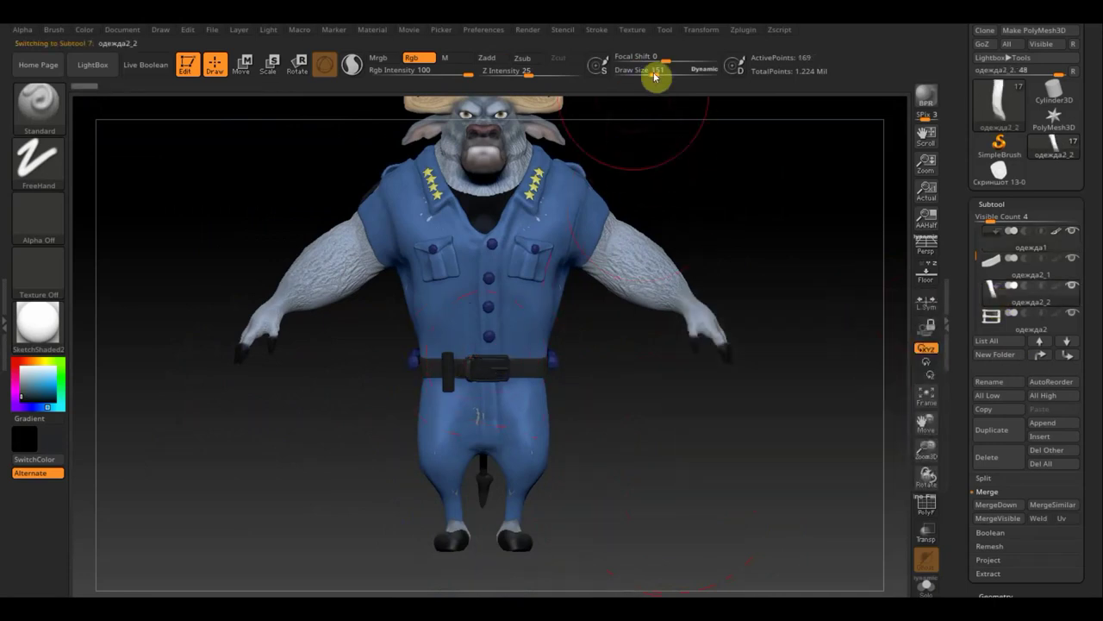
left_click_drag(655, 75, 645, 76)
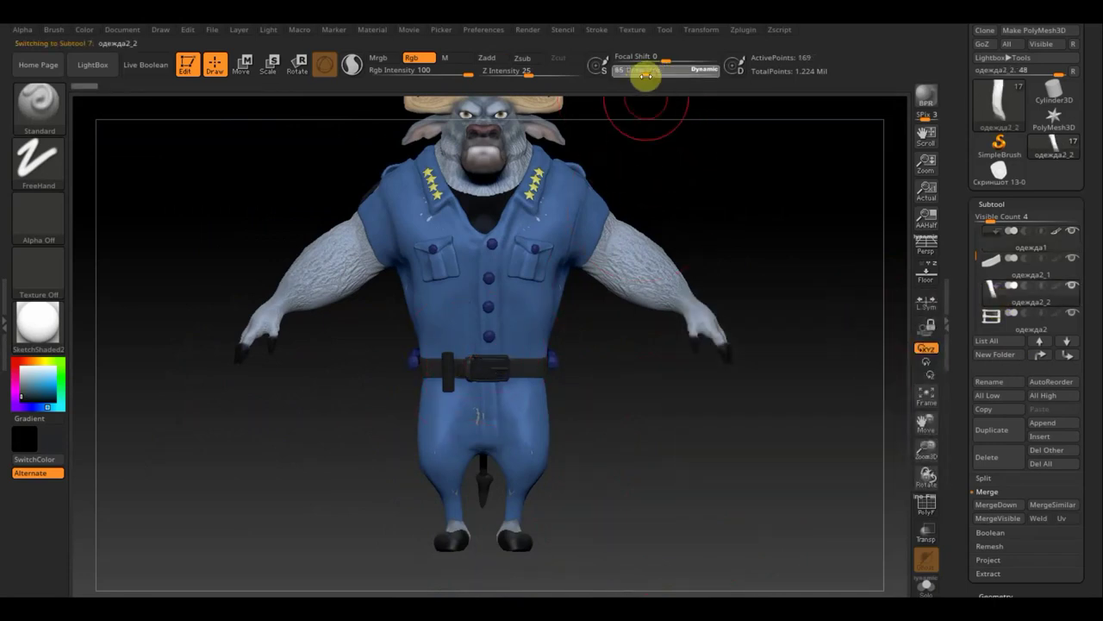
left_click(45, 444)
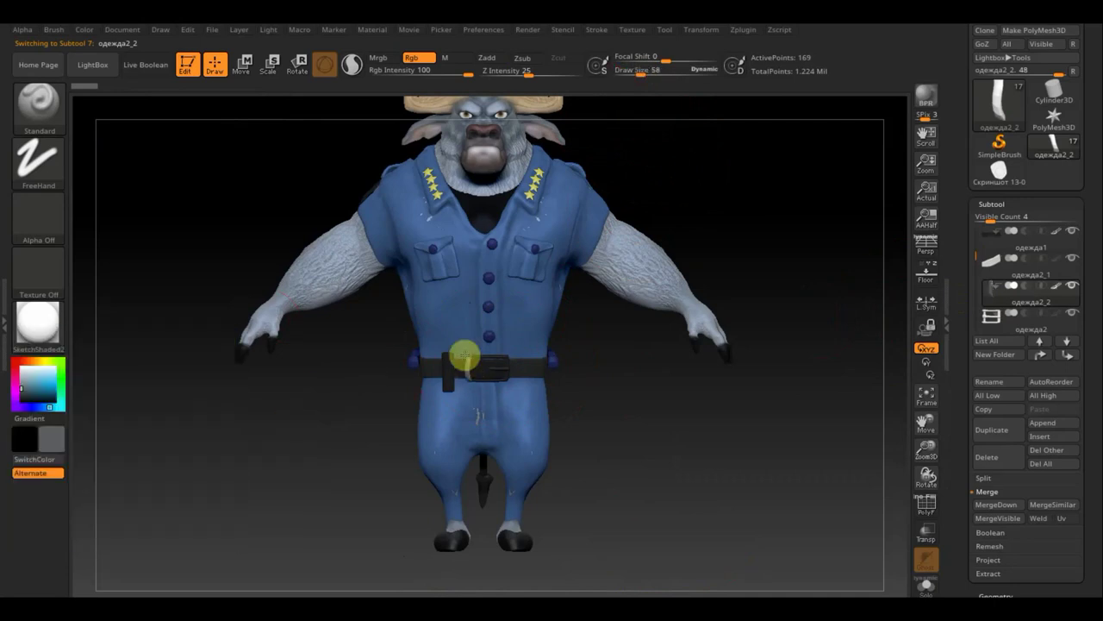
left_click(997, 329)
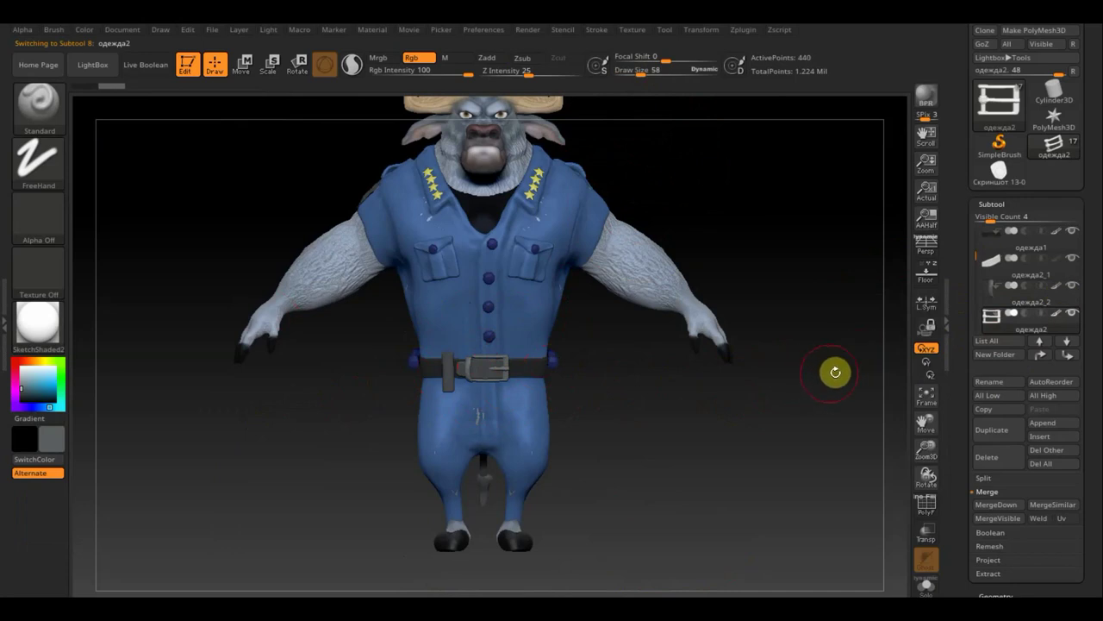
mouse_move(1060, 326)
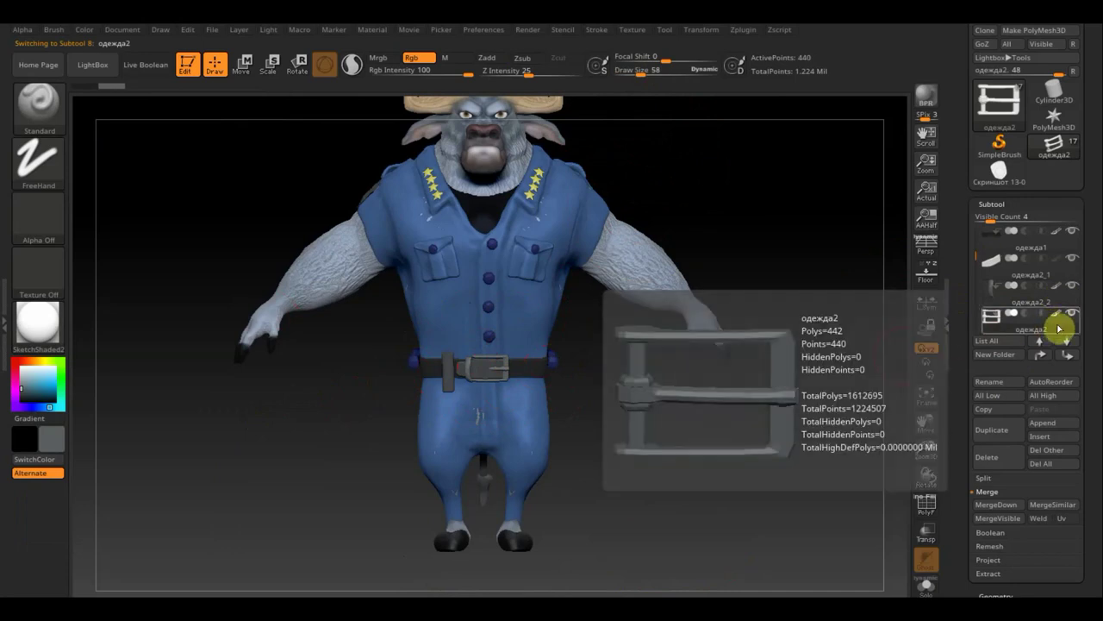
left_click_drag(764, 394, 713, 402, "shift")
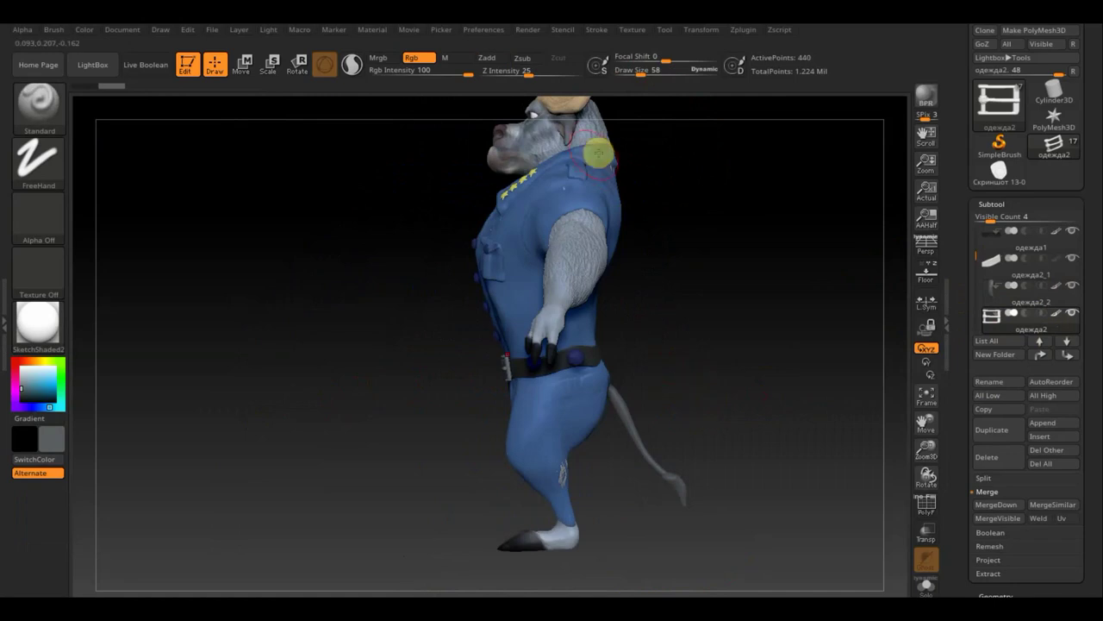
key("c")
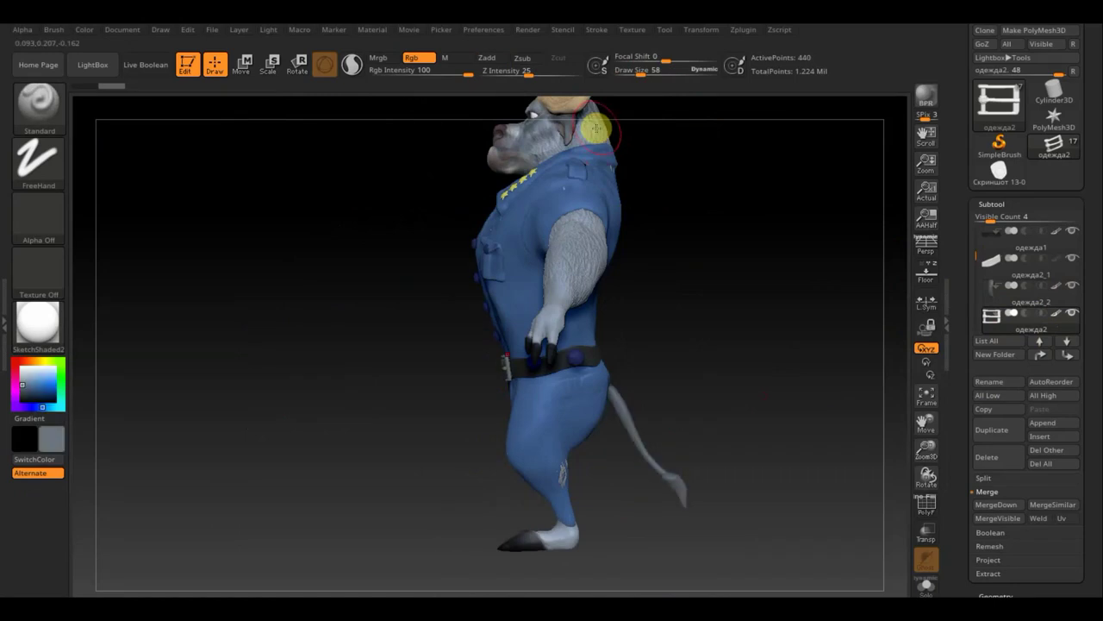
key("F1")
On Extract3, pull the lower tail over to the left.
left_click(400, 172)
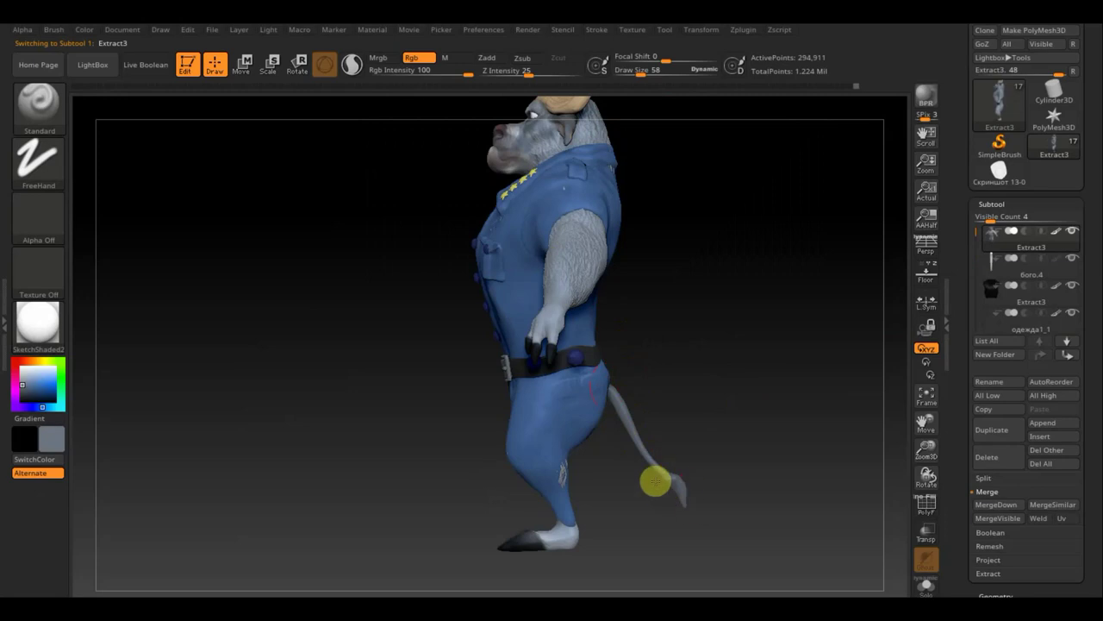
left_click_drag(633, 402, 610, 396)
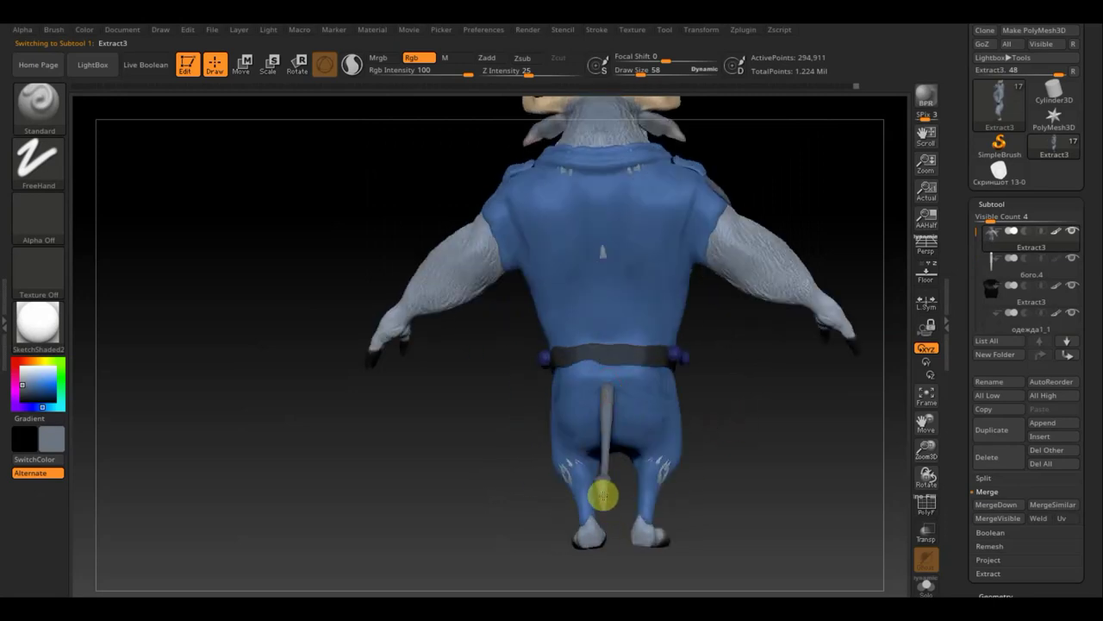
left_click_drag(598, 492, 566, 491)
left_click_drag(439, 468, 462, 464)
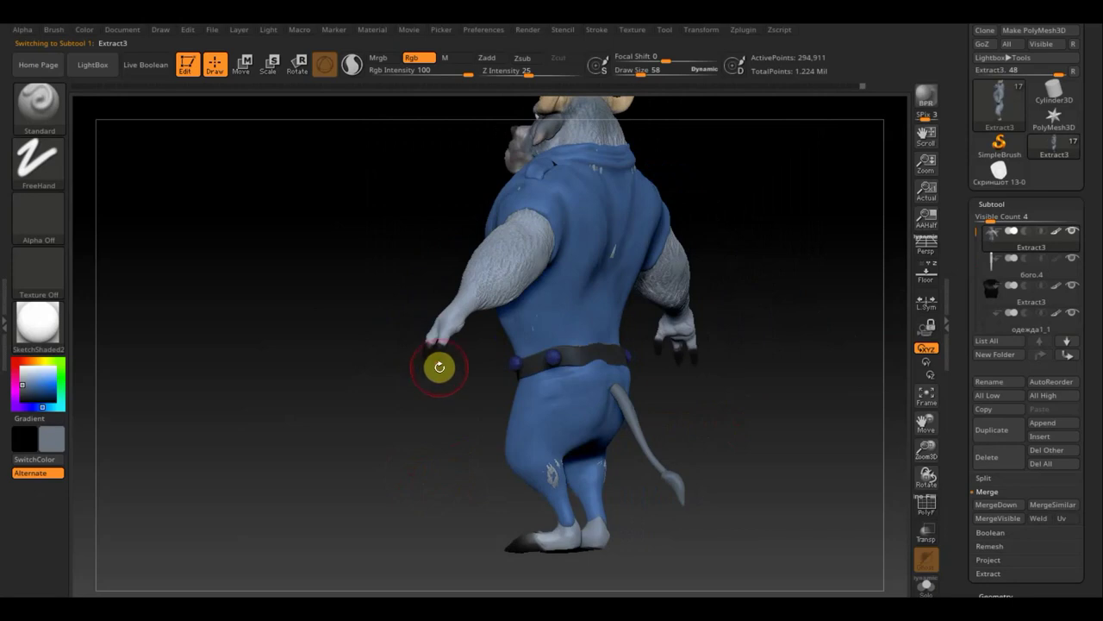
Paint the tail subtool a darker blue-grey, then pick a near-black colour.
left_click(691, 478, "alt")
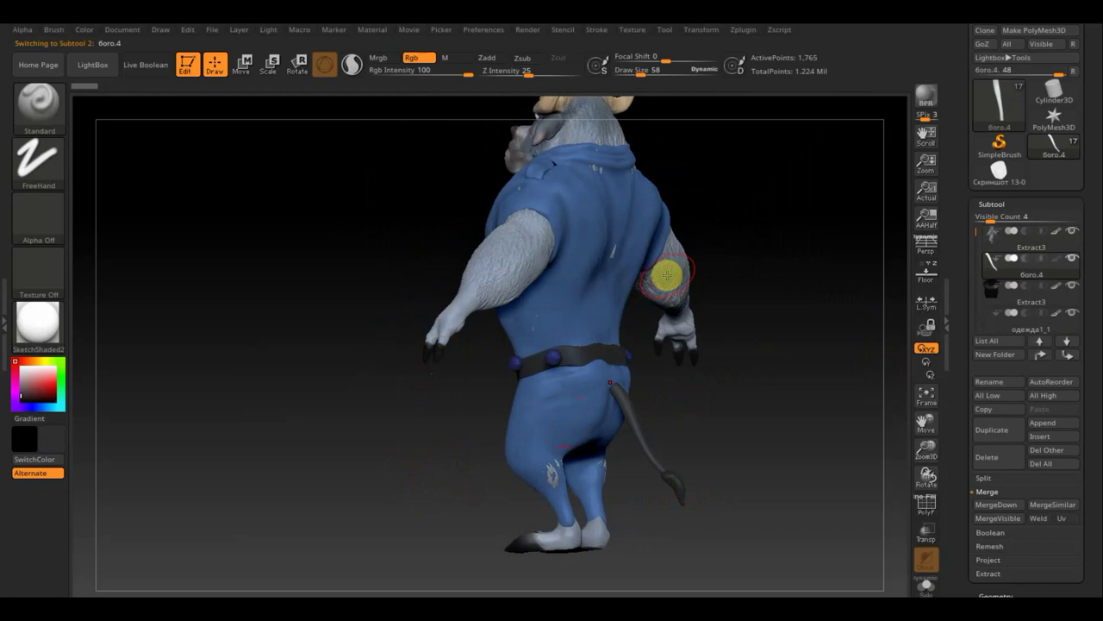
key("c")
left_click_drag(634, 428, 632, 405)
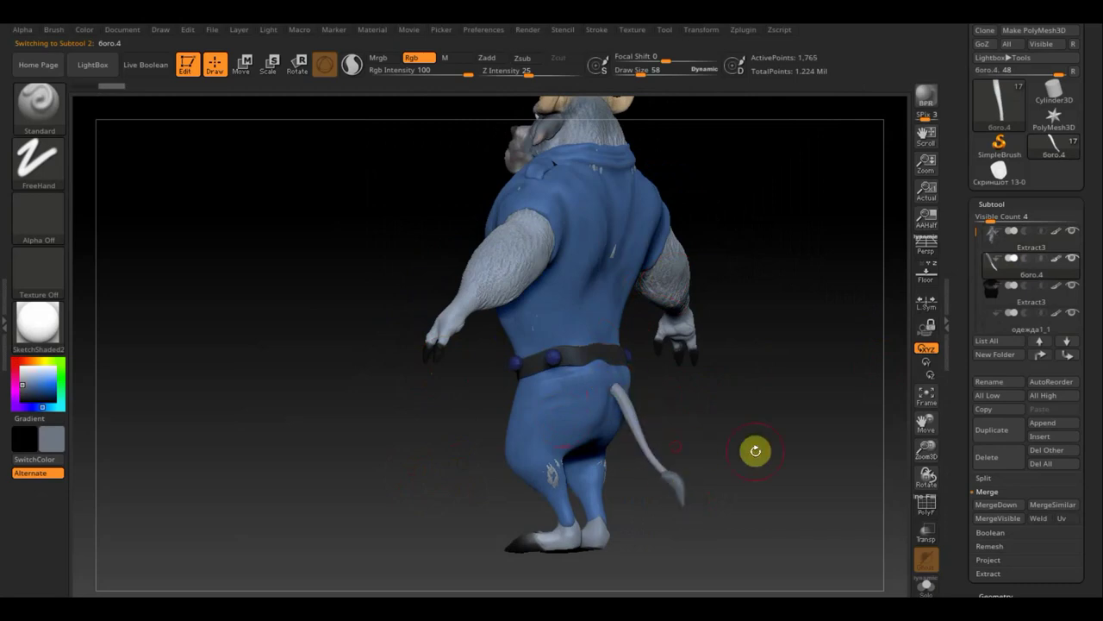
mouse_move(753, 451)
left_mouse_down()
mouse_move(673, 445)
mouse_move(608, 416)
left_mouse_up()
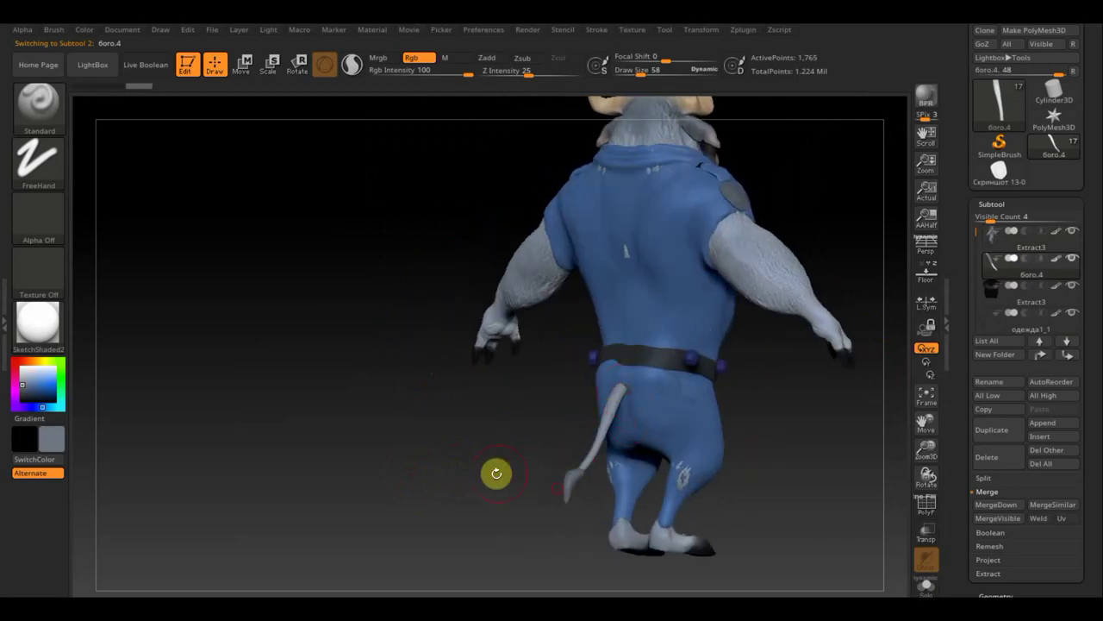
mouse_move(38, 384)
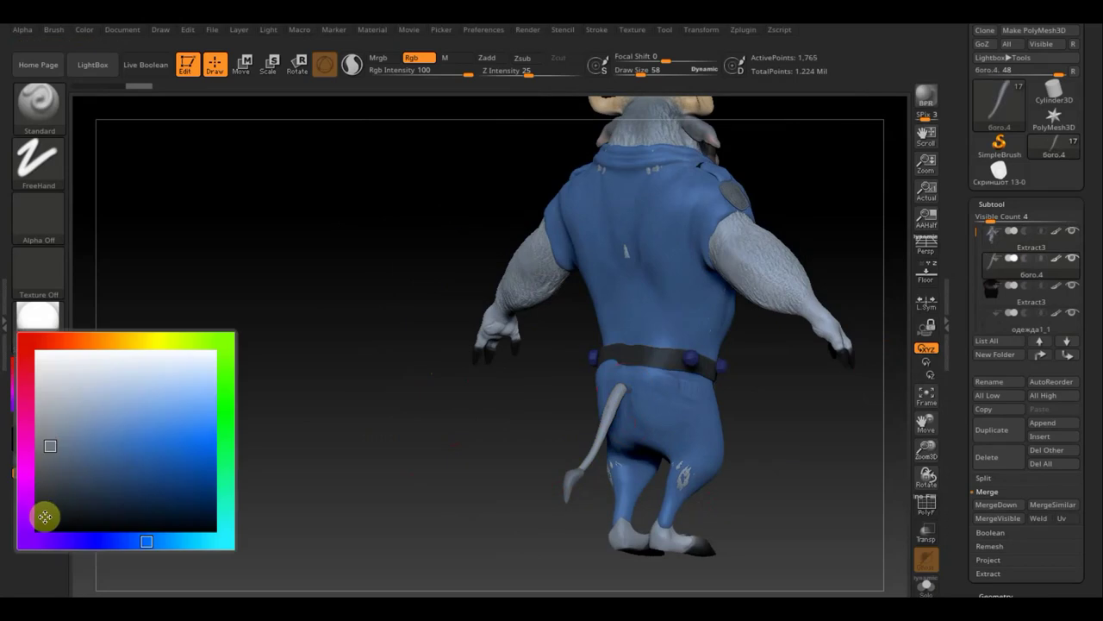
left_click(94, 519)
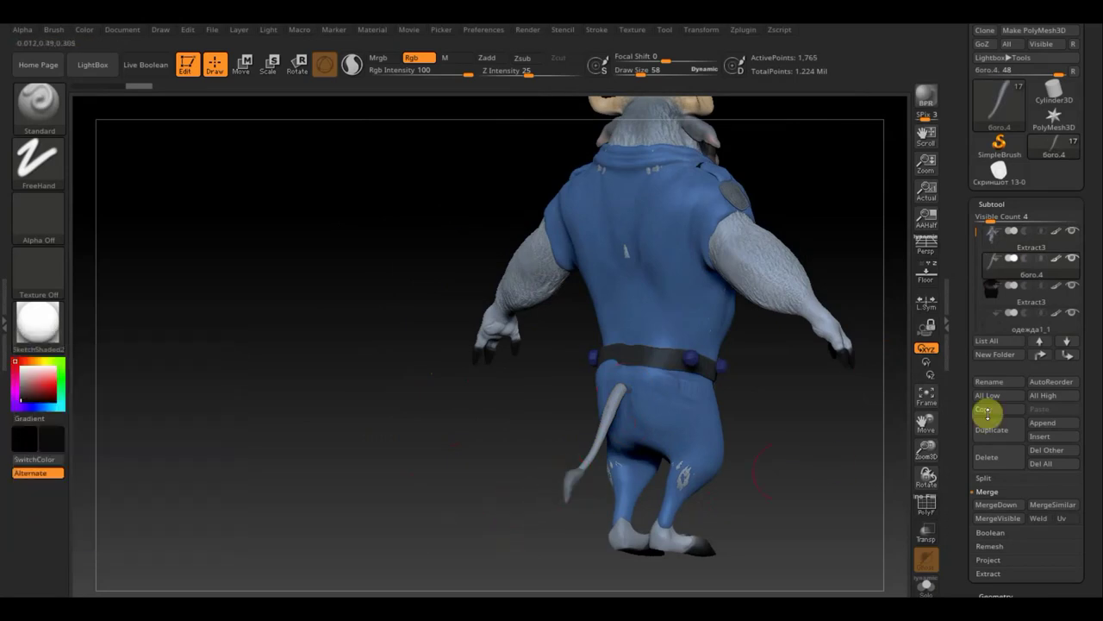
Select the PM3D_Sphere3D1 tail-tip subtool from the thumbnails and rotate back to front view.
key("F1")
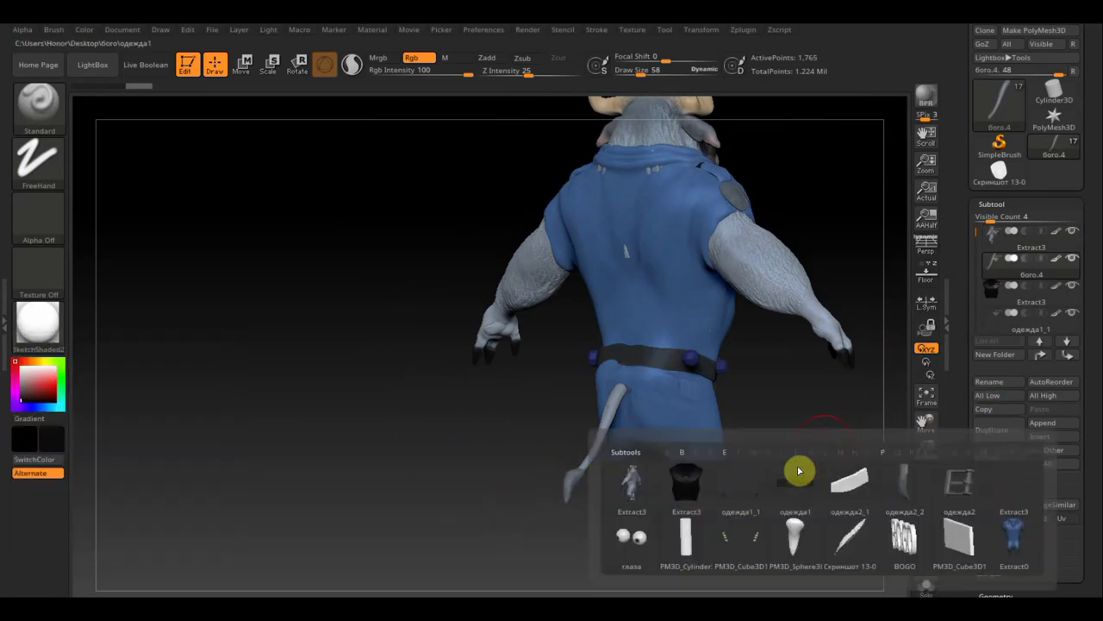
left_click(562, 487, "alt")
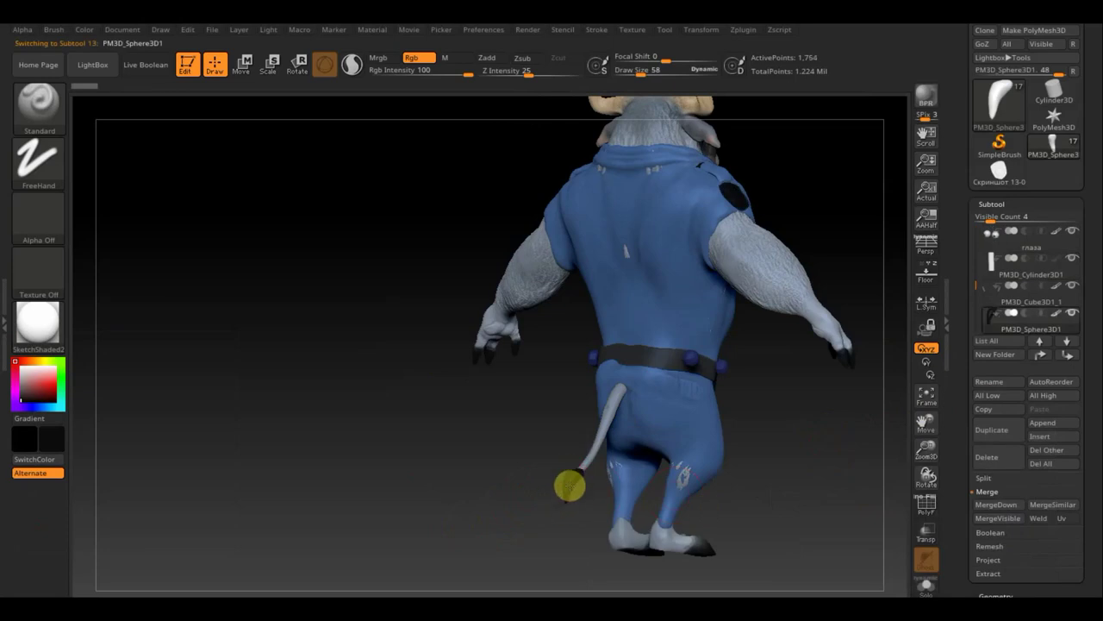
left_click_drag(535, 465, 554, 492)
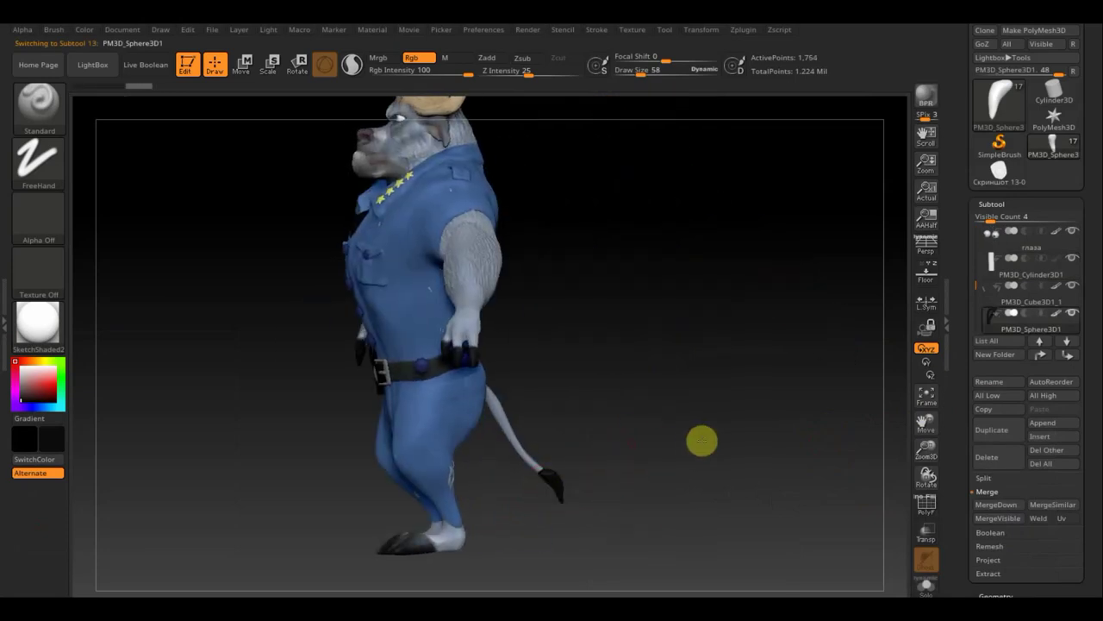
mouse_move(701, 440)
left_mouse_down()
mouse_move(738, 449)
mouse_move(640, 461)
mouse_move(667, 454)
left_mouse_up()
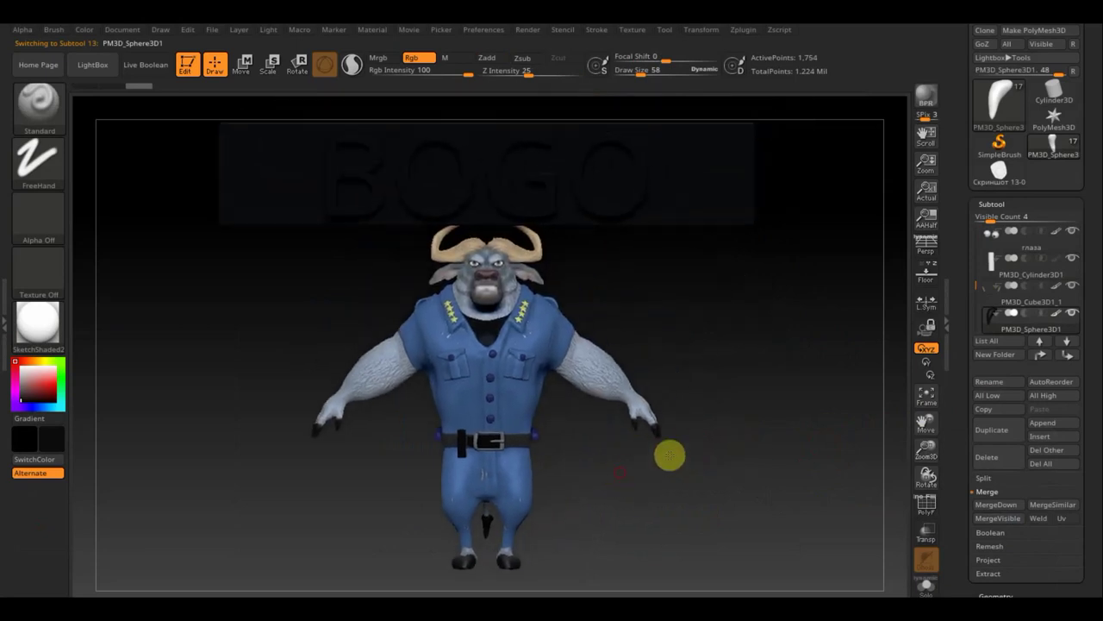
Merge the BOGO lettering down onto its backing plate subtool.
left_click(1069, 343)
left_click(1069, 343)
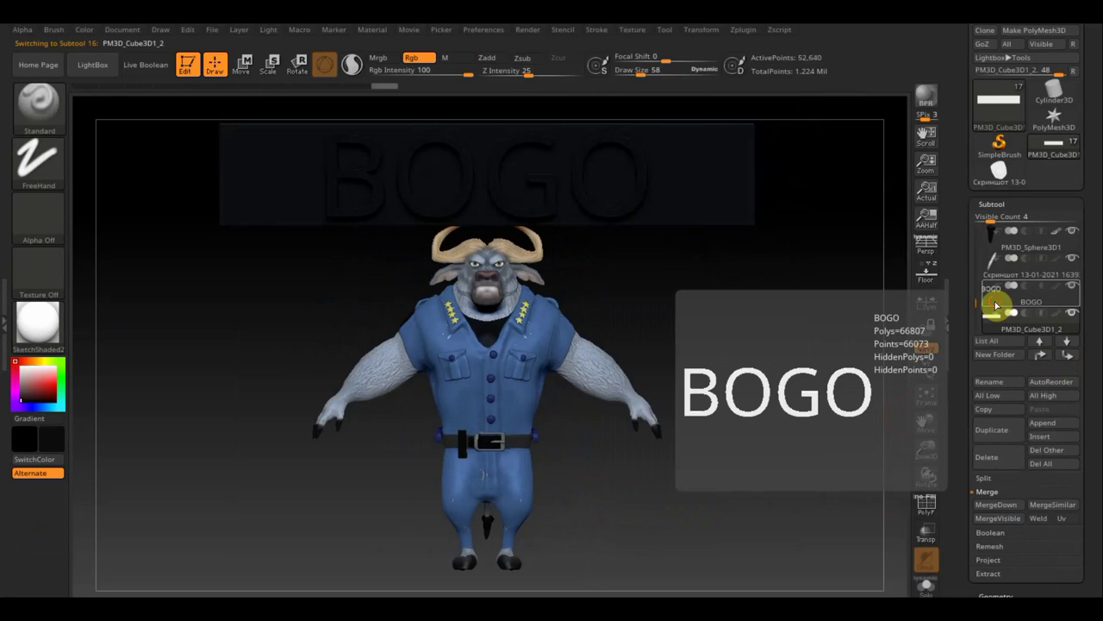
left_click(996, 304)
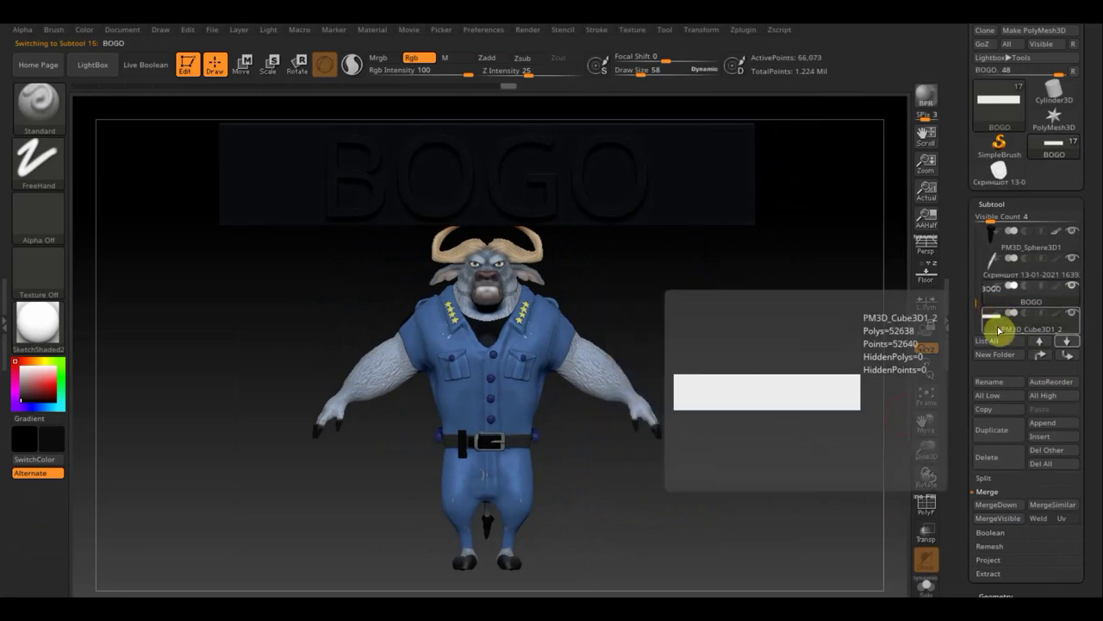
left_click(1002, 506)
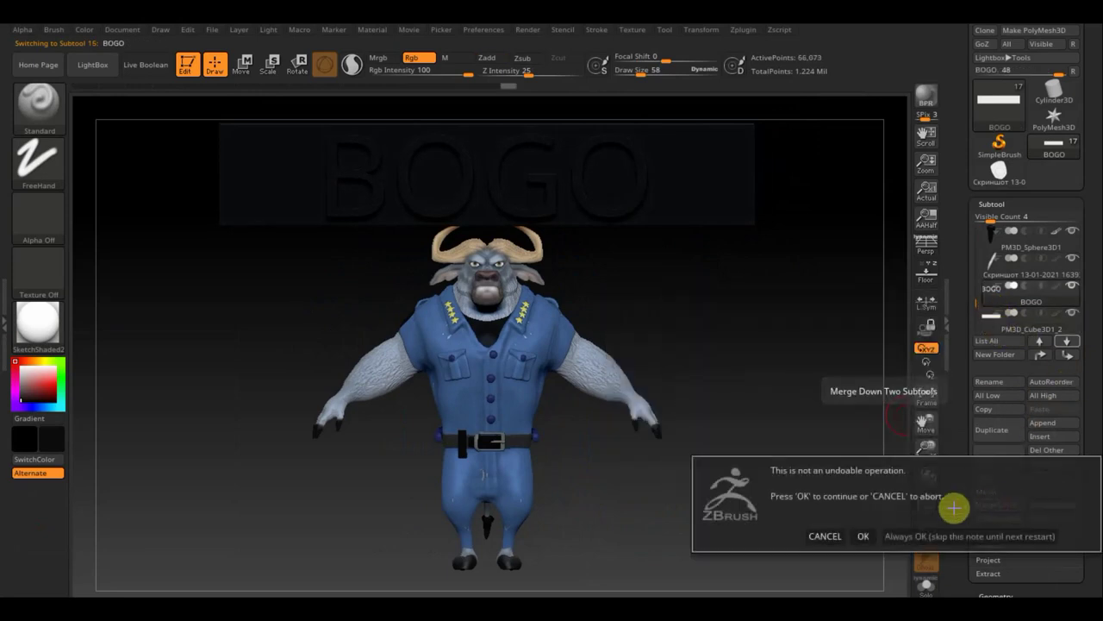
left_click(863, 535)
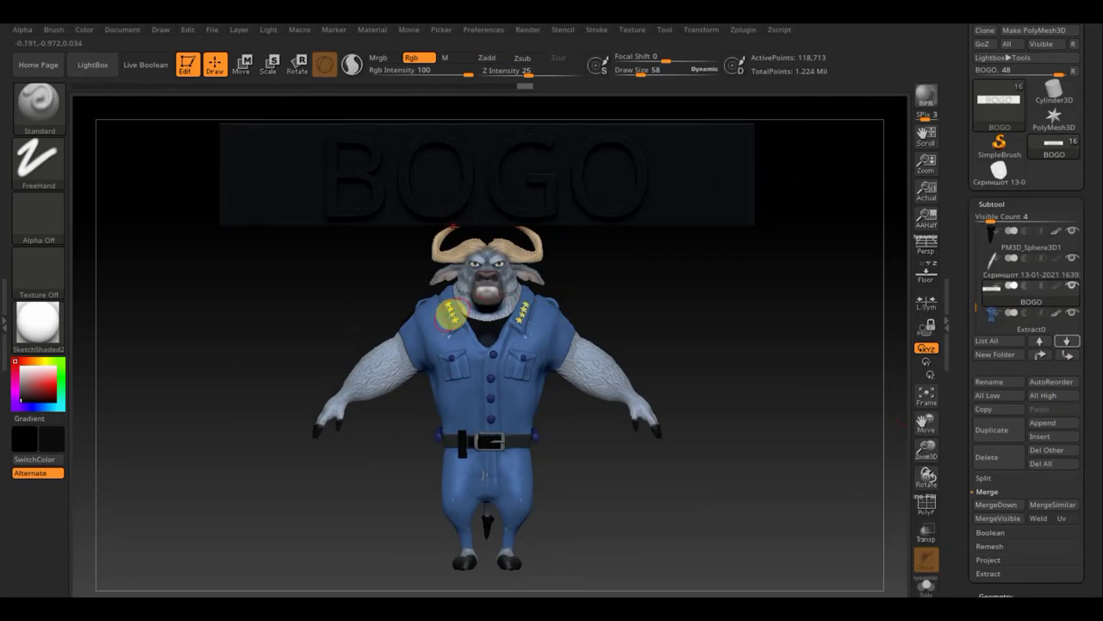
Fill the nameplate and buckle with the star yellow, set Draw Size to 188, and inspect from behind.
key("c")
key("ctrl+f")
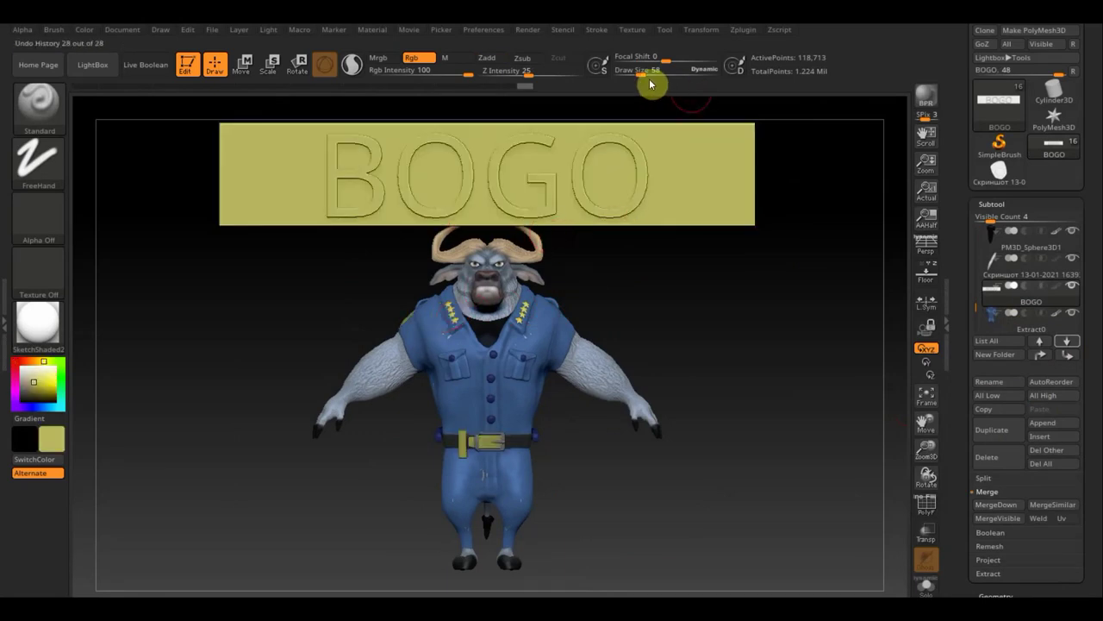
left_click_drag(639, 74, 646, 72)
mouse_move(645, 167)
left_mouse_down()
mouse_move(236, 167)
mouse_move(207, 177)
mouse_move(665, 172)
mouse_move(517, 157)
mouse_move(678, 239)
mouse_move(699, 160)
mouse_move(185, 143)
left_mouse_up()
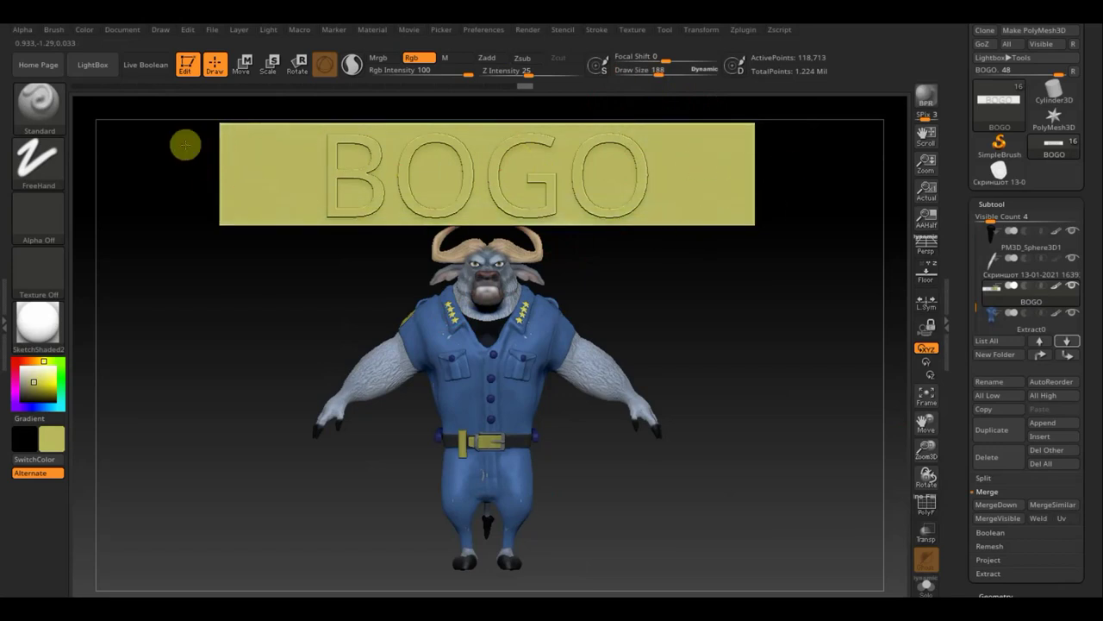
left_click_drag(224, 274, 328, 285)
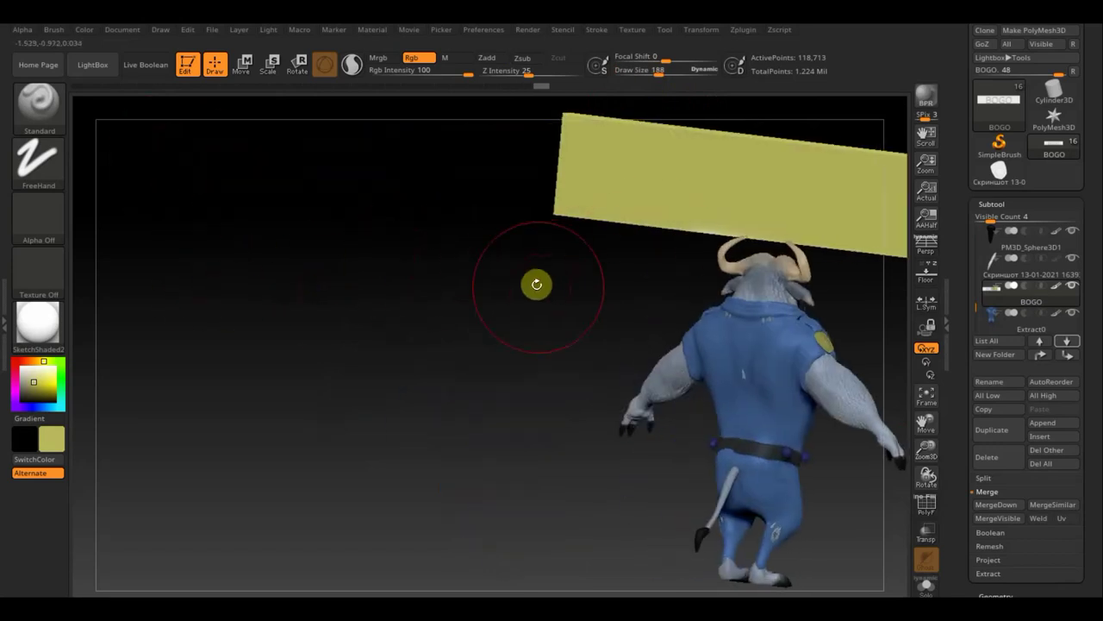
mouse_move(534, 283)
left_mouse_down("alt")
mouse_move(326, 300)
mouse_move(406, 287)
left_mouse_up("alt")
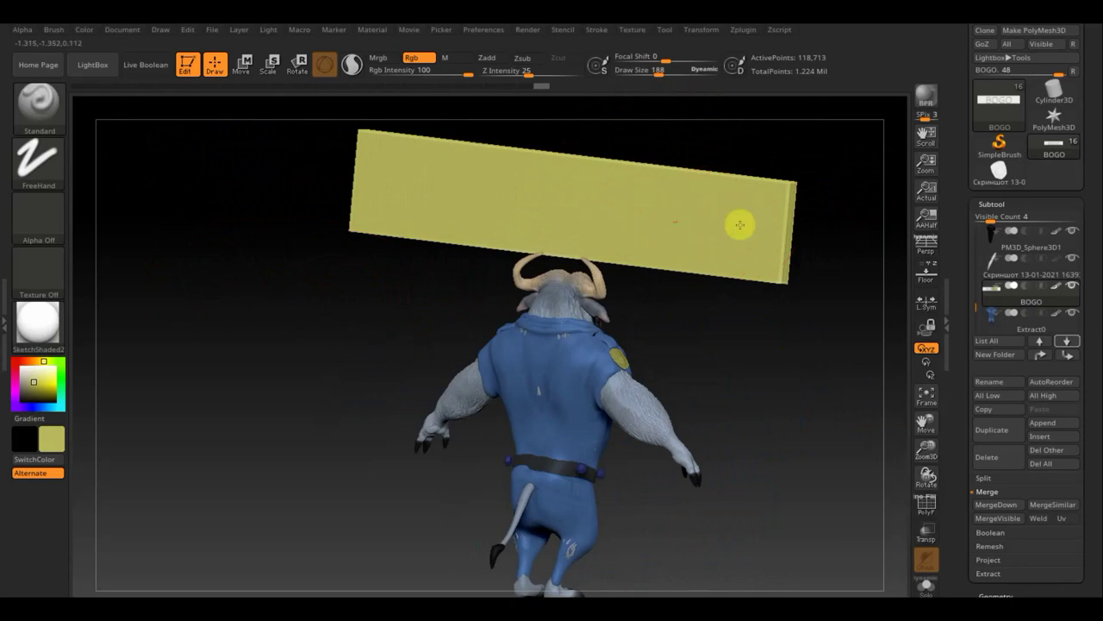
left_click_drag(826, 312, 744, 301)
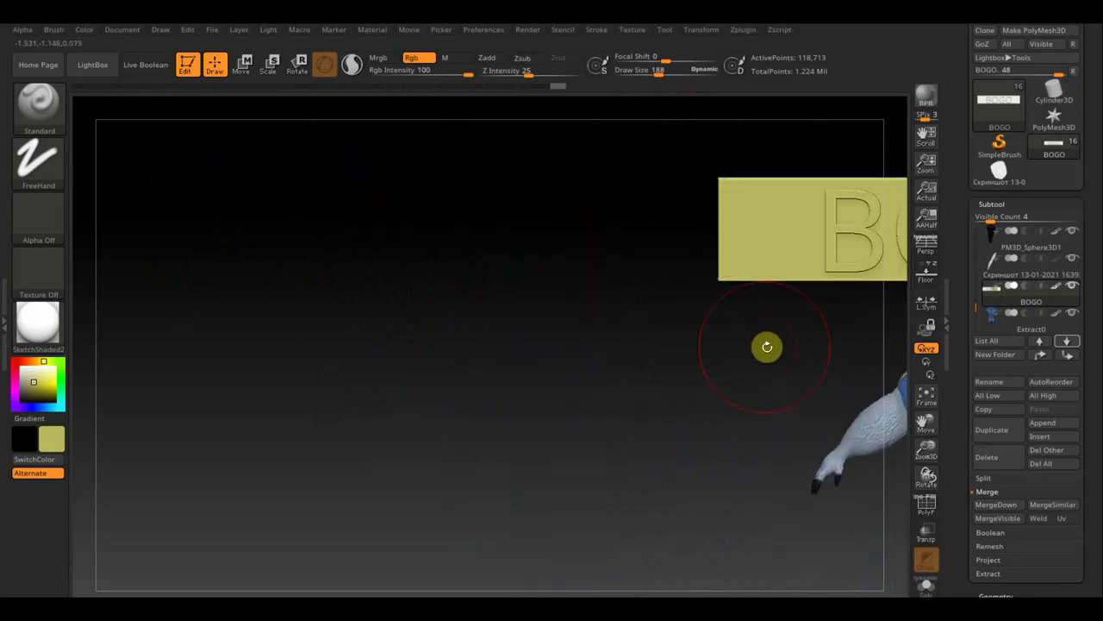
mouse_move(766, 345)
left_mouse_down()
mouse_move(495, 337)
mouse_move(635, 365)
mouse_move(293, 357)
mouse_move(252, 313)
mouse_move(734, 323)
mouse_move(744, 342)
left_mouse_up()
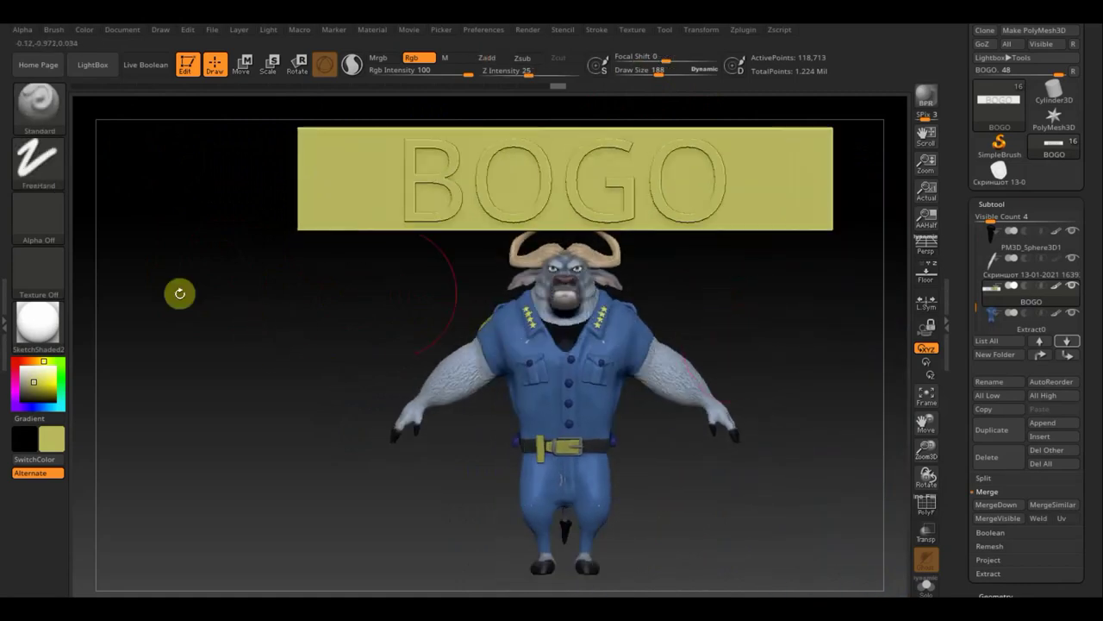
Shrink the BOGO nameplate to a small bar, move it onto the chest, and tilt it about 33 degrees.
left_click(243, 62)
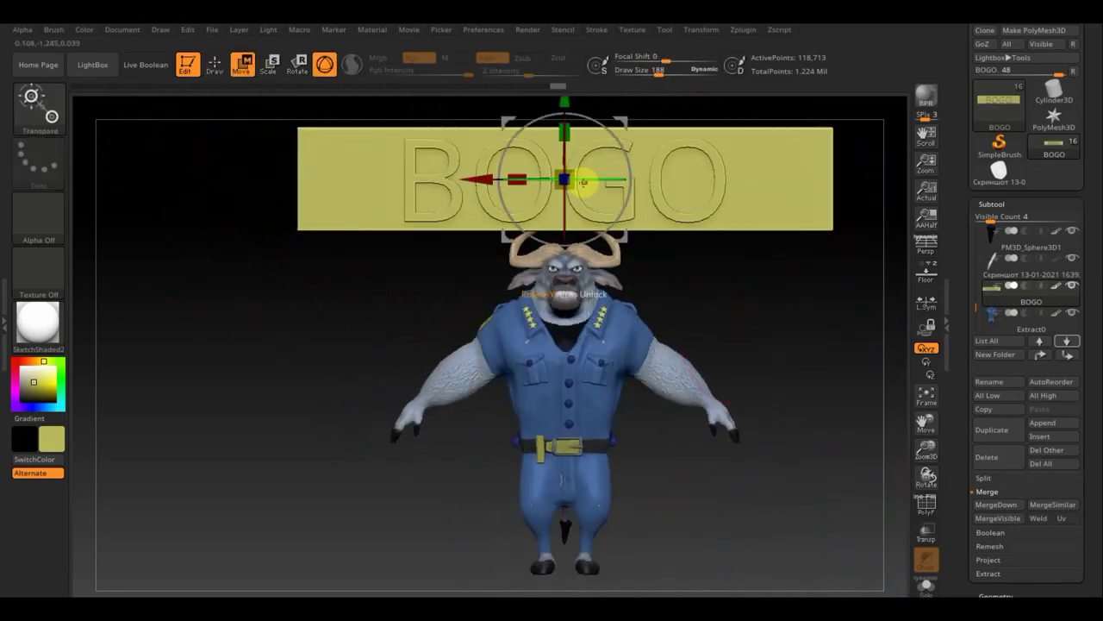
left_click_drag(571, 187, 564, 181)
left_click_drag(530, 143, 503, 109)
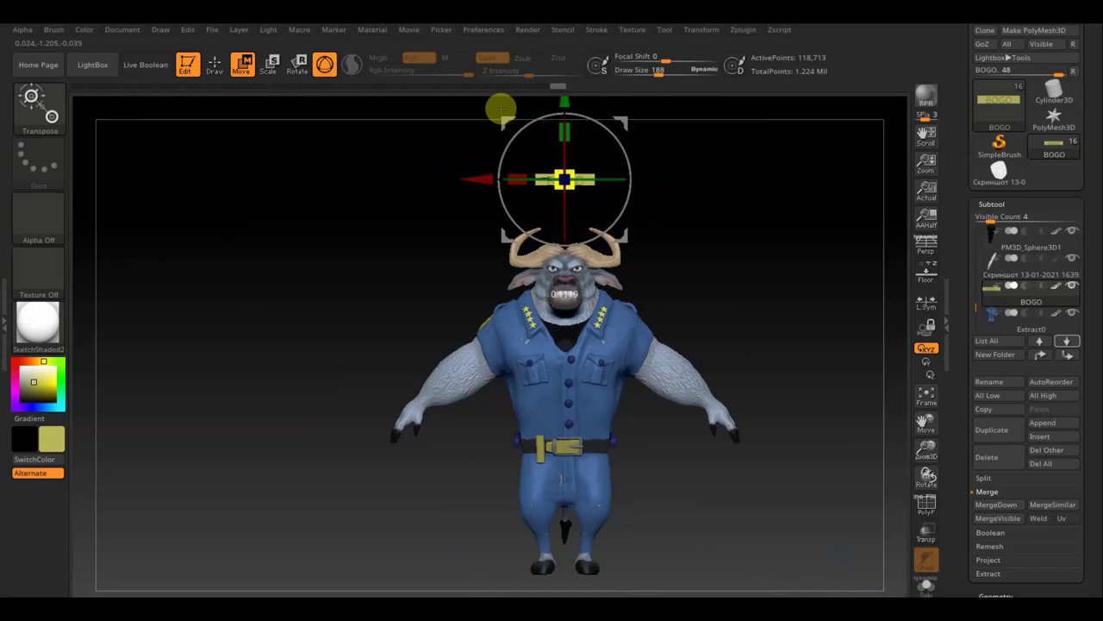
mouse_move(707, 251)
left_mouse_down("alt")
mouse_move(700, 289)
mouse_move(739, 288)
mouse_move(763, 304)
left_mouse_up("alt")
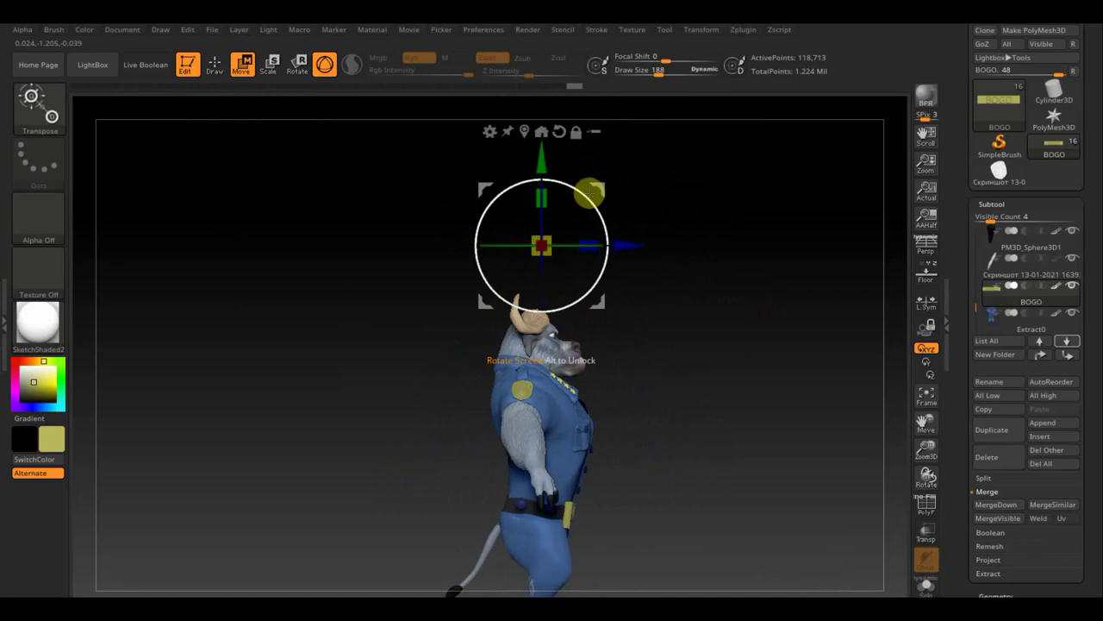
mouse_move(485, 184)
left_mouse_down()
mouse_move(584, 323)
mouse_move(544, 370)
mouse_move(540, 357)
left_mouse_up()
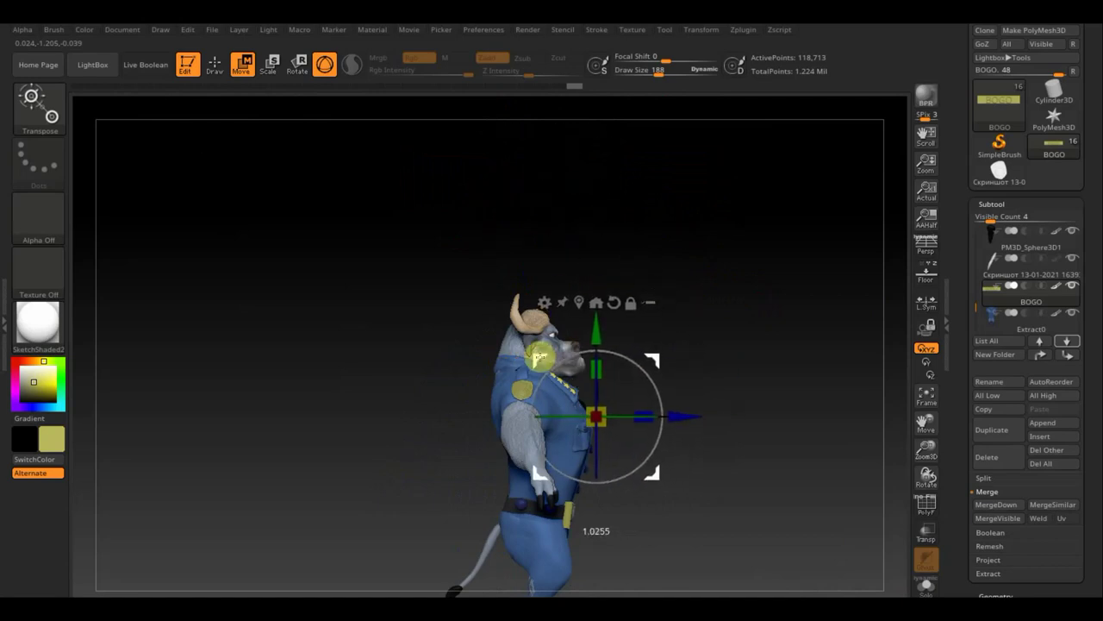
mouse_move(738, 416)
left_mouse_down("alt")
mouse_move(704, 261)
mouse_move(744, 431)
mouse_move(744, 389)
left_mouse_up("alt")
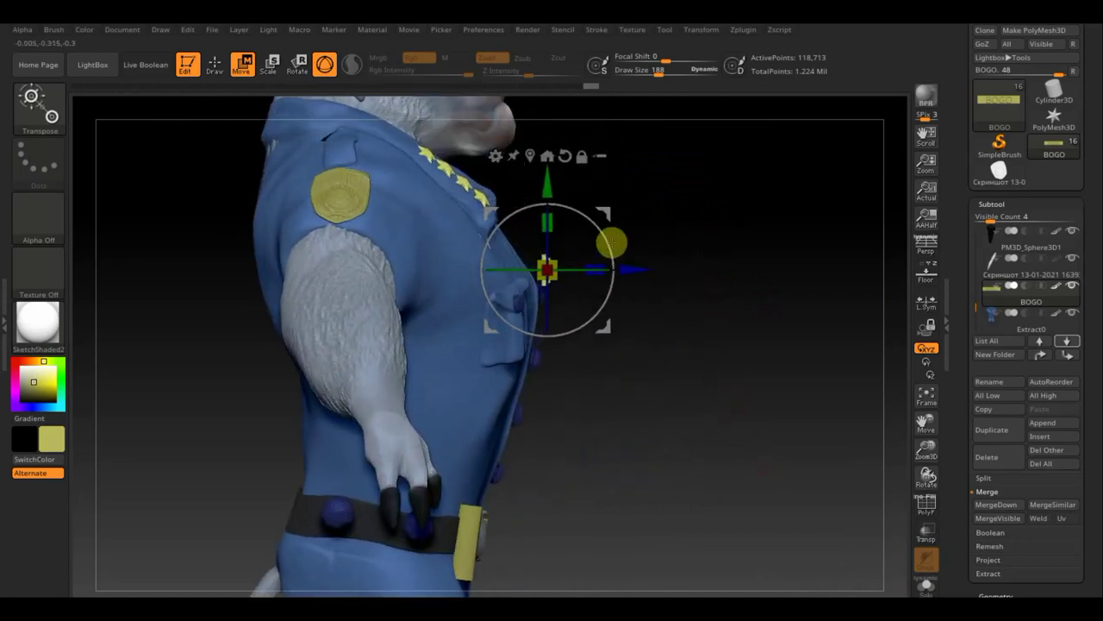
mouse_move(611, 244)
left_mouse_down()
mouse_move(587, 213)
mouse_move(601, 201)
mouse_move(570, 188)
left_mouse_up()
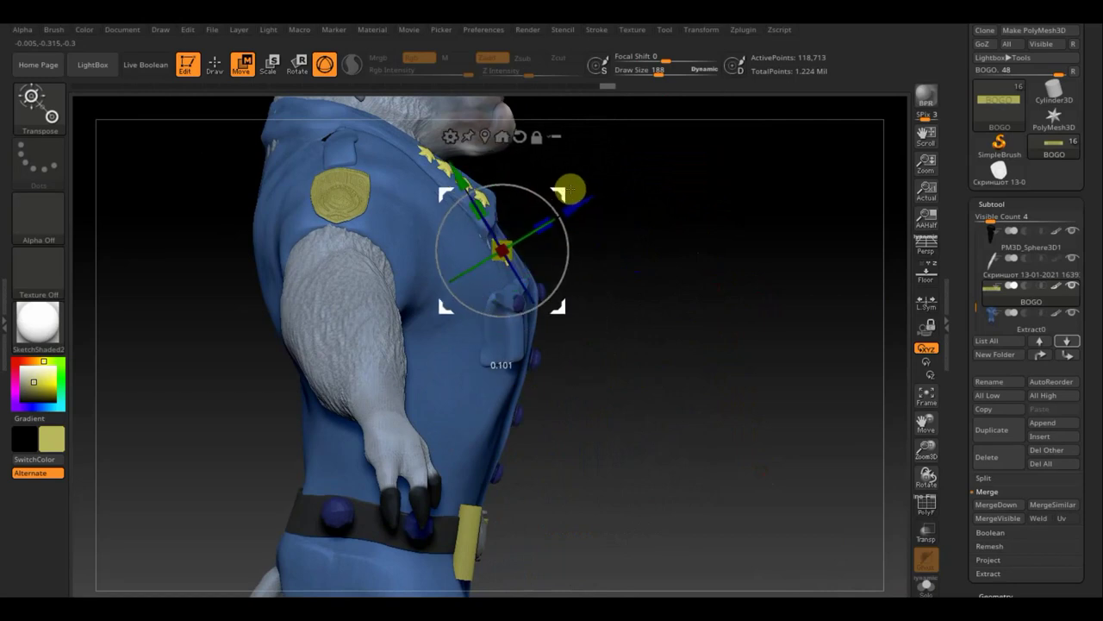
Slide the badge left, shrink it further, rotate it flat on the chest, then check from side and front.
left_click_drag(672, 264, 758, 215)
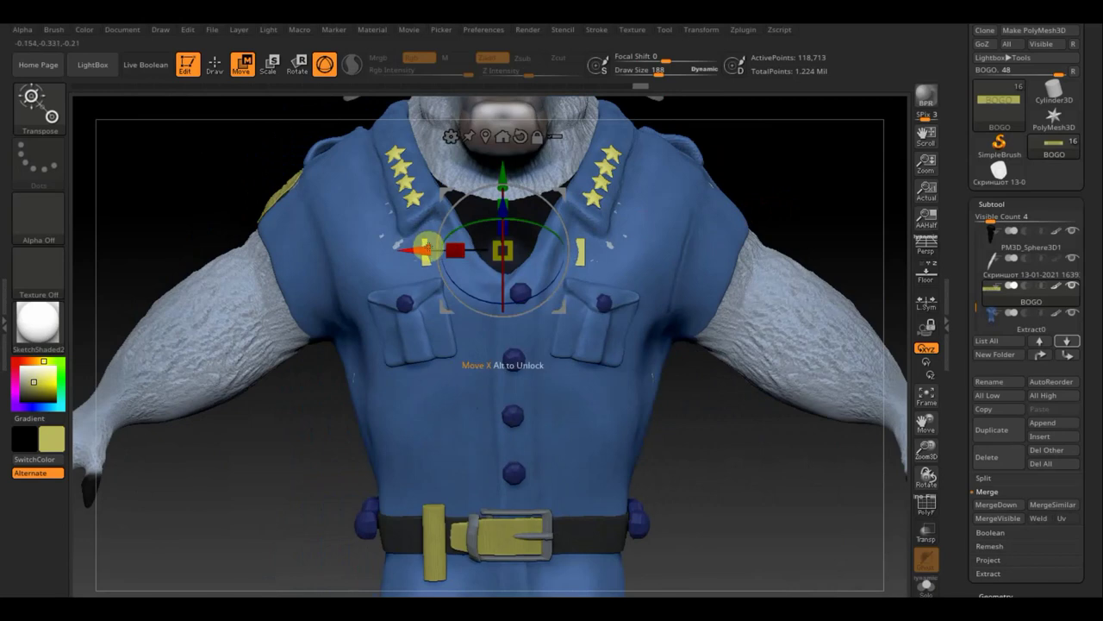
left_click_drag(425, 249, 334, 250)
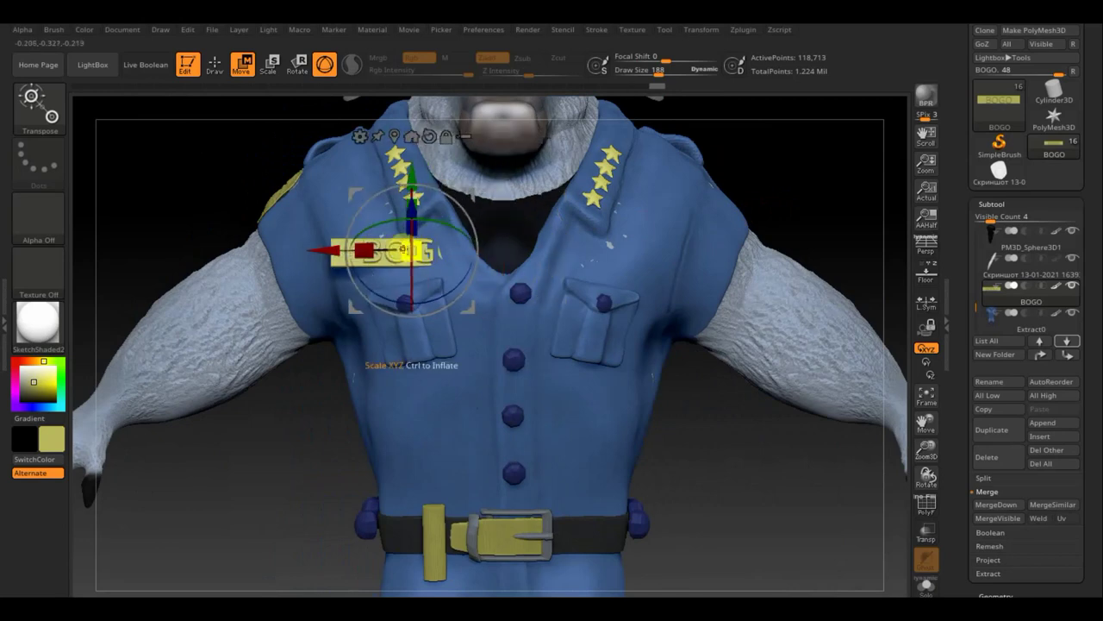
left_click_drag(423, 256, 417, 252)
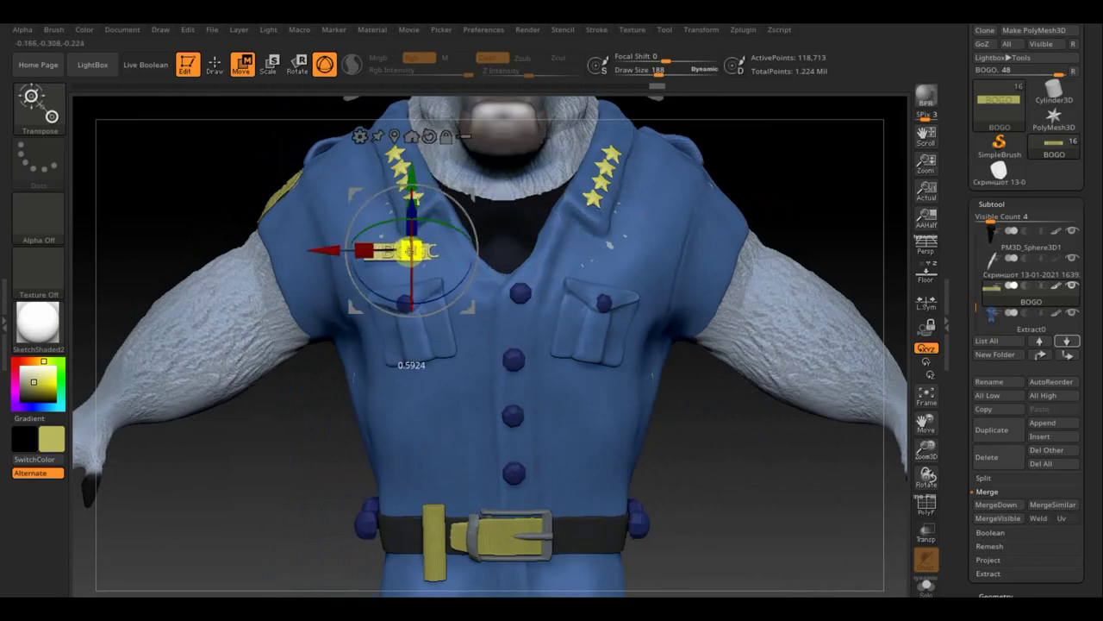
left_click_drag(468, 226, 450, 237)
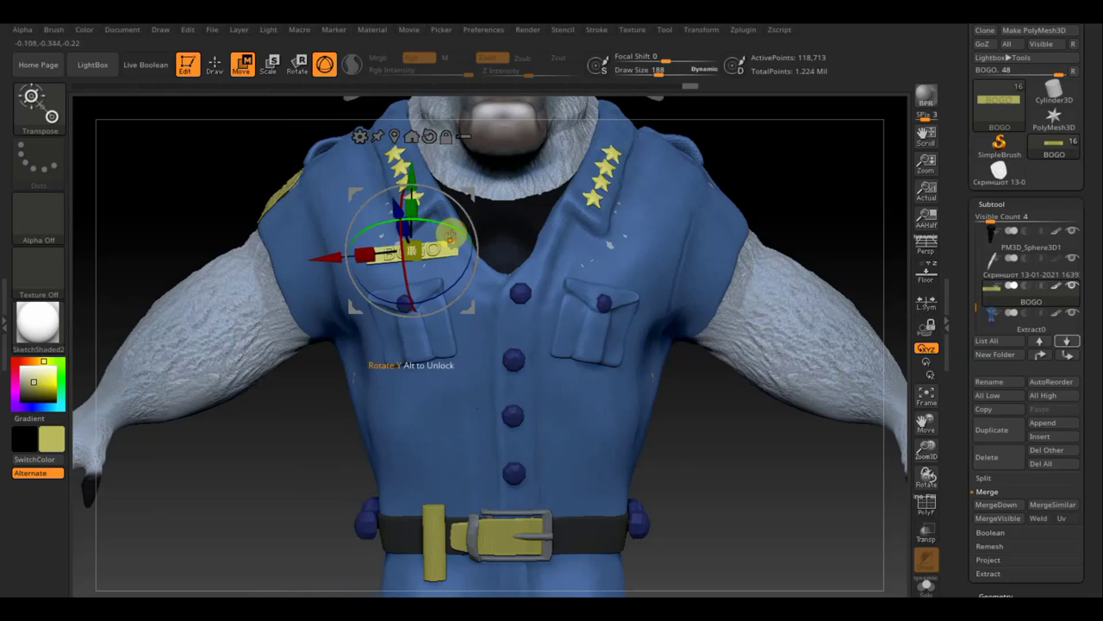
left_click_drag(468, 185, 463, 203)
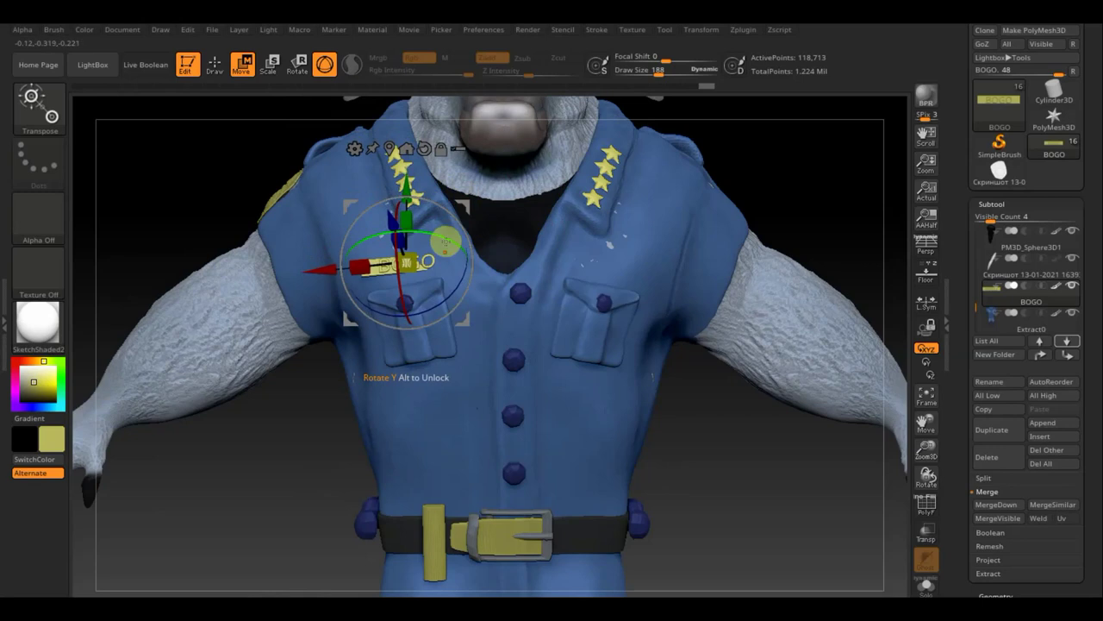
left_click_drag(445, 238, 440, 236)
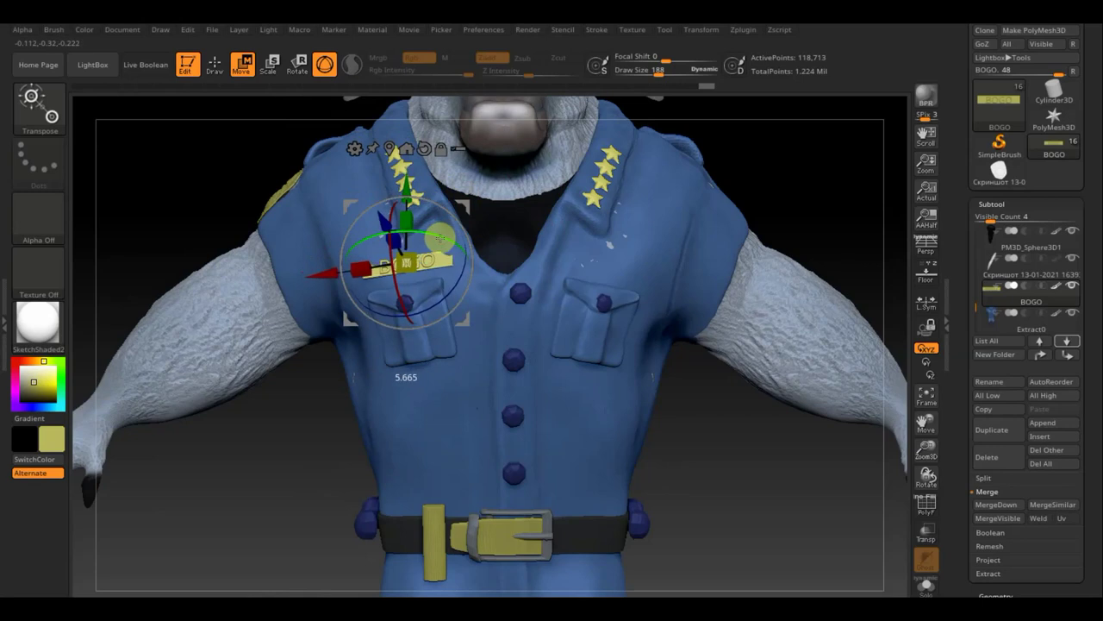
mouse_move(781, 178)
left_mouse_down()
mouse_move(834, 167)
mouse_move(768, 173)
mouse_move(780, 192)
mouse_move(782, 182)
left_mouse_up()
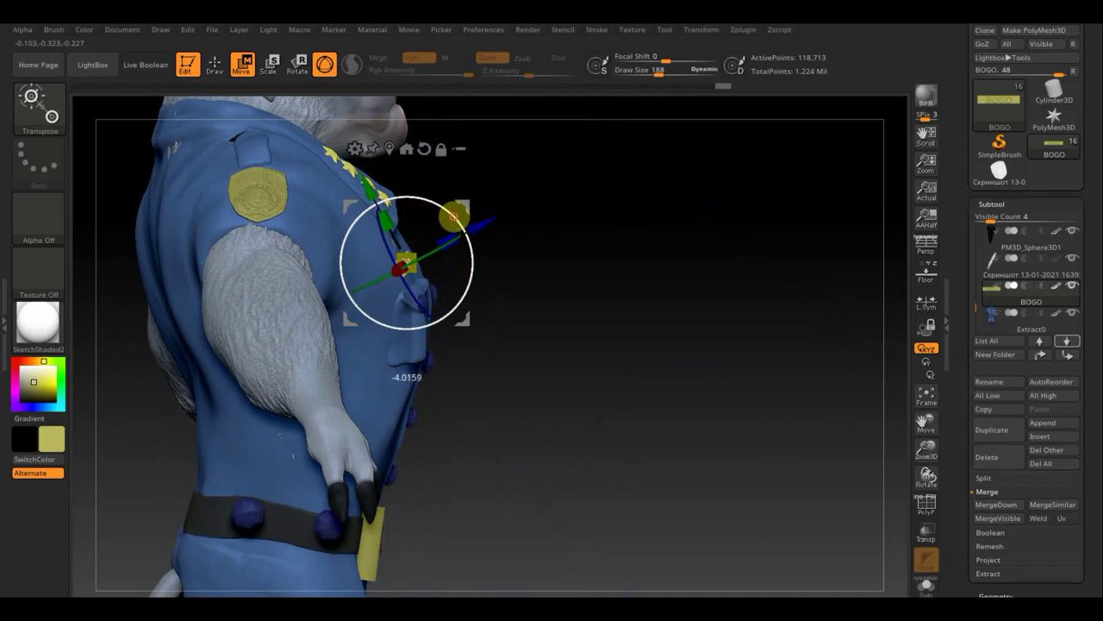
key("y")
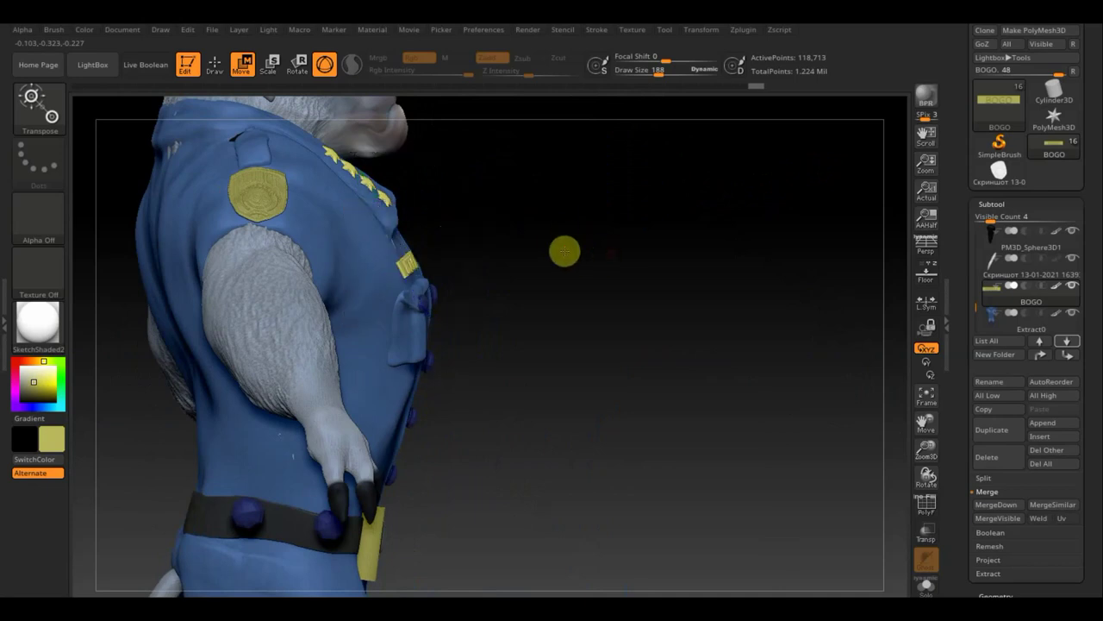
left_click_drag(564, 250, 543, 250)
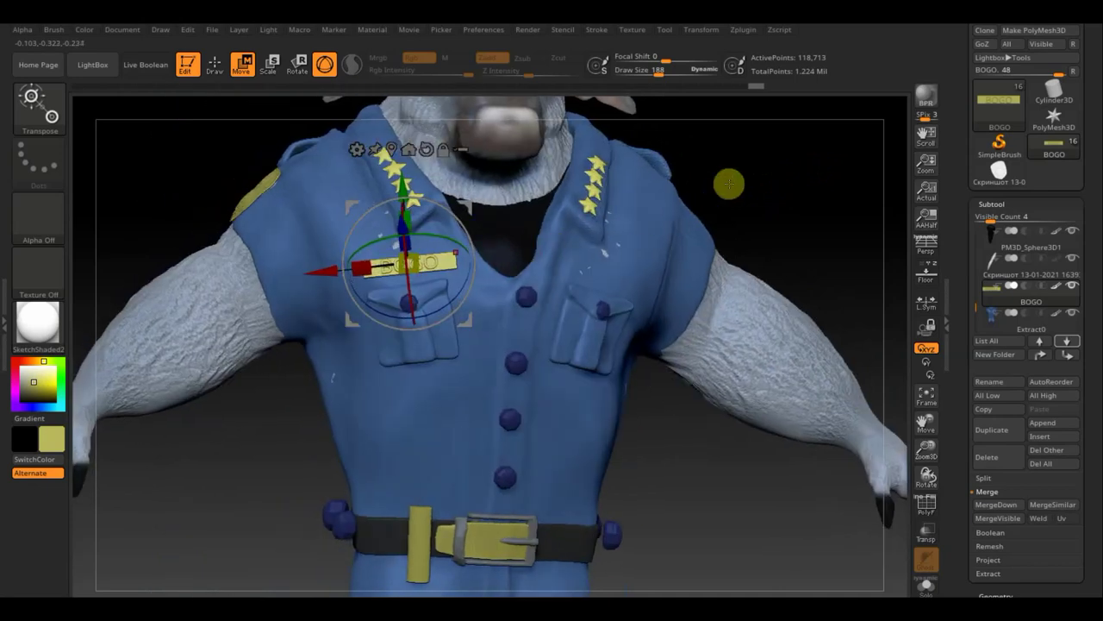
left_click_drag(729, 183, 727, 185, "shift")
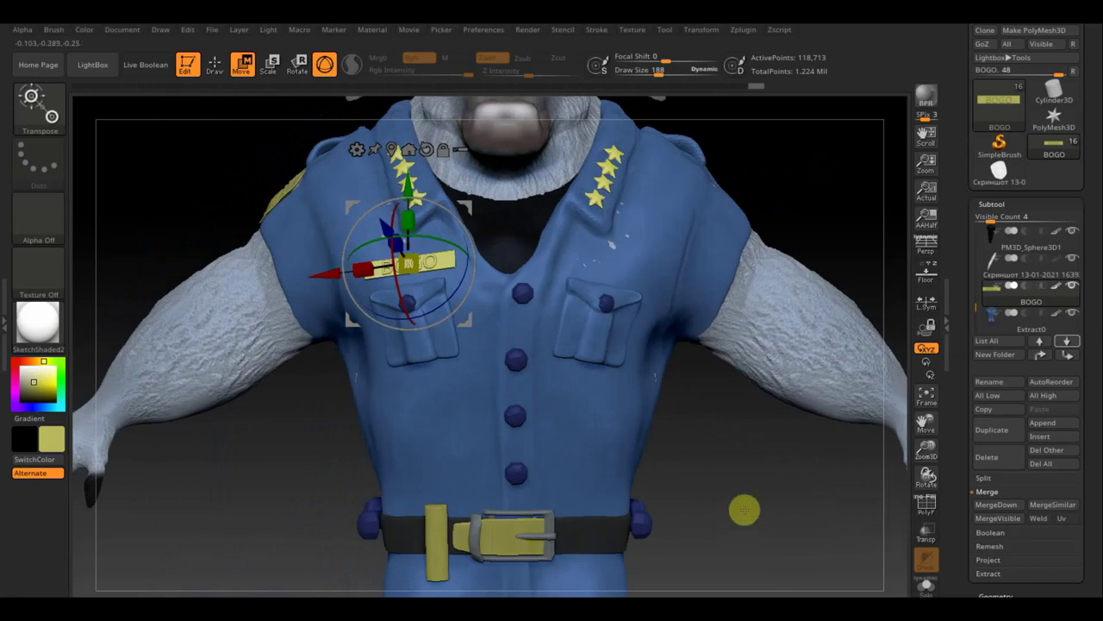
left_click_drag(727, 480, 704, 439, "alt")
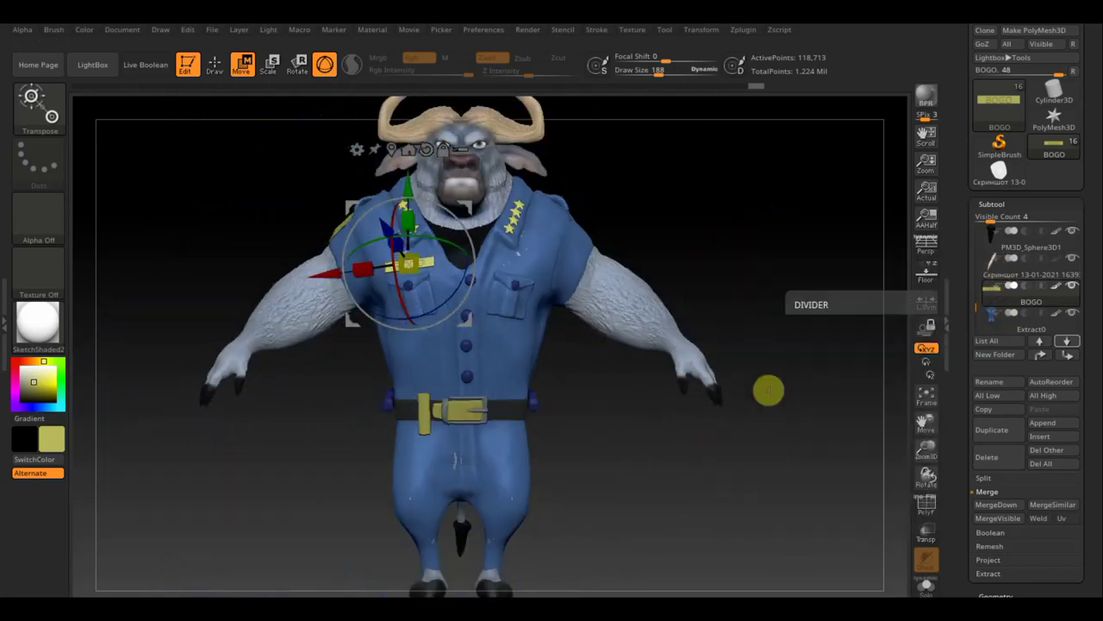
On the одежда2_1 belt part, paint with a smaller black brush to fill the clip black.
key("n")
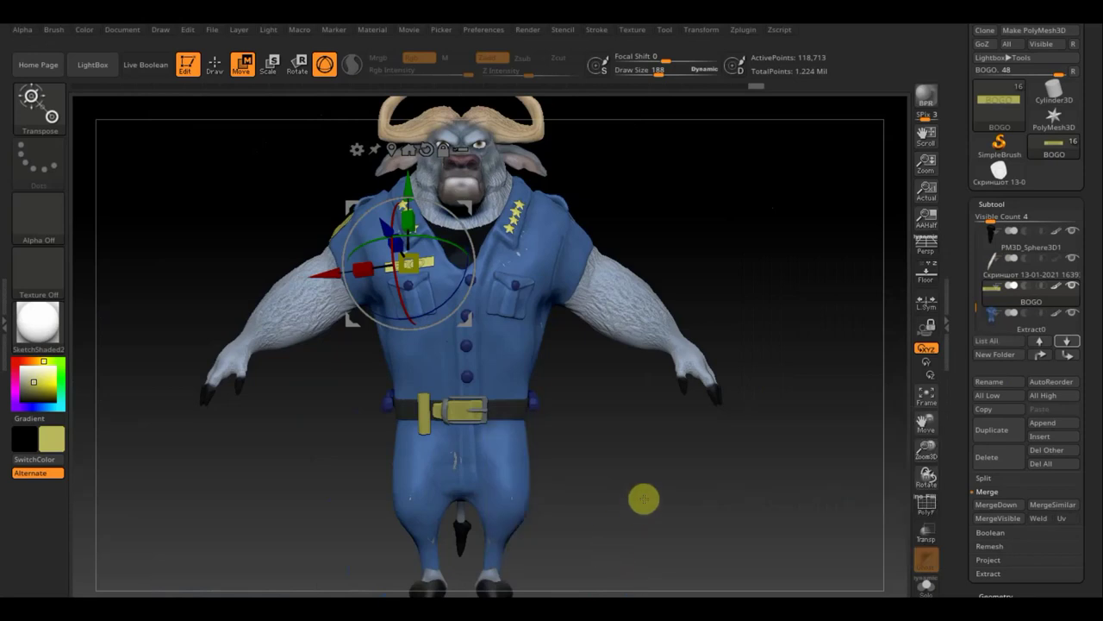
key("n")
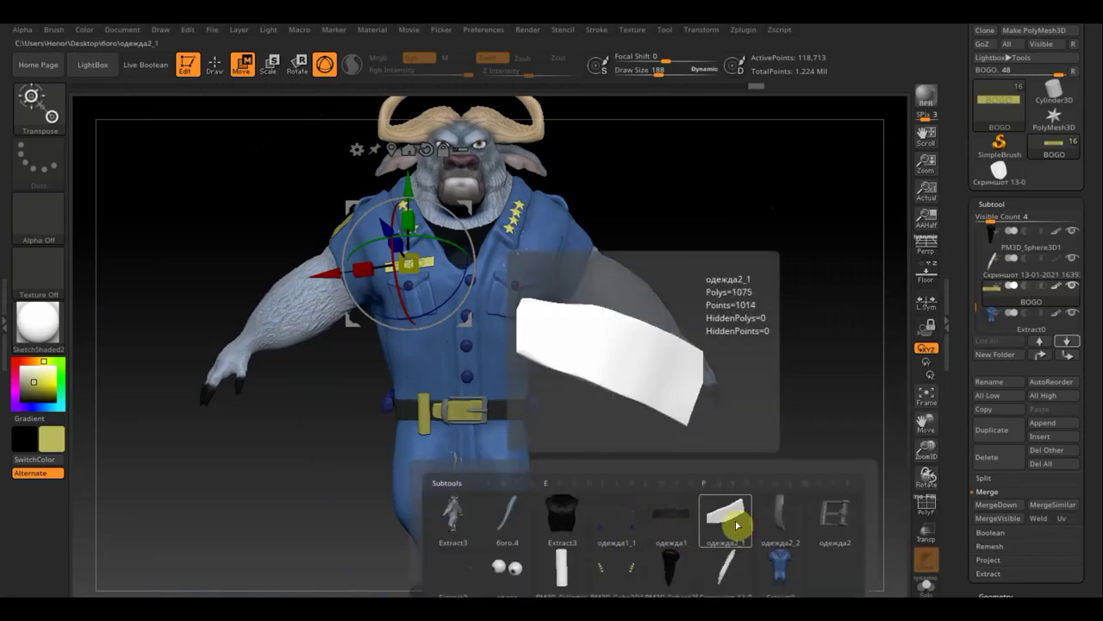
left_click(726, 515)
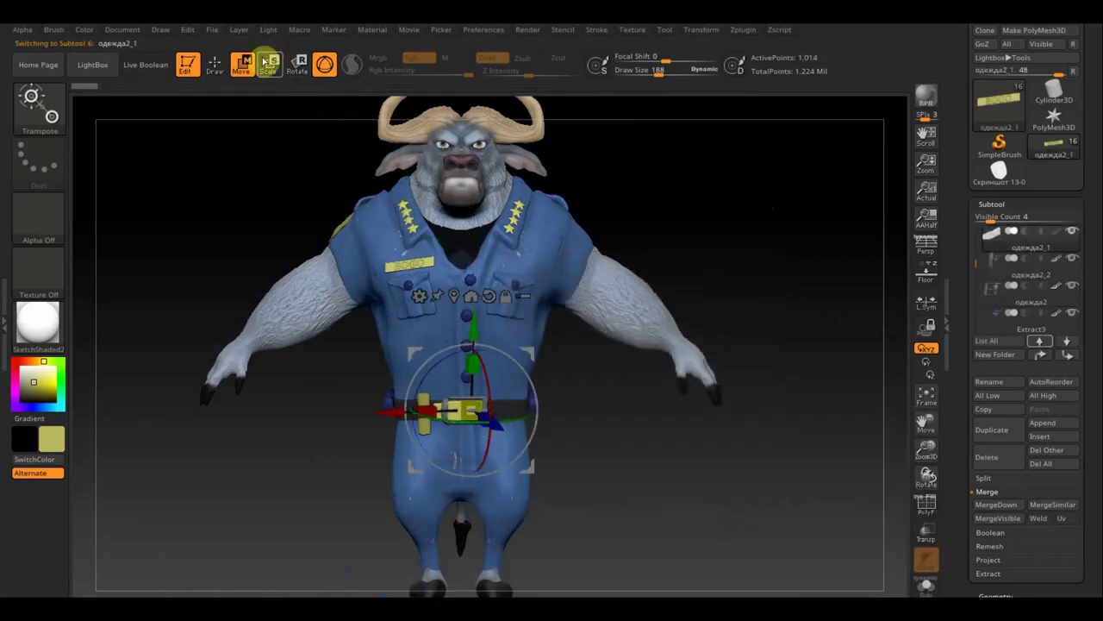
left_click(214, 67)
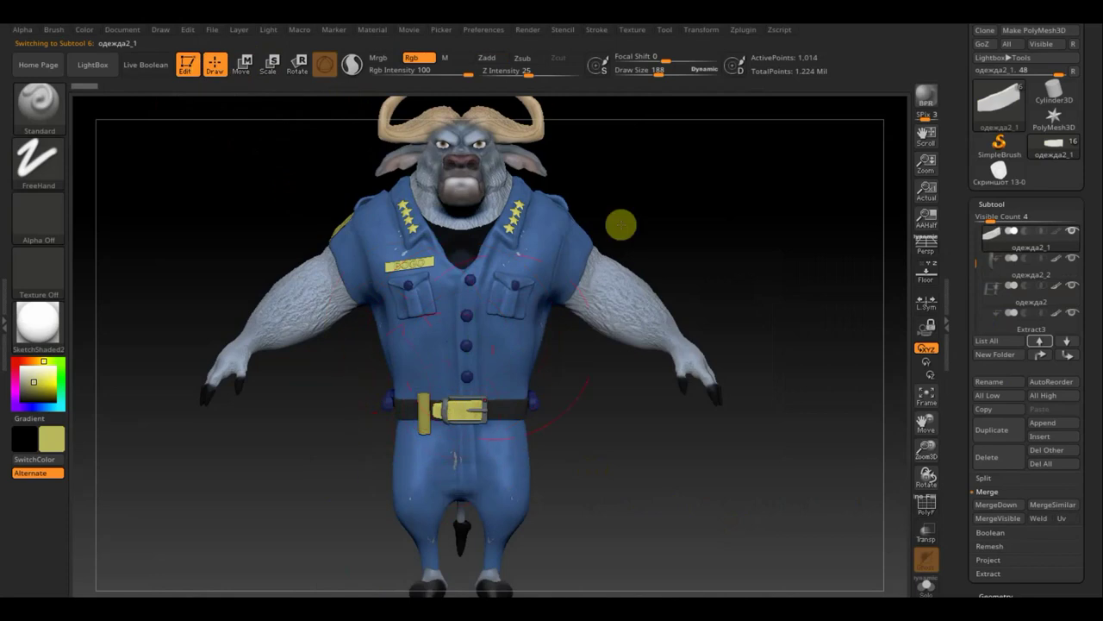
left_click_drag(655, 72, 648, 72)
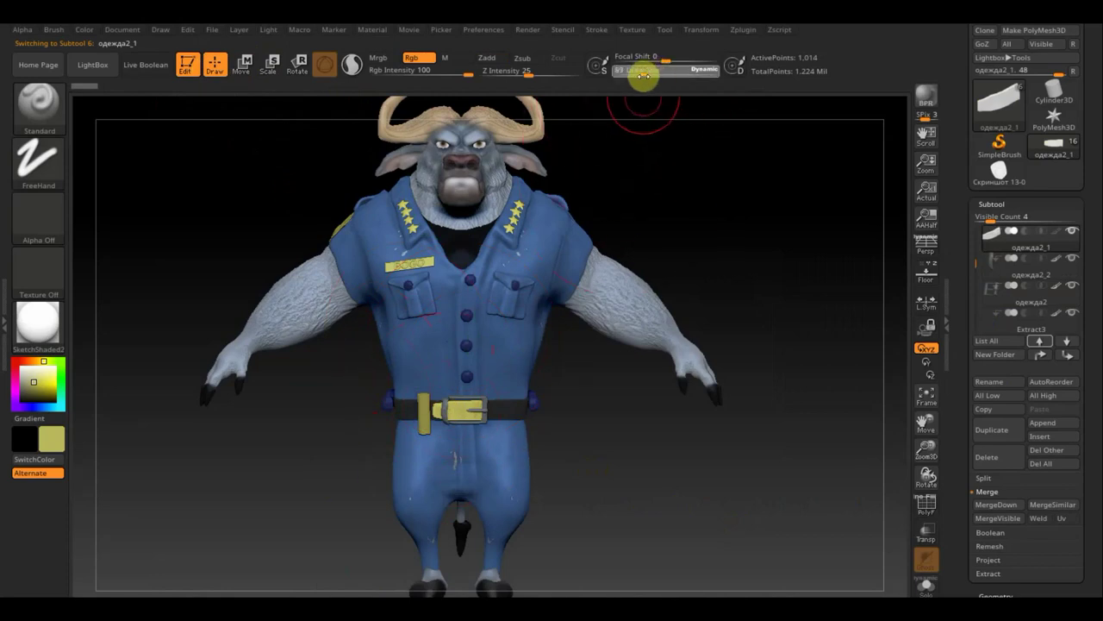
left_click_drag(49, 443, 43, 506)
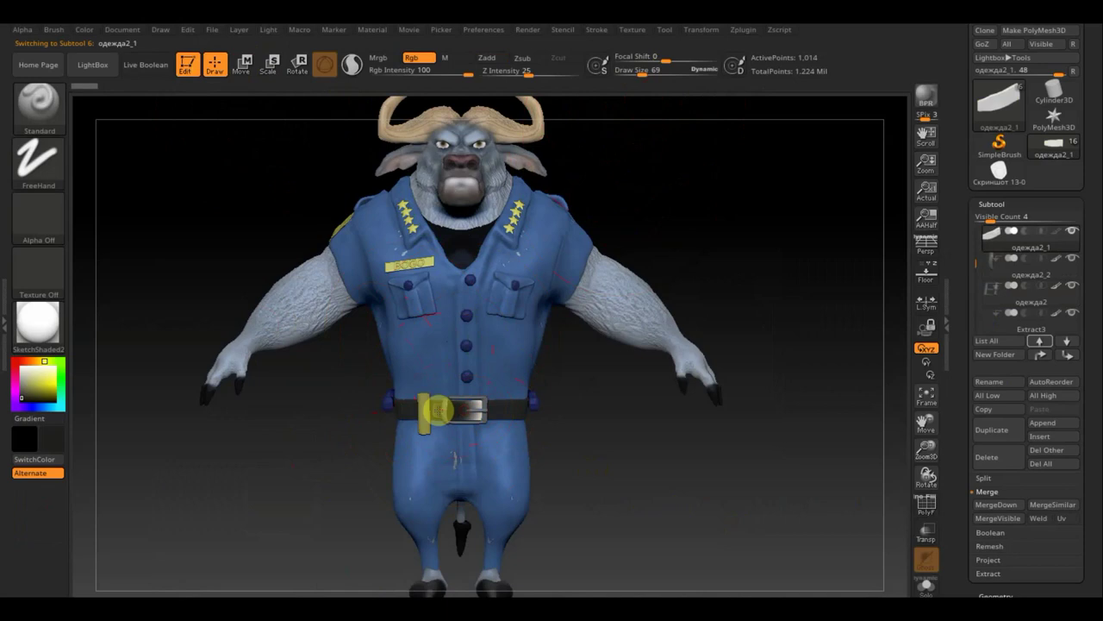
mouse_move(438, 411)
left_mouse_down()
mouse_move(51, 442)
mouse_move(525, 480)
mouse_move(612, 473)
left_mouse_up()
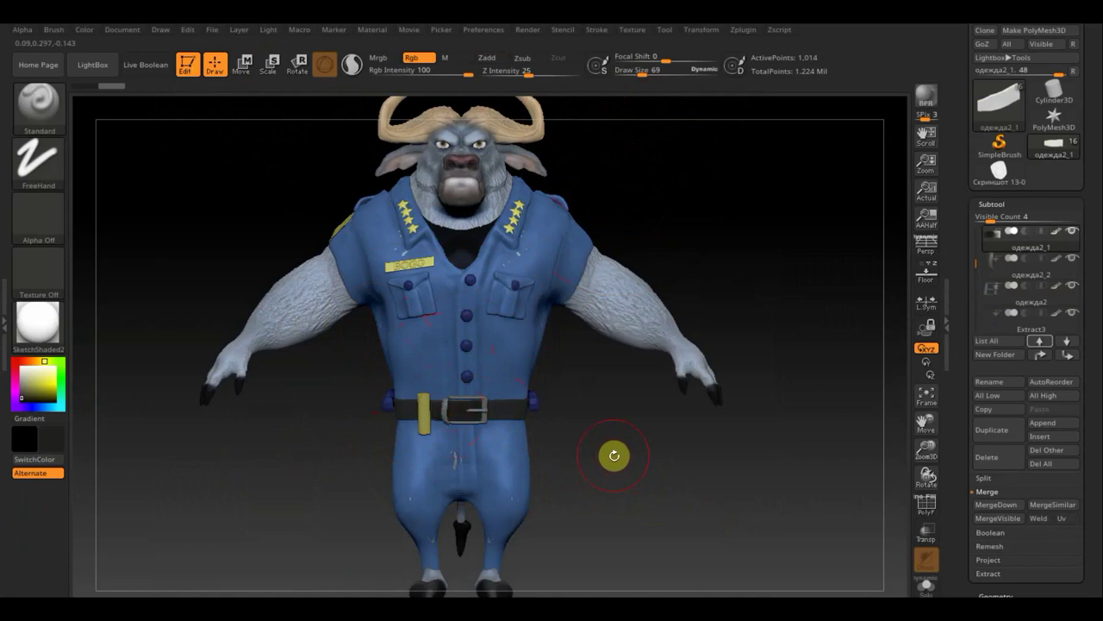
key("ctrl+z")
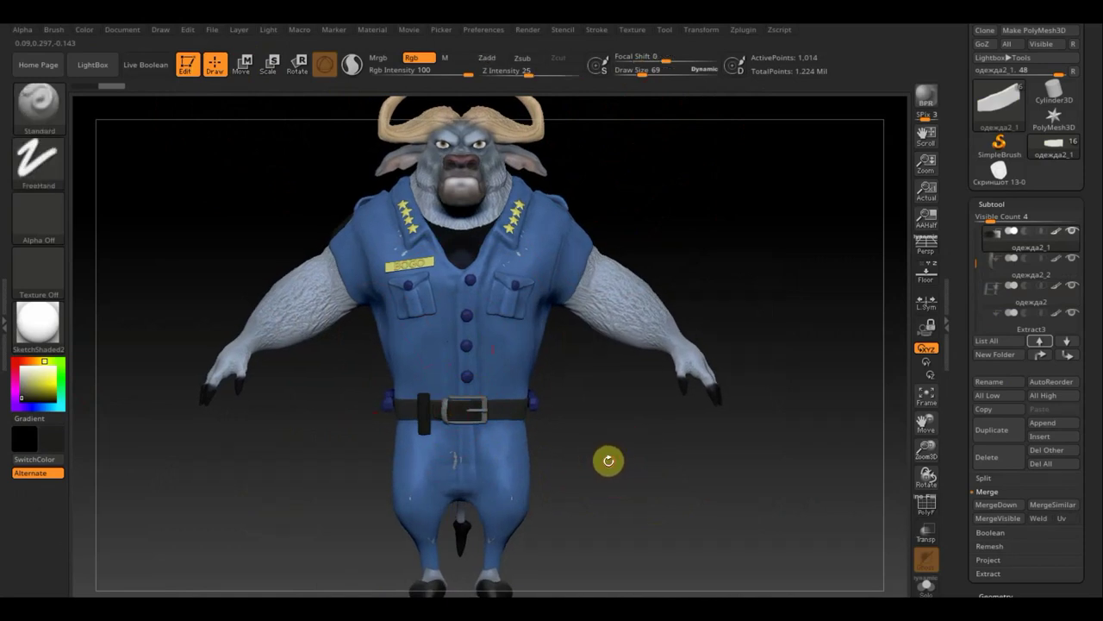
left_click_drag(609, 460, 510, 468)
left_click_drag(635, 445, 665, 448)
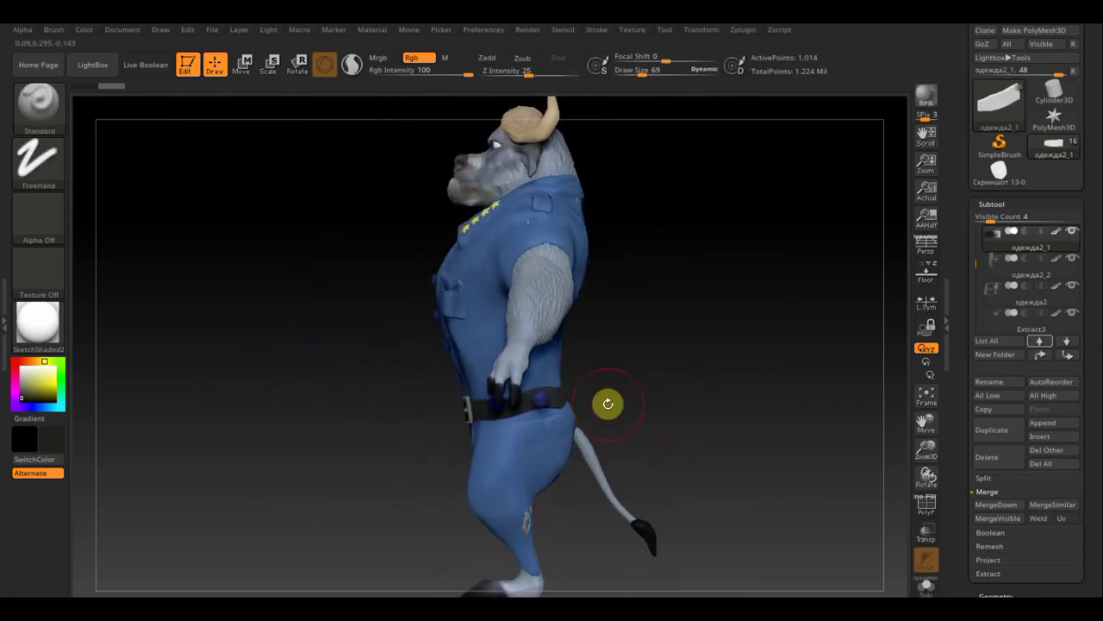
Make the Extract3 body mesh active with a smaller Move Topological brush.
key("n")
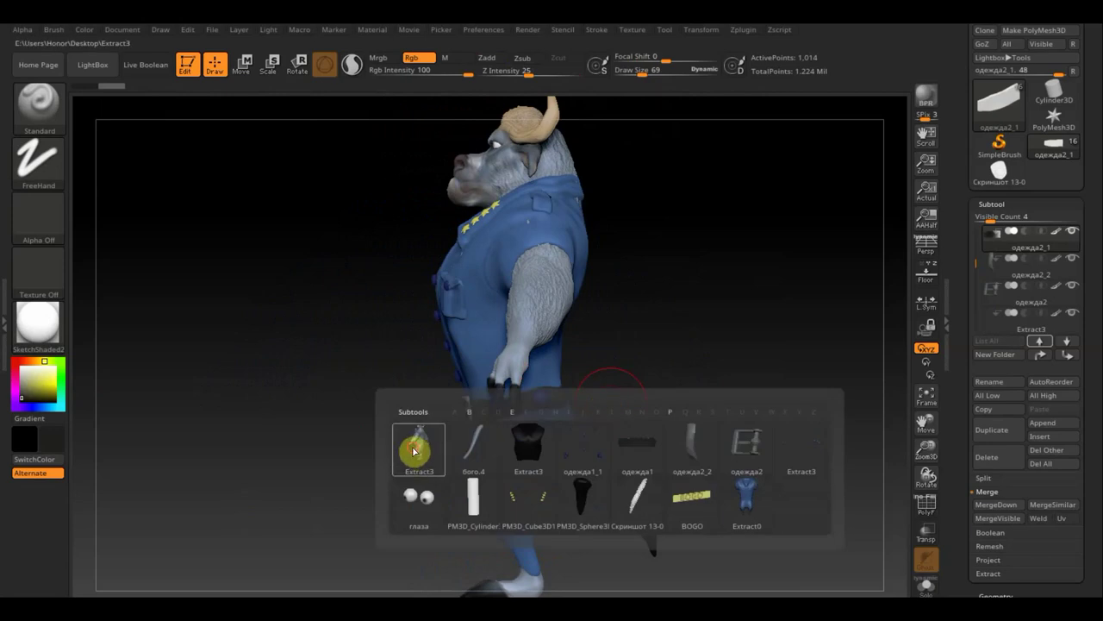
left_click(411, 443)
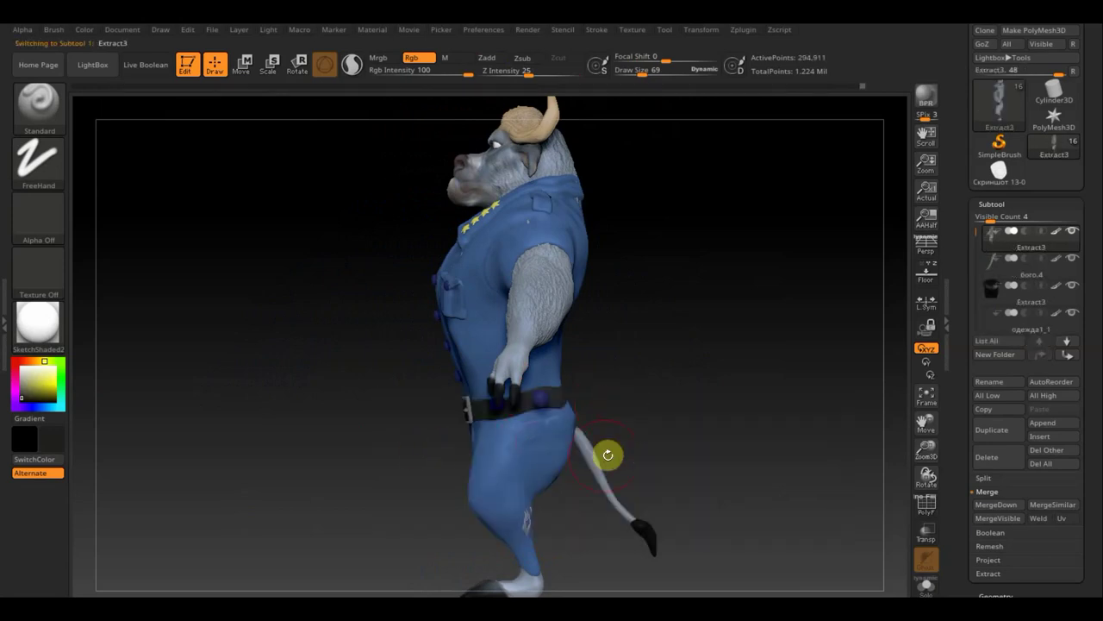
left_click(49, 117)
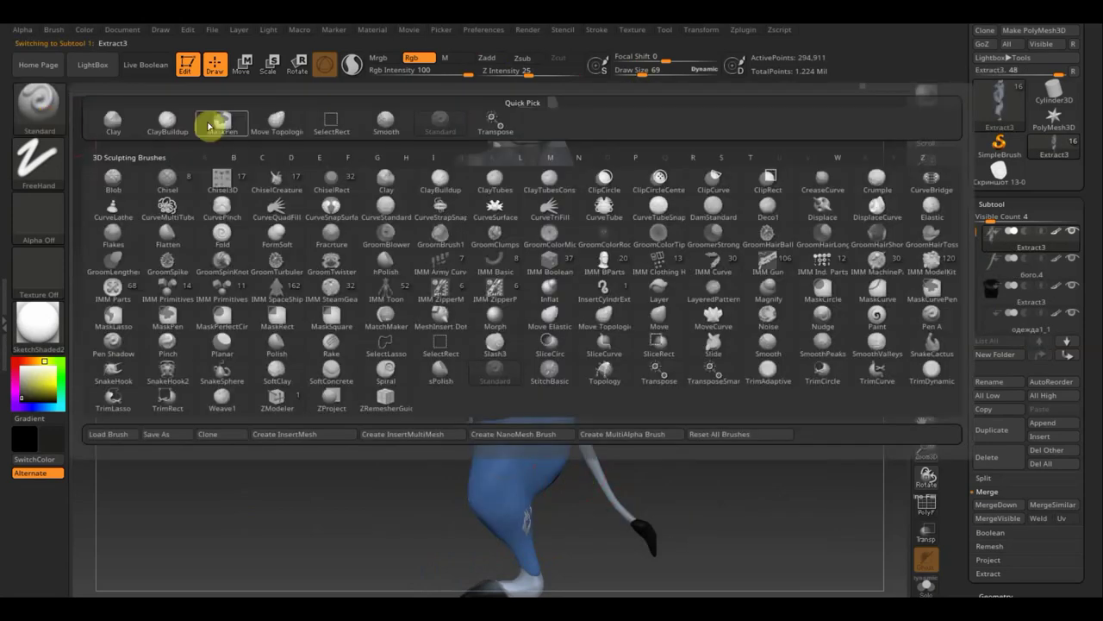
left_click(278, 121)
left_click_drag(642, 74, 643, 75)
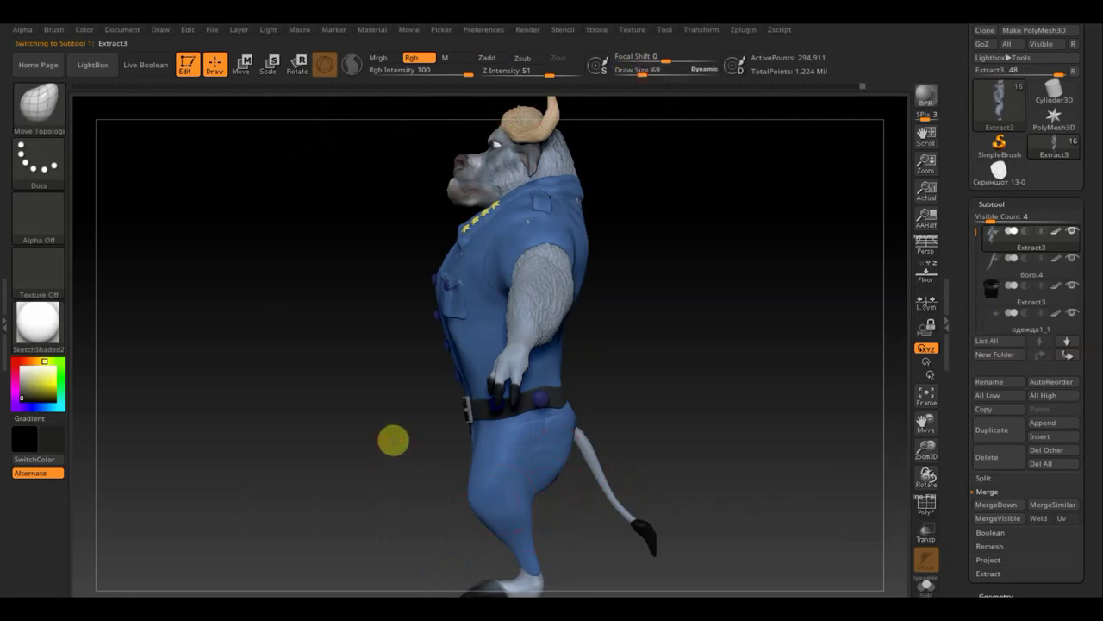
Nudge the left leg surface, then Shift-smooth the chest and the area under the back collar.
left_click_drag(394, 440, 431, 439, "shift")
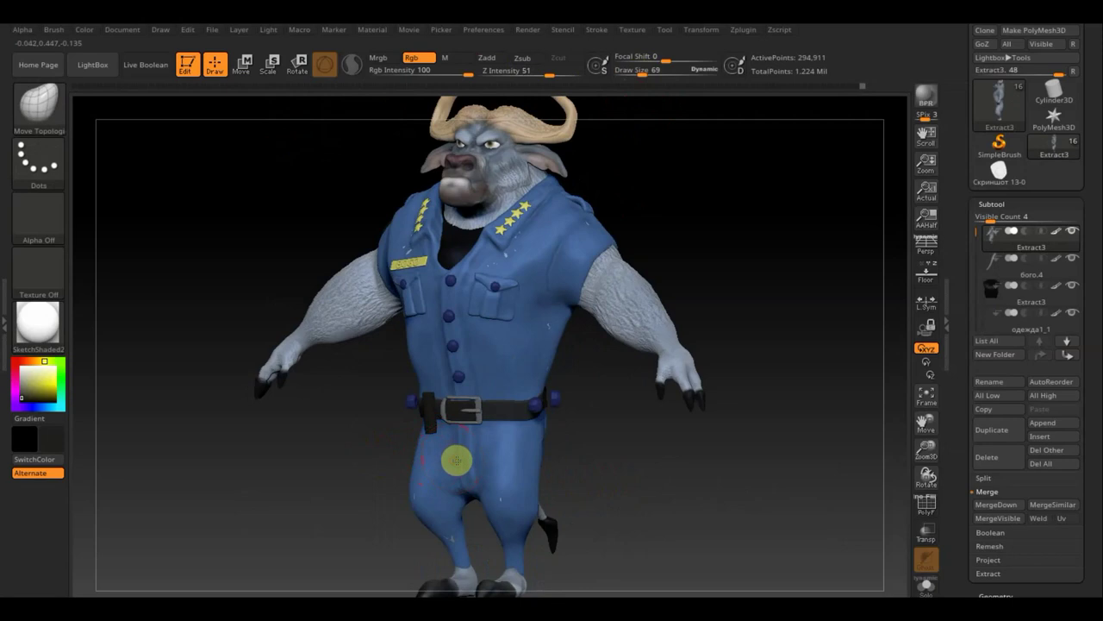
left_click_drag(463, 495, 451, 535)
key("shift")
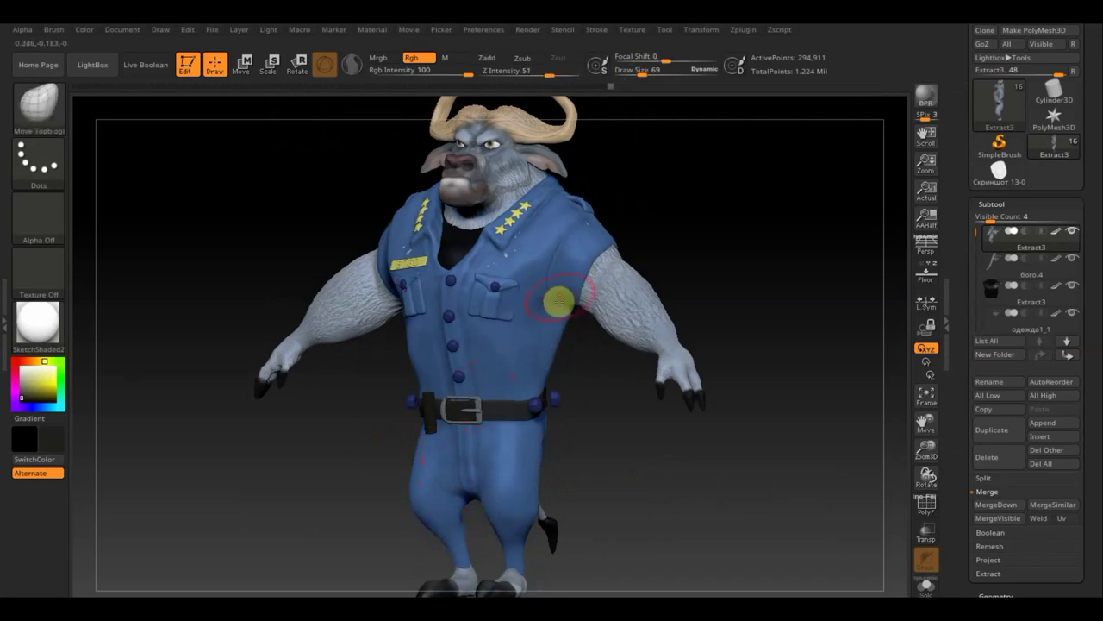
mouse_move(558, 300)
left_mouse_down("shift")
mouse_move(603, 213)
mouse_move(592, 209)
left_mouse_up("shift")
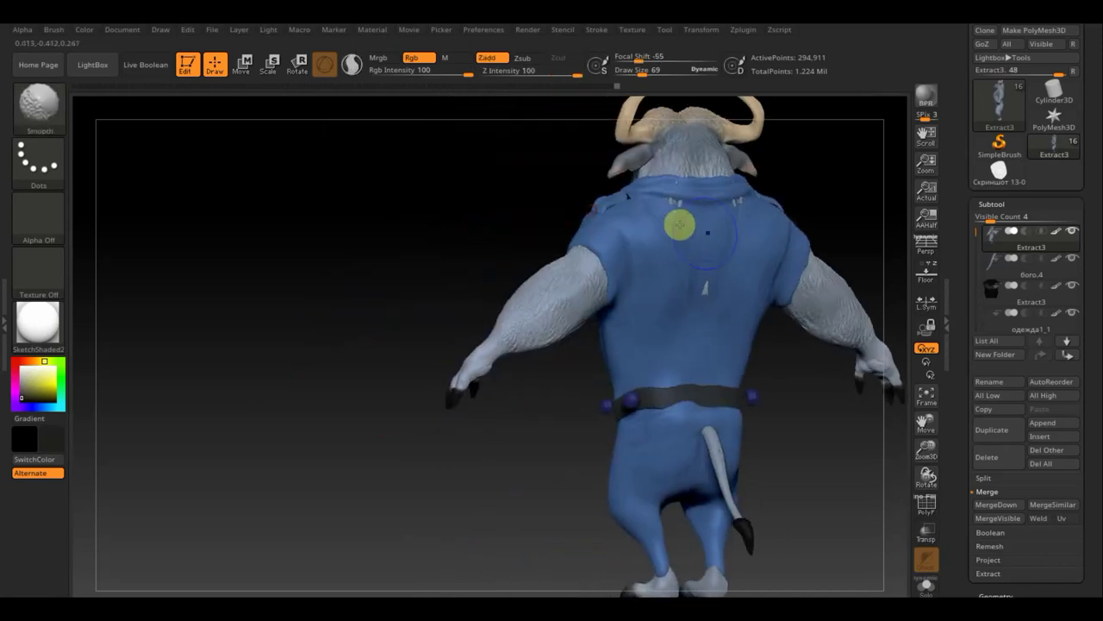
left_click_drag(680, 225, 717, 218, "shift")
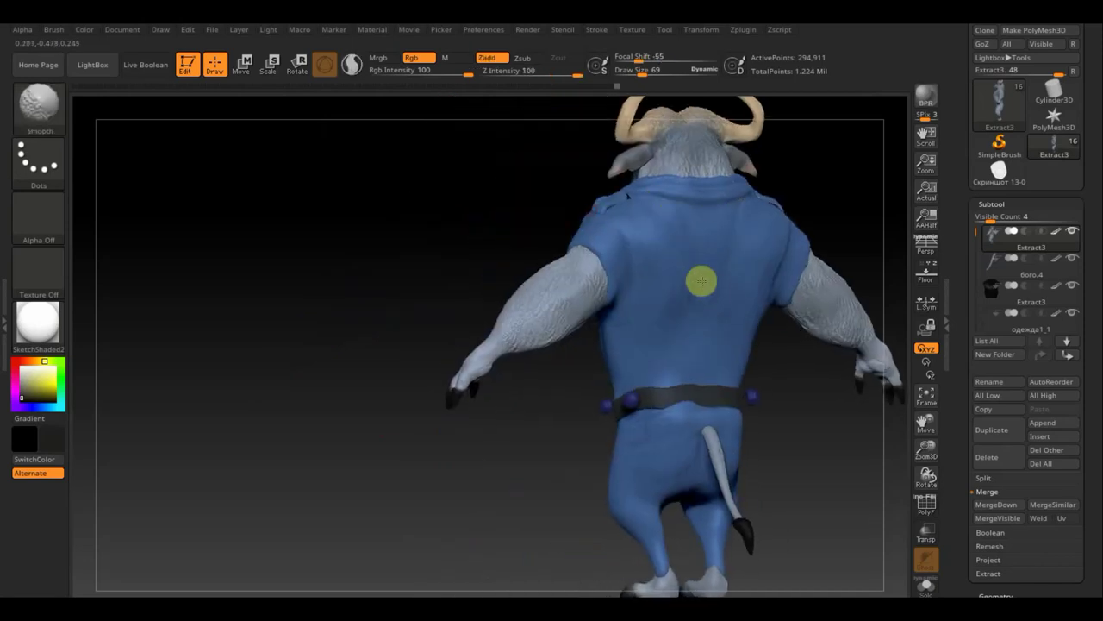
Isolate the body, pick the Standard brush at draw size 33, and return to a straight front view.
left_click(1072, 232, "shift")
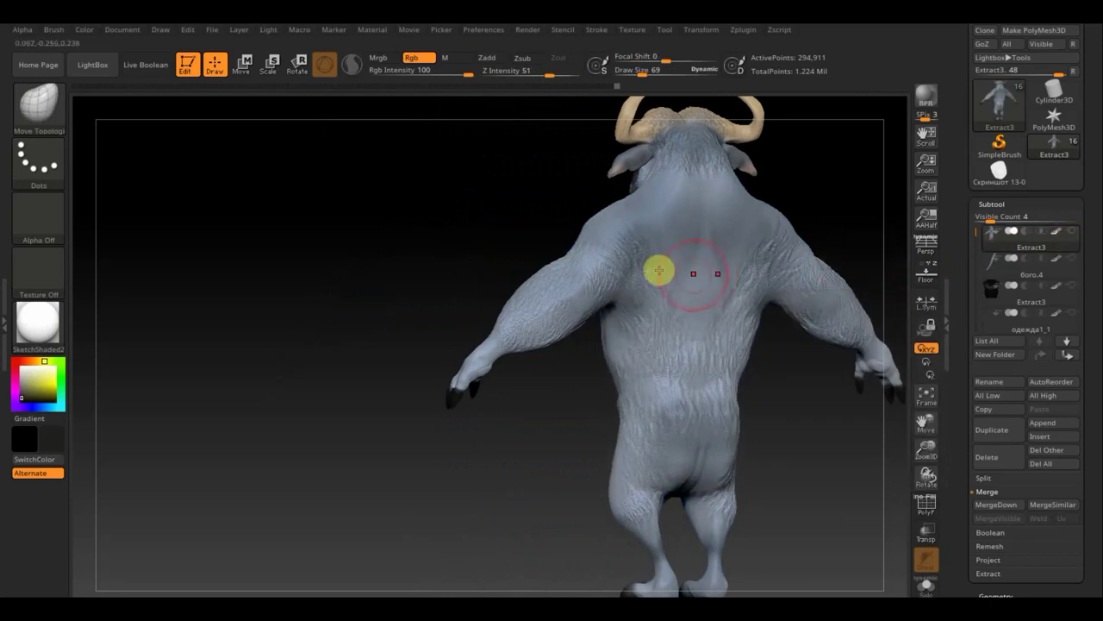
mouse_move(461, 239)
left_mouse_down()
mouse_move(498, 236)
mouse_move(764, 401)
left_mouse_up()
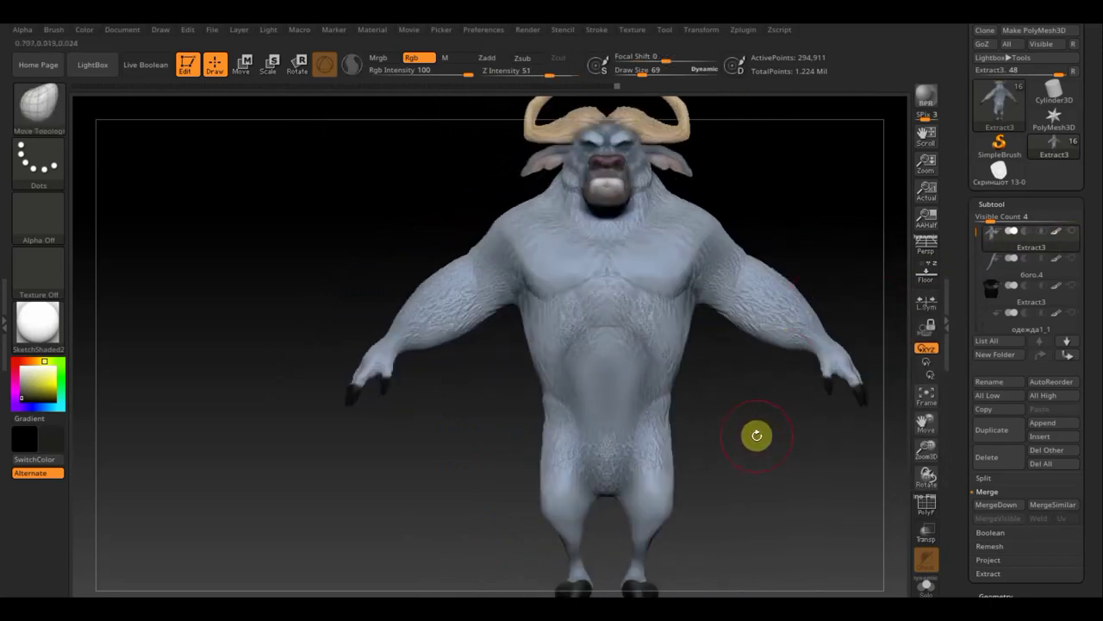
left_click_drag(760, 440, 806, 452)
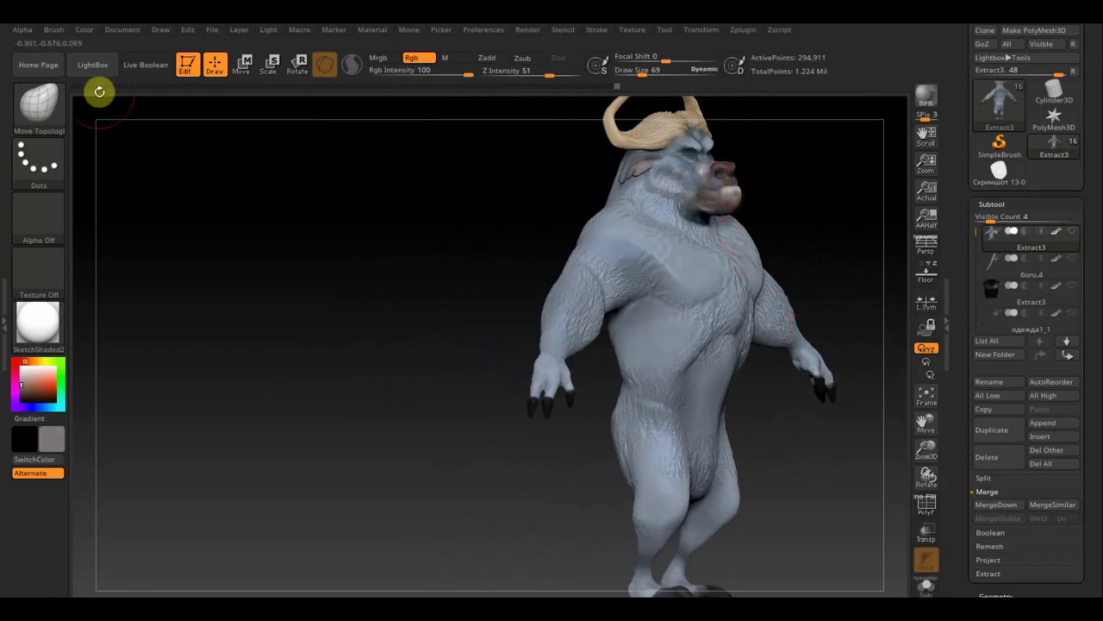
left_click(60, 104)
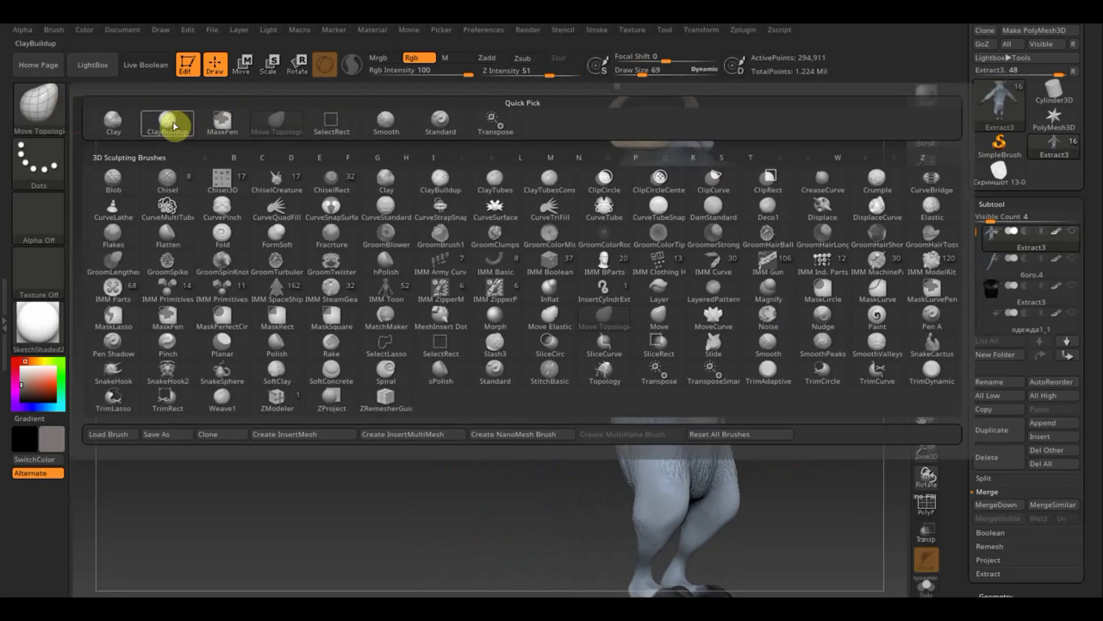
left_click(440, 121)
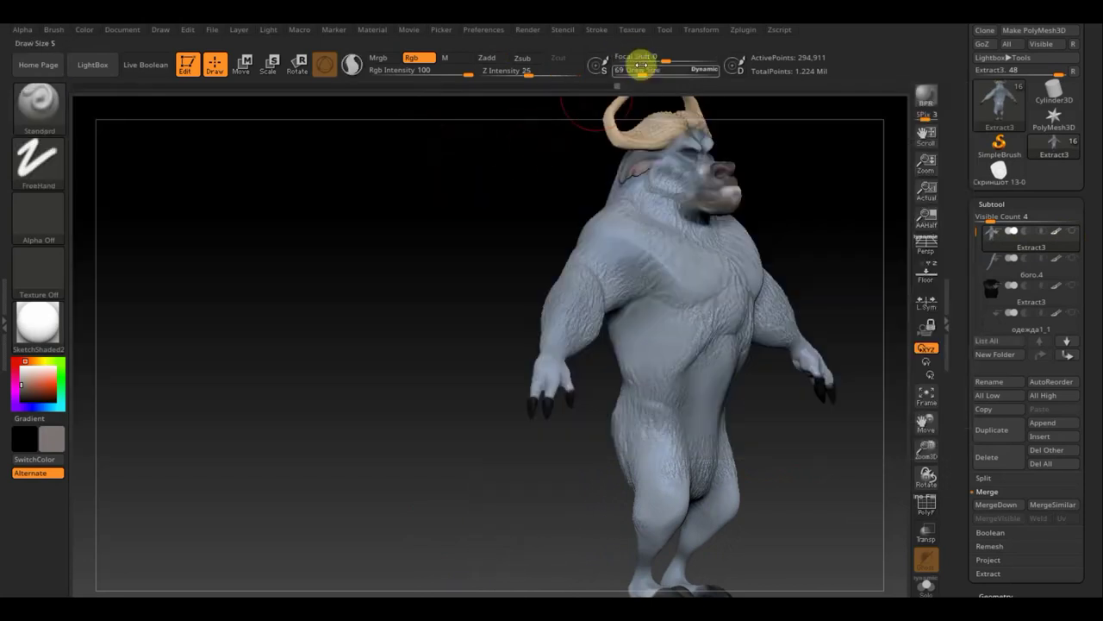
left_click_drag(643, 74, 634, 73)
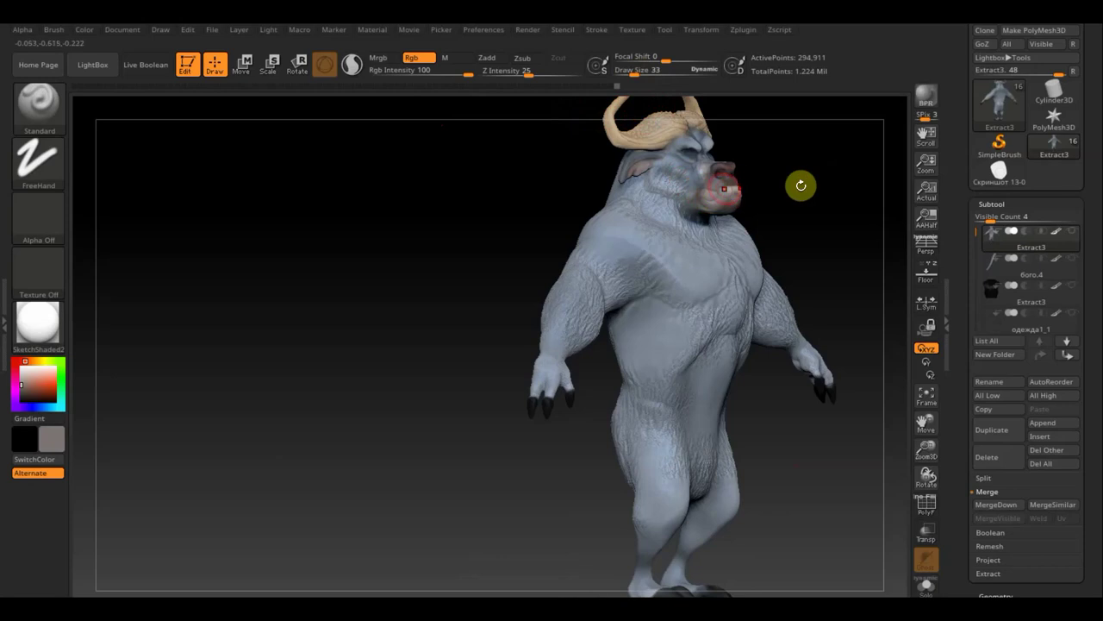
left_click_drag(801, 185, 565, 224)
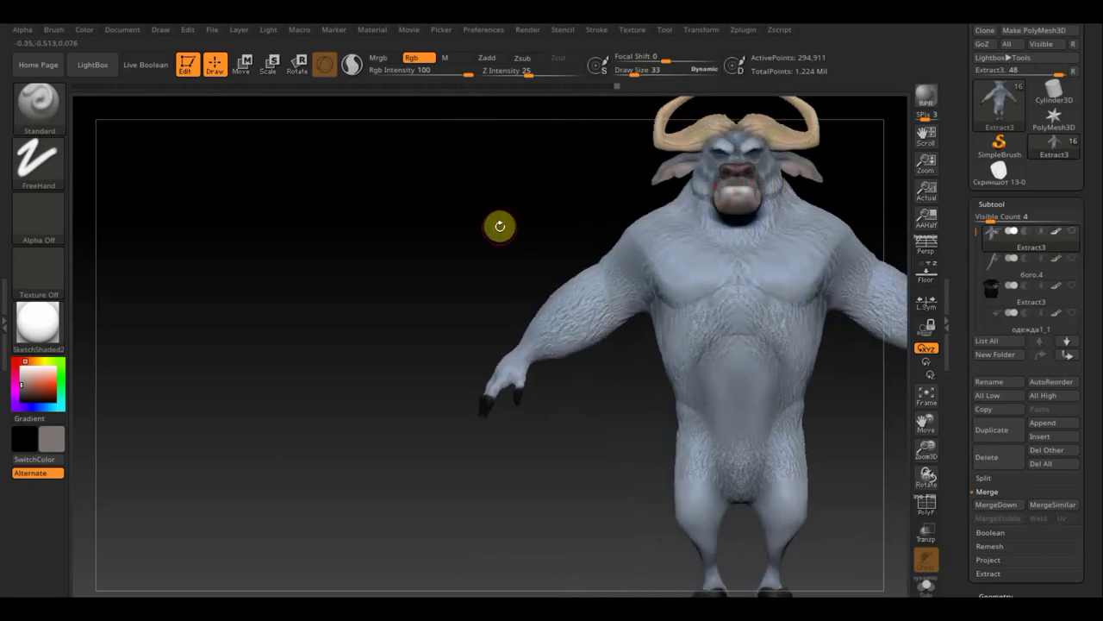
left_click_drag(498, 252, 500, 256)
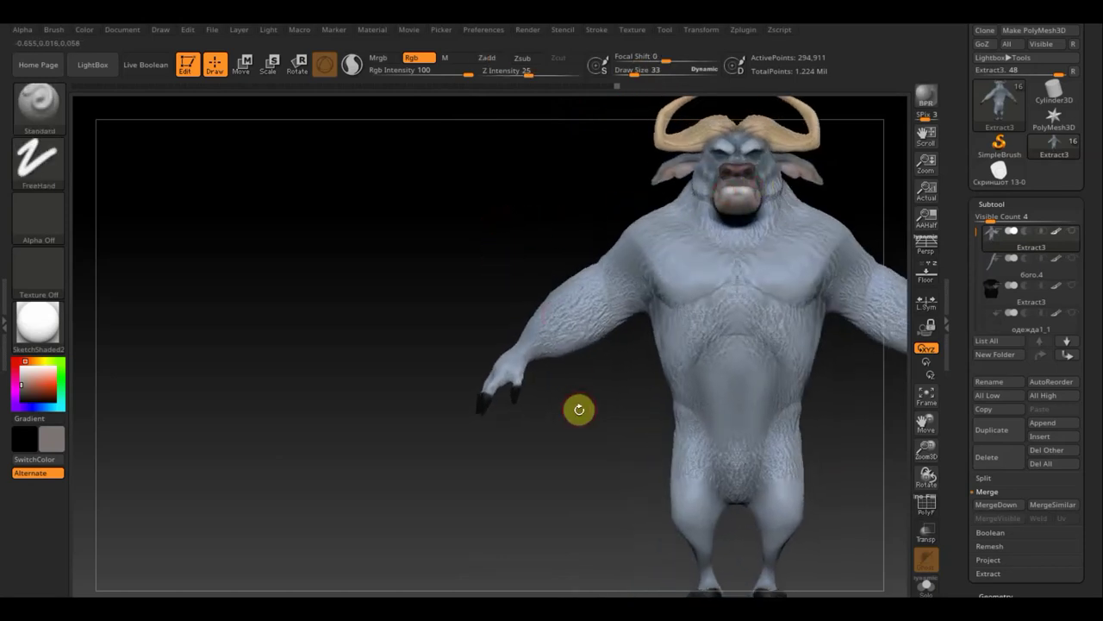
left_click_drag(574, 402, 356, 439)
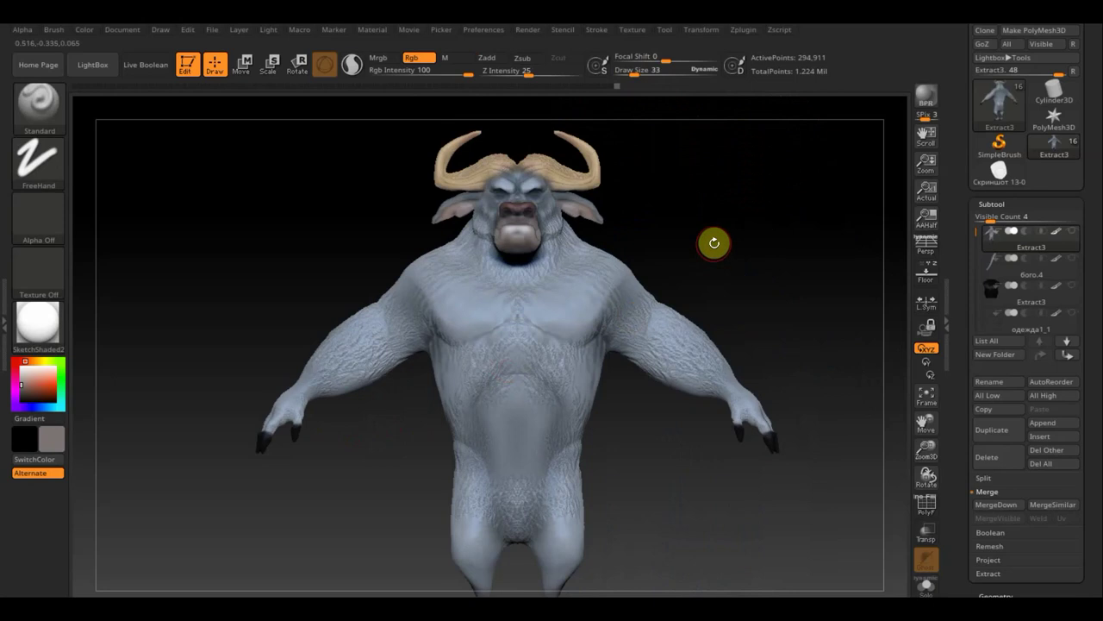
Show the black undershirt and set up the Move Topological brush at draw size 73.
left_click(1071, 285)
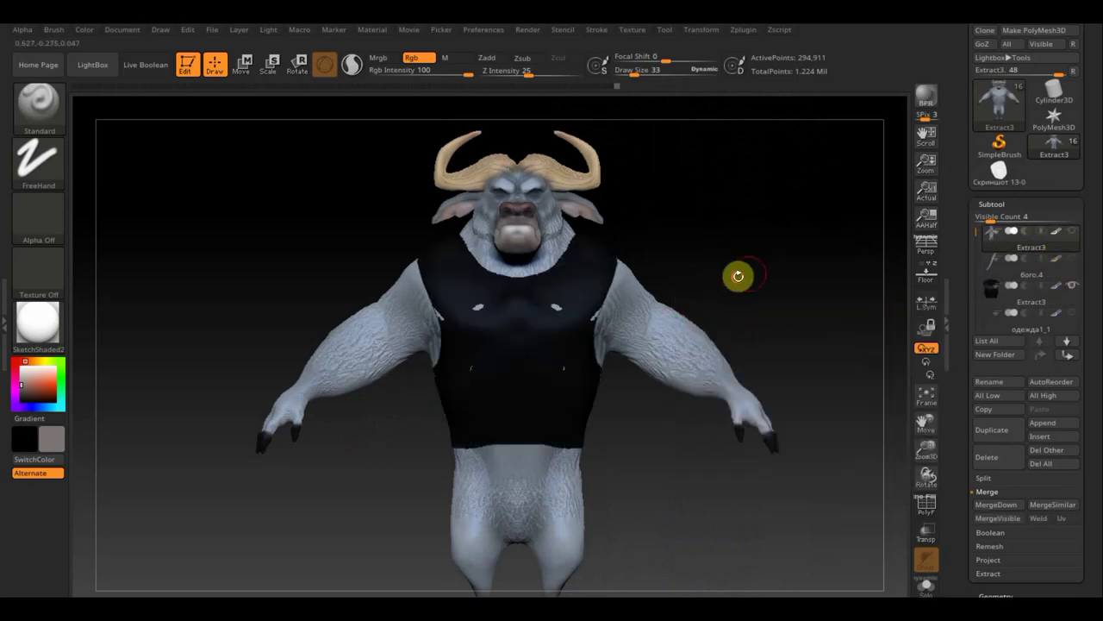
left_click_drag(736, 273, 715, 279)
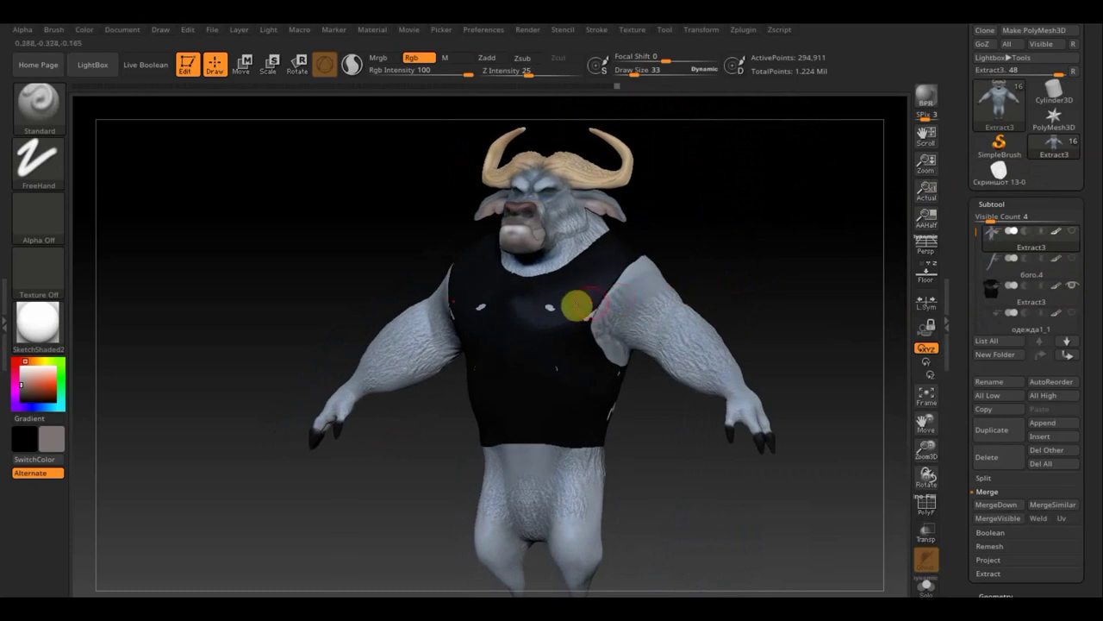
left_click_drag(272, 200, 279, 195, "shift")
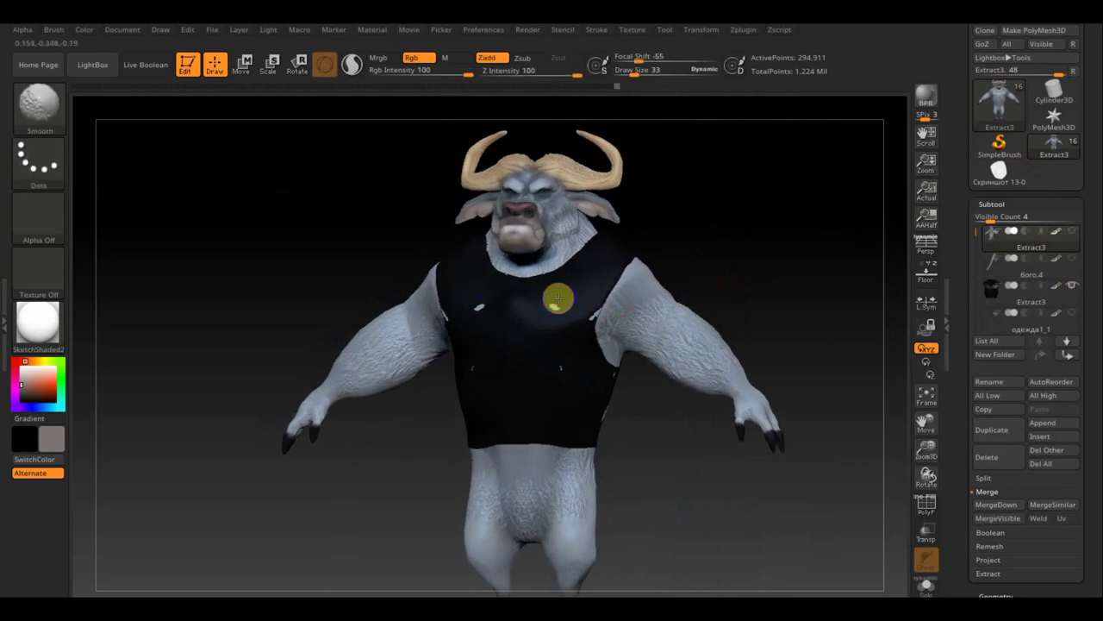
left_click(54, 116)
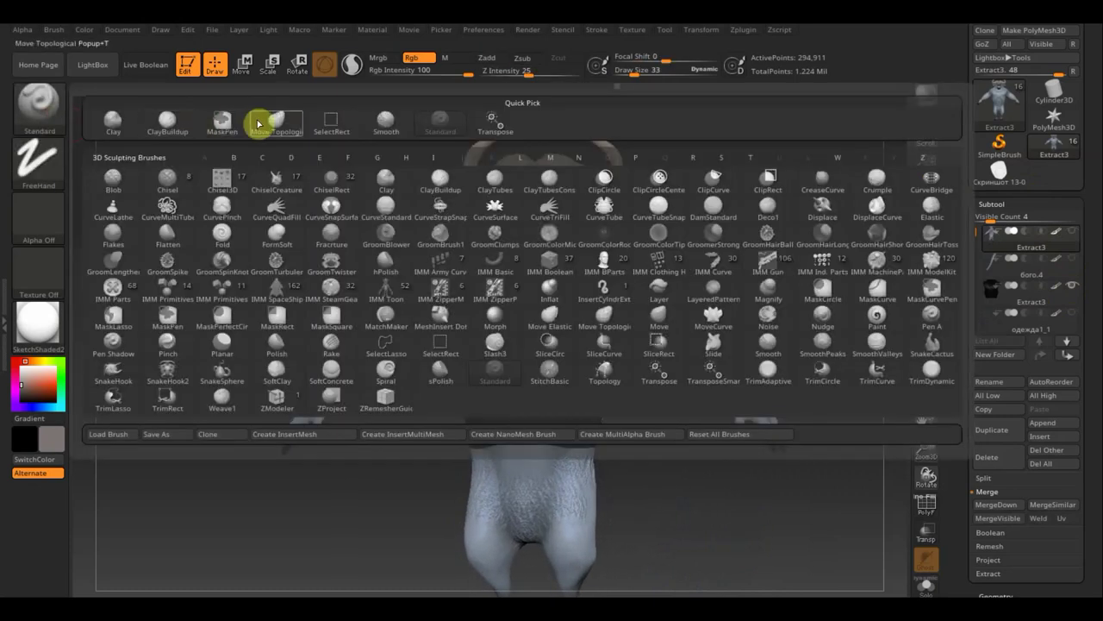
left_click(256, 124)
left_click_drag(636, 74, 640, 75)
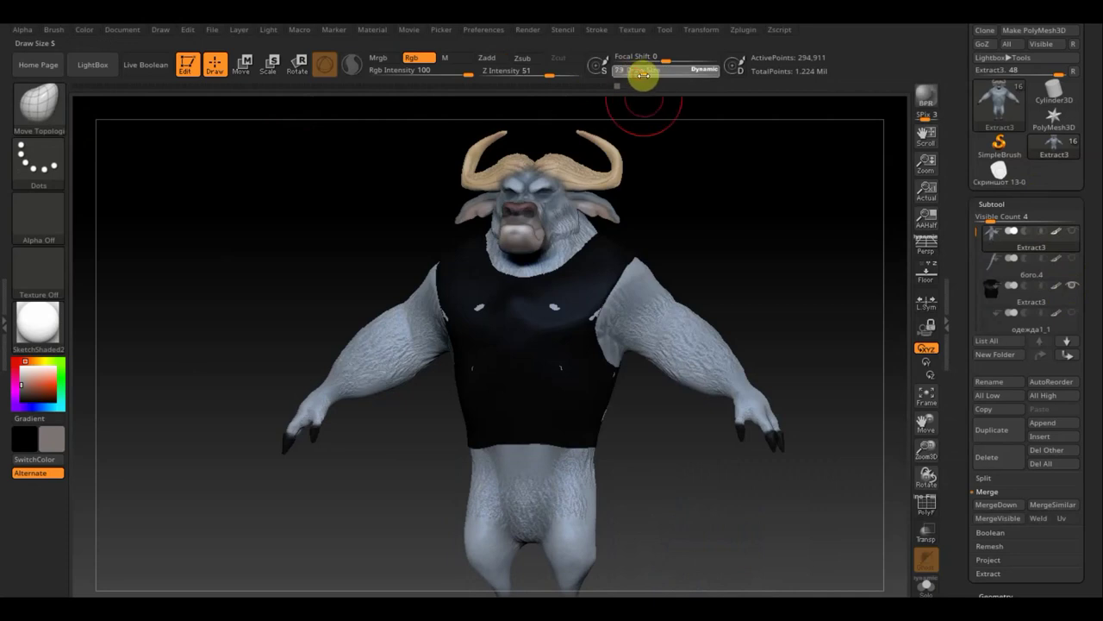
Pull the shirt's back neckline outward from a side view, then show all parts and check back and front.
mouse_move(702, 202)
left_mouse_down()
mouse_move(652, 221)
mouse_move(558, 308)
left_mouse_up()
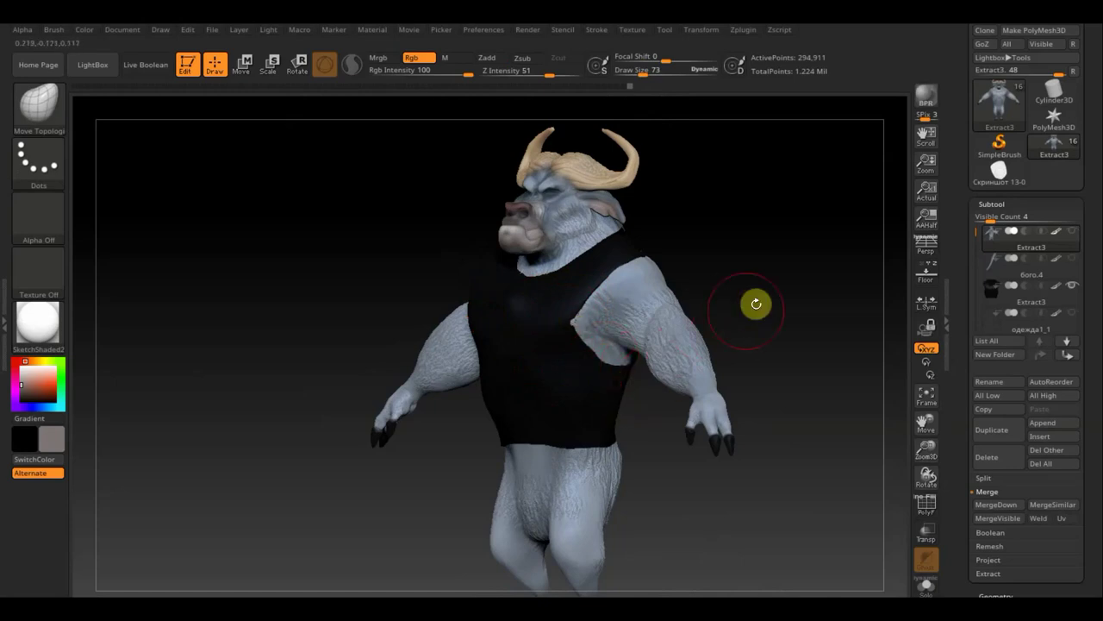
mouse_move(756, 303)
left_mouse_down()
mouse_move(710, 313)
mouse_move(671, 398)
left_mouse_up()
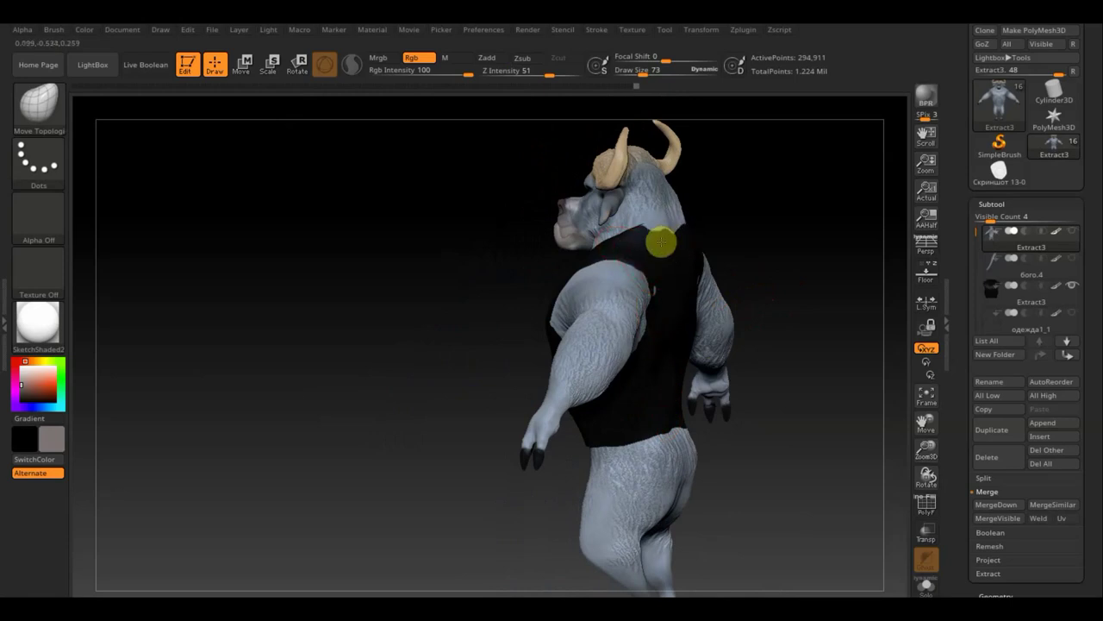
left_click_drag(659, 243, 687, 236)
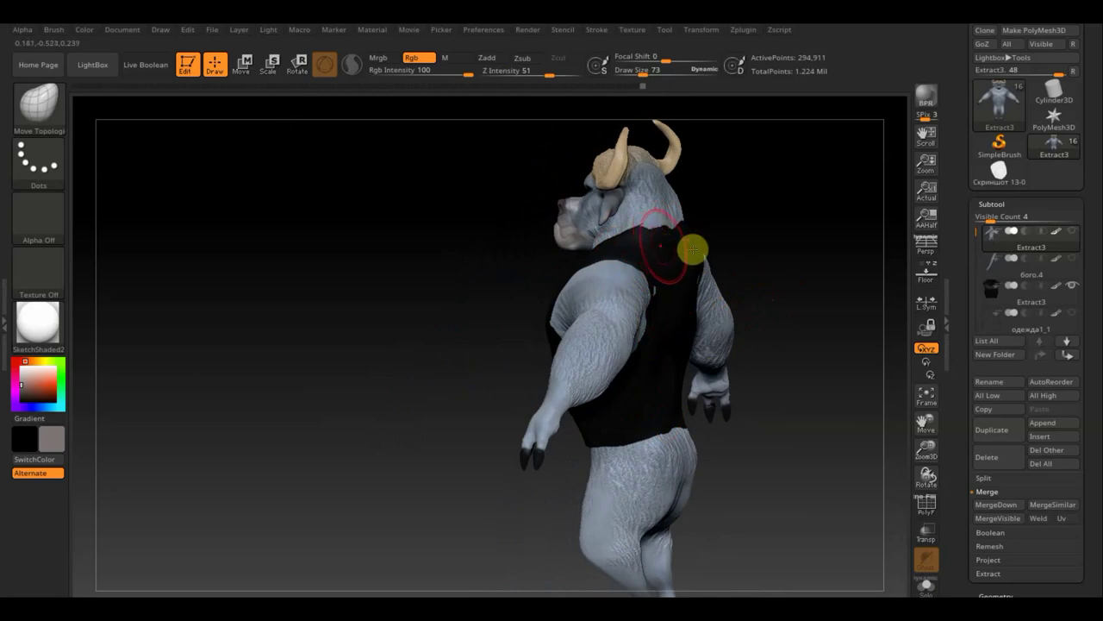
left_click(978, 303)
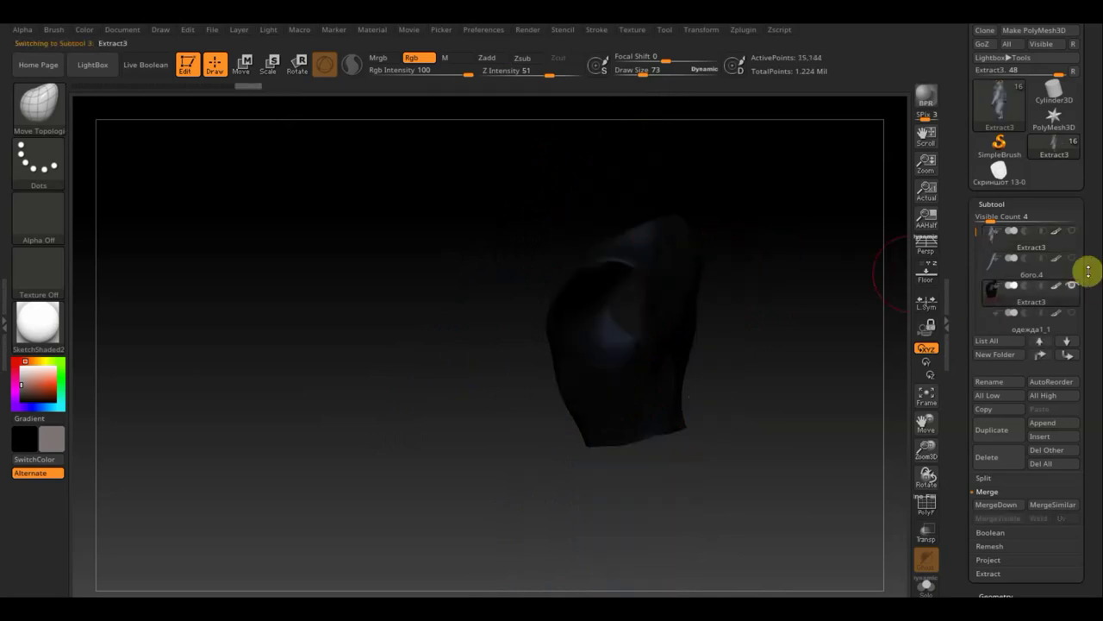
left_click(1074, 234)
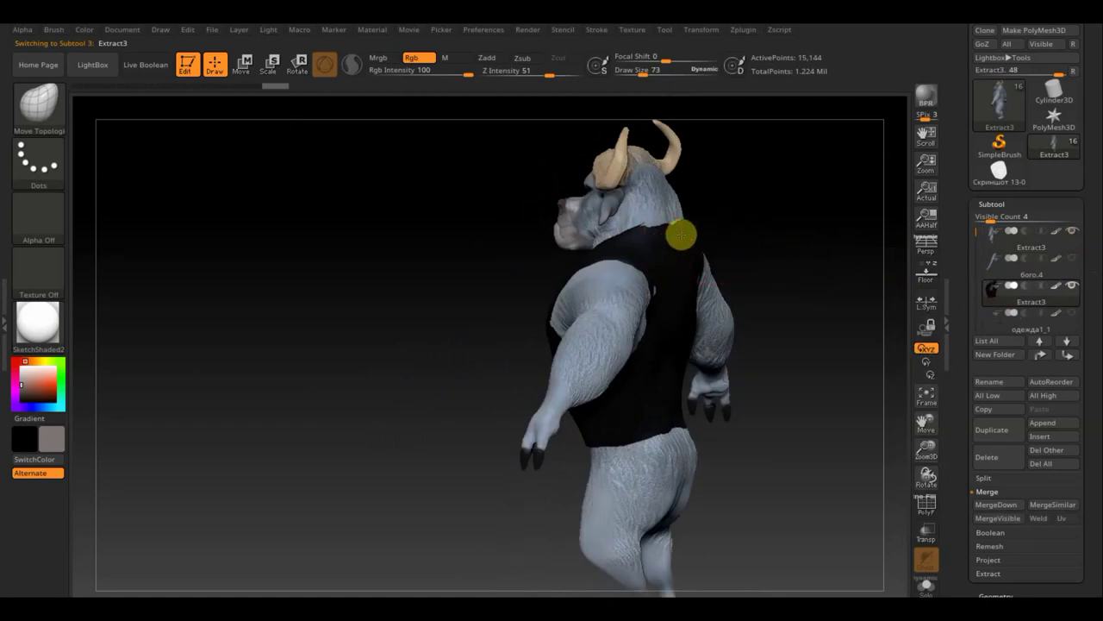
left_click_drag(817, 239, 724, 279)
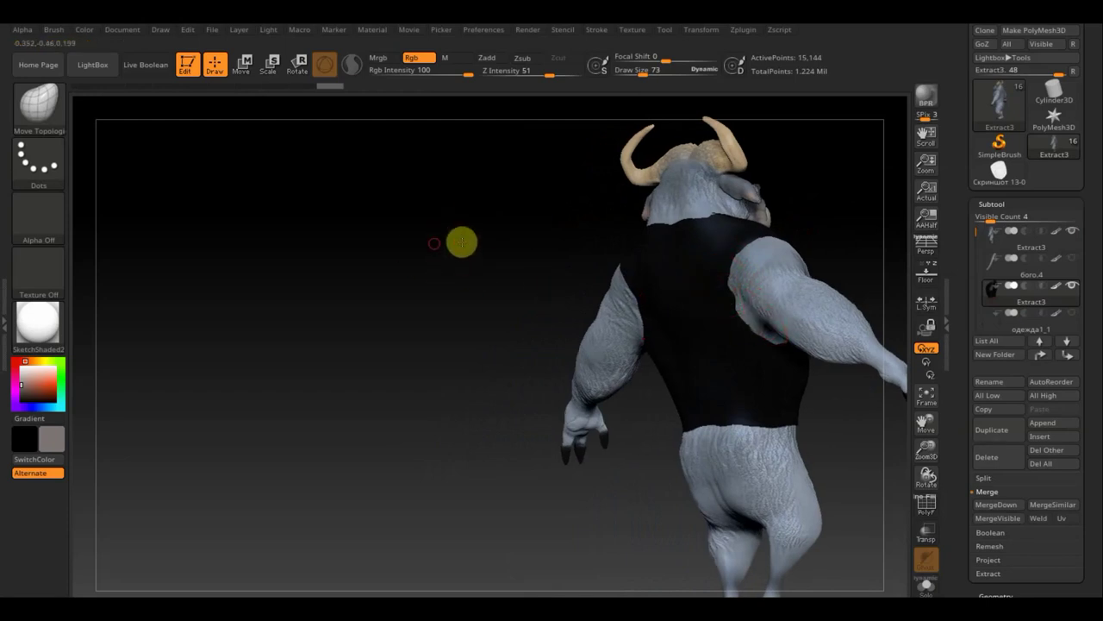
mouse_move(460, 242)
left_mouse_down()
mouse_move(608, 216)
mouse_move(424, 236)
mouse_move(875, 254)
left_mouse_up()
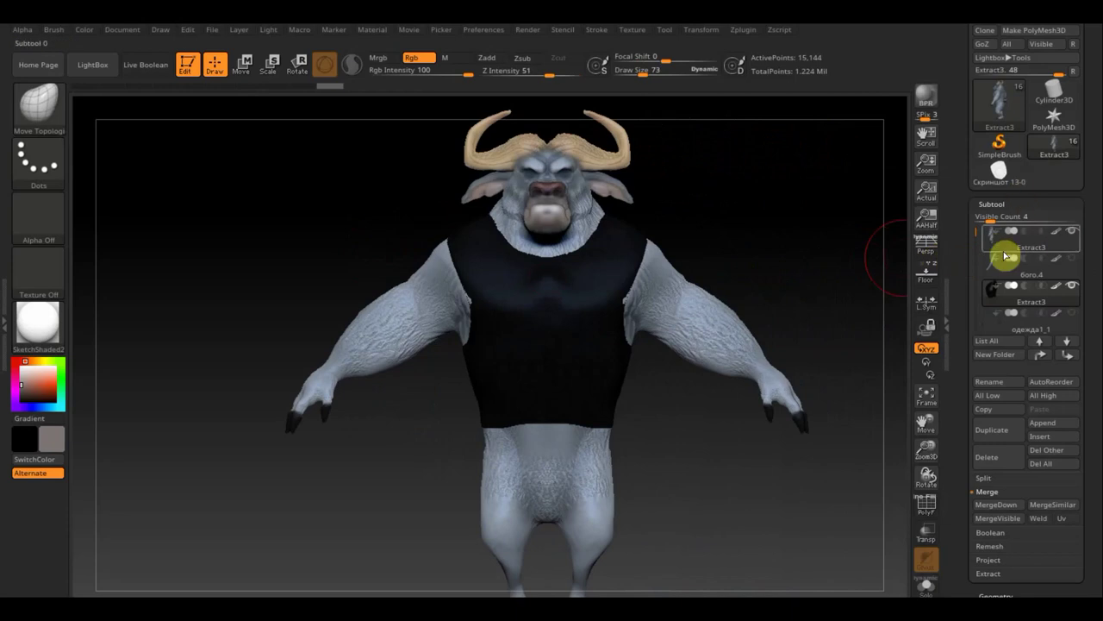
Turn on the blue uniform subtool and zoom and orbit around the fully dressed bull.
left_click(1072, 231)
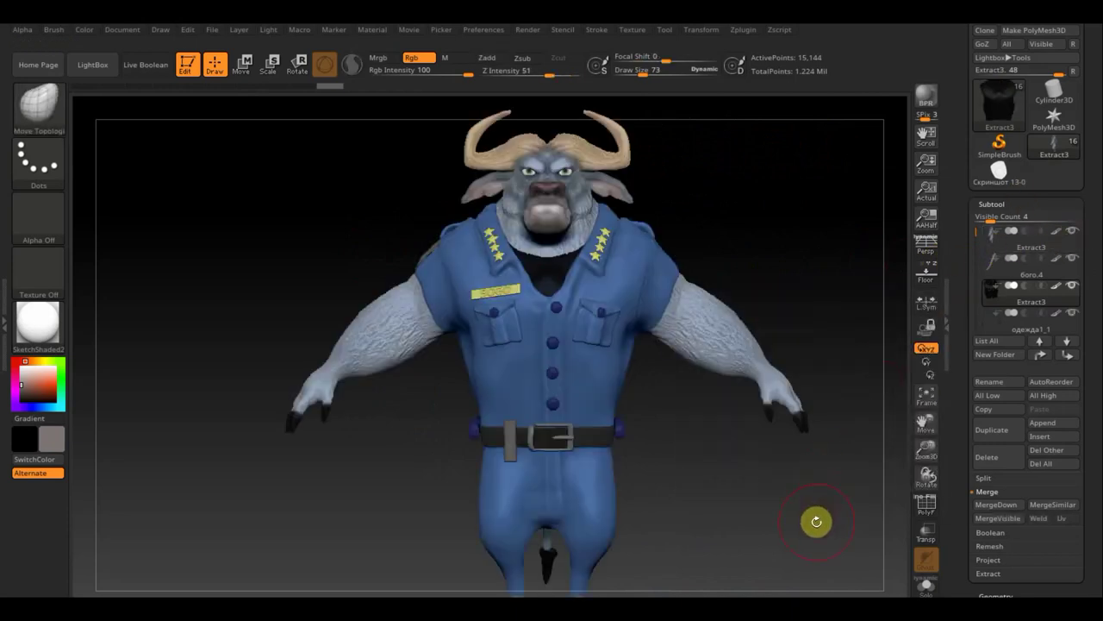
mouse_move(817, 521)
left_mouse_down()
mouse_move(768, 438)
mouse_move(768, 468)
mouse_move(754, 451)
mouse_move(813, 446)
mouse_move(789, 450)
mouse_move(731, 426)
left_mouse_up()
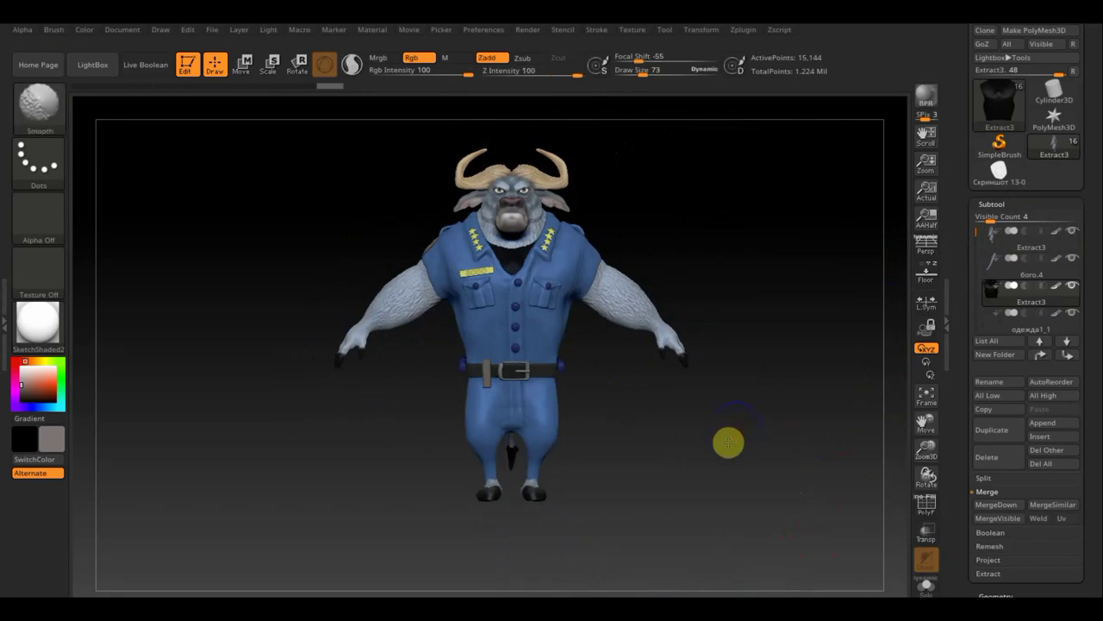
left_click(728, 434)
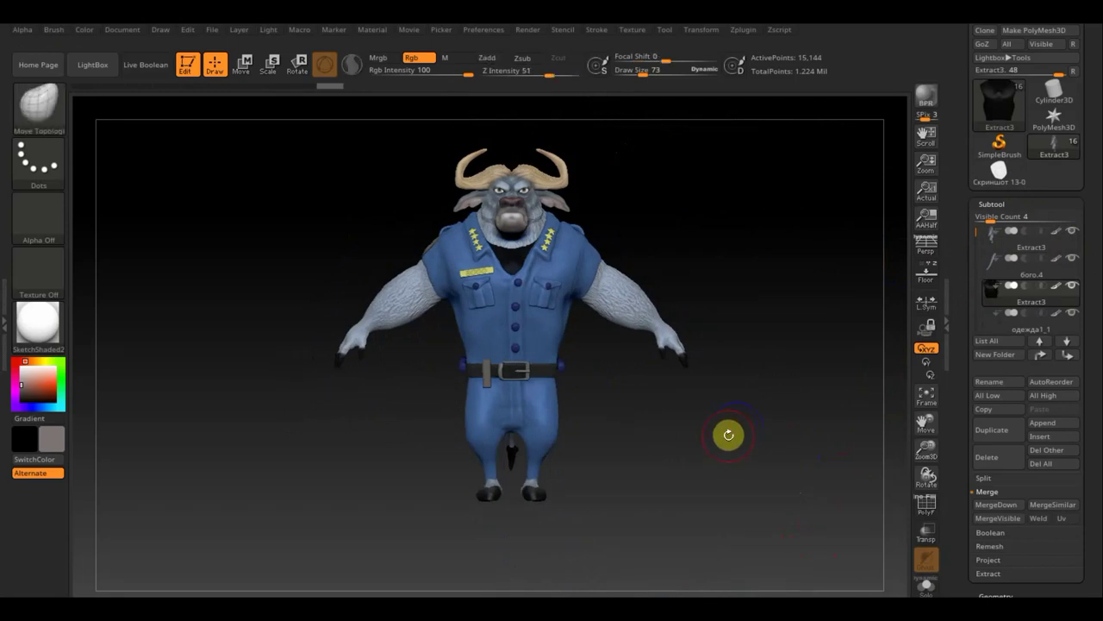
mouse_move(779, 327)
left_mouse_down("alt")
mouse_move(791, 377)
mouse_move(762, 339)
left_mouse_up("alt")
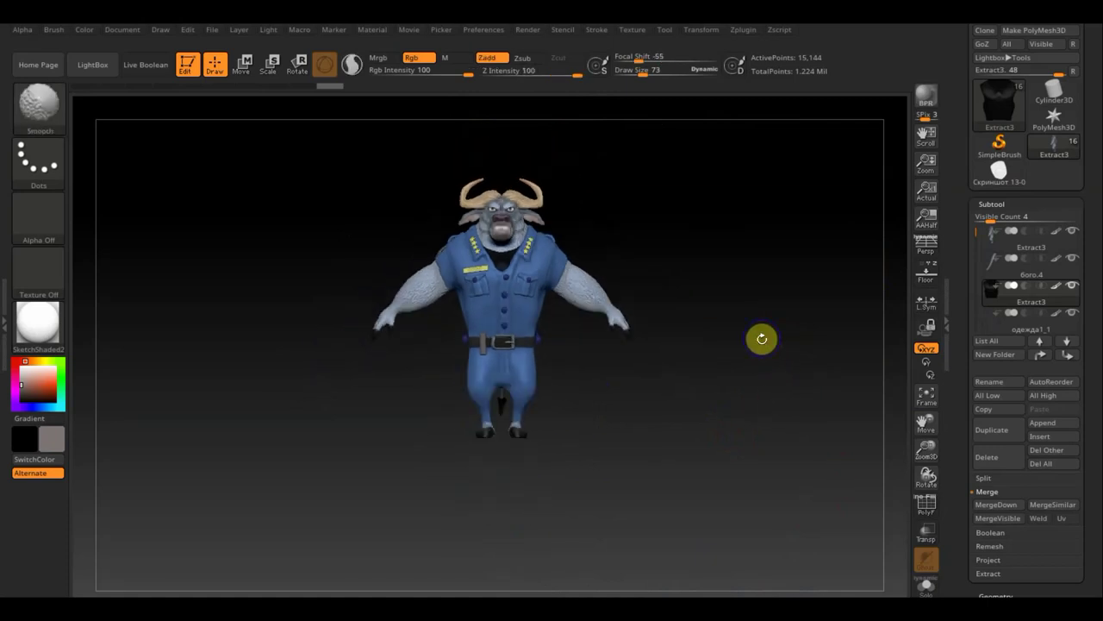
mouse_move(668, 407)
left_mouse_down()
mouse_move(678, 419)
mouse_move(631, 456)
mouse_move(485, 284)
mouse_move(584, 291)
mouse_move(714, 330)
mouse_move(744, 350)
mouse_move(743, 373)
left_mouse_up()
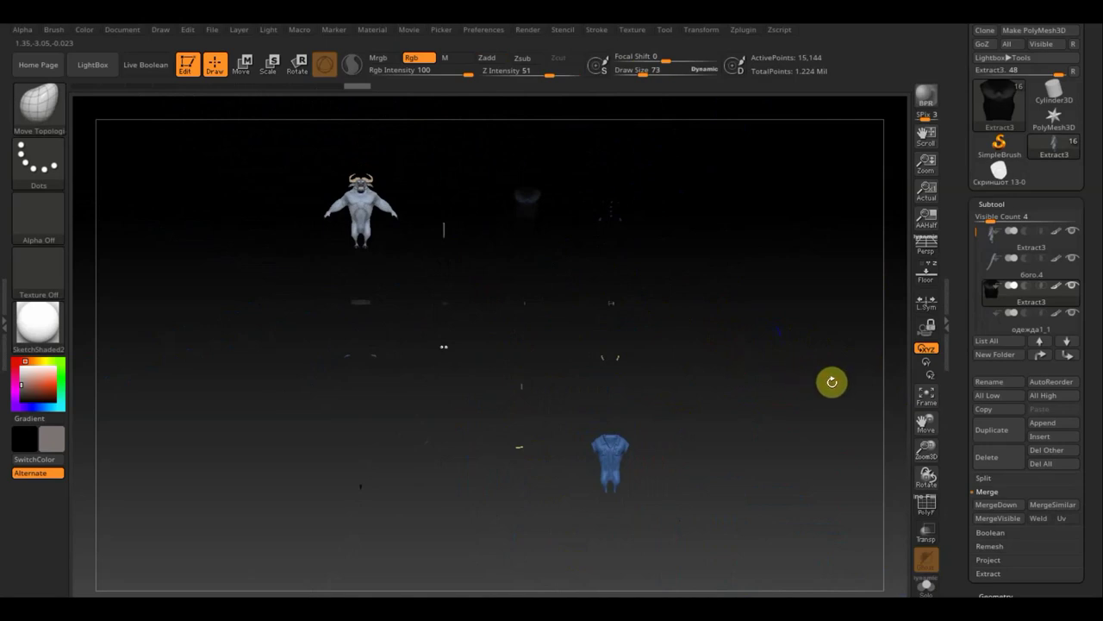
mouse_move(832, 382)
left_mouse_down()
mouse_move(687, 337)
mouse_move(778, 563)
mouse_move(770, 485)
mouse_move(750, 473)
mouse_move(753, 485)
mouse_move(726, 445)
mouse_move(770, 446)
left_mouse_up()
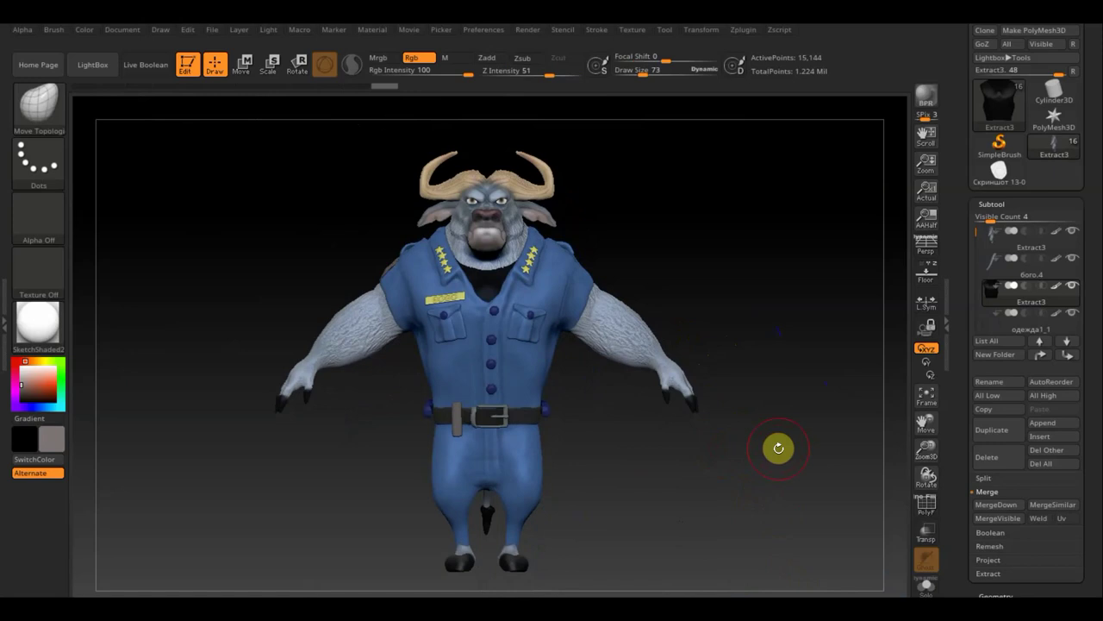